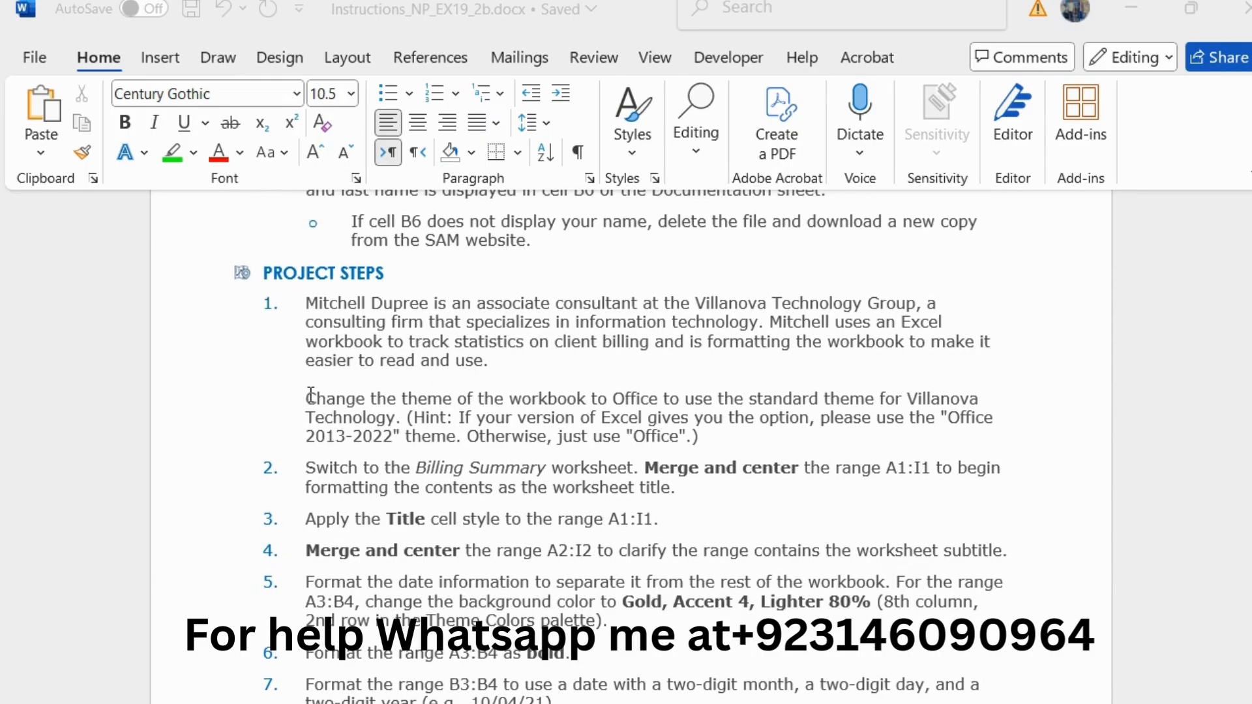
# Step: Enlarge the theme-change paragraph under project step 1 to 11 pt and highlight it in green
pyautogui.moveTo(308, 395); pyautogui.dragTo(718, 432)
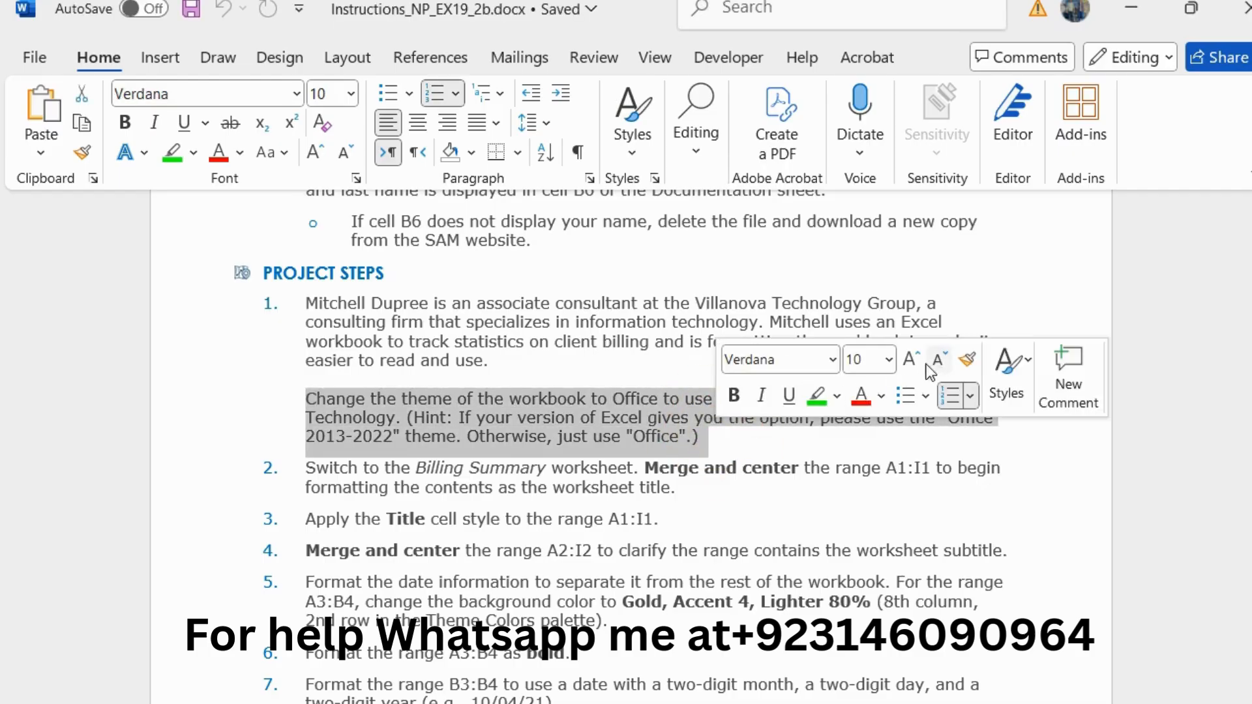
pyautogui.click(912, 360)
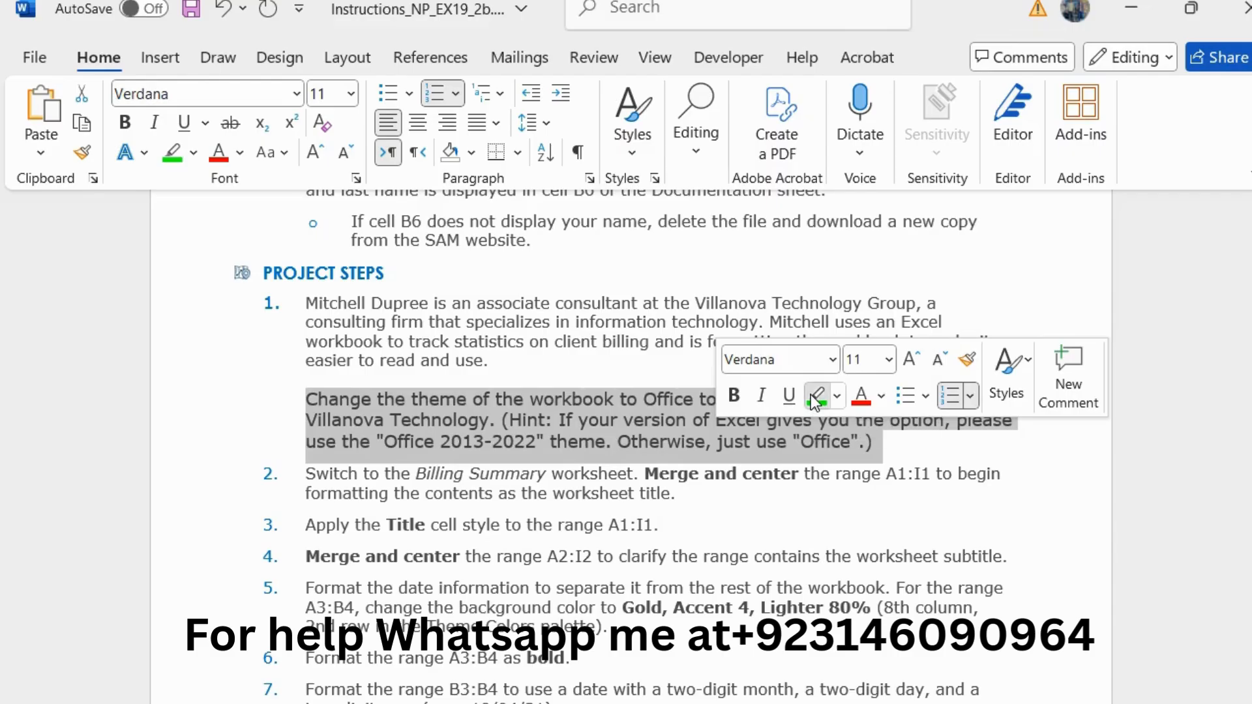
pyautogui.click(811, 394)
pyautogui.click(637, 408)
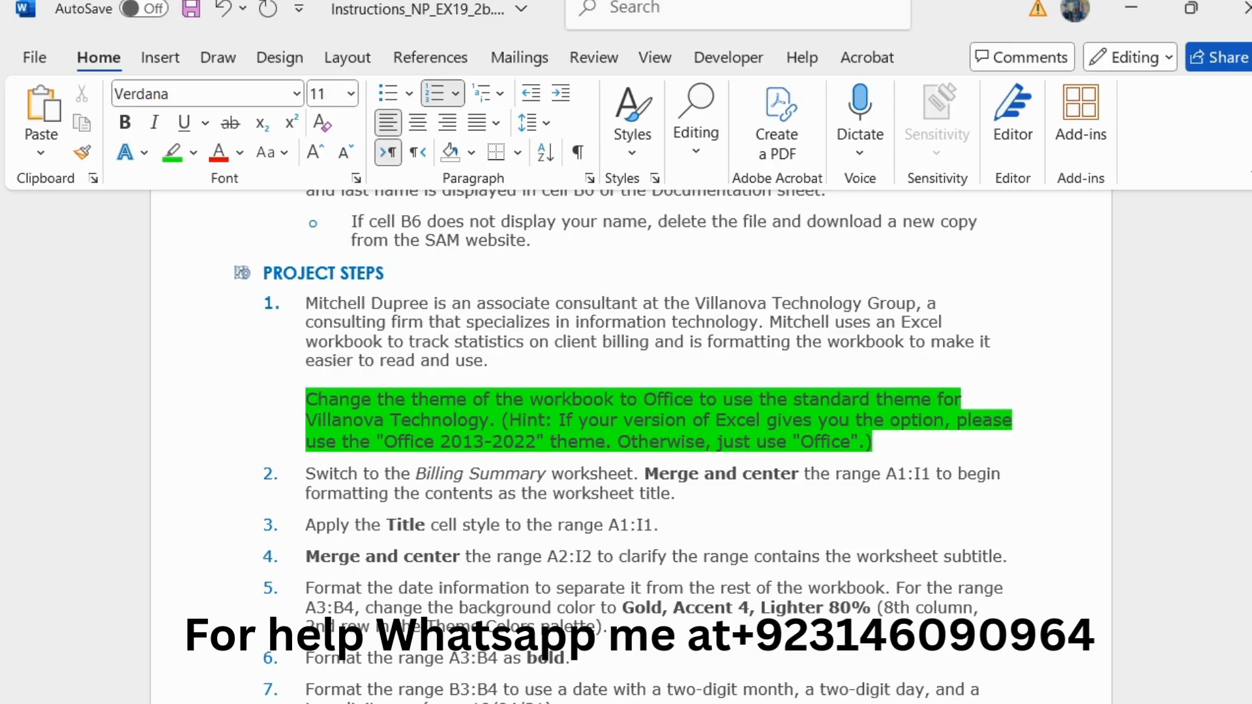
# Step: Switch to the Excel workbook and apply the Office 2013 - 2022 theme
pyautogui.hotkey('alt', 'Tab')
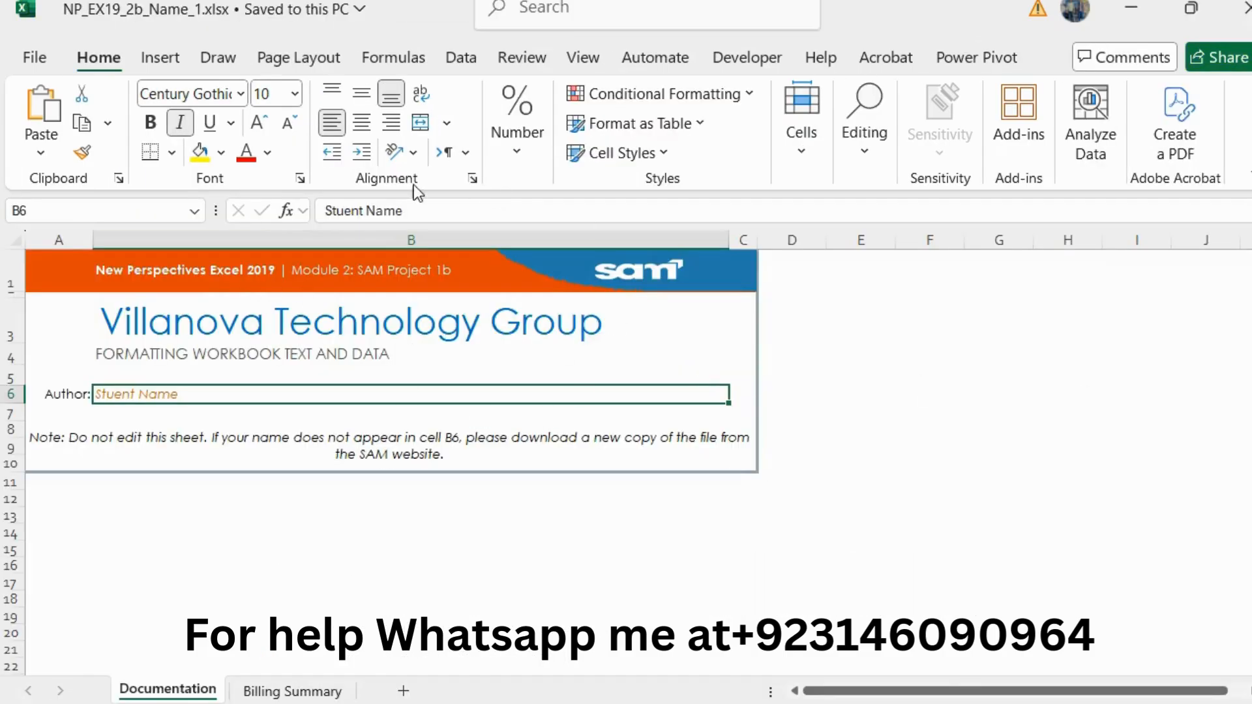
pyautogui.click(280, 60)
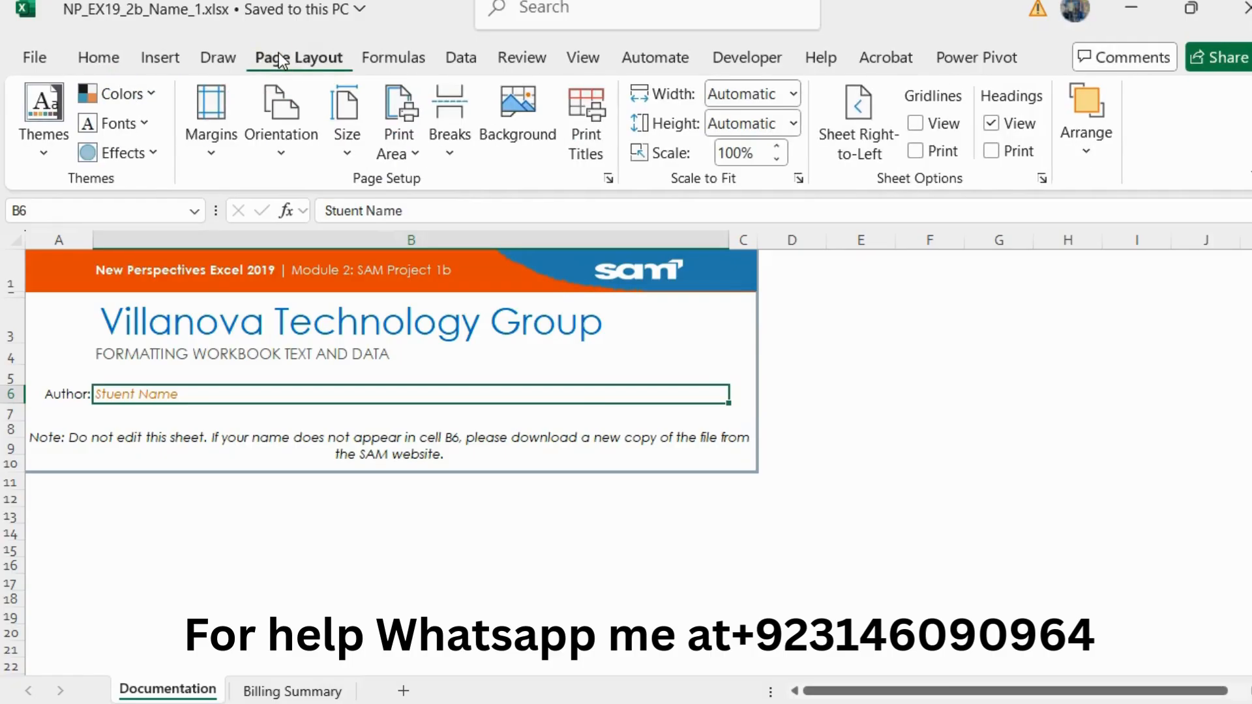
pyautogui.click(39, 156)
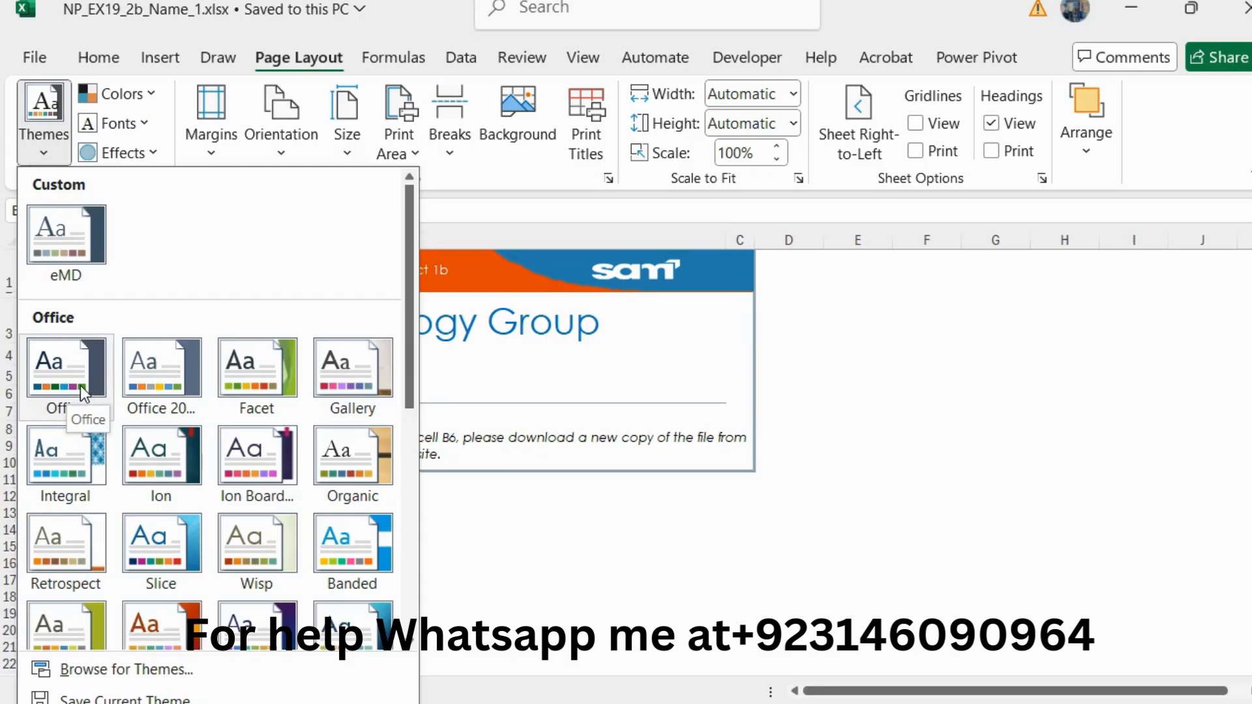
pyautogui.click(168, 370)
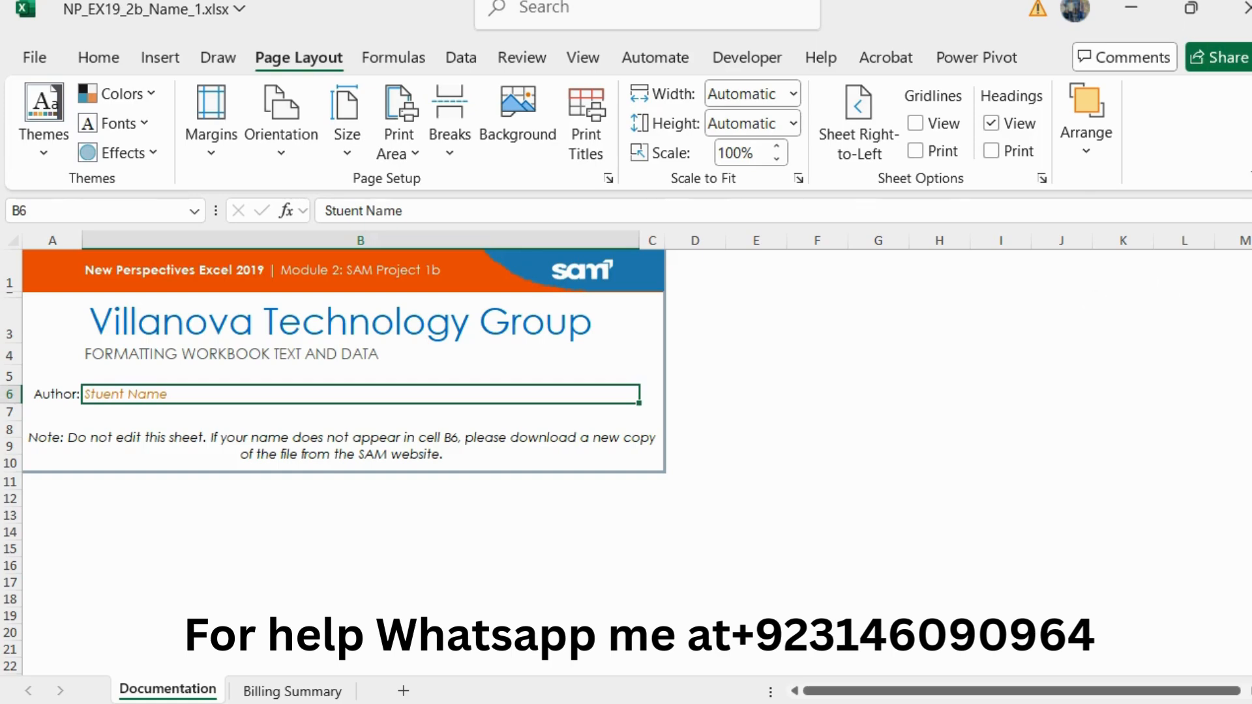
# Step: Switch back to the Word instructions, reset the theme-change paragraph to 10 pt and remove its green highlighting
pyautogui.hotkey('alt', 'Tab')
pyautogui.moveTo(878, 442); pyautogui.dragTo(305, 395)
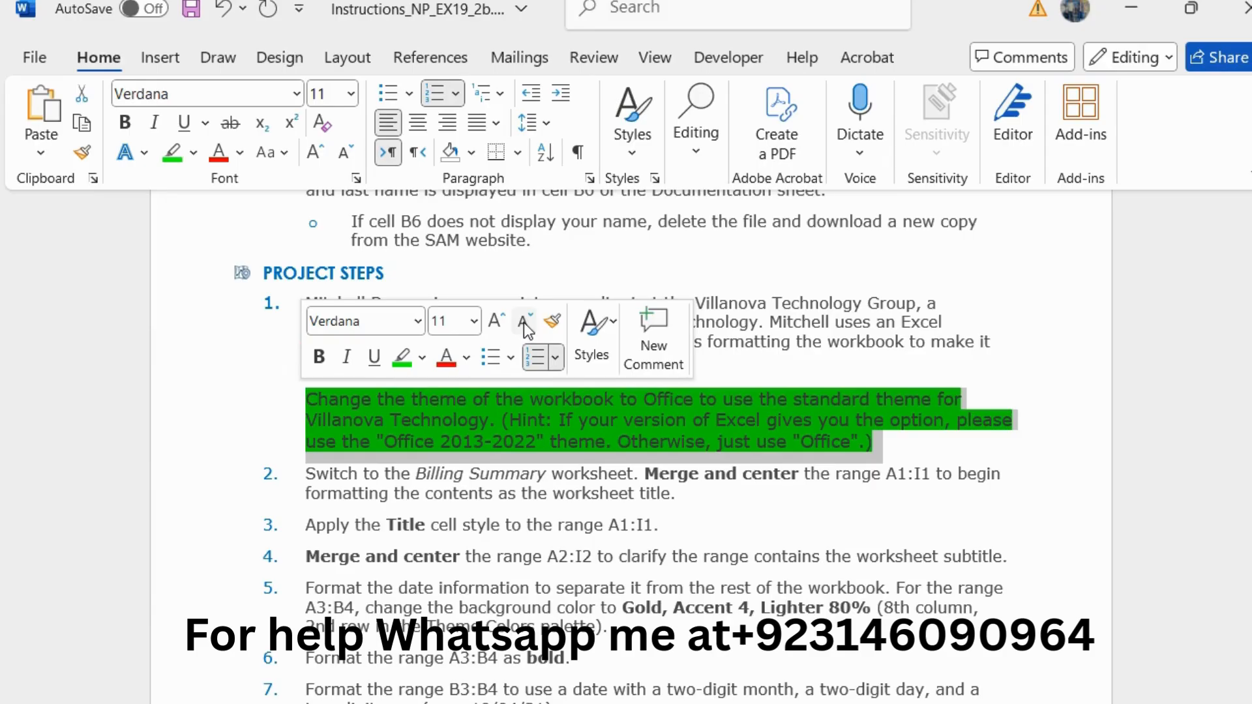
pyautogui.click(523, 322)
pyautogui.click(401, 357)
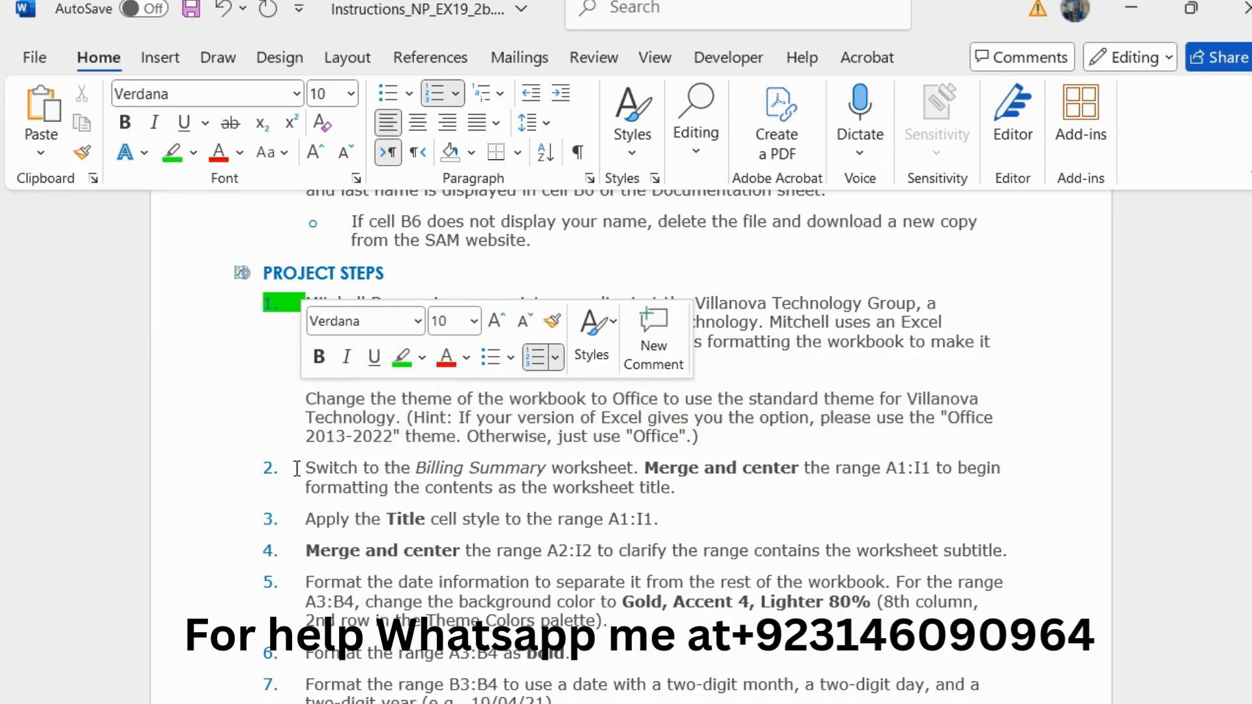
# Step: Enlarge the step 2 instruction about the Billing Summary worksheet to 11 pt and highlight it in green
pyautogui.moveTo(296, 468); pyautogui.dragTo(692, 495)
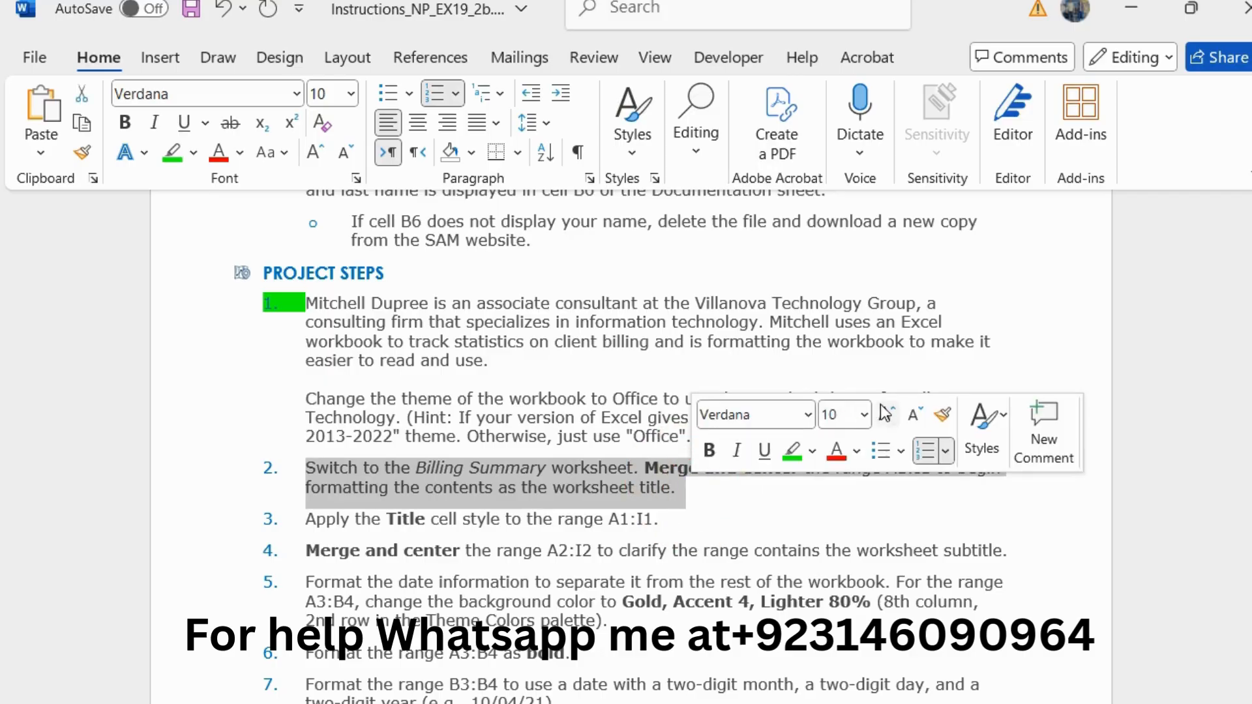
pyautogui.click(885, 412)
pyautogui.click(791, 451)
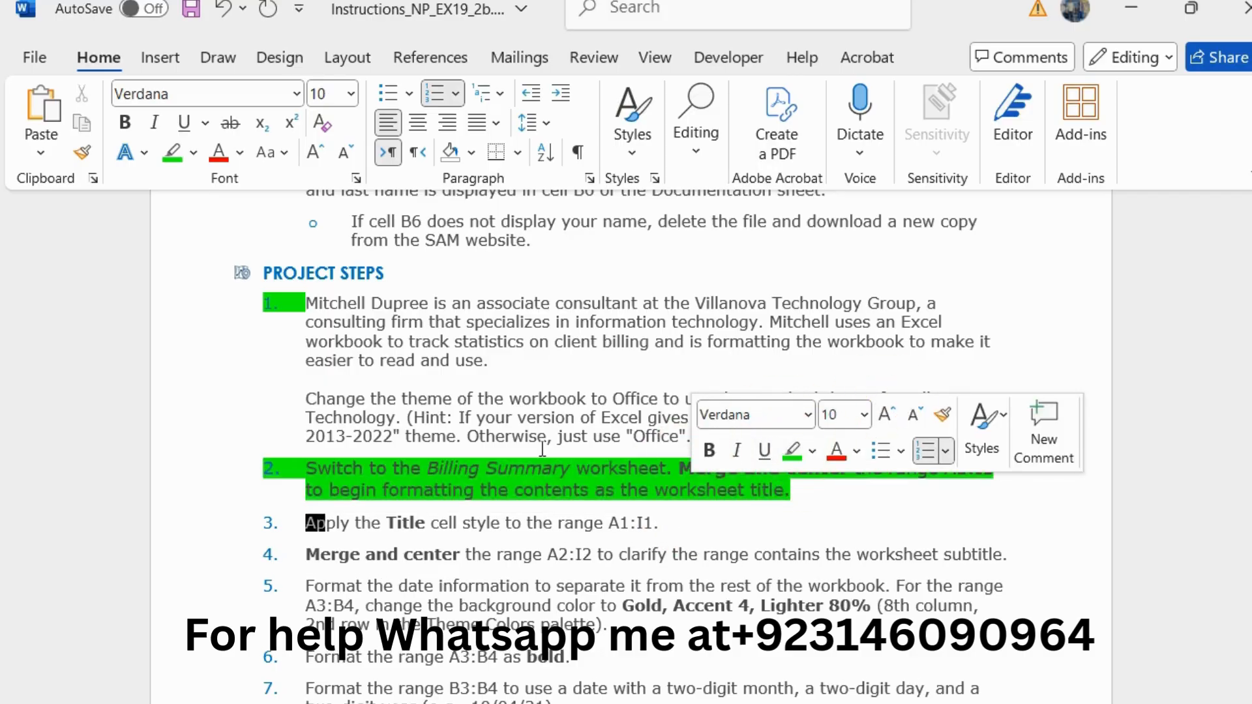
pyautogui.moveTo(538, 438); pyautogui.dragTo(554, 438)
pyautogui.scroll(-3, 542, 449)
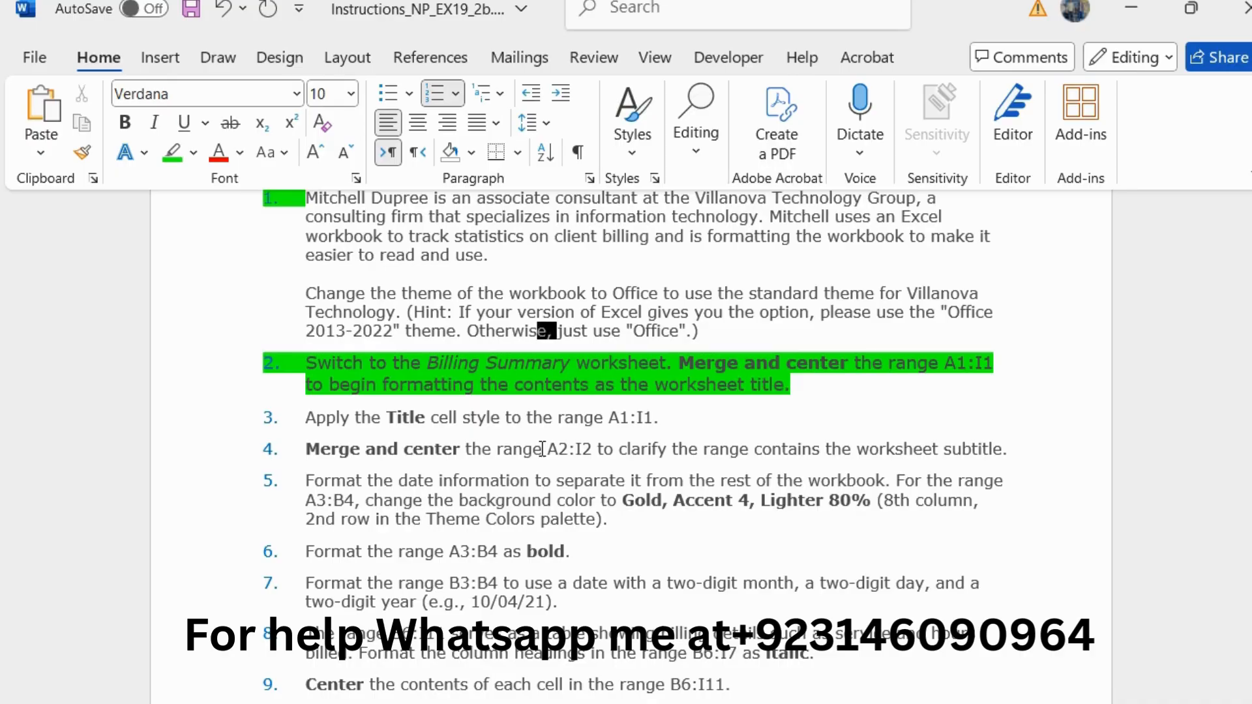
# Step: Open the Billing Summary worksheet in Excel, and select the range reference A1:I1 in step 2 of the Word instructions
pyautogui.hotkey('alt', 'Tab')
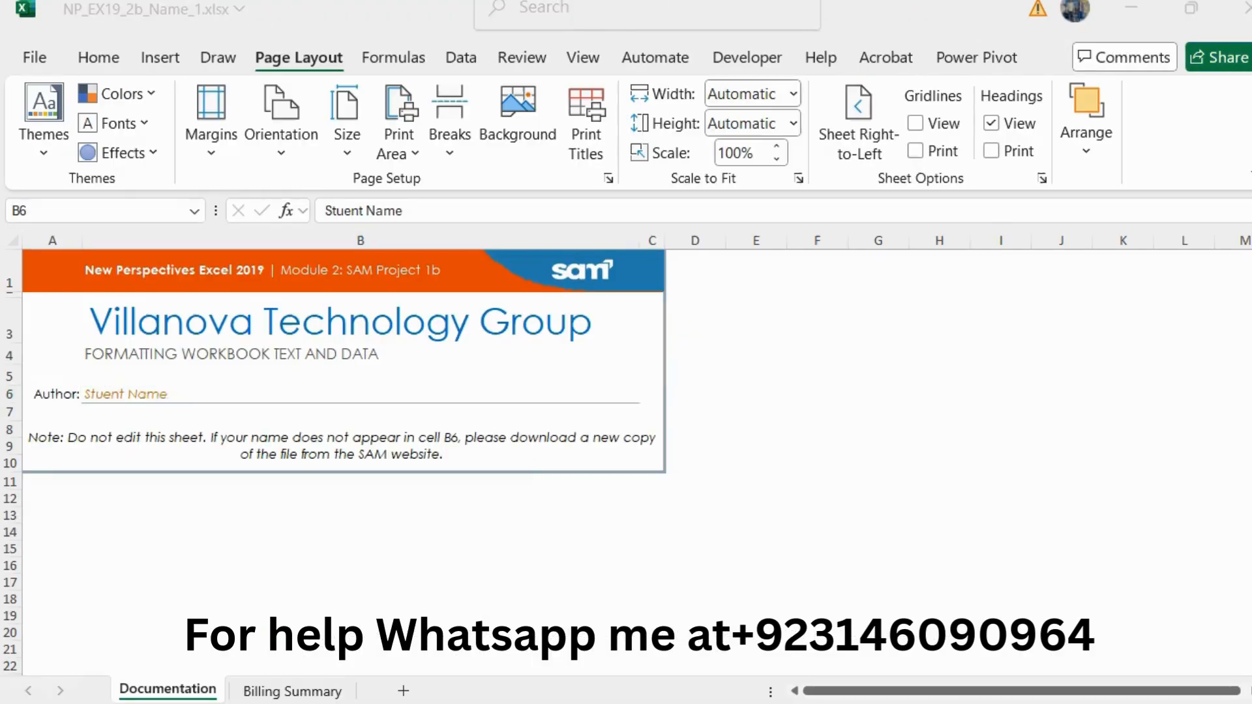
pyautogui.click(291, 692)
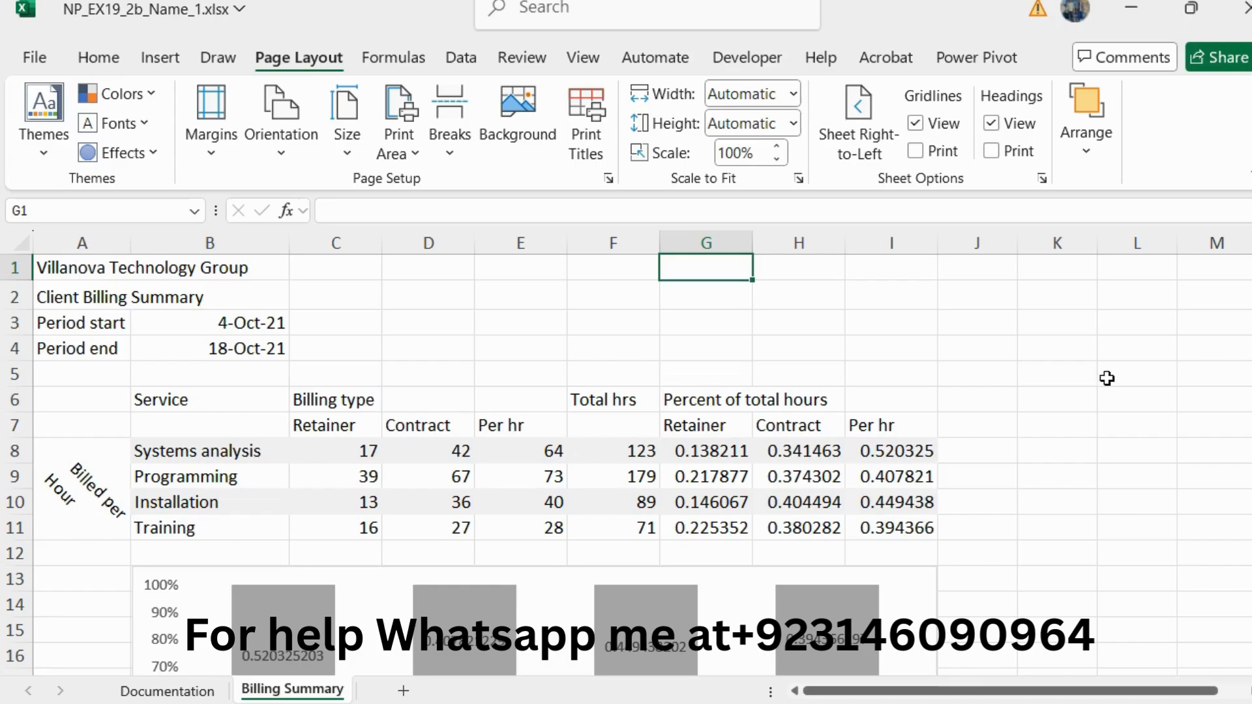
pyautogui.hotkey('alt', 'Tab')
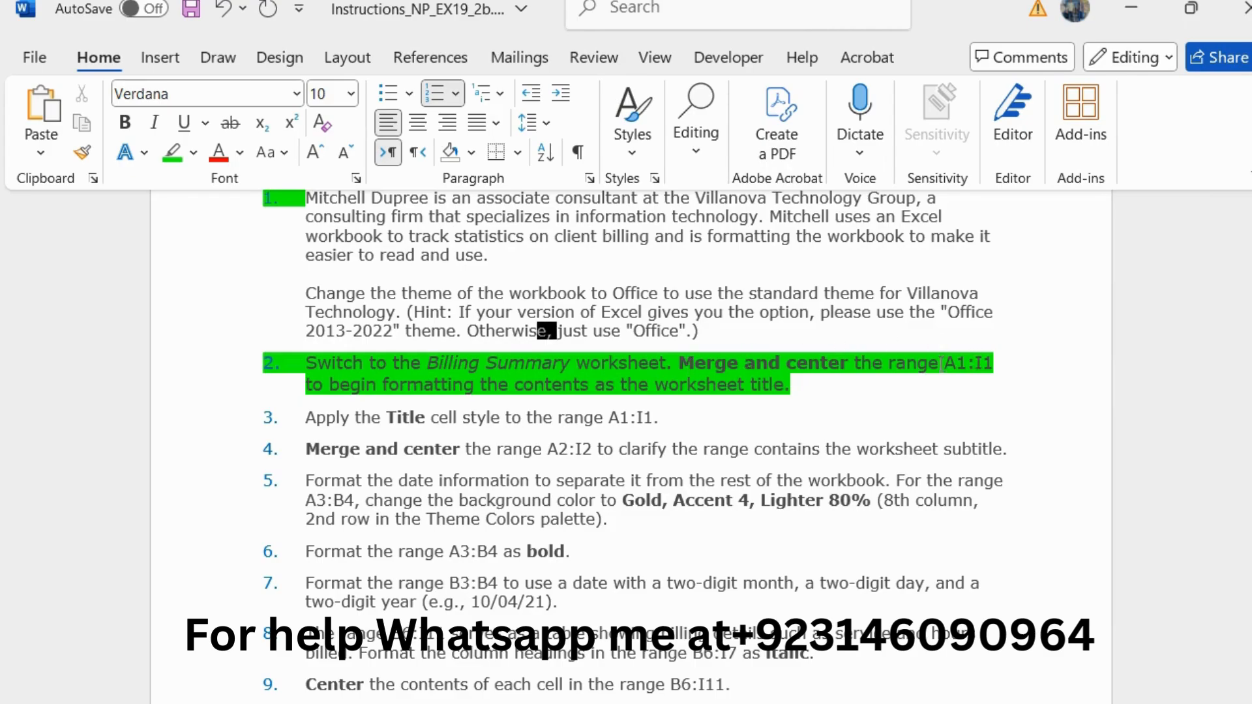
pyautogui.moveTo(887, 363); pyautogui.dragTo(986, 362)
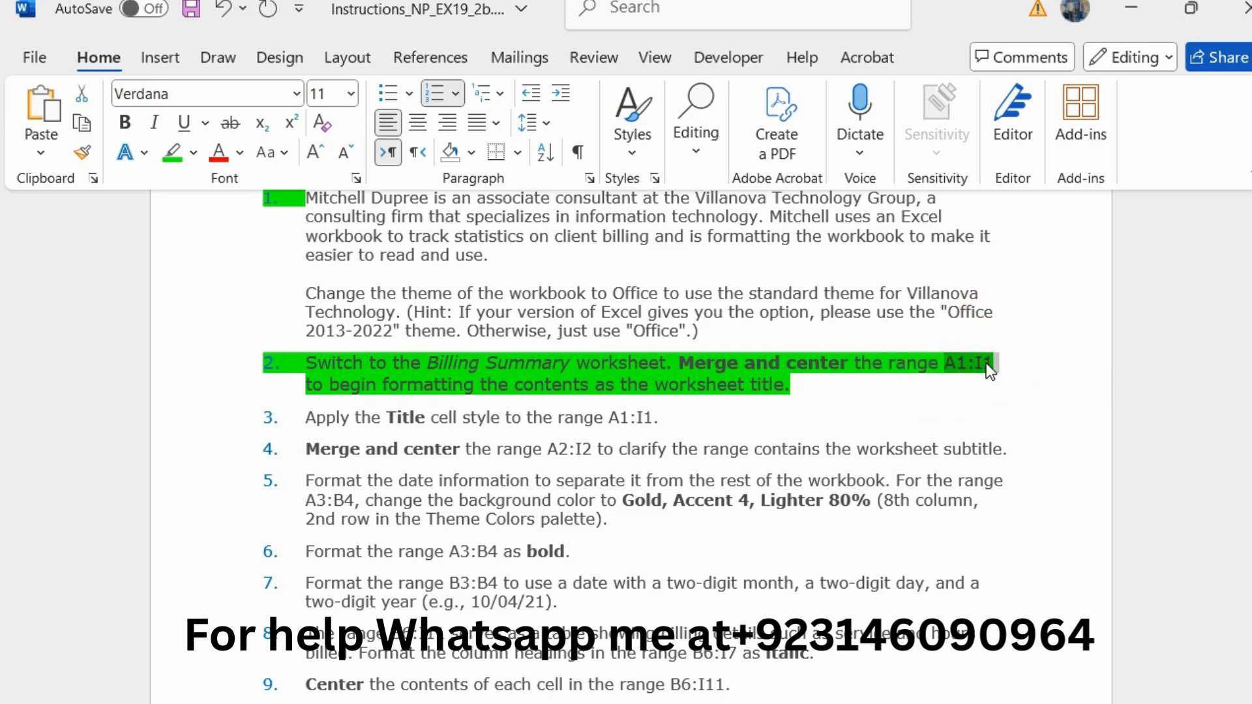
# Step: Switch to Excel and merge and center the range A1:I1 on the Billing Summary worksheet
pyautogui.hotkey('alt', 'Tab')
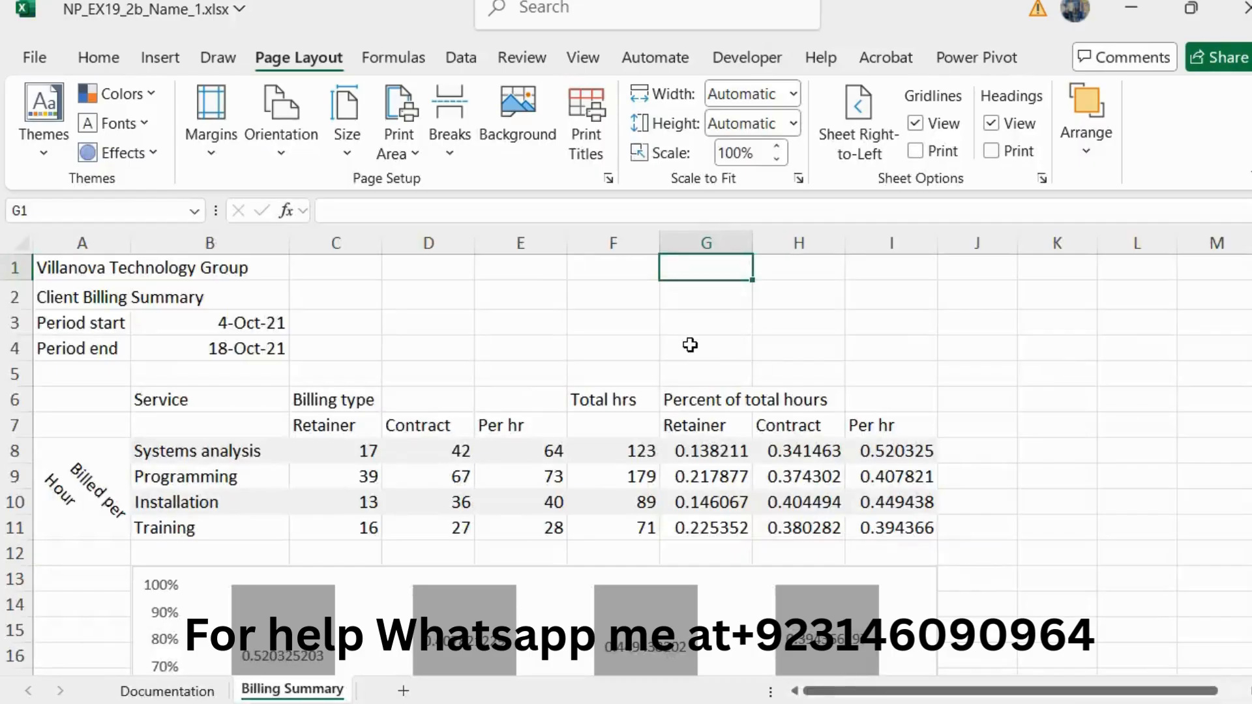
pyautogui.click(121, 211)
pyautogui.write('A1:I1')
pyautogui.press('Return')
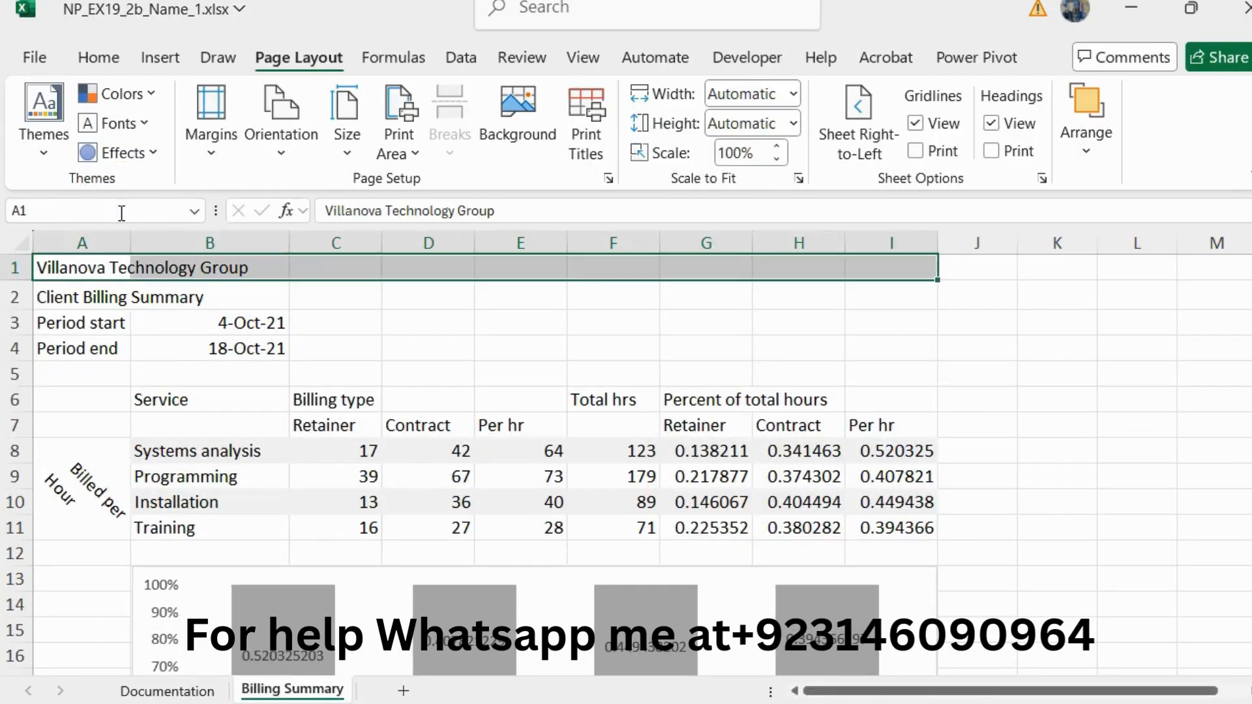
pyautogui.click(112, 58)
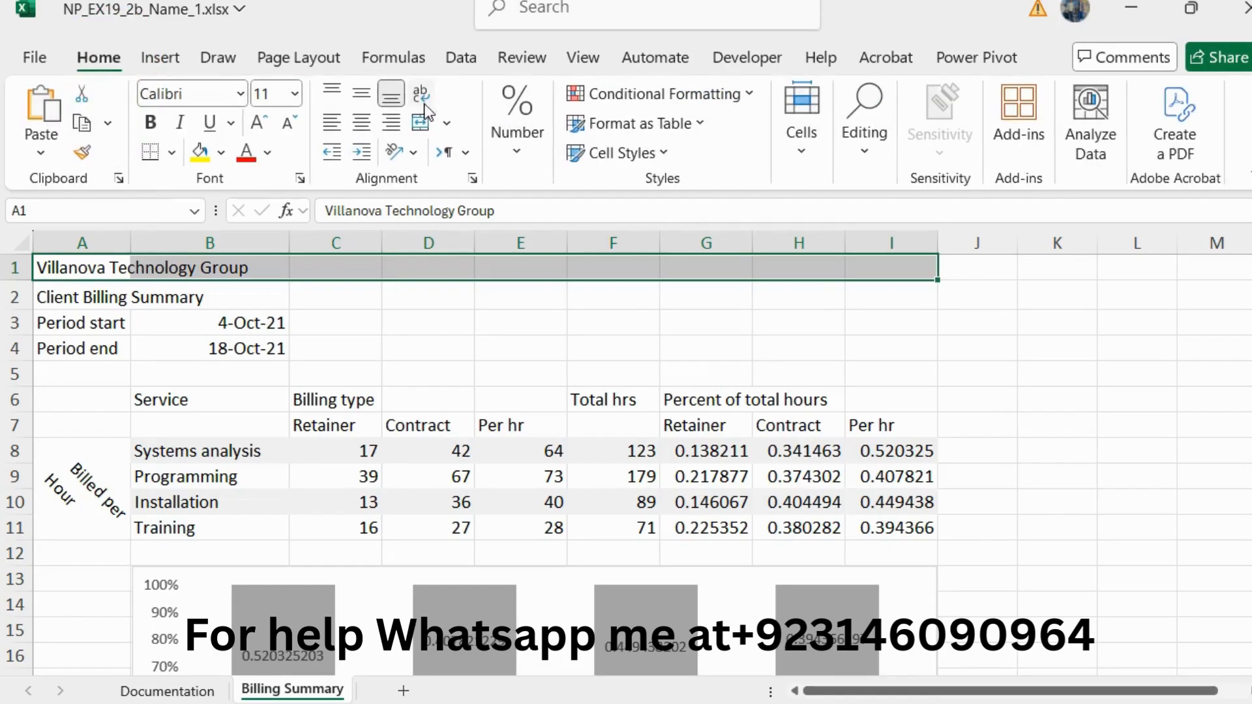
pyautogui.click(449, 125)
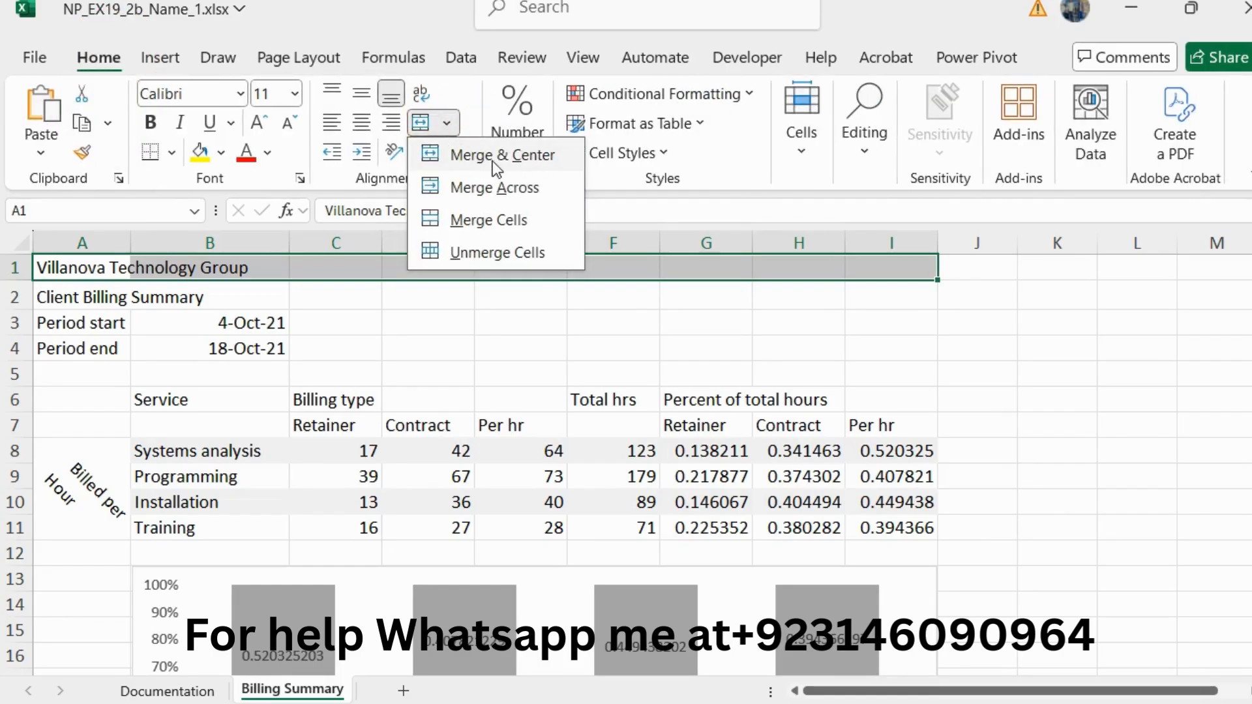
pyautogui.click(511, 154)
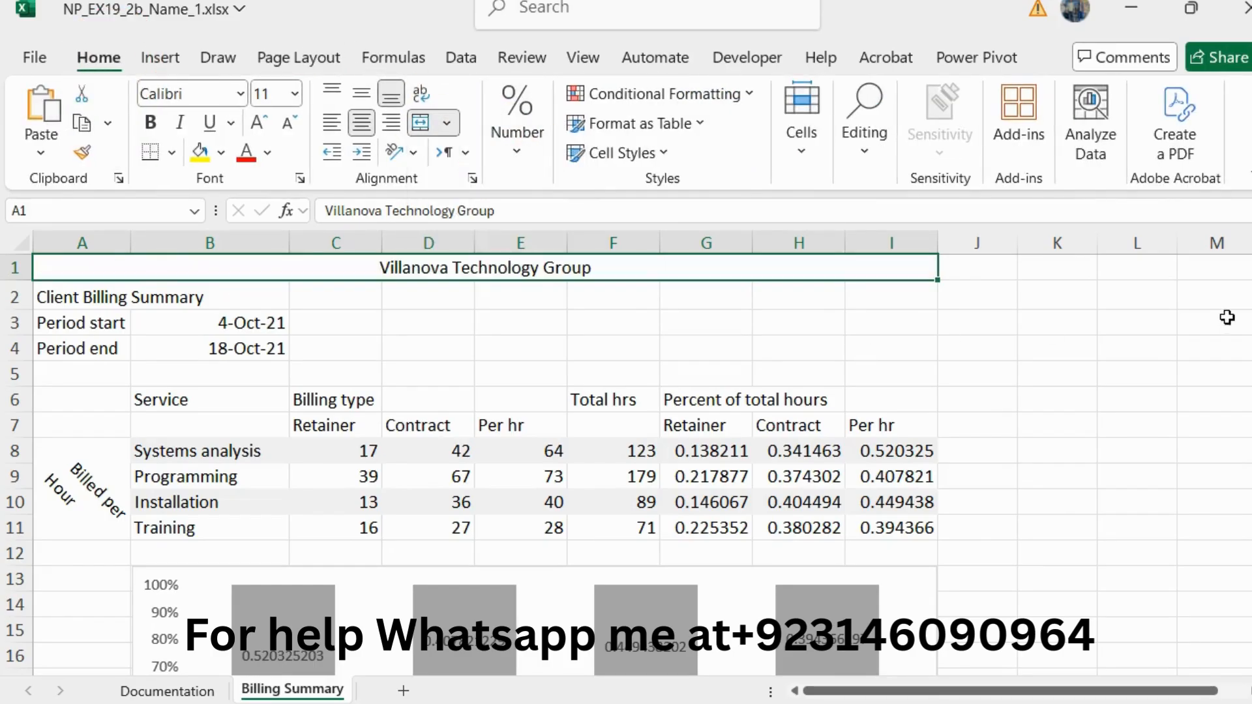
# Step: Return to the Word instructions, reset the step 2 text to 10 pt and remove its green highlighting
pyautogui.hotkey('alt', 'Tab')
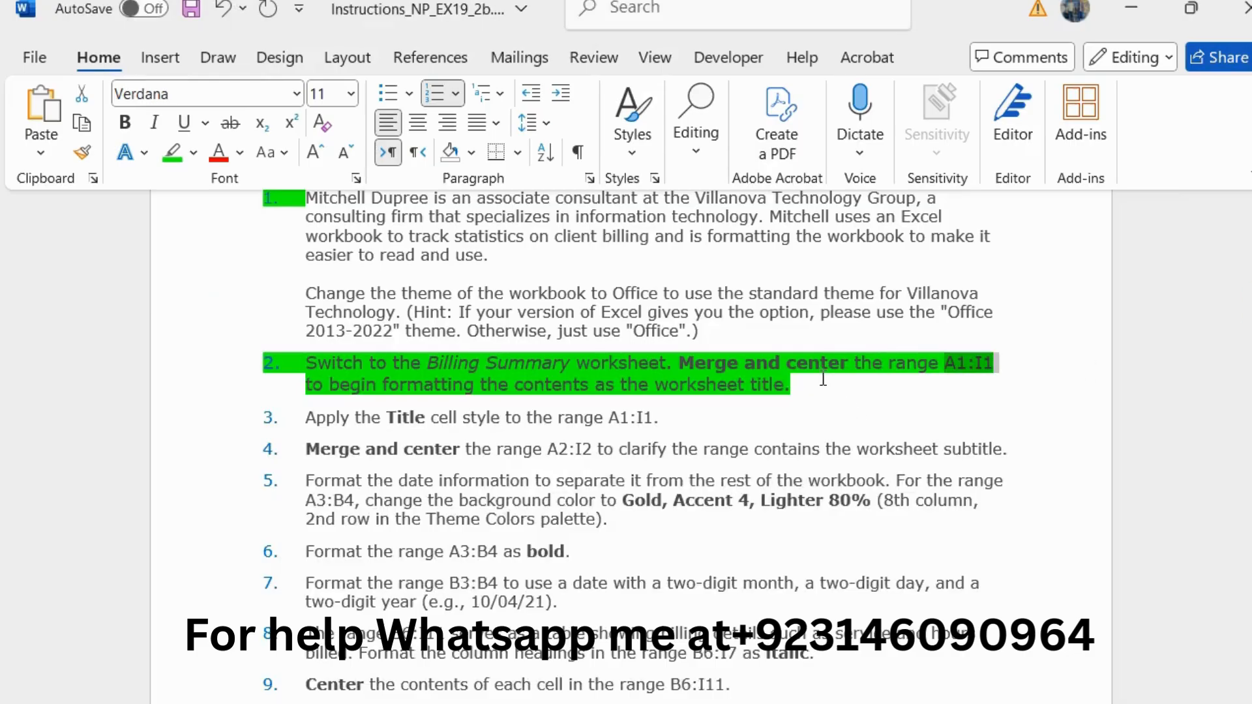
pyautogui.moveTo(823, 378); pyautogui.dragTo(351, 350)
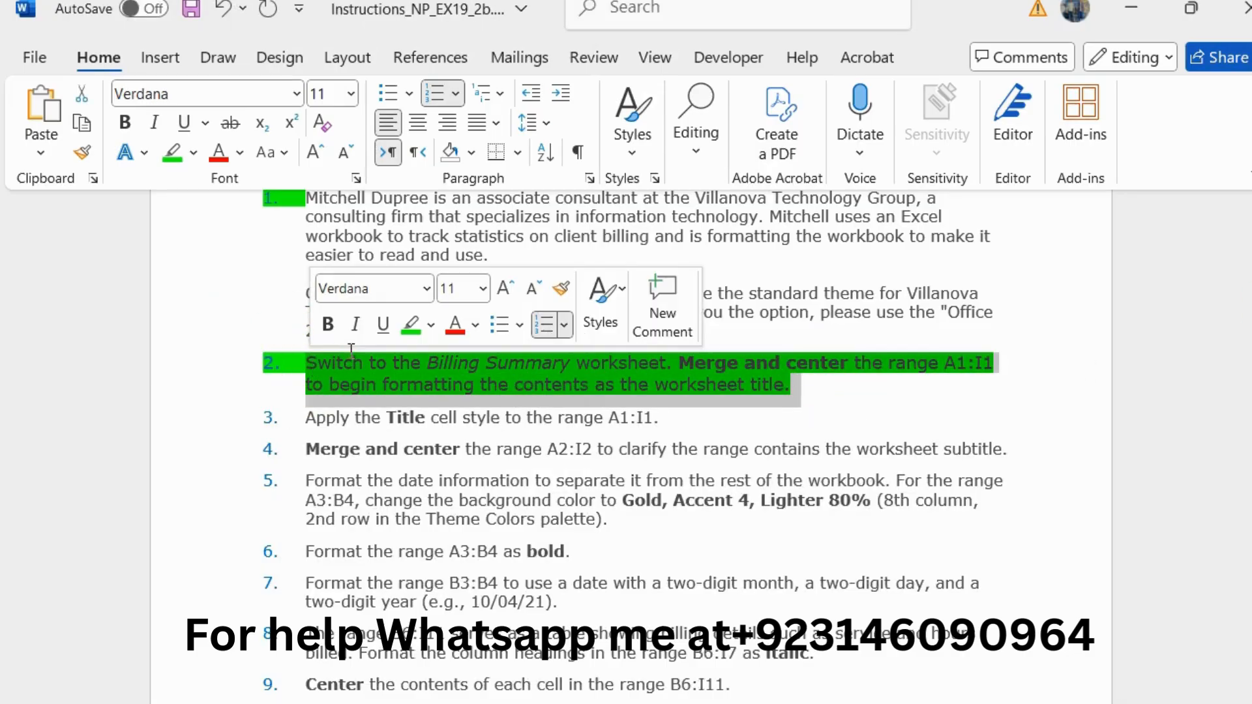
pyautogui.click(533, 289)
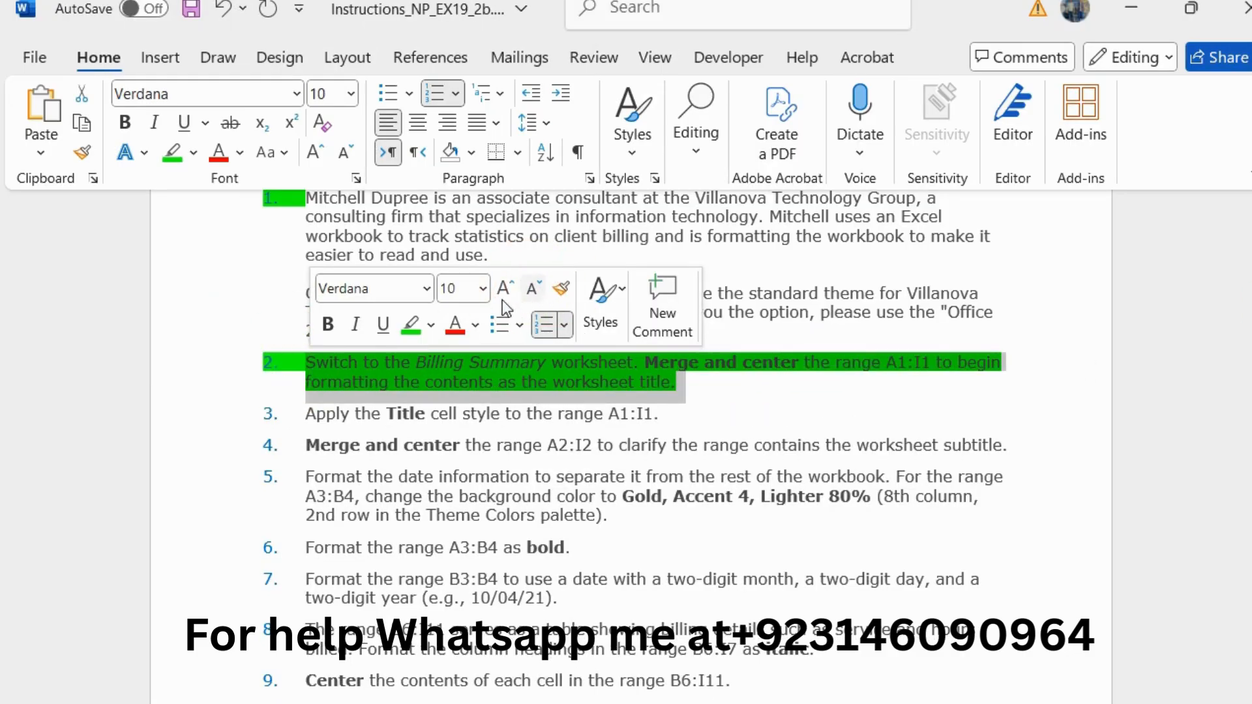
pyautogui.click(412, 323)
# Step: Enlarge the step 3 instruction about the Title cell style to 11 pt and highlight it in green
pyautogui.moveTo(665, 415); pyautogui.dragTo(296, 434)
pyautogui.click(489, 354)
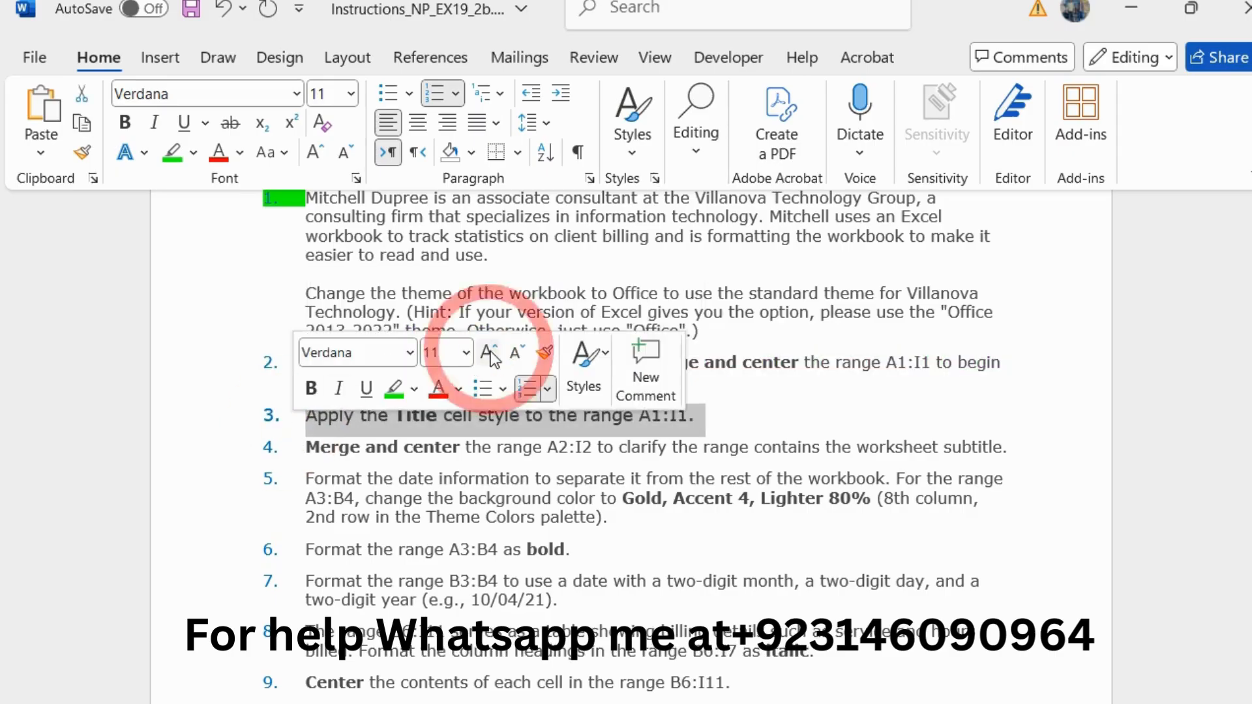
pyautogui.click(393, 391)
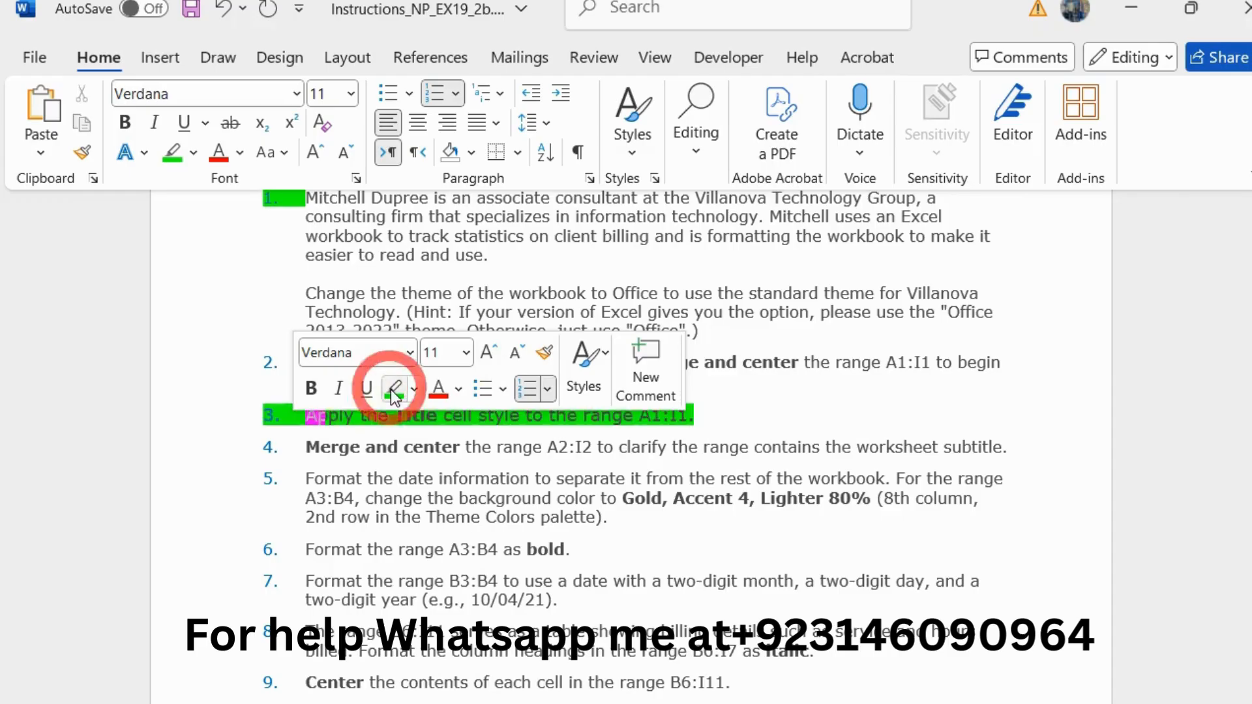
pyautogui.click(440, 415)
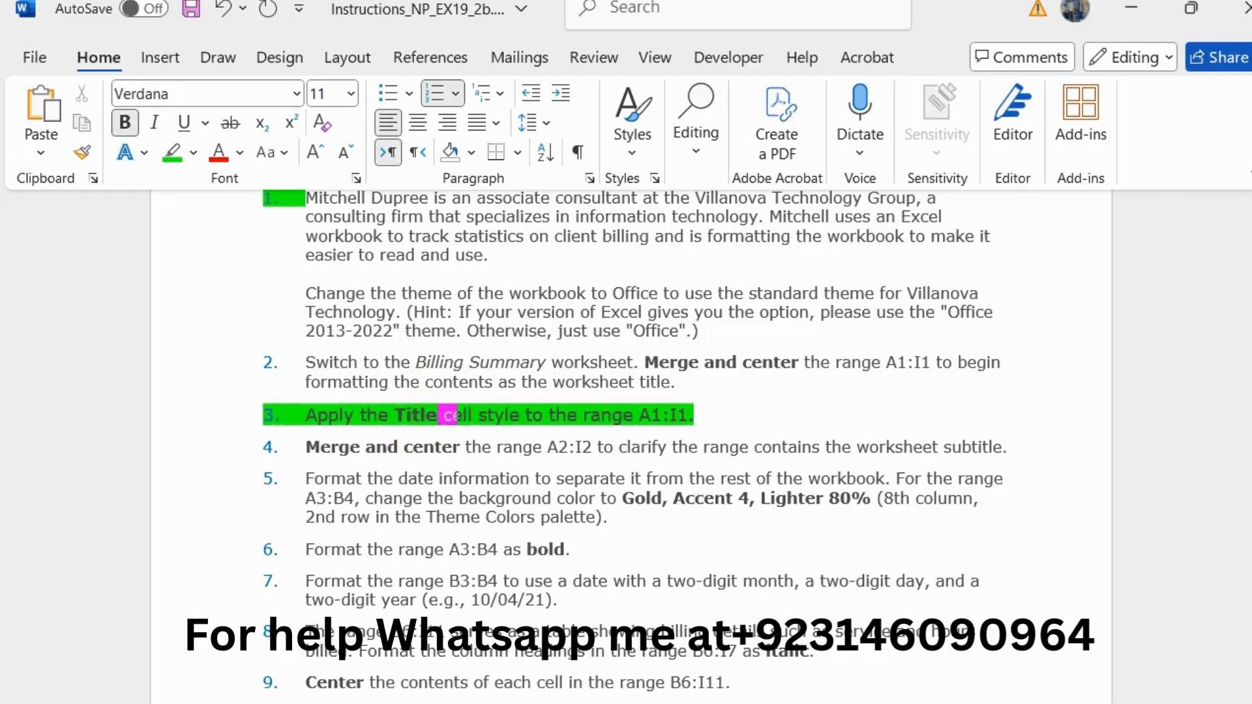
# Step: Switch to Excel and apply the Title cell style to the merged range A1:I1
pyautogui.click(1251, 333)
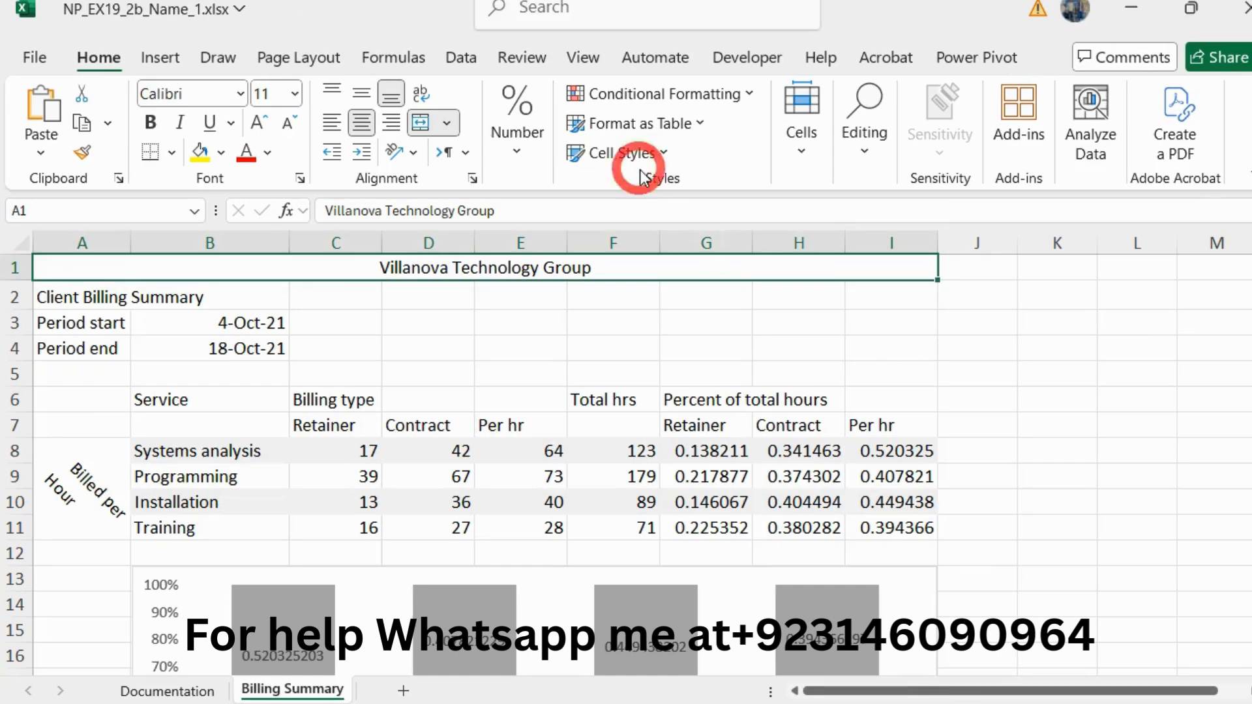
pyautogui.click(627, 155)
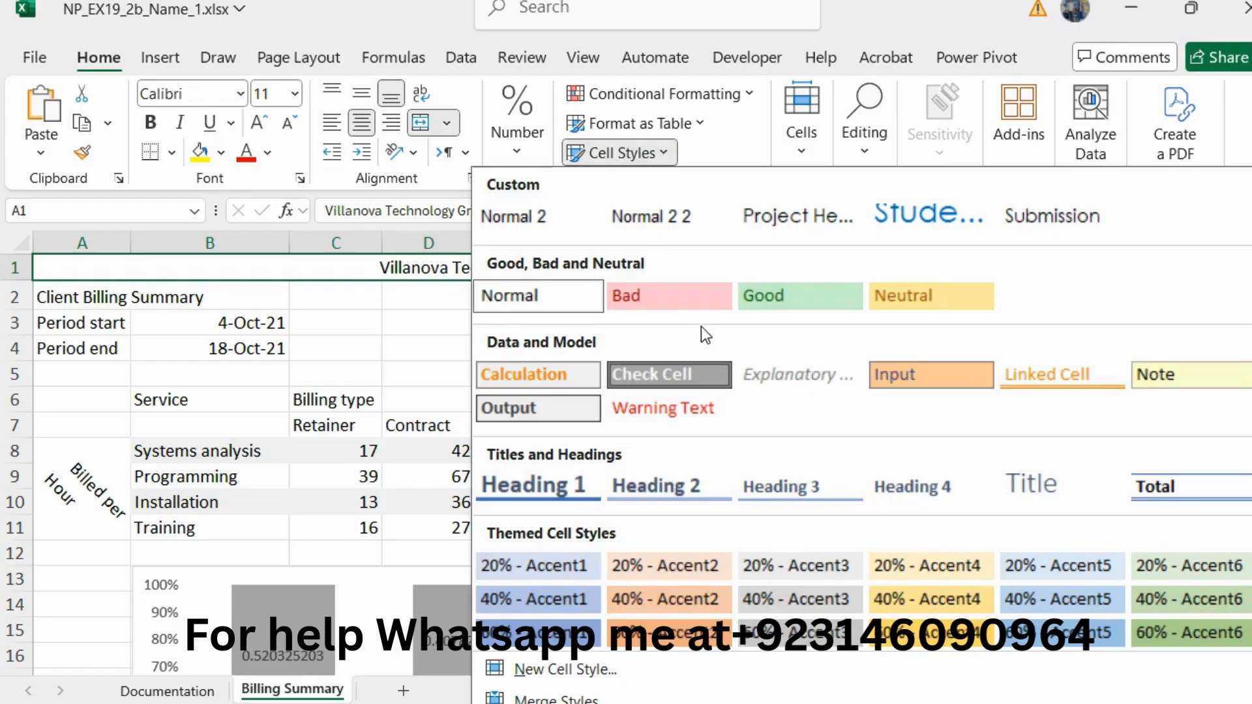
pyautogui.click(1048, 485)
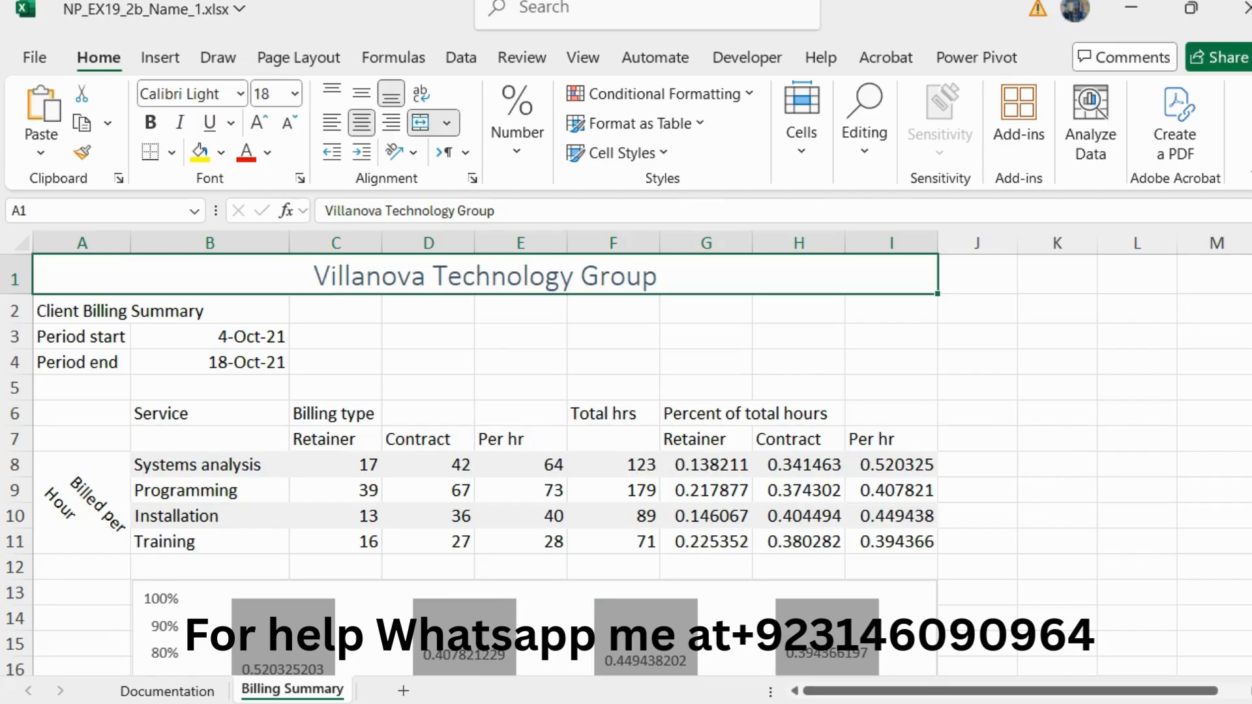
# Step: Go back to the Word instructions, reset the step 3 text to 10 pt and remove its green highlighting
pyautogui.hotkey('alt', 'Tab')
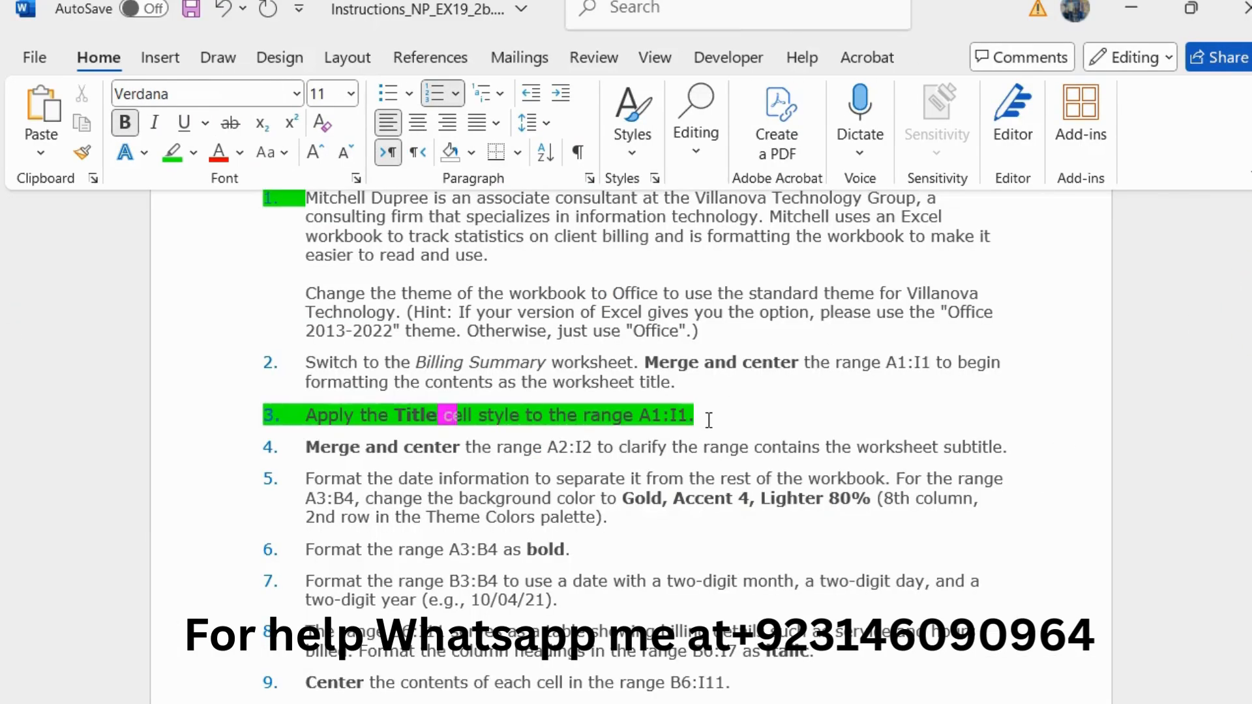
pyautogui.moveTo(704, 417); pyautogui.dragTo(310, 415)
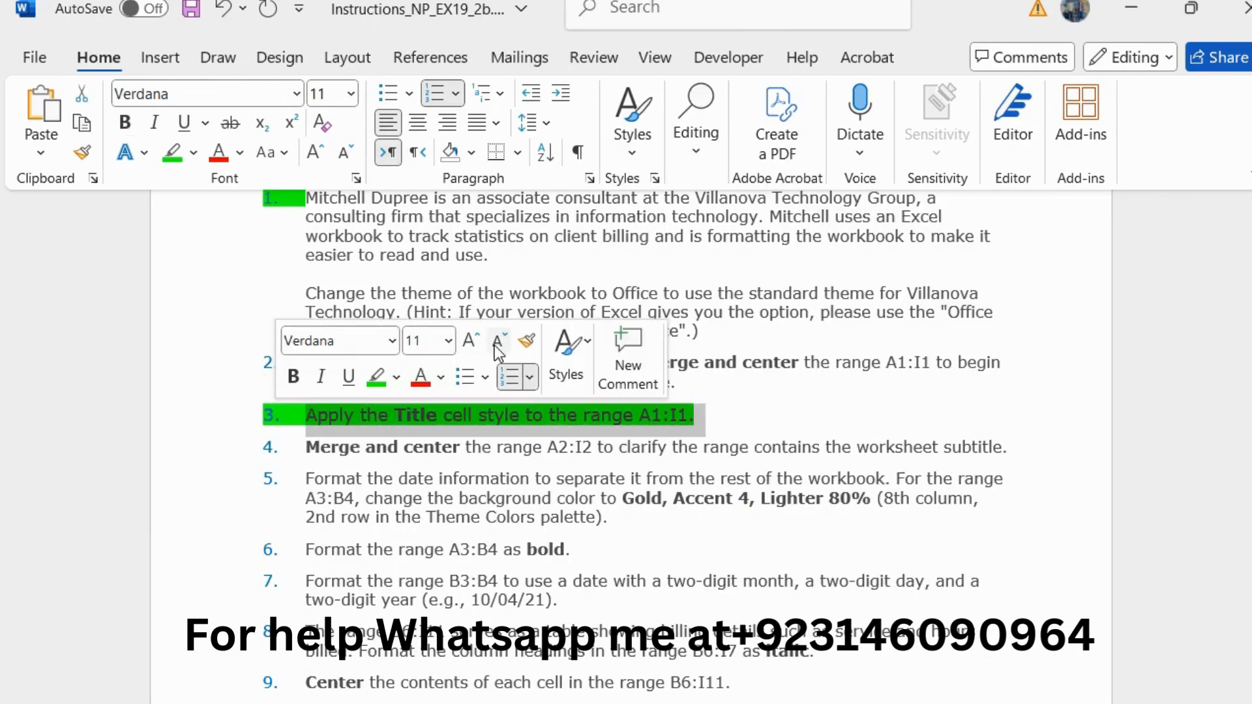
pyautogui.click(497, 342)
pyautogui.click(306, 414)
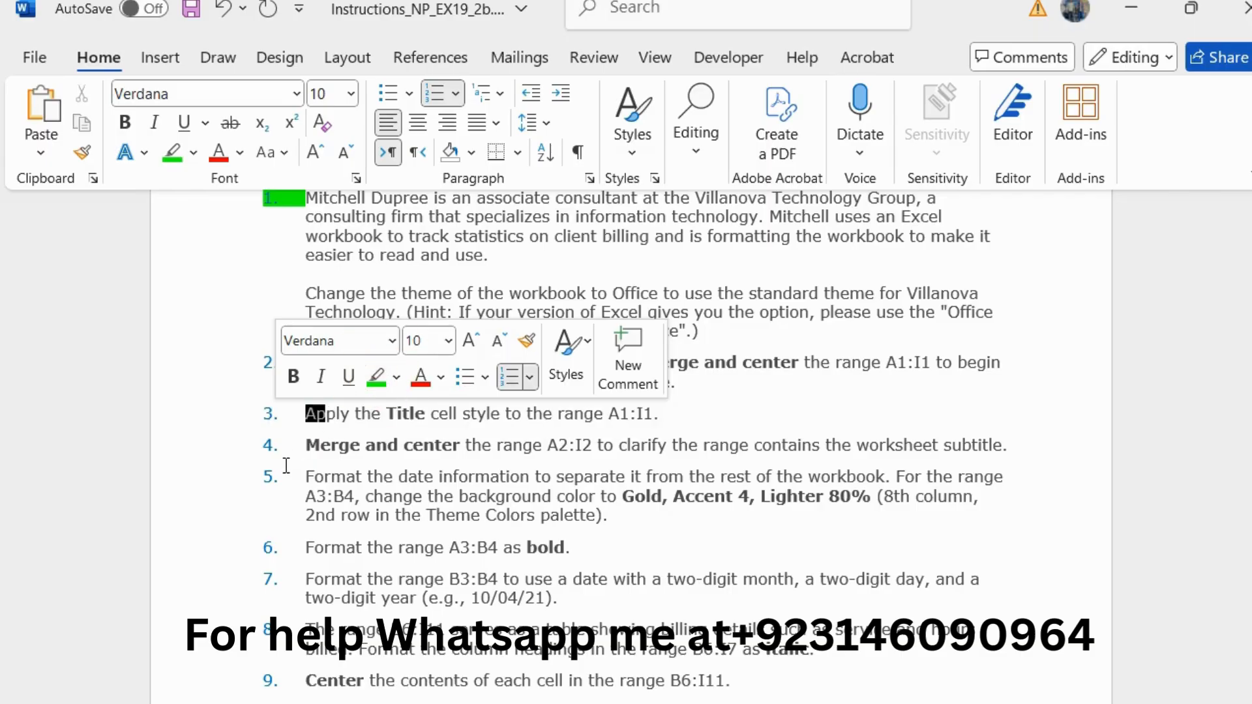
# Step: Enlarge the step 4 instruction about merging and centering the subtitle range to 11 pt and highlight it in green
pyautogui.moveTo(309, 449)
pyautogui.mouseDown()
pyautogui.moveTo(1011, 437)
pyautogui.moveTo(721, 453)
pyautogui.moveTo(414, 448)
pyautogui.moveTo(301, 466)
pyautogui.mouseUp()
pyautogui.click(1014, 435)
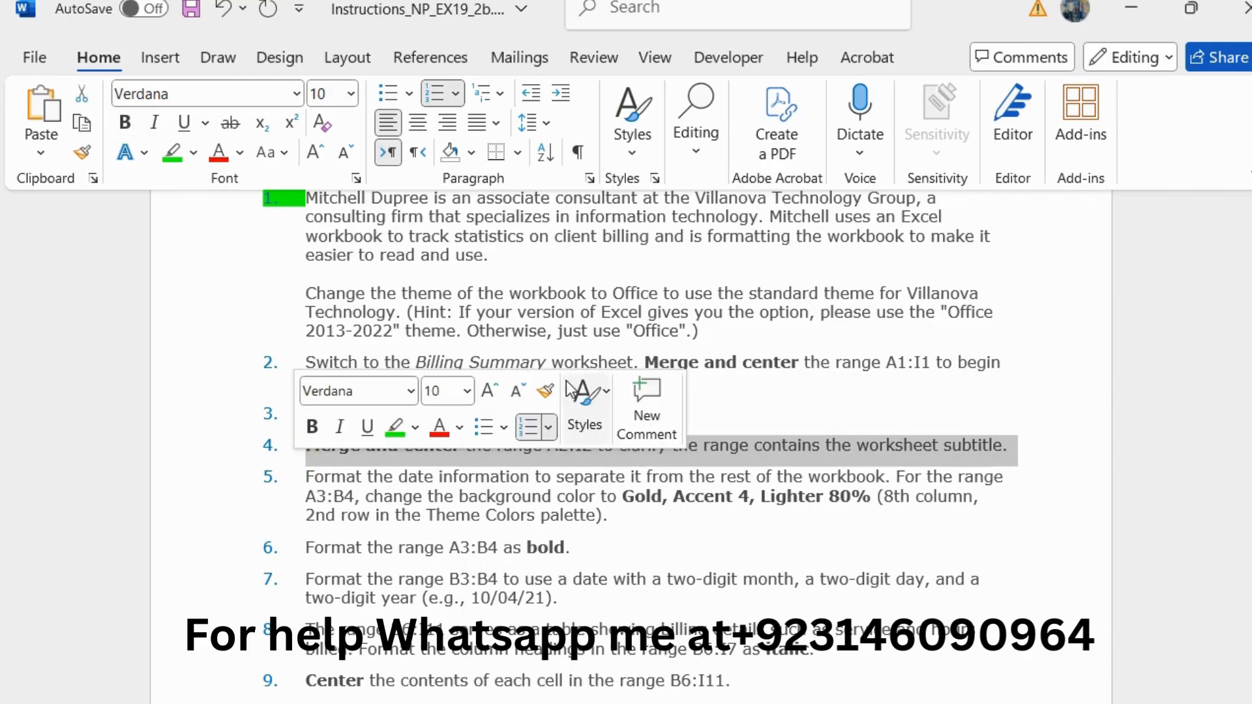
pyautogui.click(490, 391)
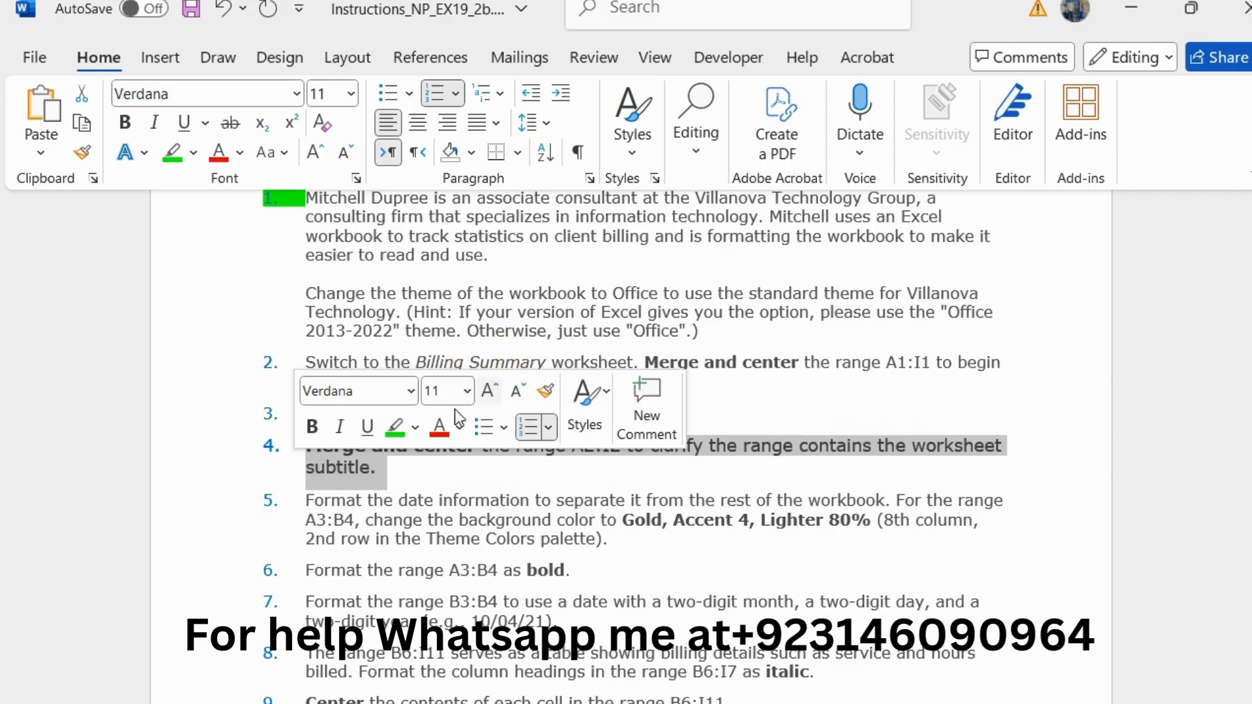
pyautogui.click(406, 428)
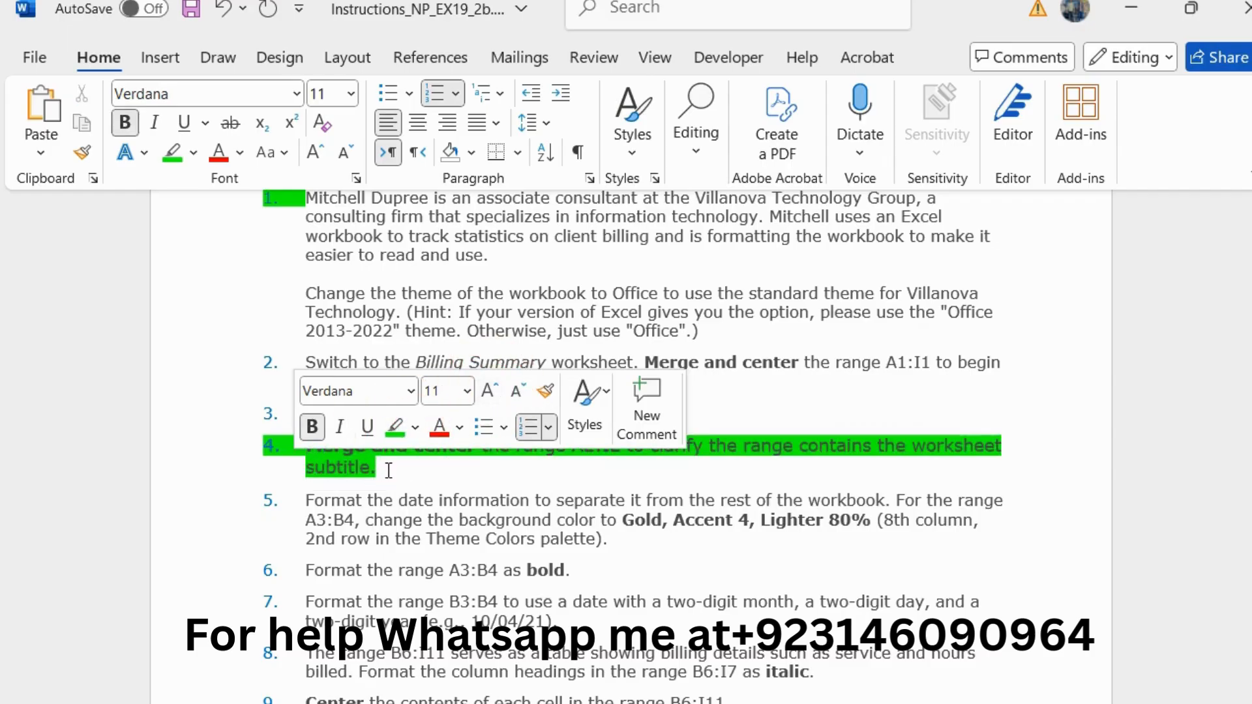
pyautogui.click(296, 451)
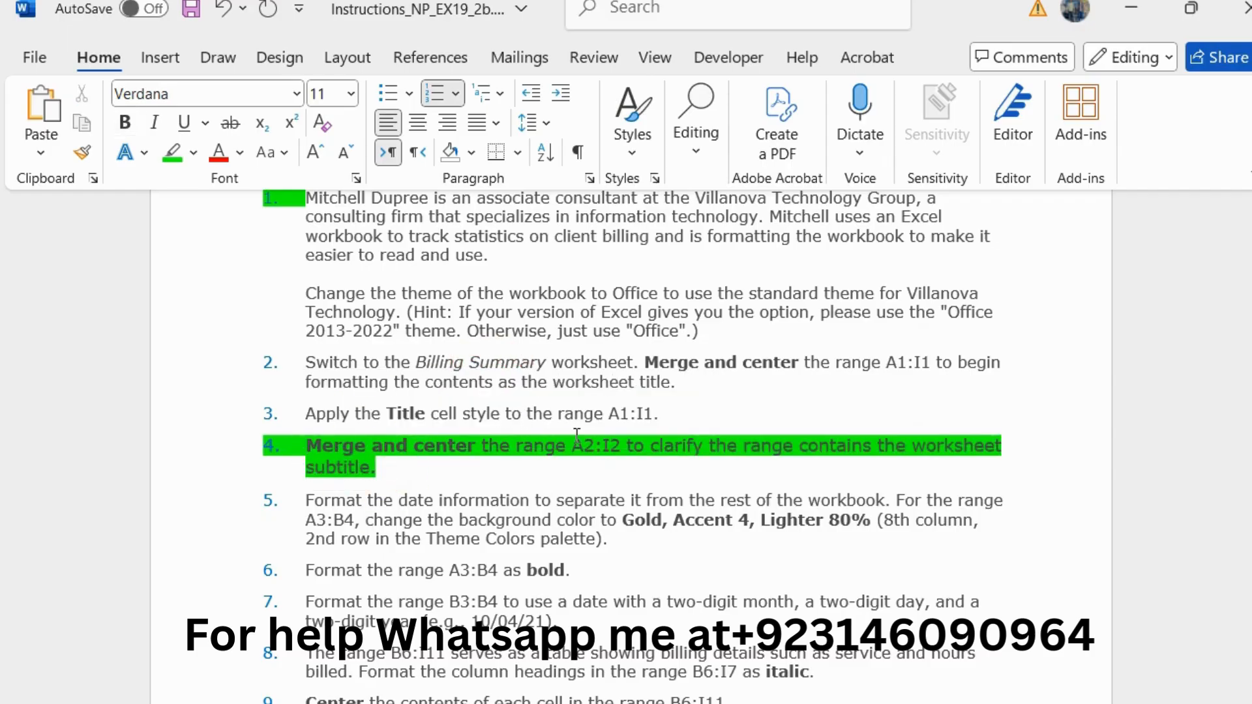
# Step: Copy the range reference A2:I2 from step 4, switch to Excel, and merge and center that range
pyautogui.moveTo(572, 437); pyautogui.dragTo(607, 439)
pyautogui.hotkey('ctrl', 'c')
pyautogui.hotkey('alt', 'Tab')
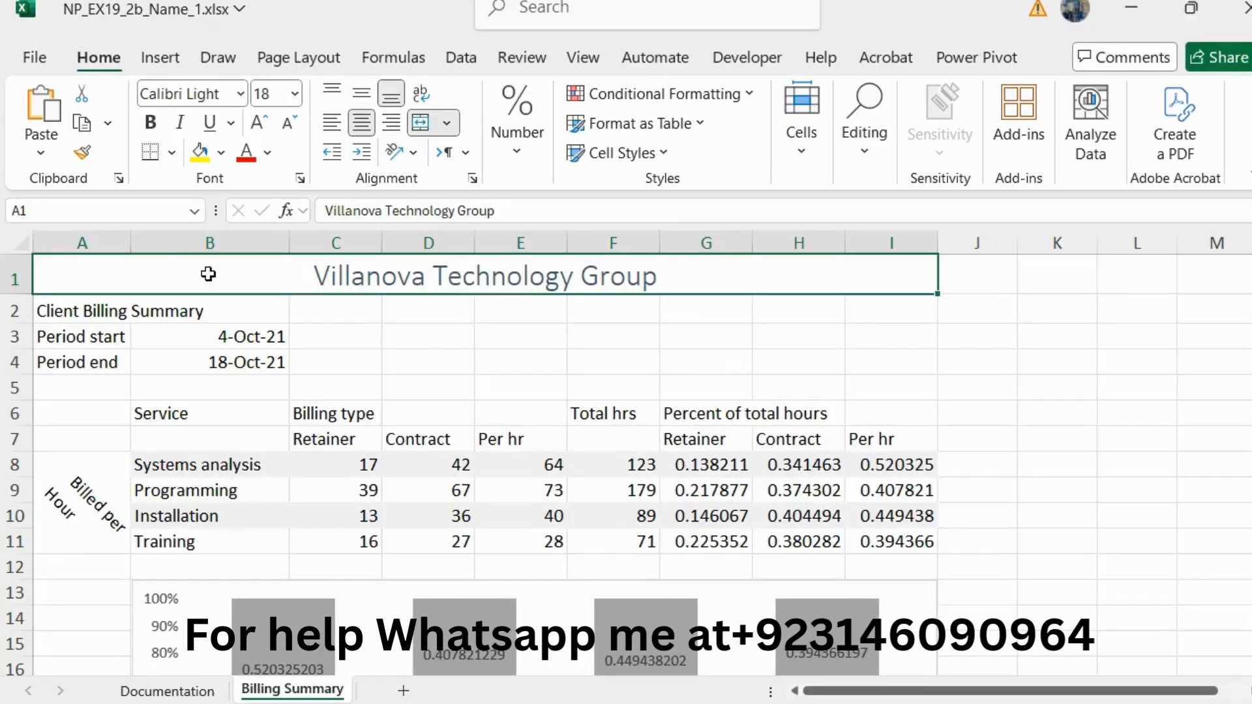
pyautogui.click(48, 212)
pyautogui.hotkey('ctrl', 'v')
pyautogui.press('Return')
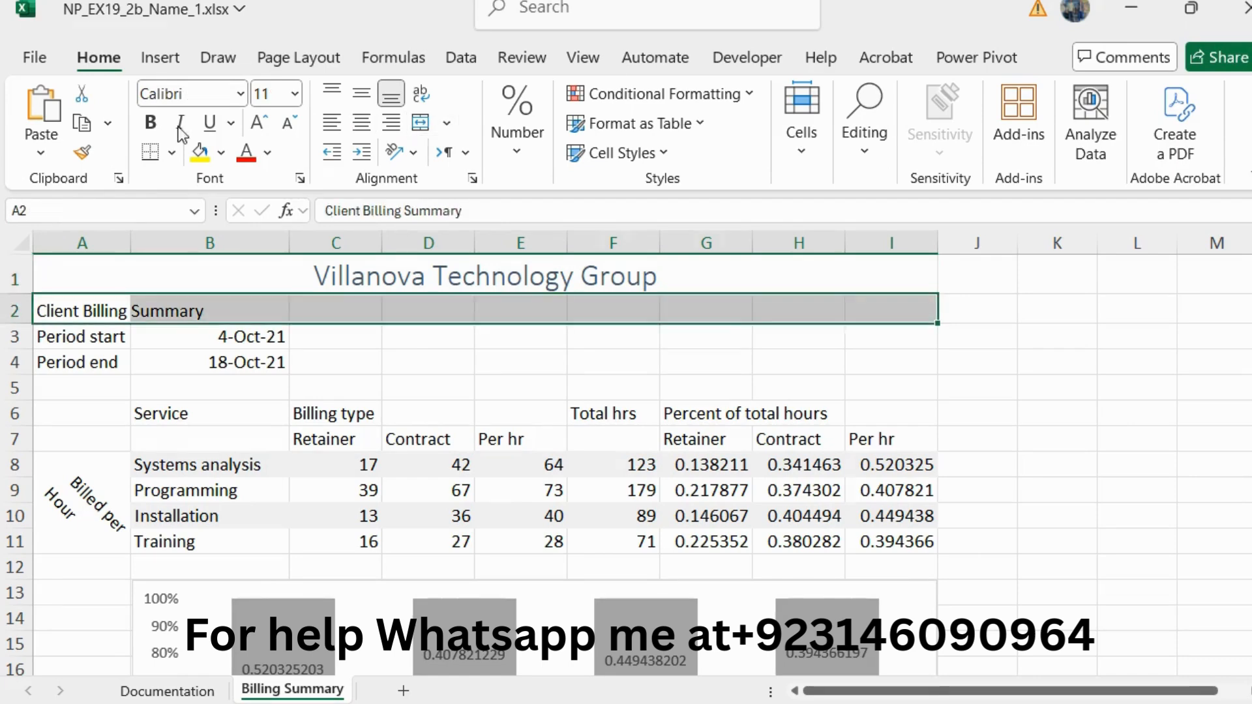
pyautogui.click(452, 120)
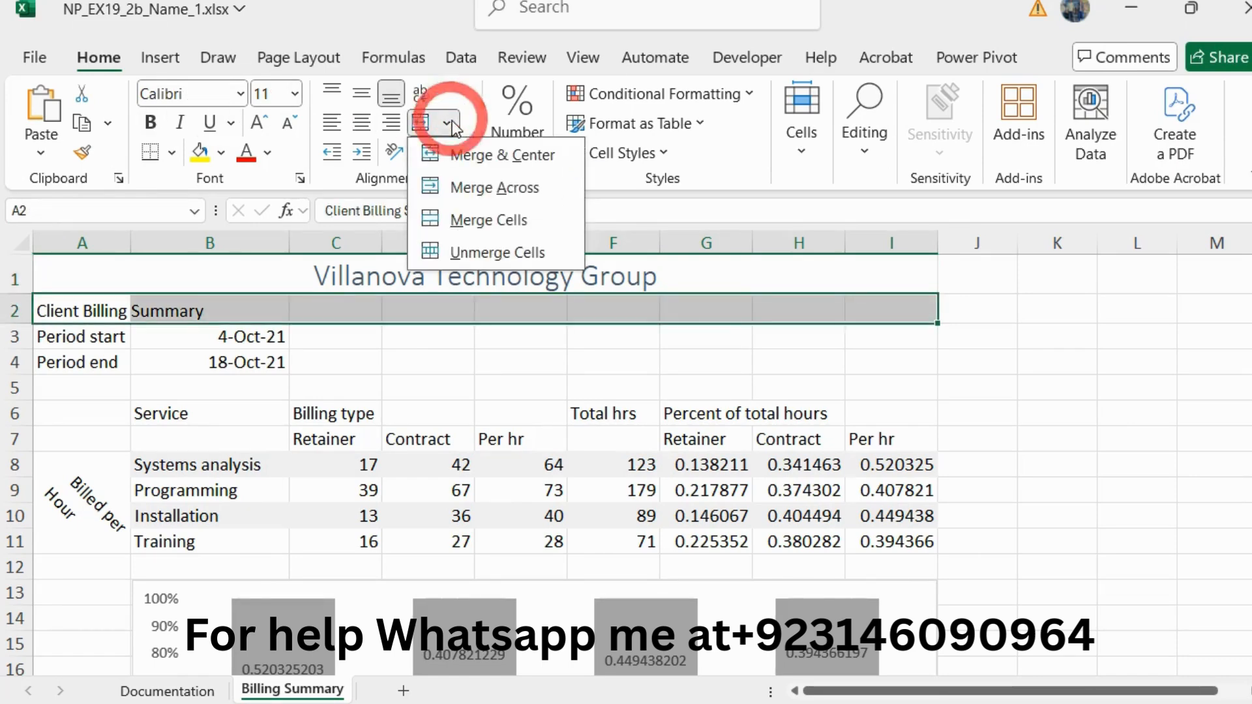
pyautogui.click(538, 151)
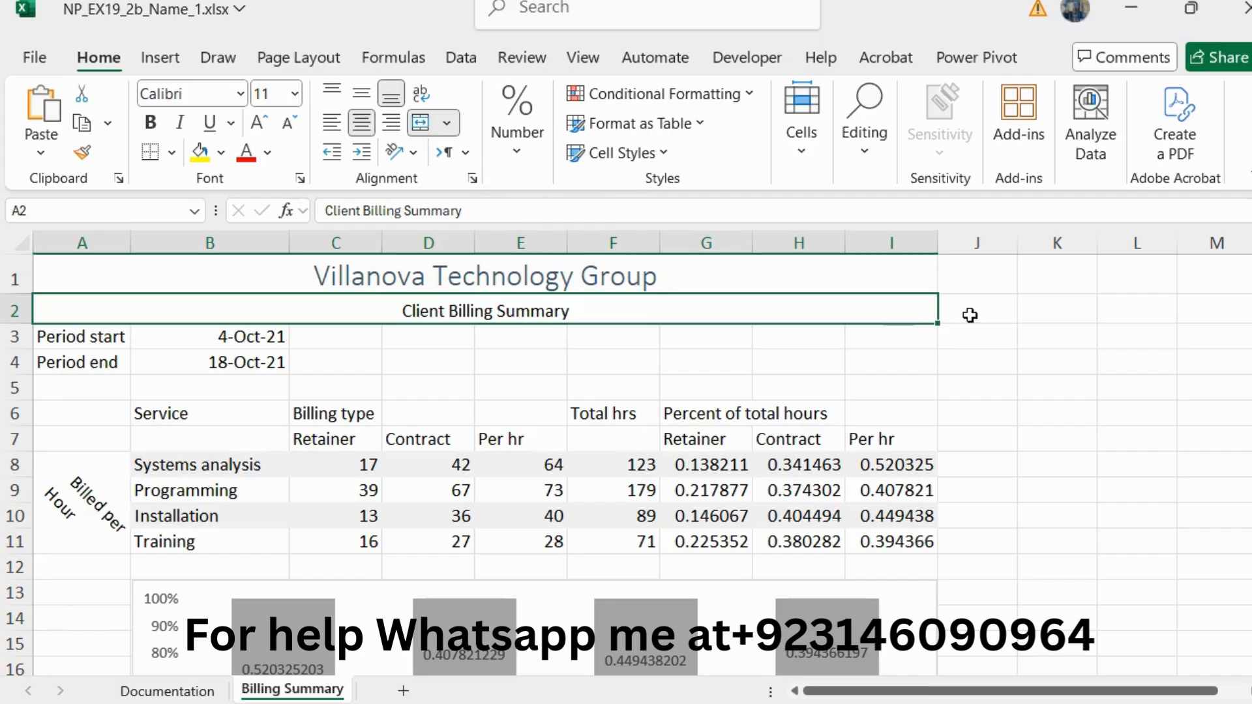
# Step: Return to the Word instructions, reset the step 4 text to 10 pt and remove its green highlighting
pyautogui.hotkey('alt', 'Tab')
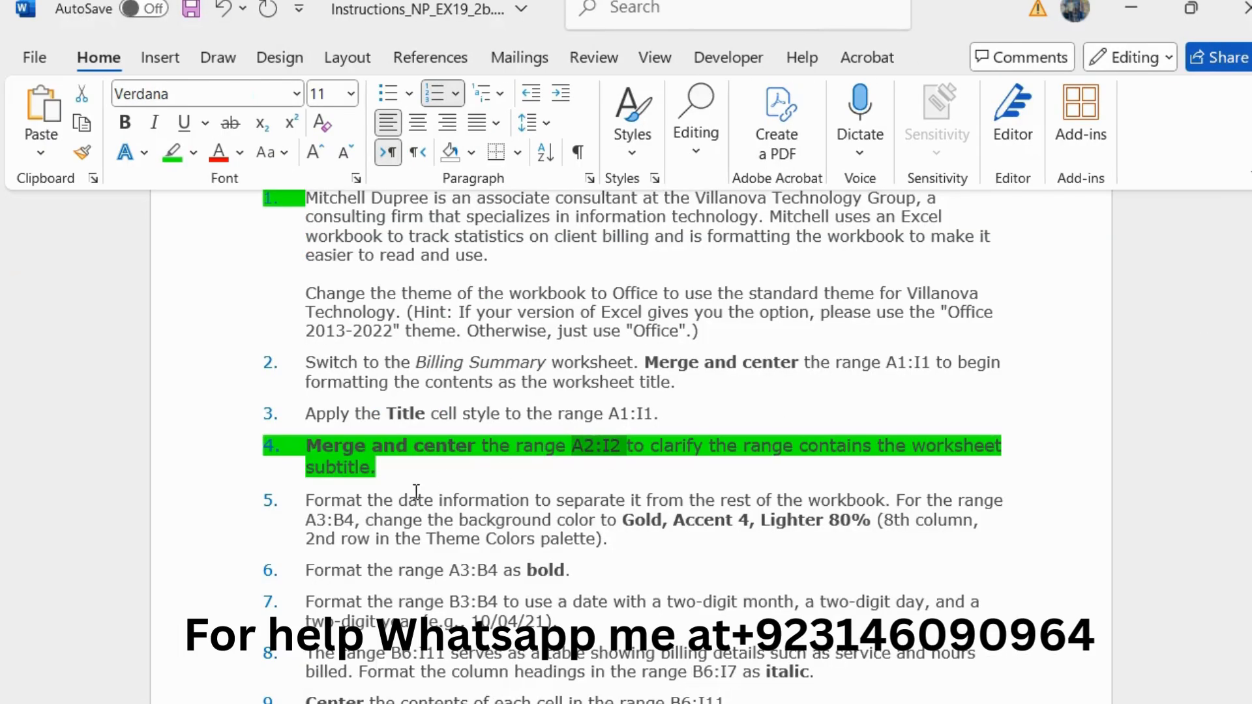
pyautogui.tripleClick(399, 469)
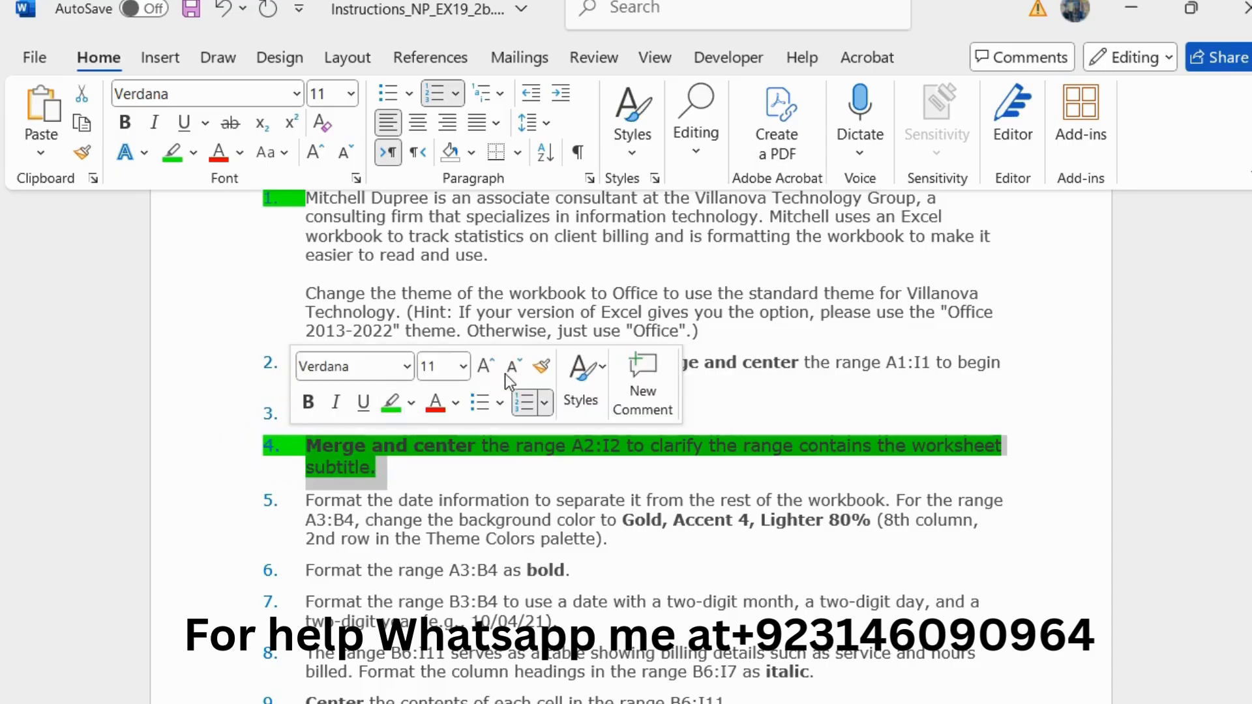
pyautogui.click(515, 367)
pyautogui.click(390, 400)
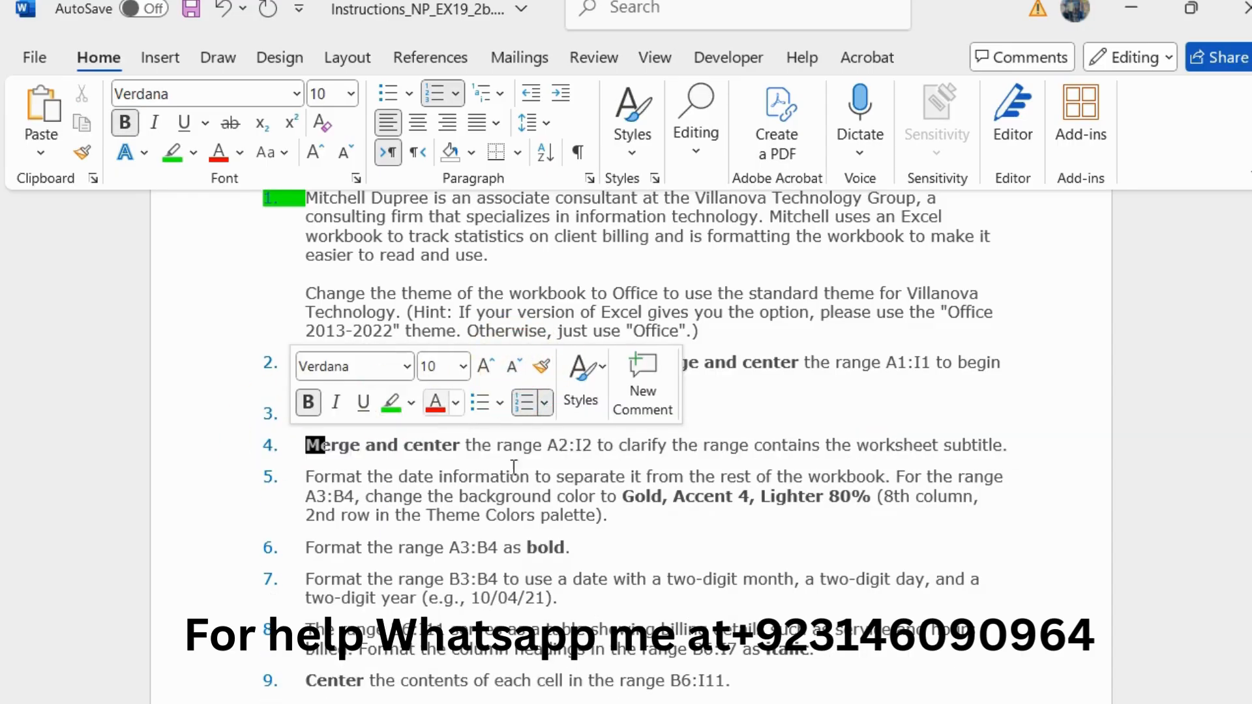
# Step: Enlarge the step 5 instruction about the date information's background color to 11 pt and highlight it in green
pyautogui.moveTo(613, 517); pyautogui.dragTo(306, 476)
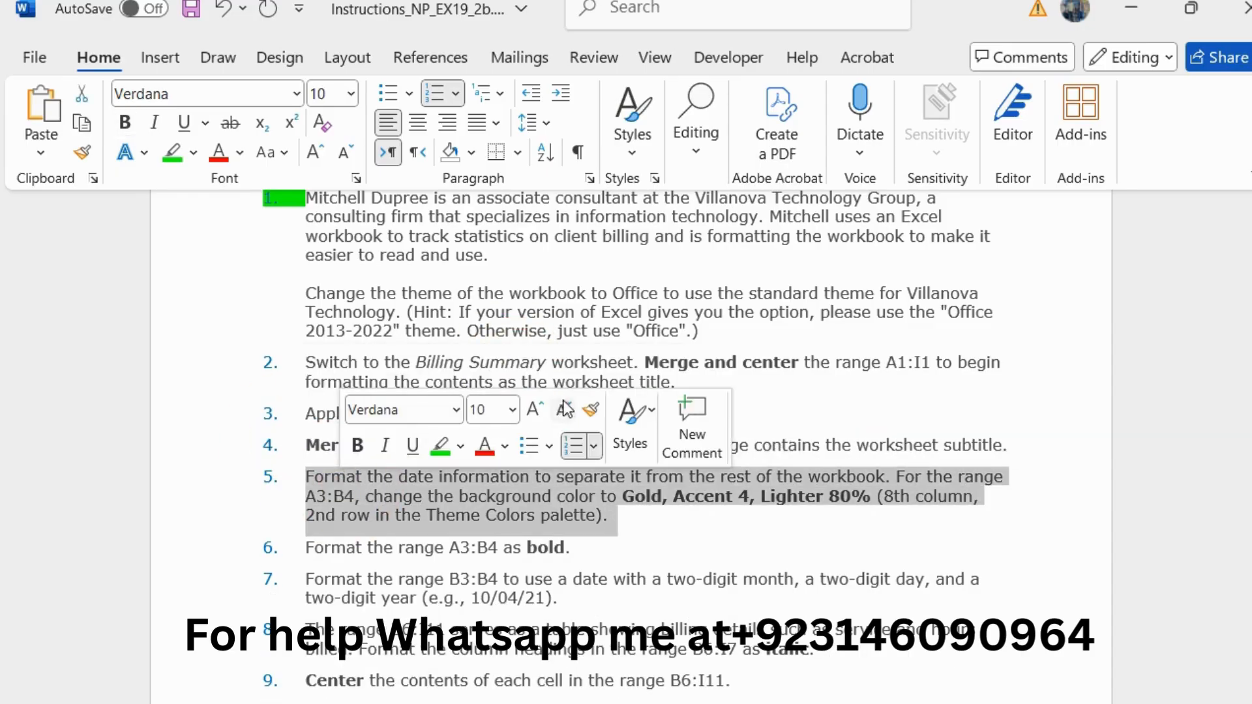
pyautogui.click(535, 409)
pyautogui.click(437, 451)
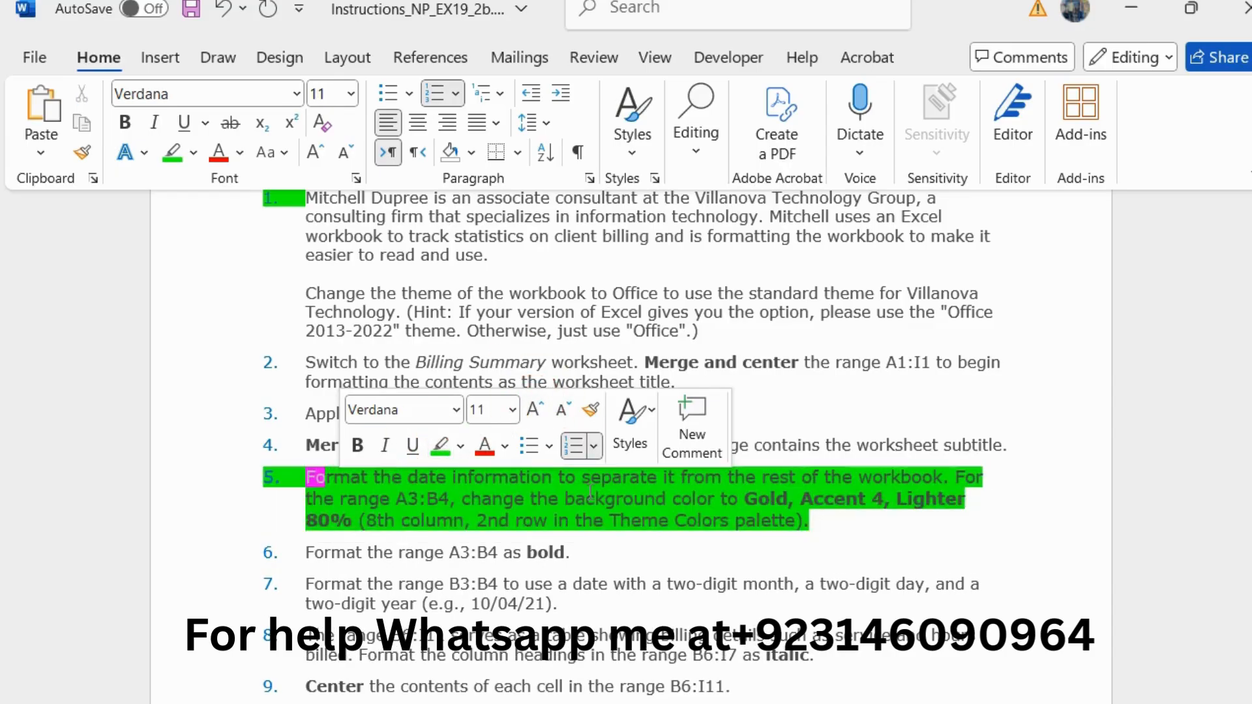
pyautogui.scroll(-2, 590, 493)
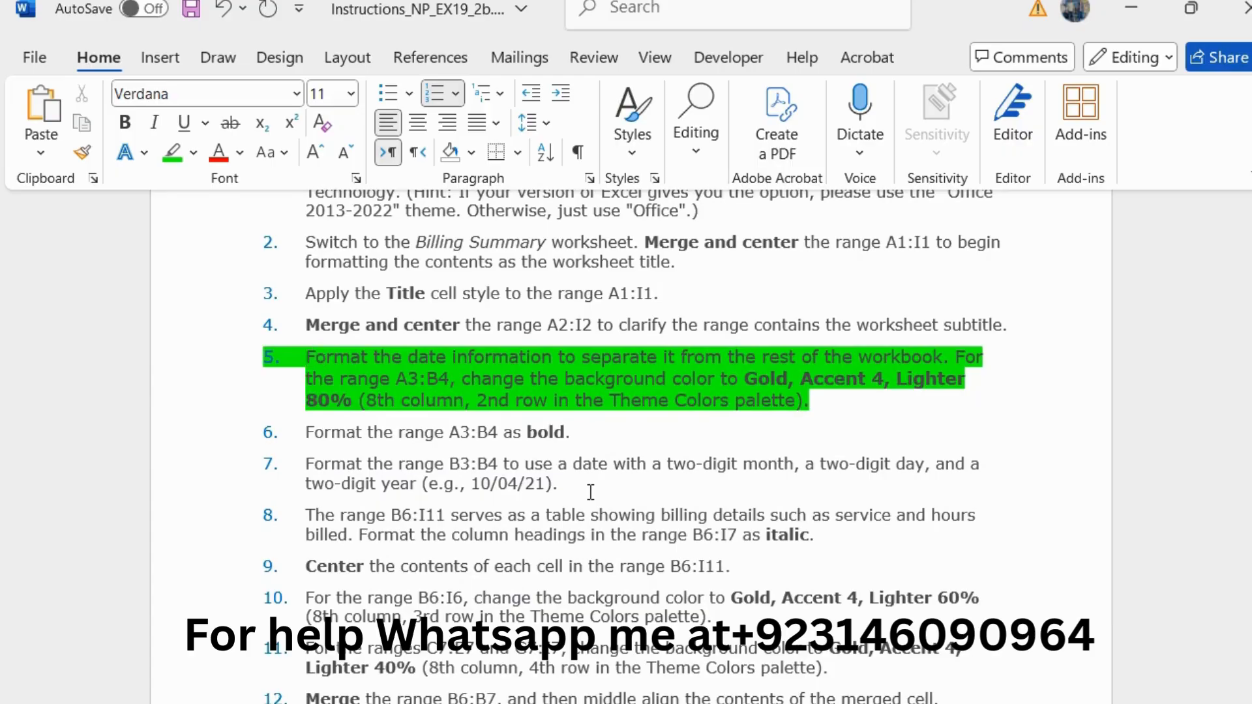
pyautogui.scroll(-1, 590, 492)
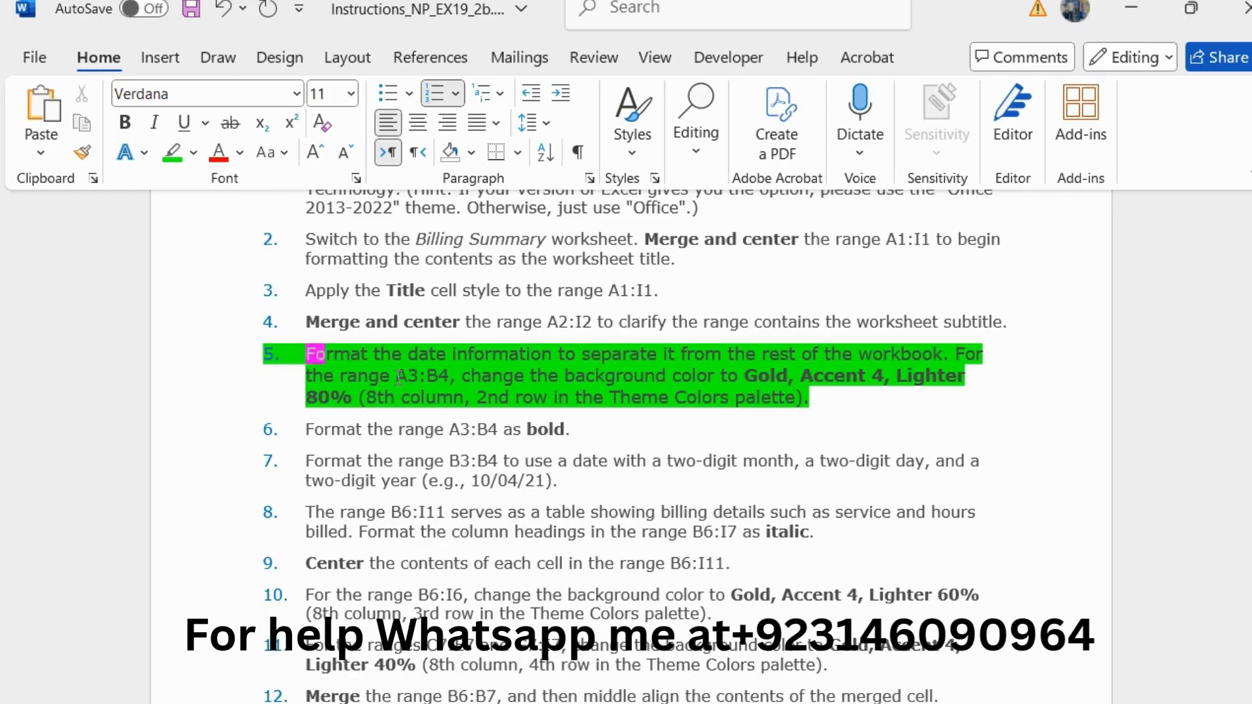
# Step: Switch to Excel and fill the range A3:B4 with the theme color Gold, Accent 4, Lighter 80%
pyautogui.moveTo(396, 376); pyautogui.dragTo(436, 375)
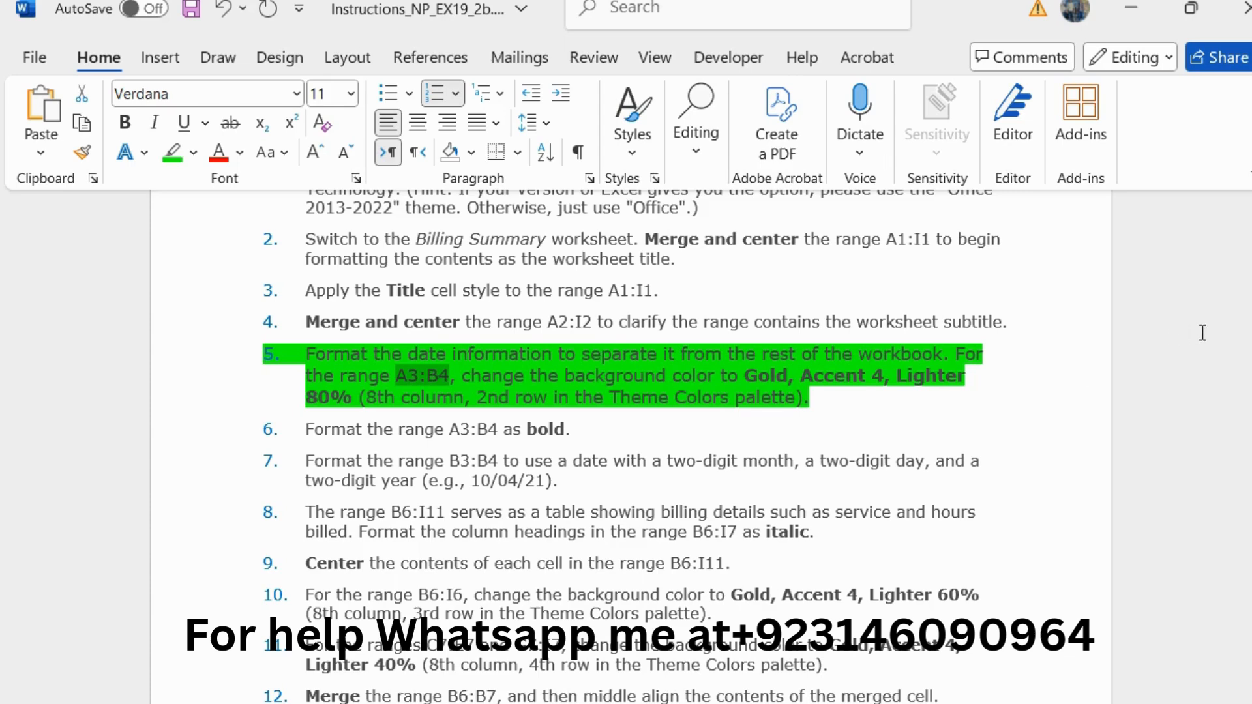
pyautogui.hotkey('alt', 'Tab')
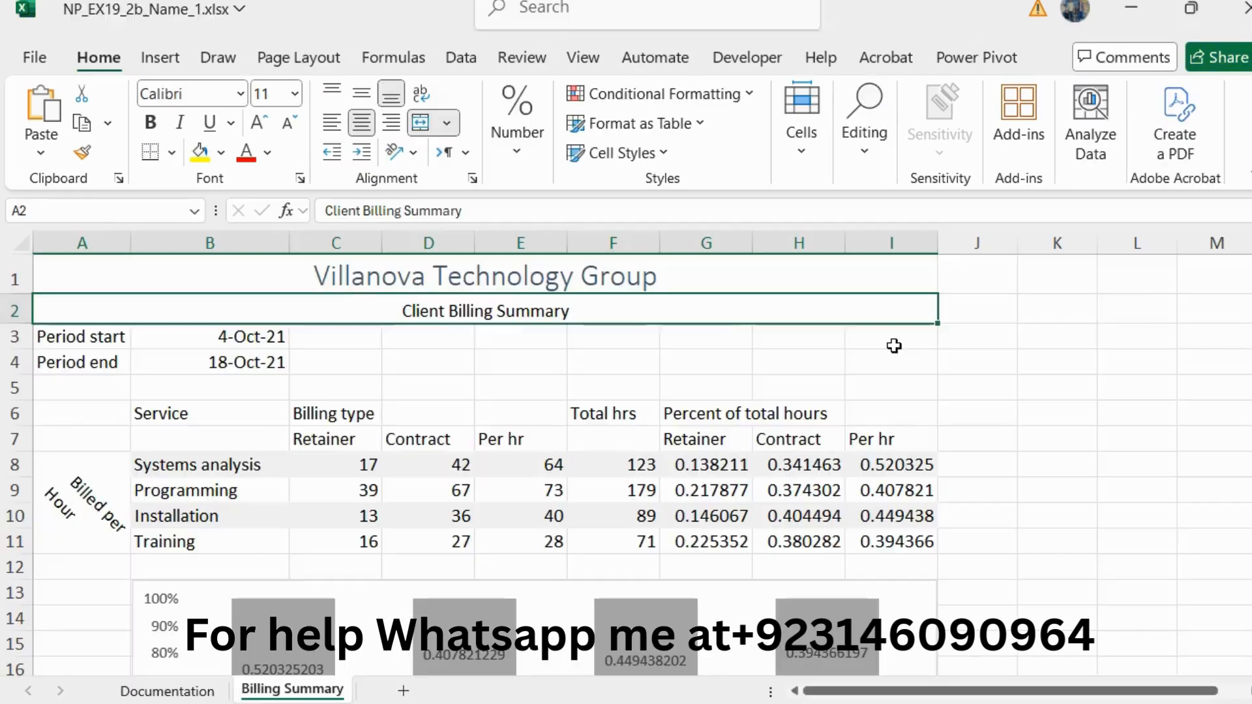
pyautogui.click(122, 209)
pyautogui.write('A3:B4')
pyautogui.press('Return')
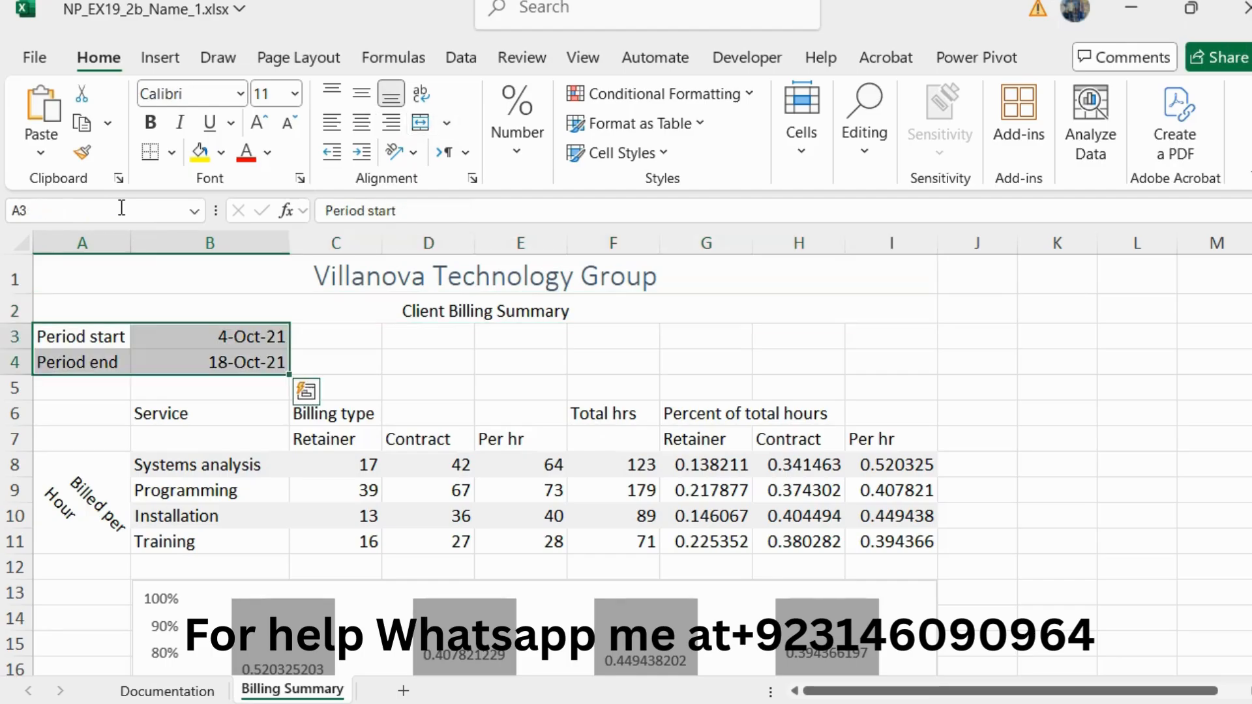
pyautogui.click(224, 155)
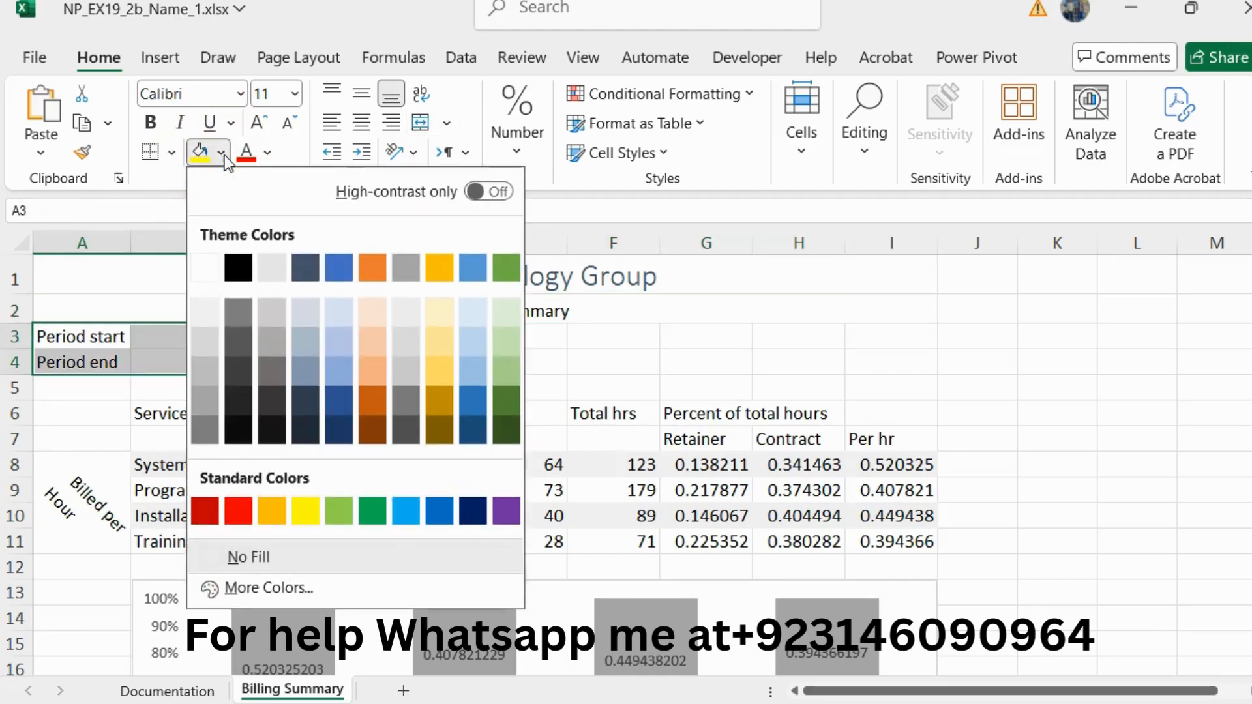
pyautogui.click(444, 309)
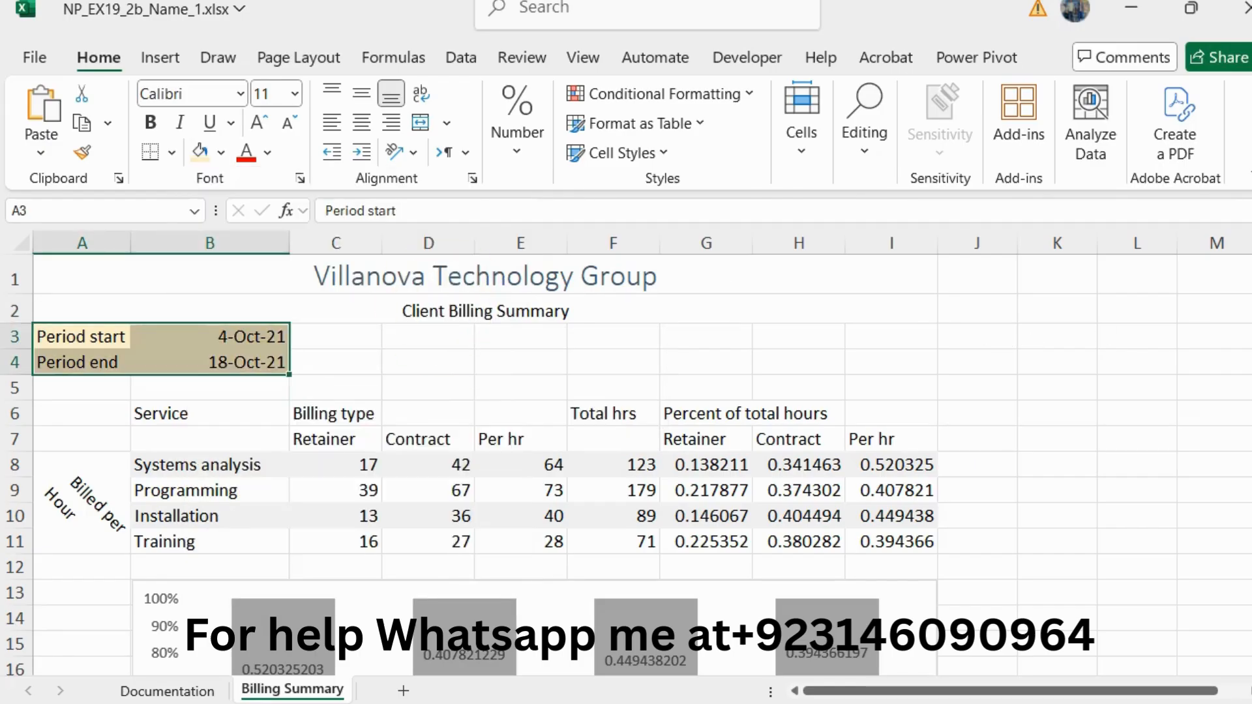
# Step: Go back to the Word instructions, reset the step 5 text to 10 pt and remove its green highlighting
pyautogui.hotkey('alt', 'Tab')
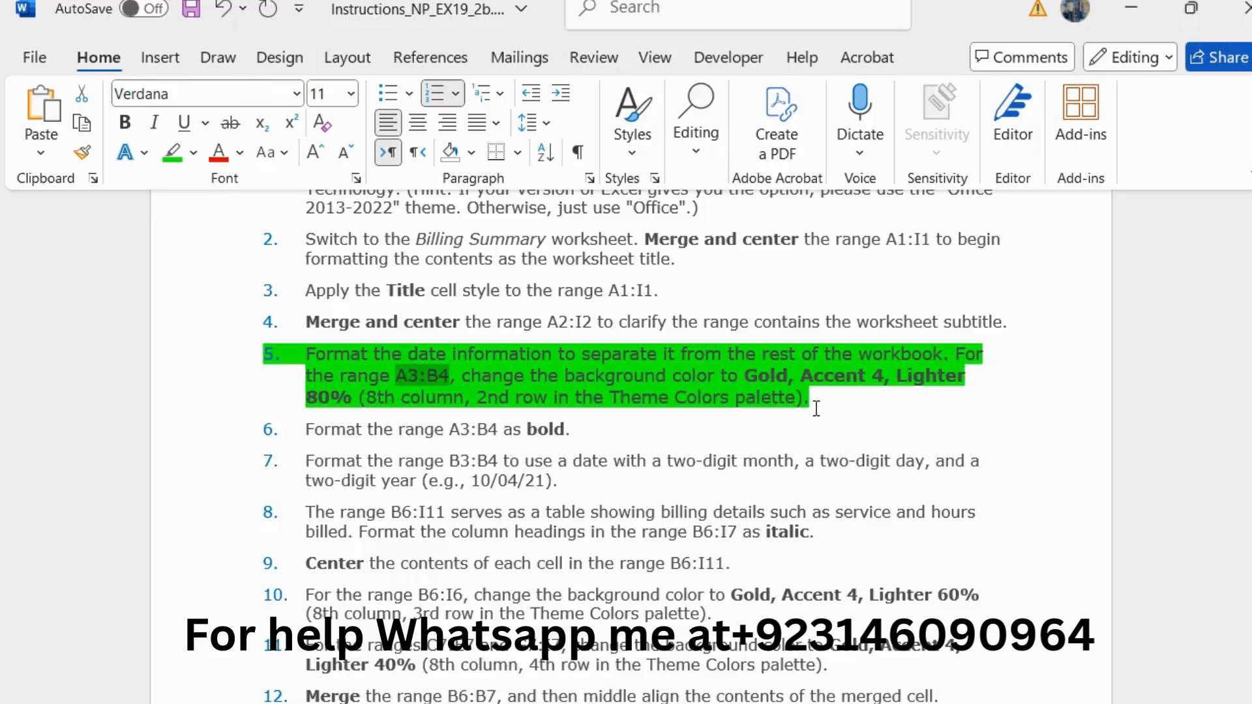
pyautogui.moveTo(817, 409); pyautogui.dragTo(264, 358)
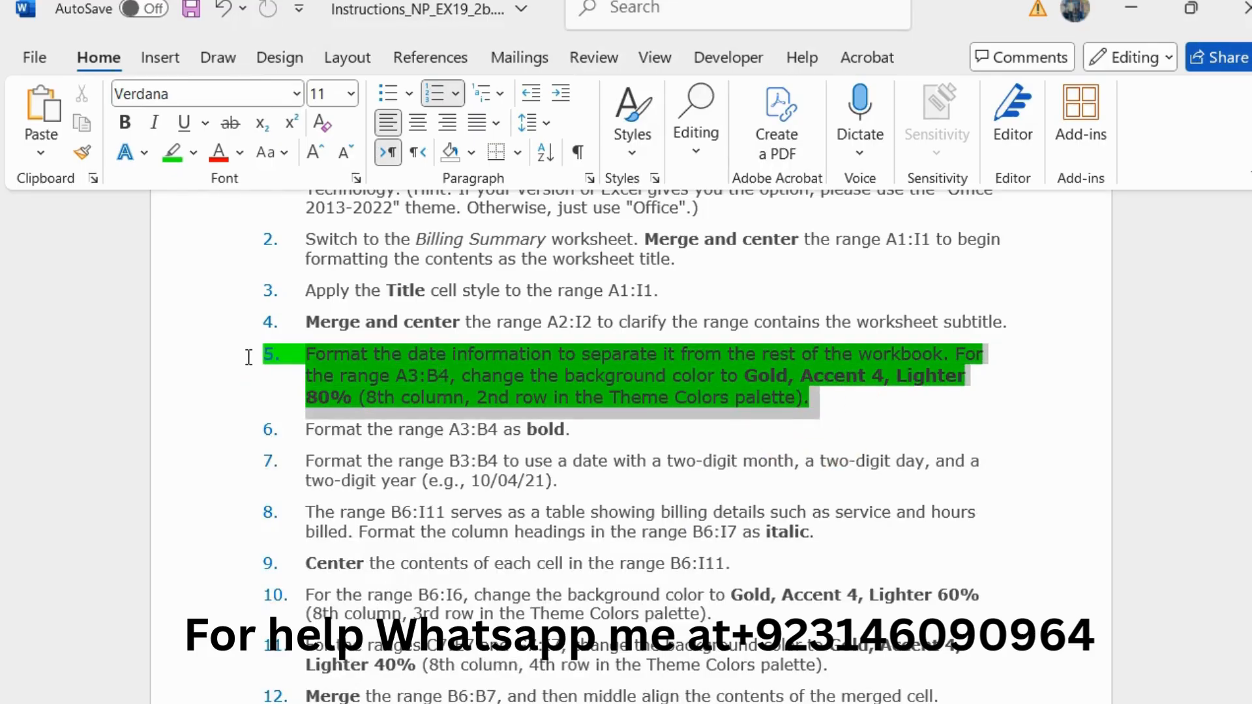
pyautogui.click(468, 287)
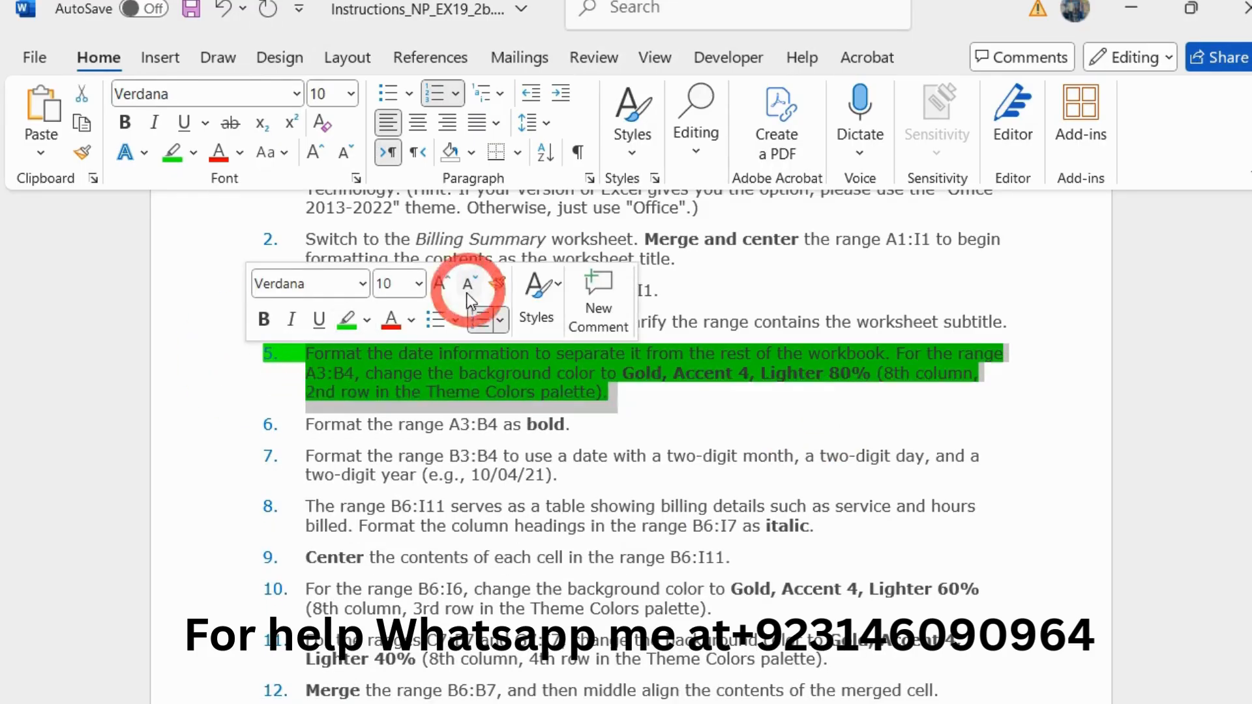
pyautogui.click(349, 320)
# Step: Enlarge the step 6 instruction about bold formatting to 11 pt and highlight it in green
pyautogui.scroll(-1, 553, 381)
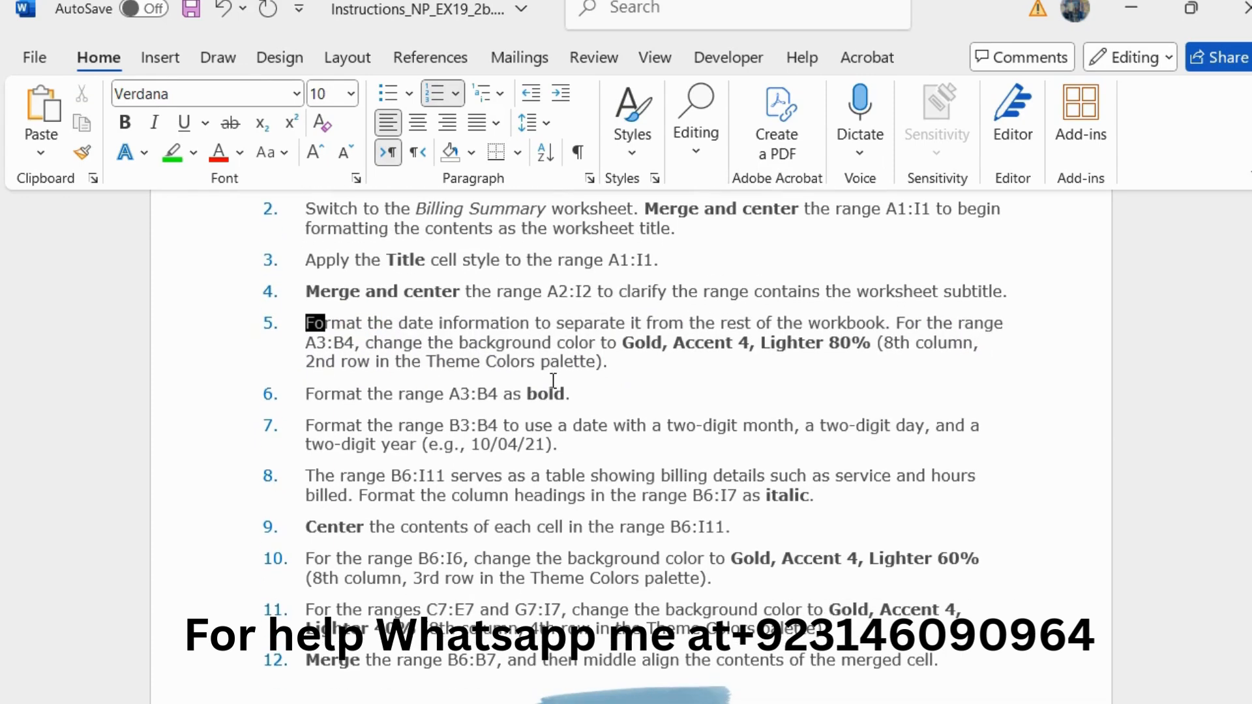
pyautogui.moveTo(581, 393); pyautogui.dragTo(316, 407)
pyautogui.click(502, 331)
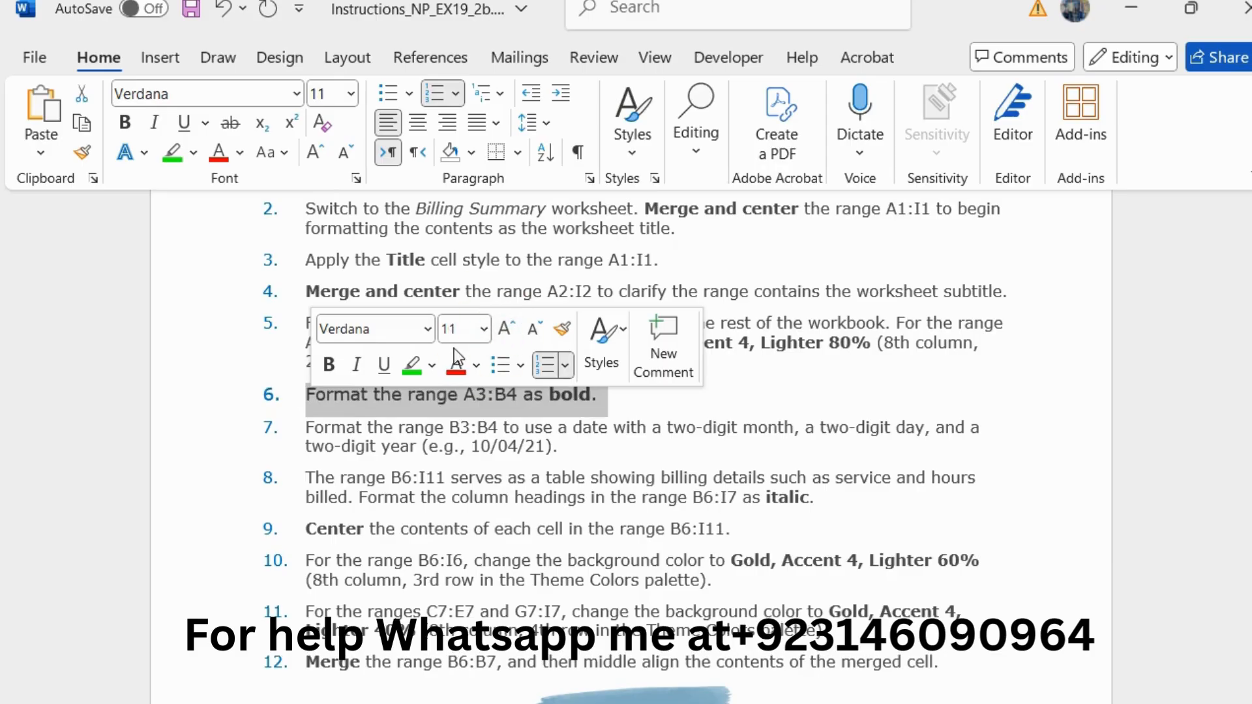
pyautogui.click(406, 368)
pyautogui.click(317, 395)
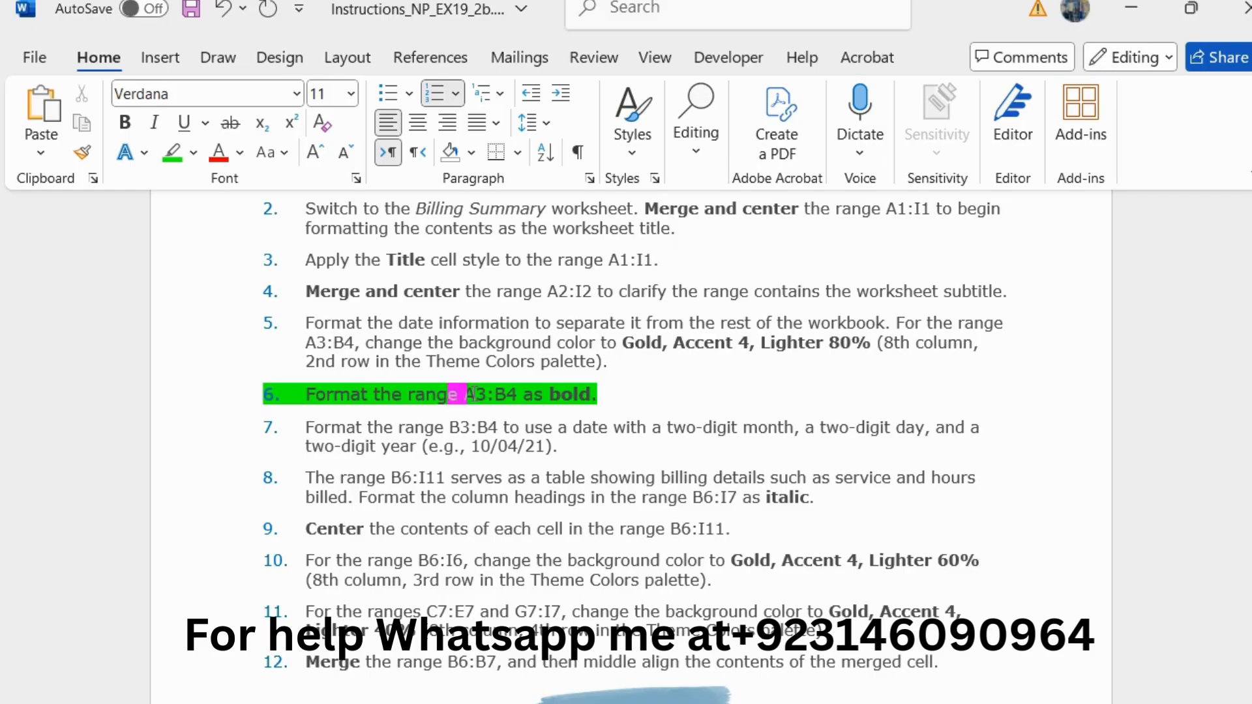
# Step: Copy the range reference A3:B4 from step 6, switch to Excel, and format that range as bold
pyautogui.moveTo(466, 394); pyautogui.dragTo(506, 394)
pyautogui.hotkey('ctrl', 'c')
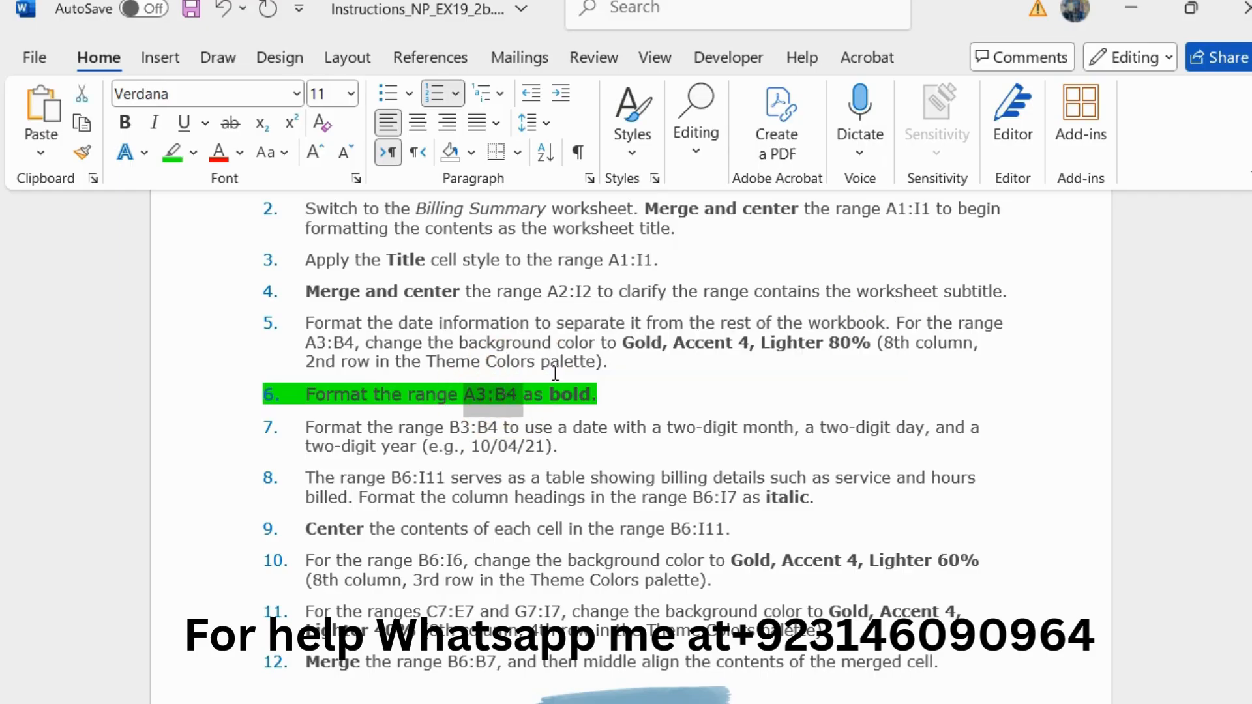
pyautogui.hotkey('alt', 'Tab')
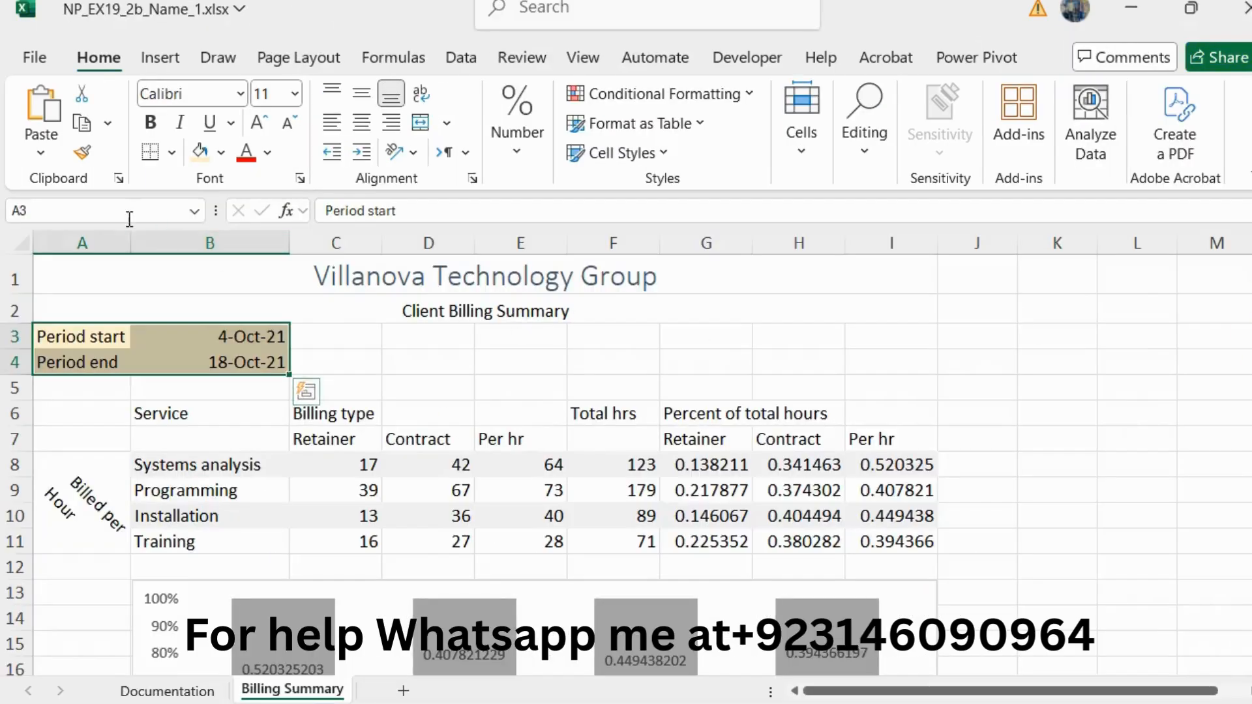
pyautogui.click(124, 211)
pyautogui.hotkey('ctrl', 'v')
pyautogui.press('Return')
pyautogui.click(150, 123)
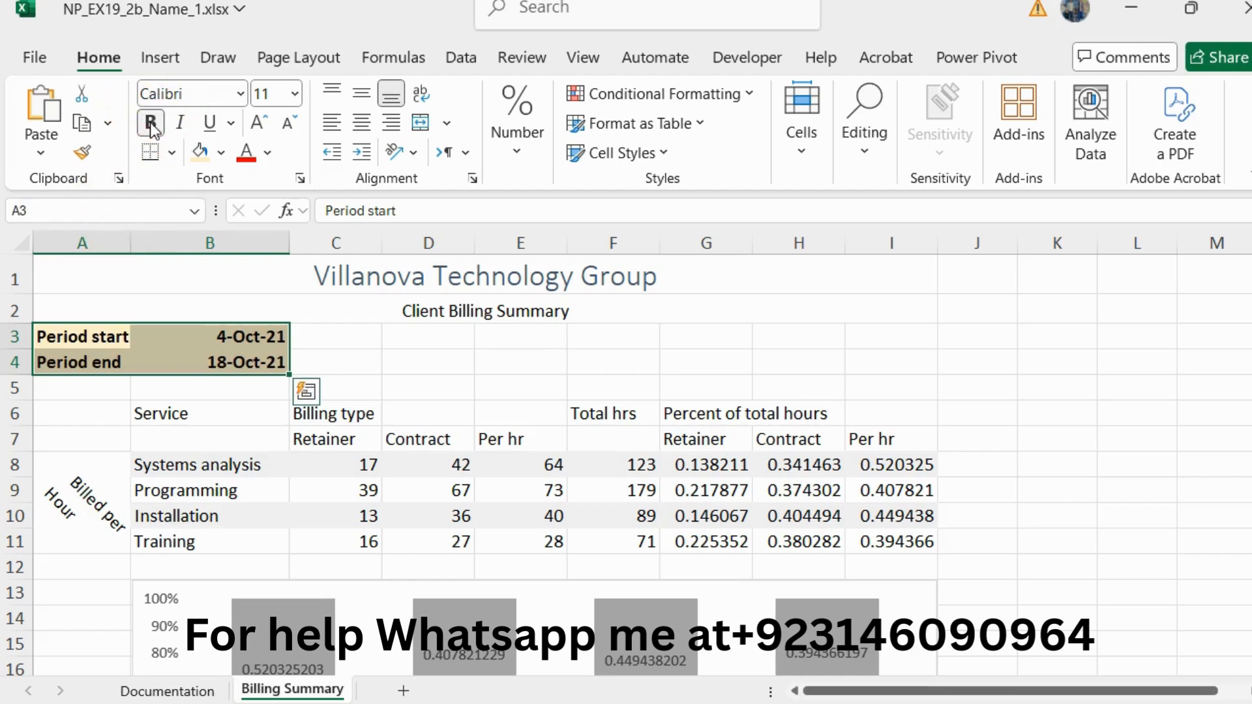
# Step: Return to the Word instructions, reset the step 6 text to 10 pt and remove its green highlighting
pyautogui.hotkey('alt', 'Tab')
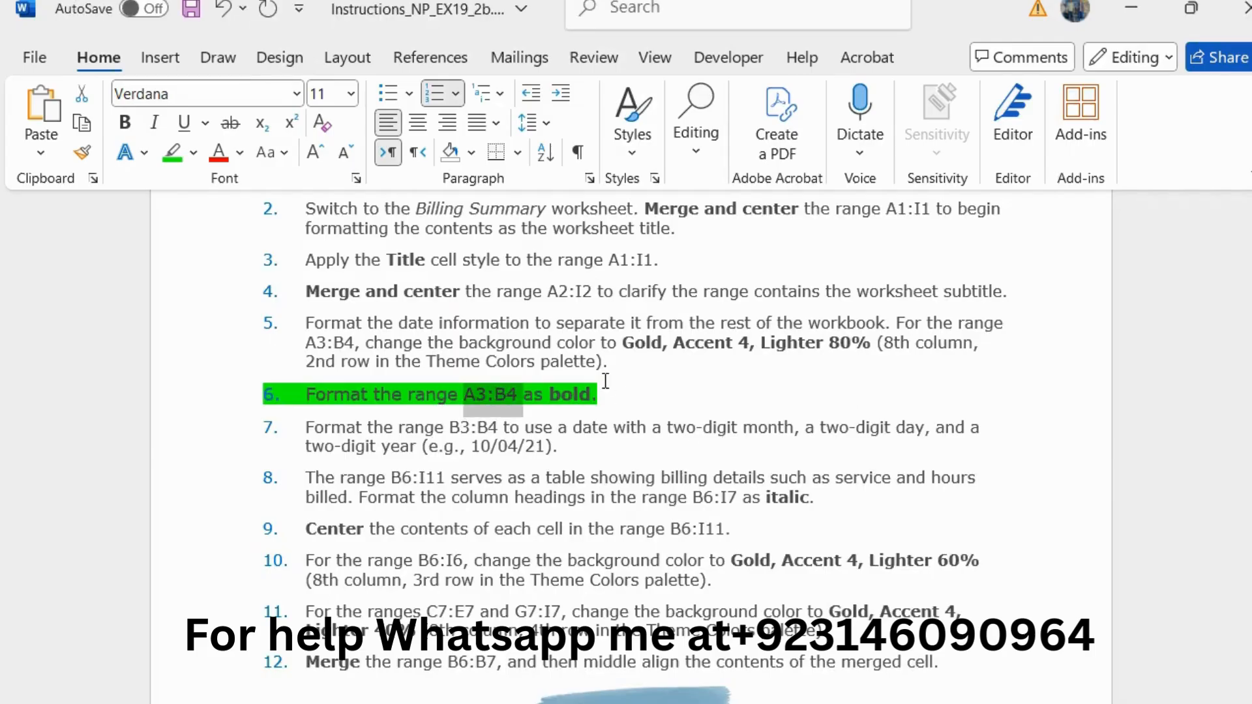
pyautogui.moveTo(614, 394); pyautogui.dragTo(304, 399)
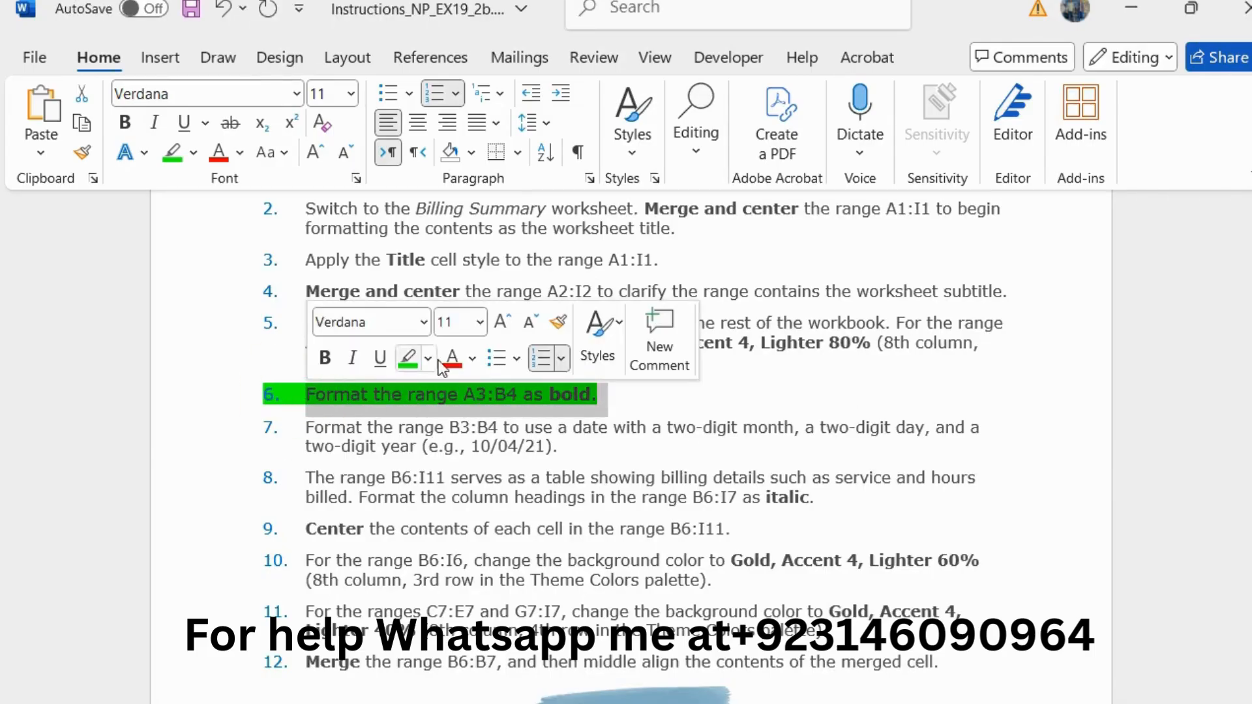
pyautogui.click(522, 327)
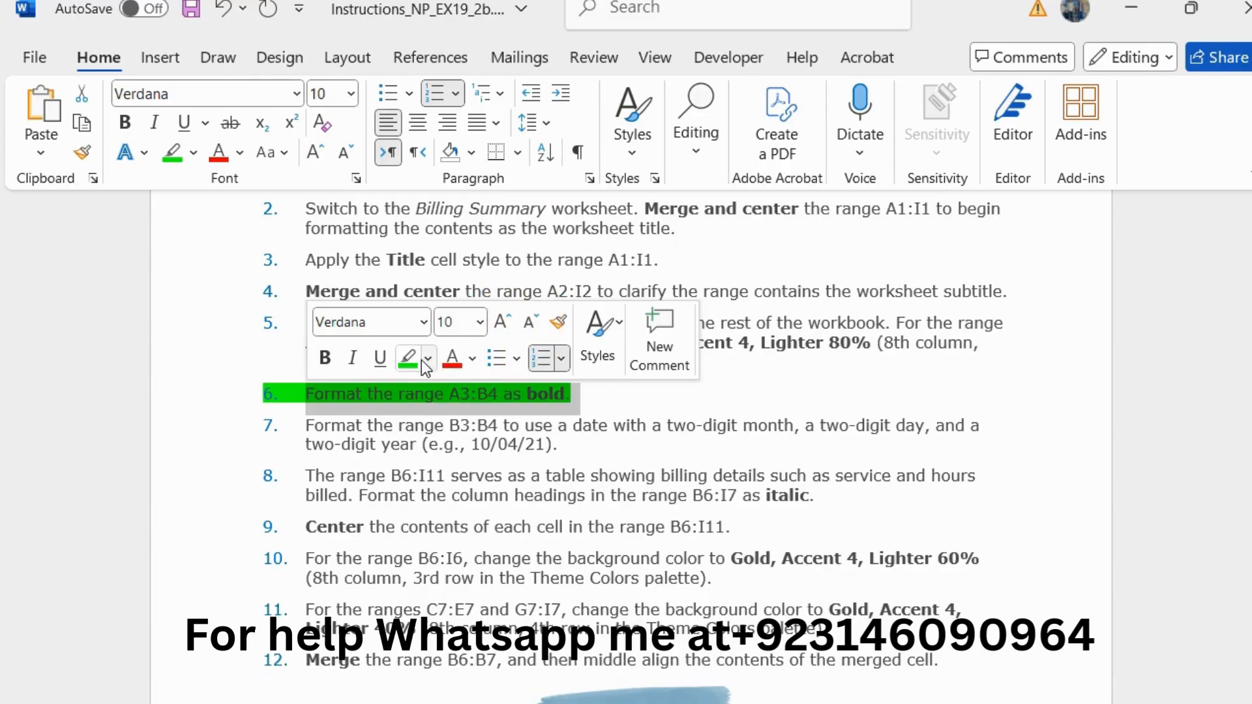
pyautogui.click(409, 360)
# Step: Enlarge the step 7 instruction about the two-digit date format to 11 pt and highlight it in green
pyautogui.moveTo(585, 444); pyautogui.dragTo(293, 423)
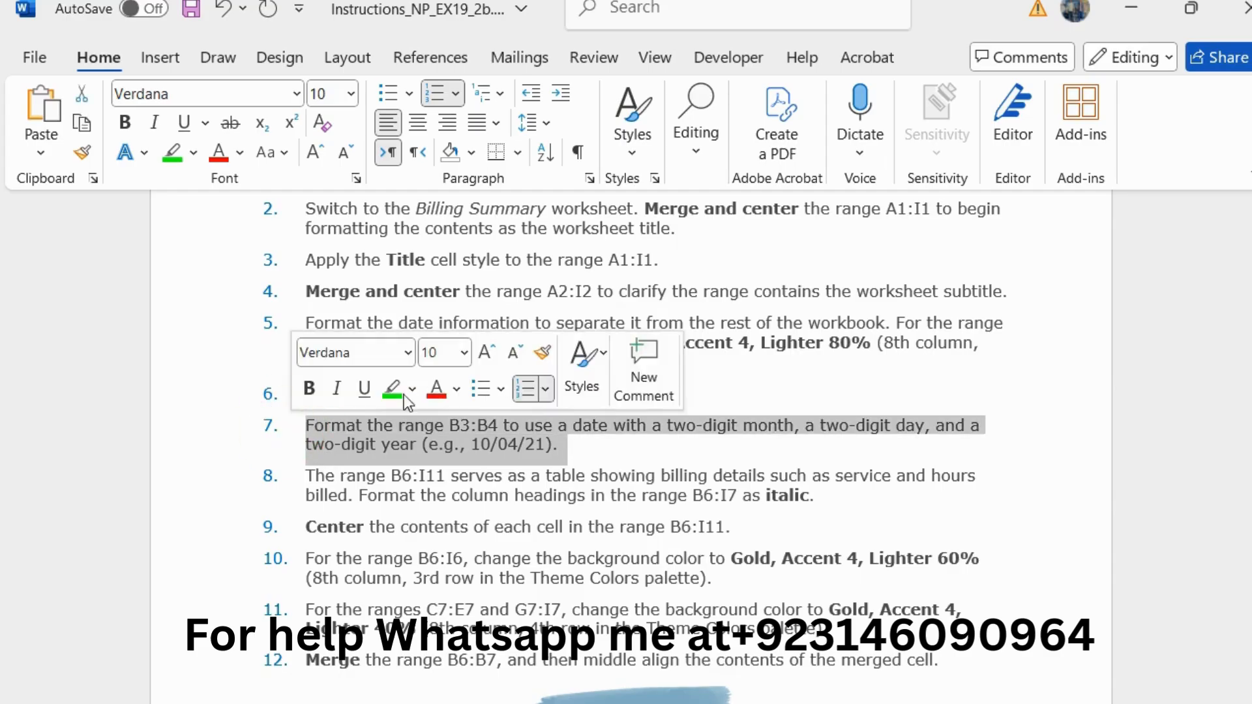
pyautogui.click(486, 353)
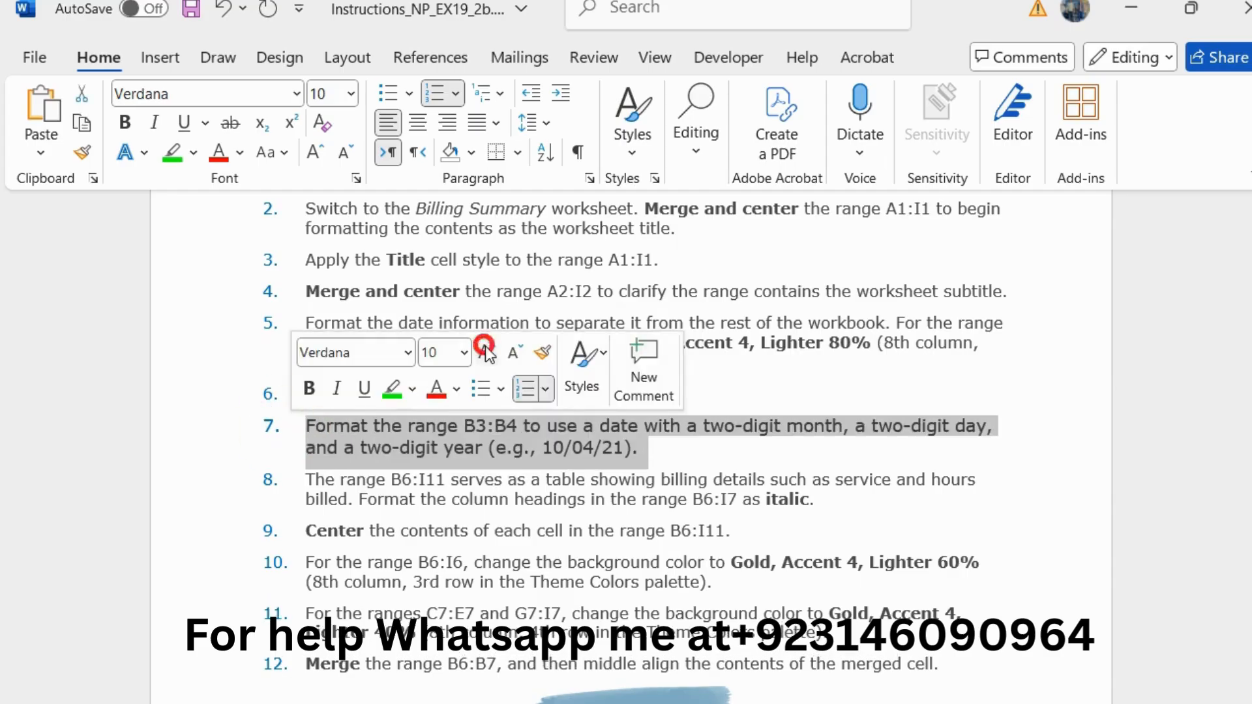
pyautogui.click(391, 390)
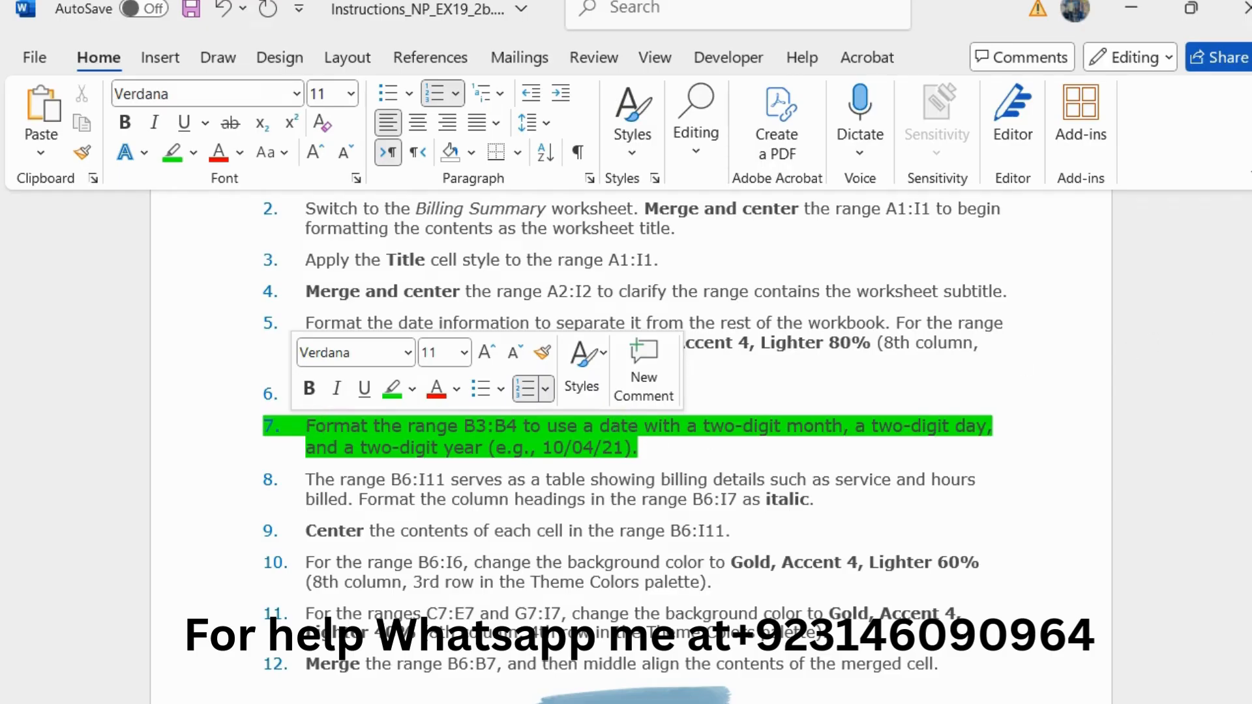
# Step: Switch to Excel and format the dates in the range B3:B4 with the 03/14/12 date type
pyautogui.click(1131, 7)
pyautogui.moveTo(237, 336); pyautogui.dragTo(237, 359)
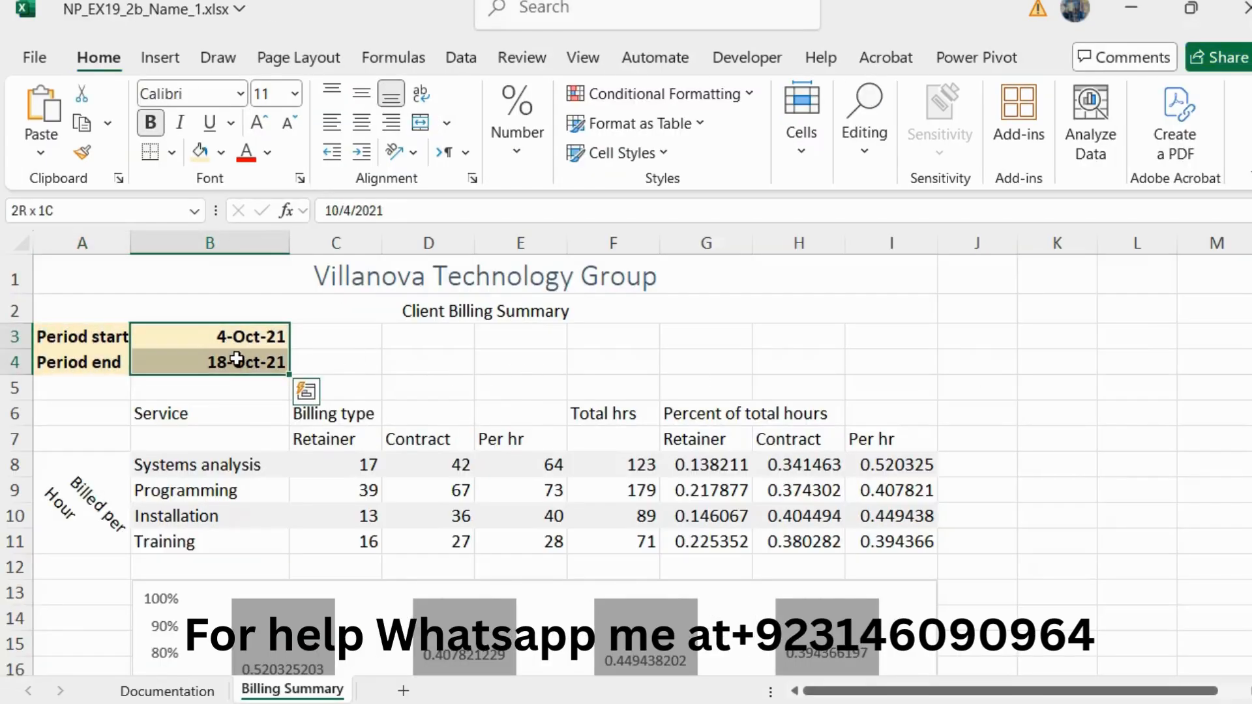
pyautogui.click(500, 151)
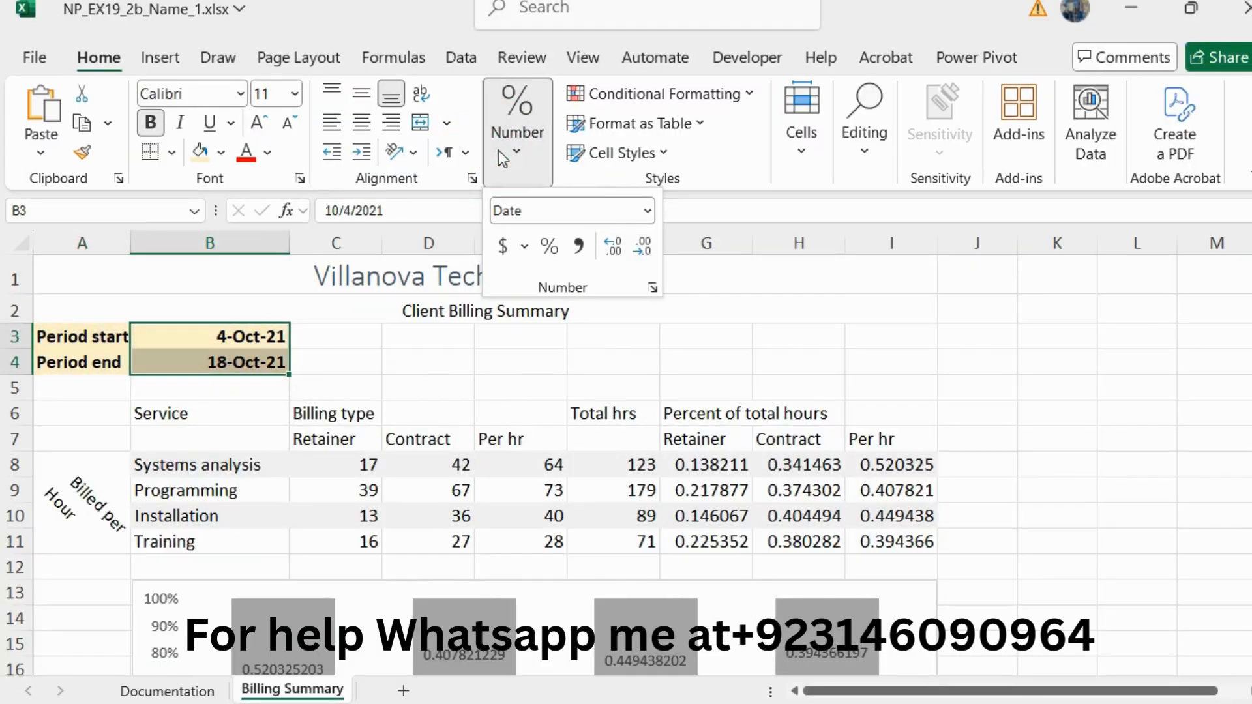
pyautogui.click(651, 288)
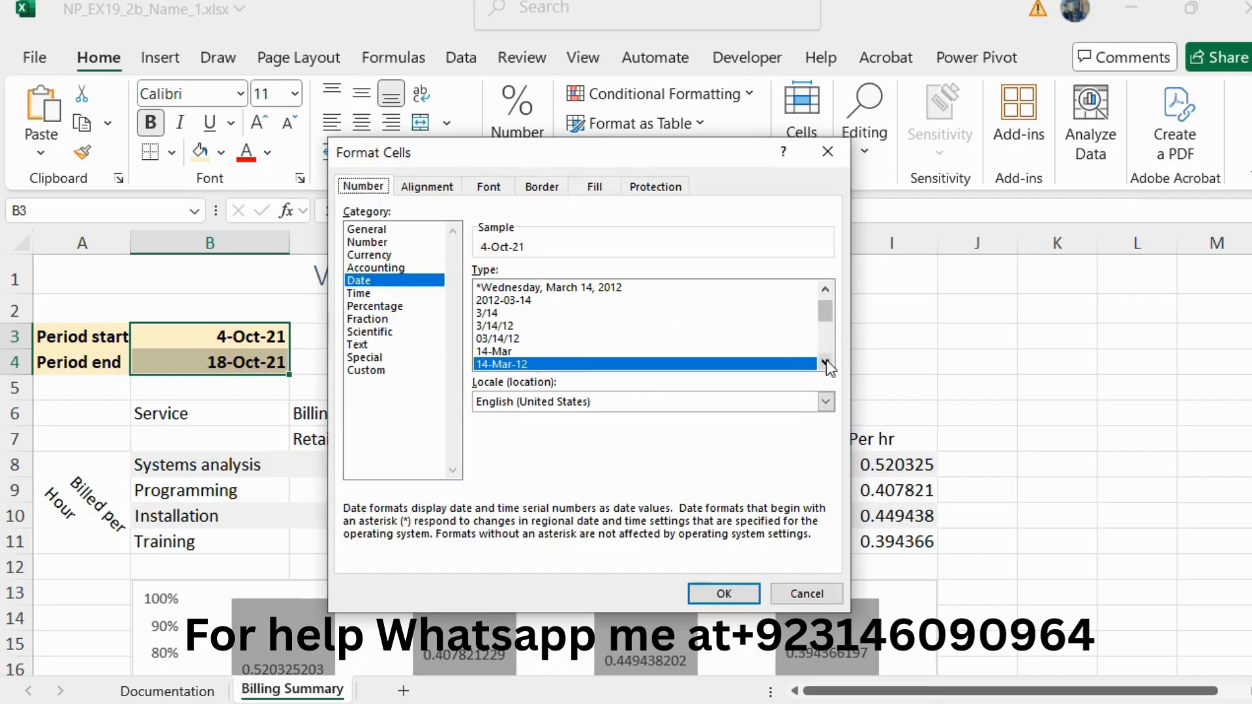
pyautogui.click(825, 362)
pyautogui.click(825, 363)
pyautogui.click(824, 363)
pyautogui.click(824, 363)
pyautogui.click(825, 363)
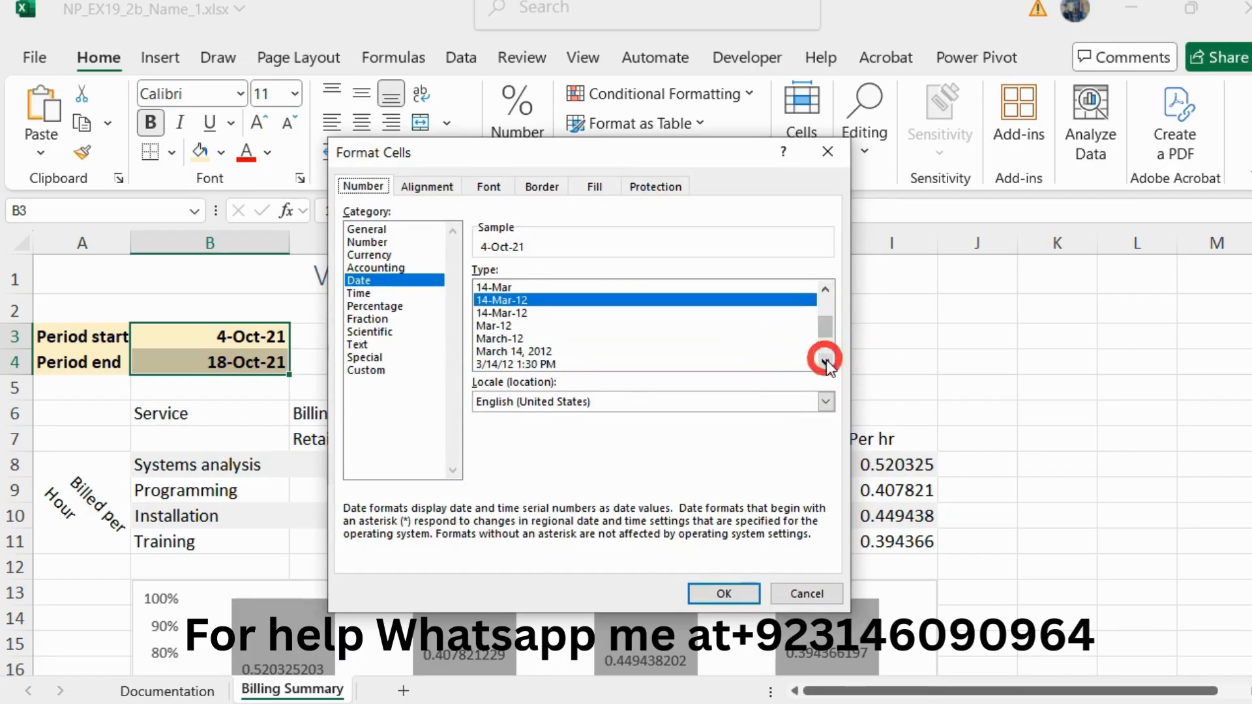
pyautogui.click(825, 362)
pyautogui.click(825, 362)
pyautogui.click(825, 362)
pyautogui.click(825, 362)
pyautogui.click(825, 363)
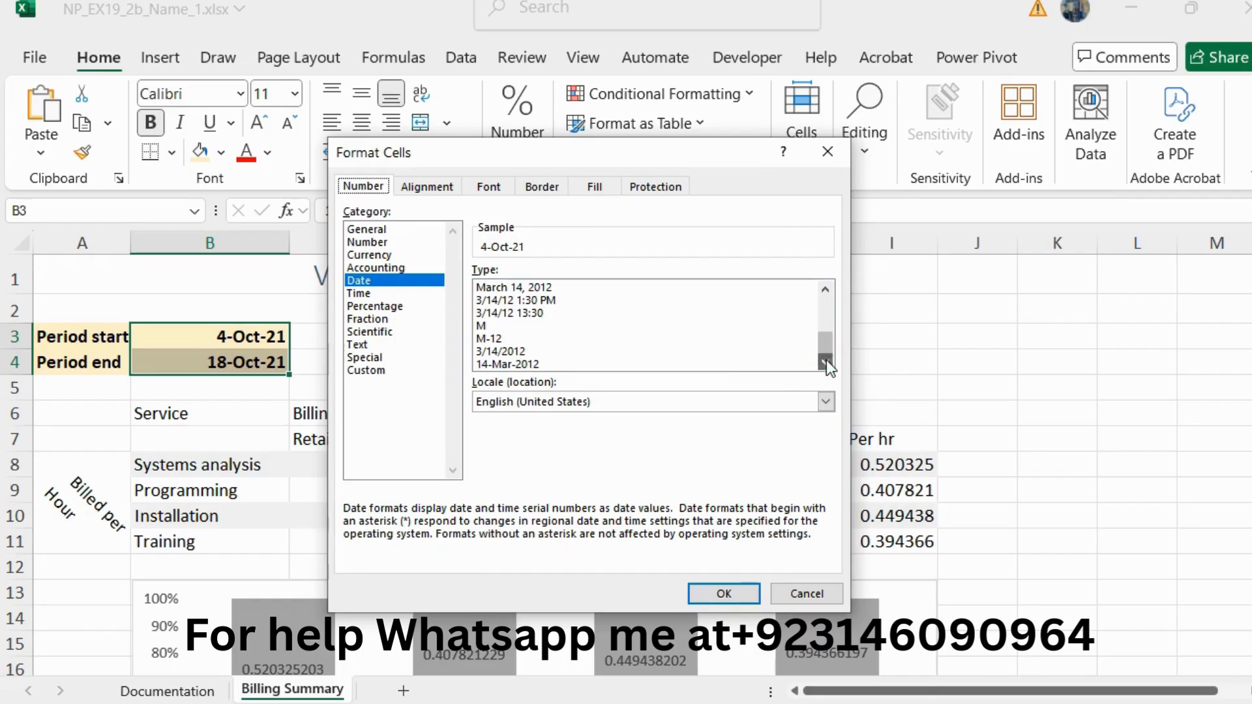
pyautogui.click(826, 289)
pyautogui.click(826, 289)
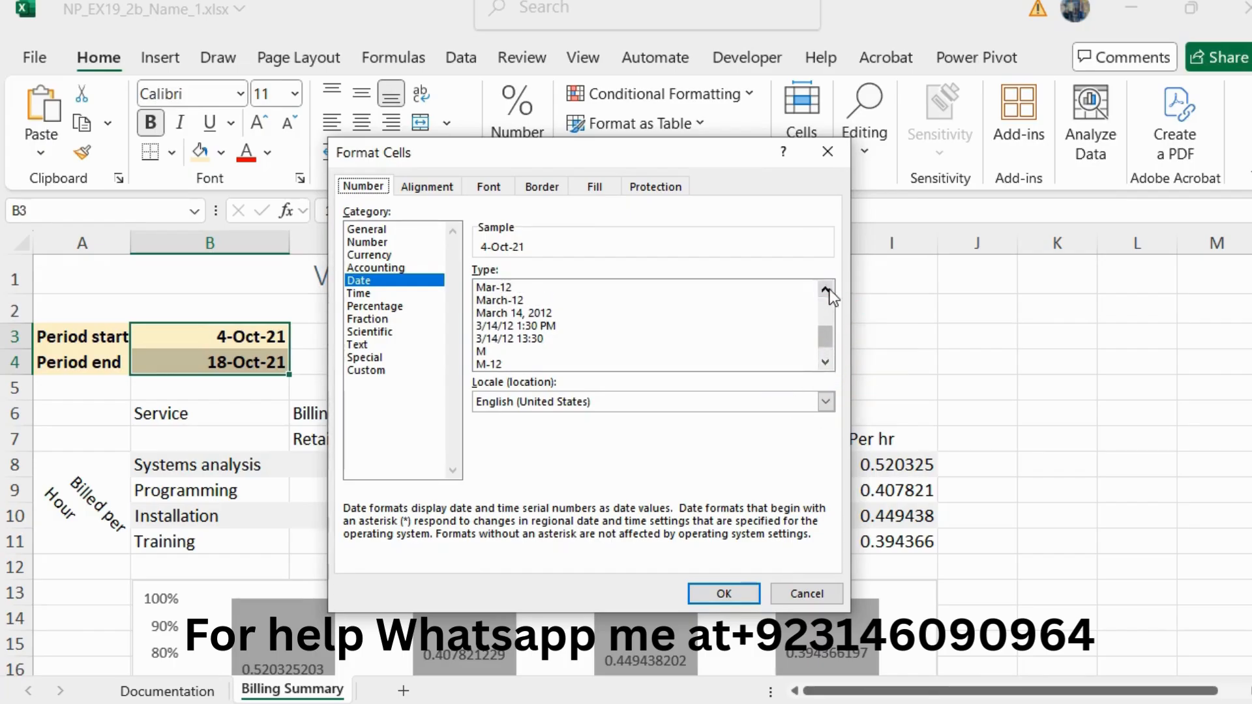
pyautogui.click(826, 289)
pyautogui.click(826, 289)
pyautogui.click(826, 289)
pyautogui.click(826, 289)
pyautogui.click(826, 289)
pyautogui.click(825, 289)
pyautogui.click(825, 289)
pyautogui.click(826, 288)
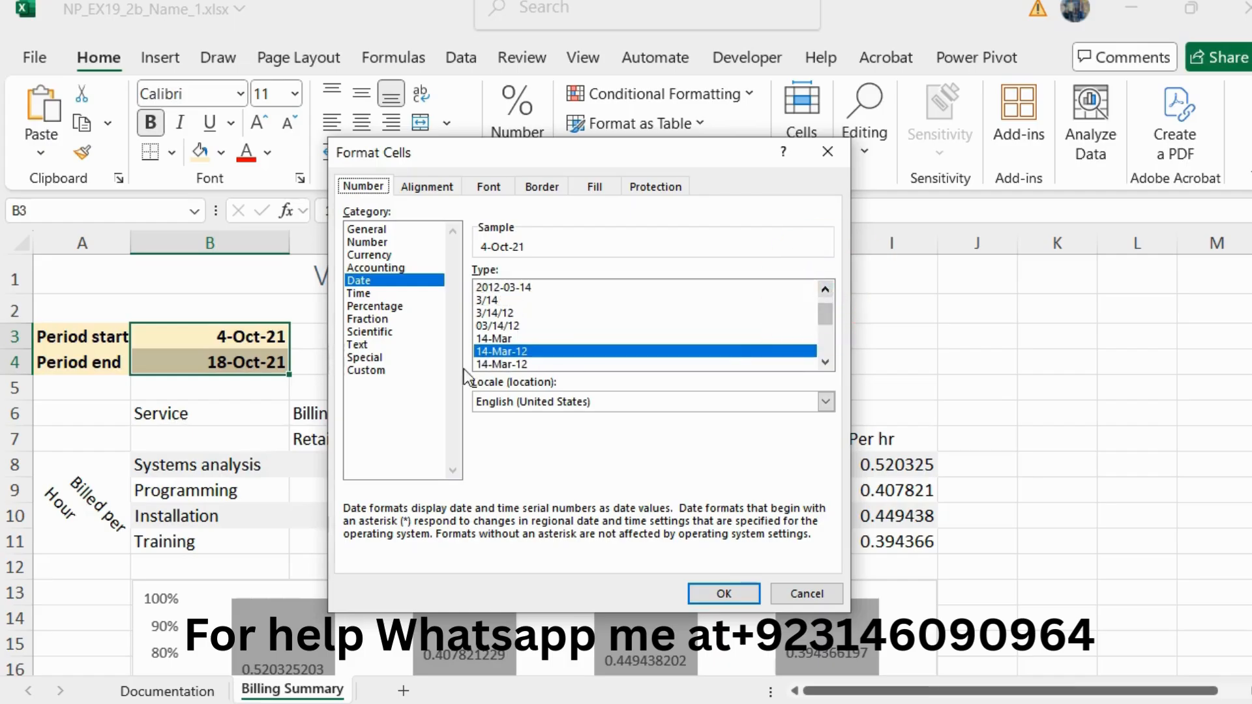
pyautogui.click(500, 326)
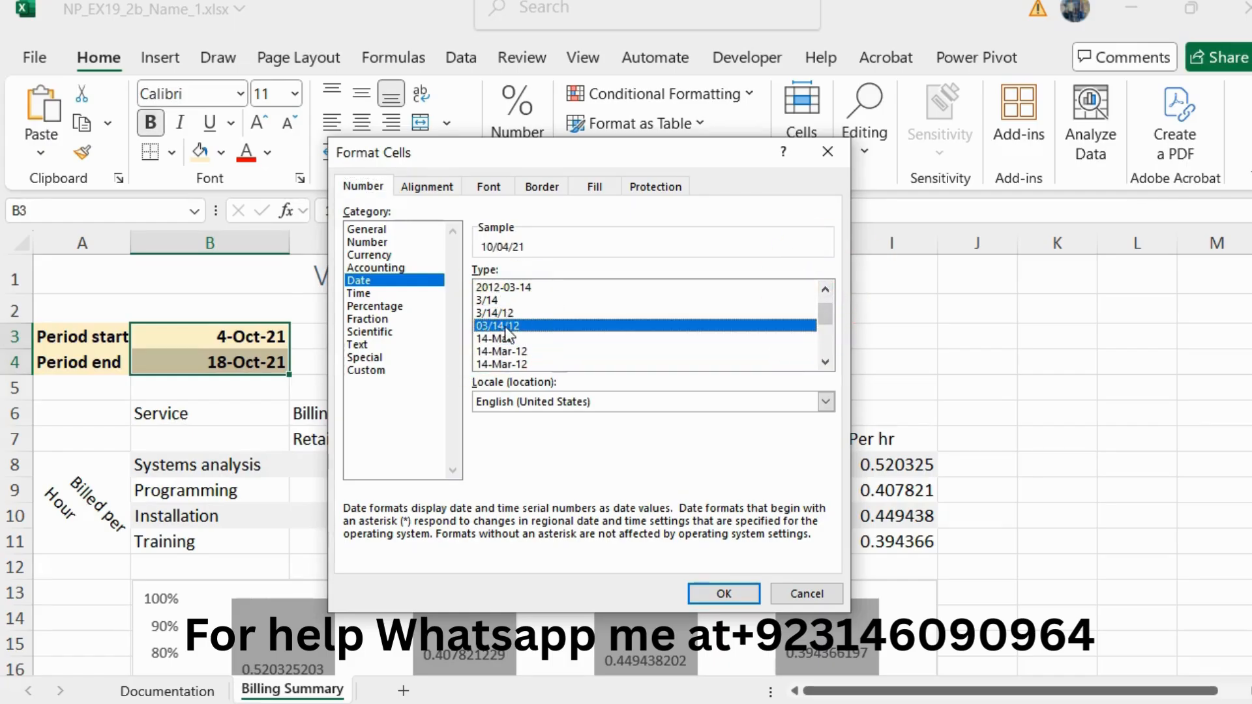
pyautogui.click(711, 595)
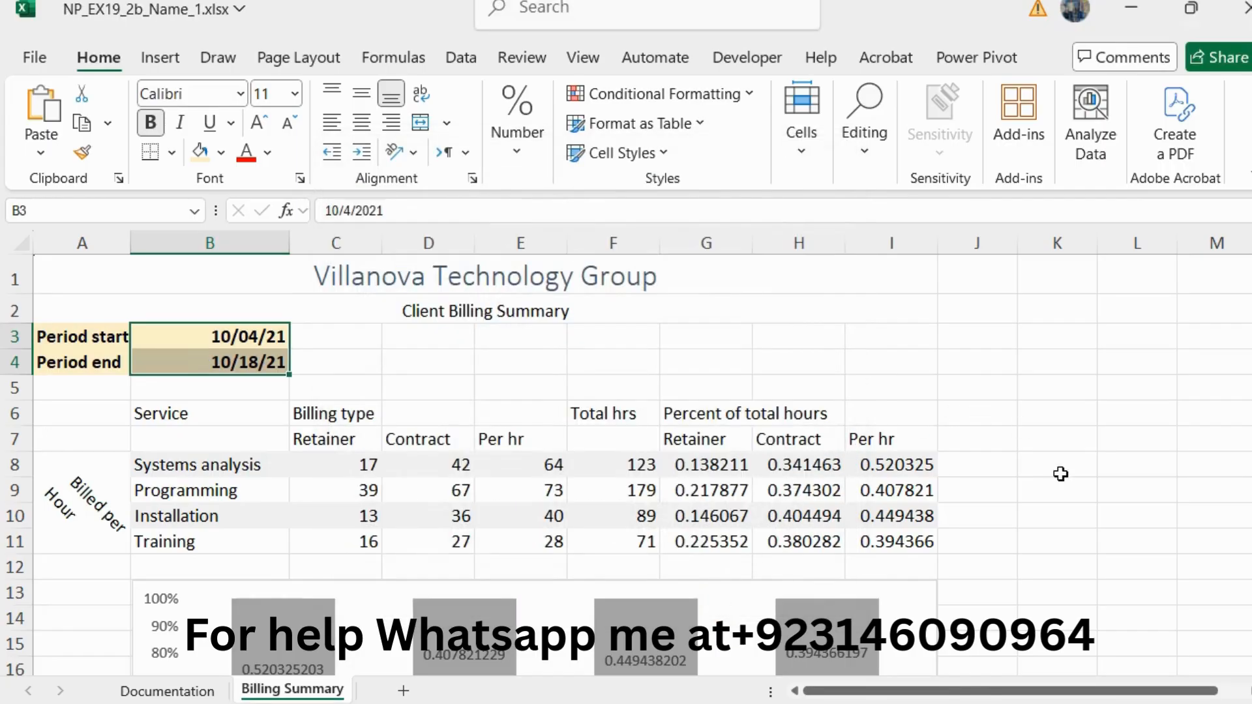
# Step: Return to the Word instructions, reset the step 7 text to 10 pt and remove its green highlighting
pyautogui.hotkey('alt', 'Tab')
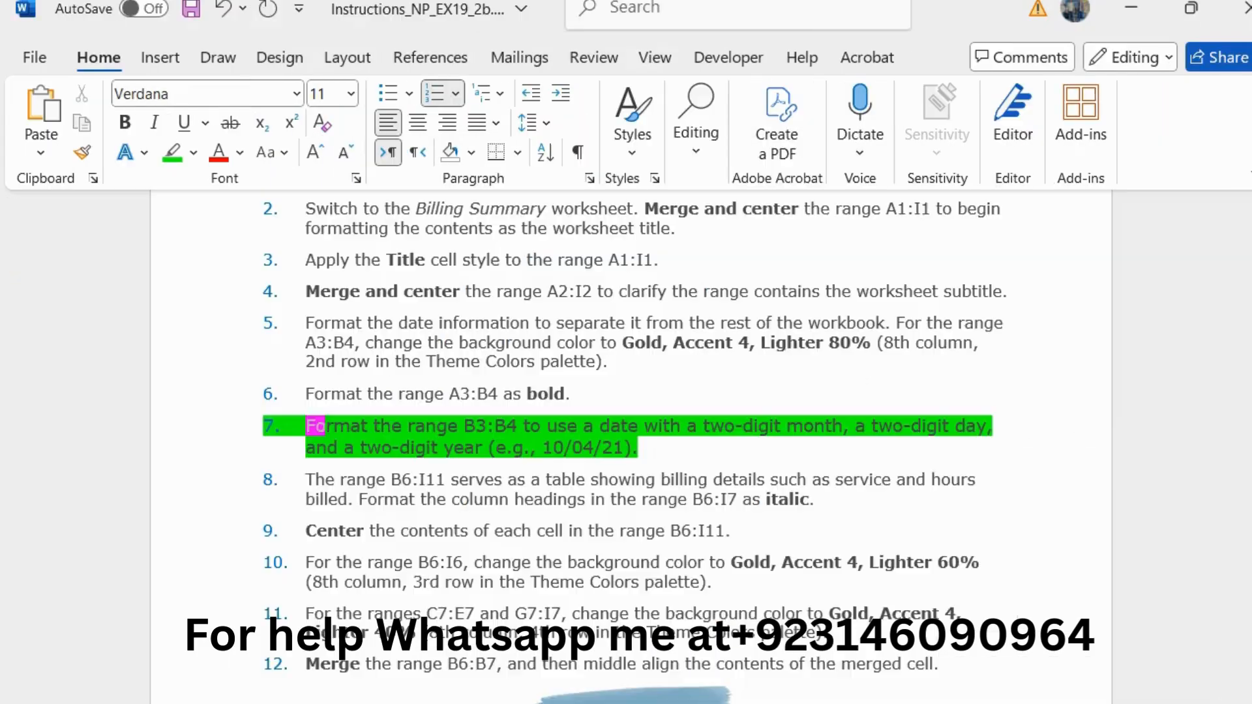
pyautogui.moveTo(659, 454); pyautogui.dragTo(311, 404)
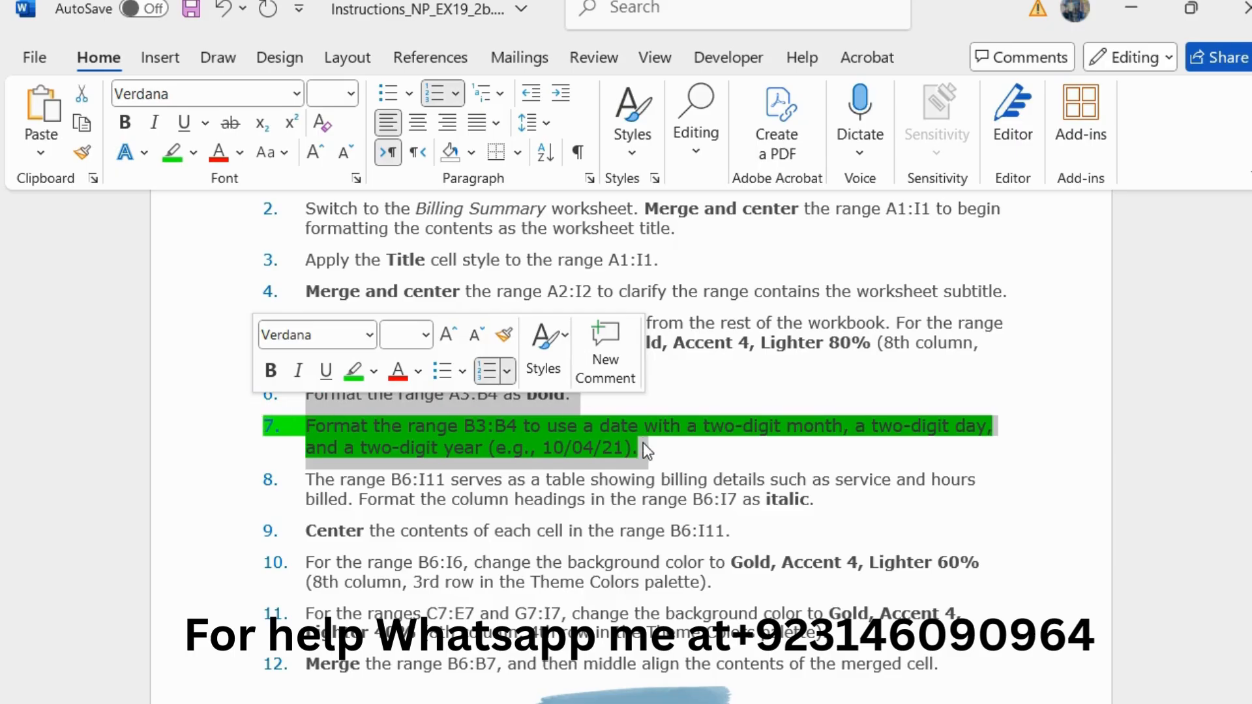
pyautogui.moveTo(643, 444); pyautogui.dragTo(293, 421)
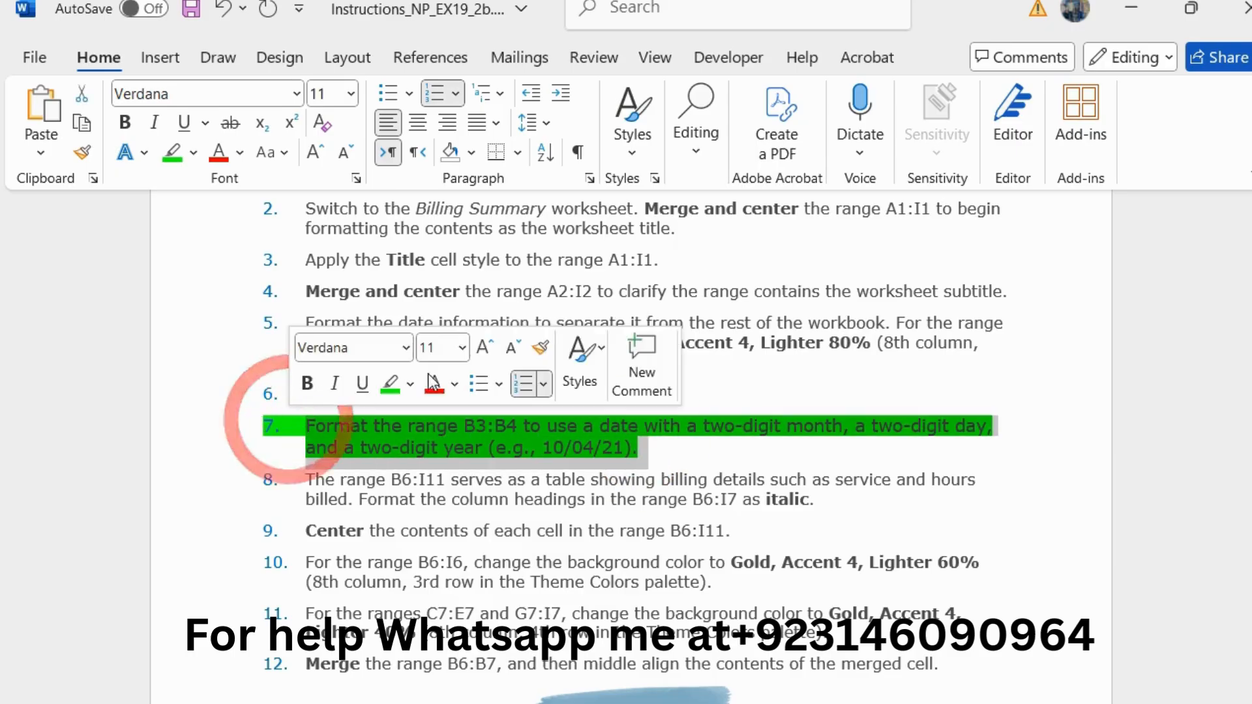
pyautogui.click(518, 344)
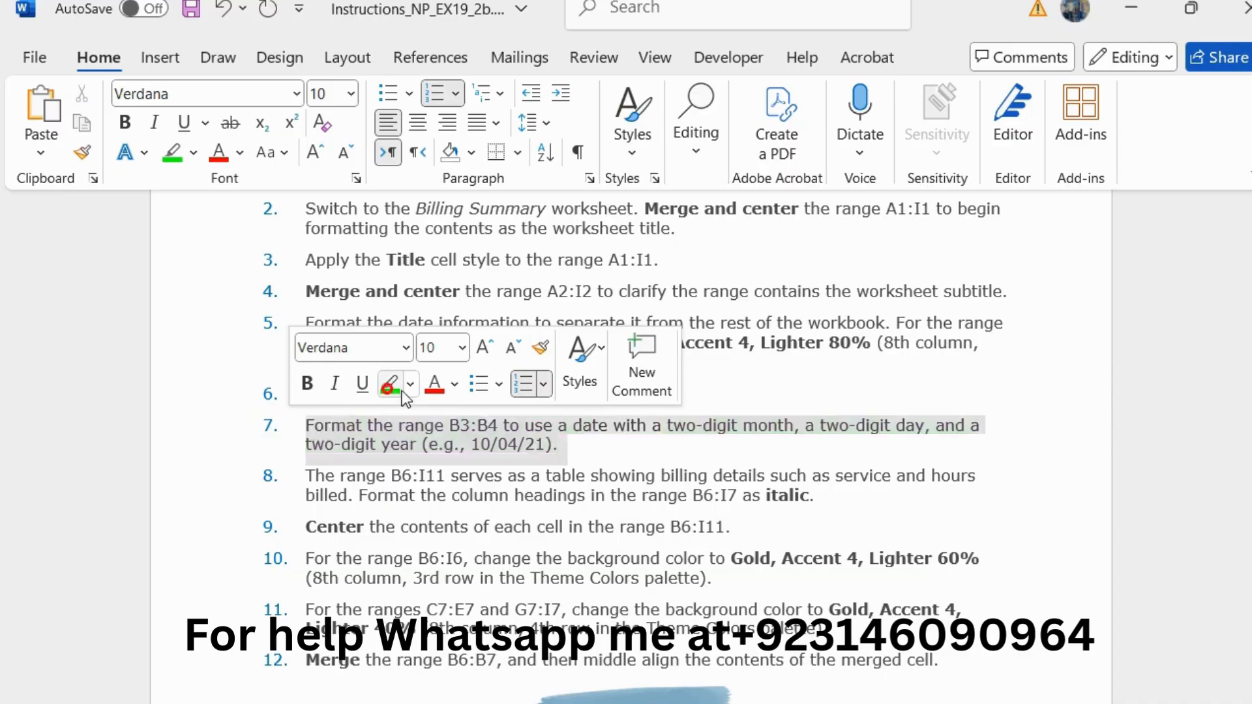
# Step: Enlarge the step 8 instruction about italic column headings to 11 pt and highlight it in green
pyautogui.moveTo(823, 495); pyautogui.dragTo(305, 475)
pyautogui.click(500, 401)
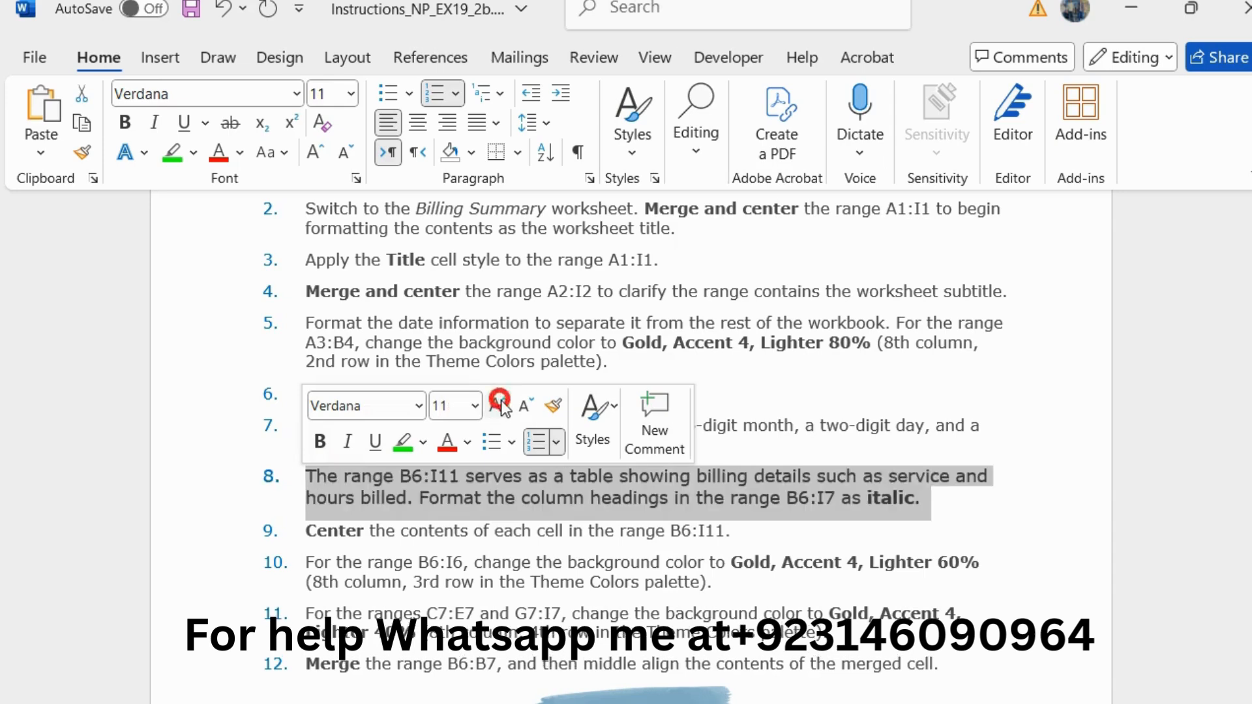
pyautogui.click(397, 446)
# Step: Copy the range reference B6:I7 from step 8, switch to Excel, and format that range as italic
pyautogui.scroll(-1, 505, 508)
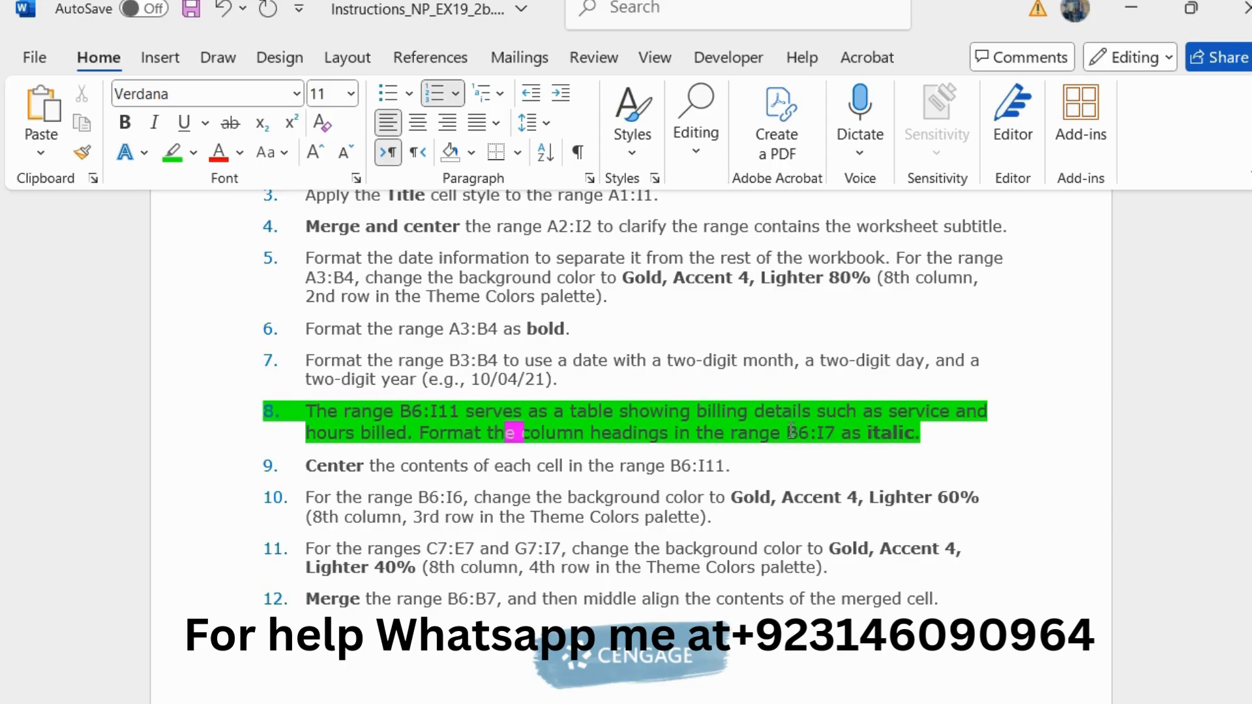
pyautogui.moveTo(787, 430); pyautogui.dragTo(824, 429)
pyautogui.hotkey('ctrl', 'c')
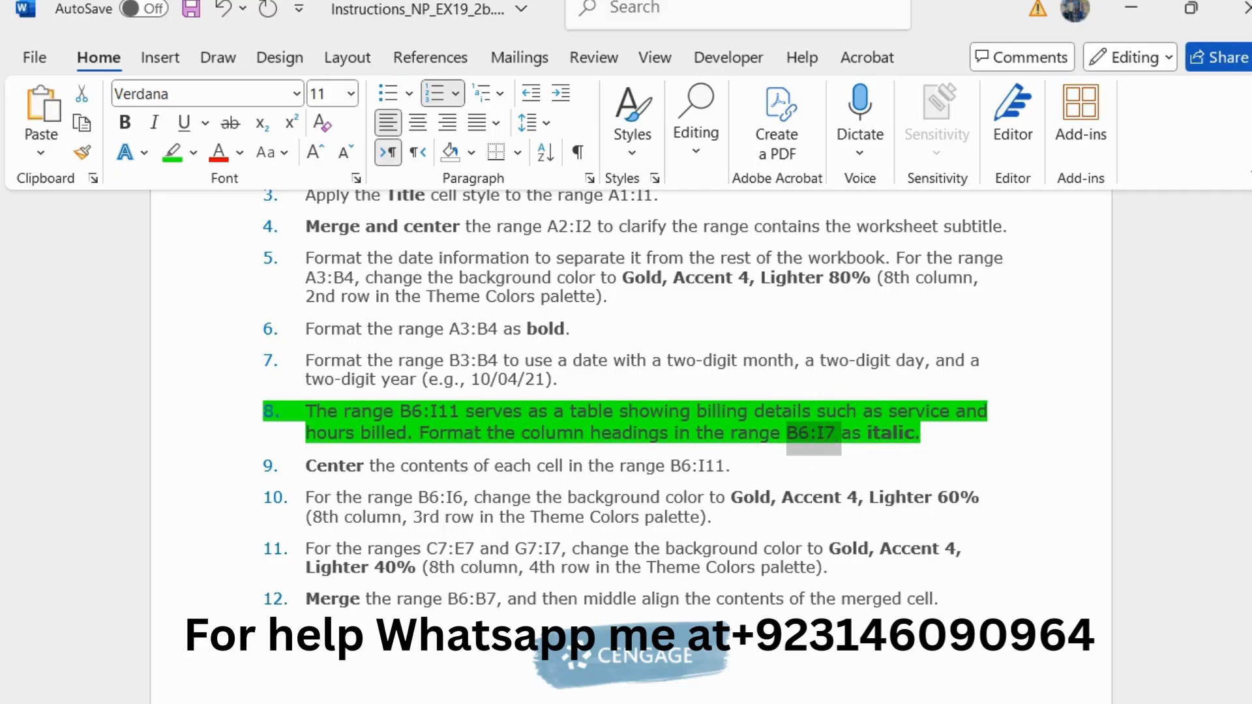
pyautogui.hotkey('alt', 'Tab')
pyautogui.click(44, 210)
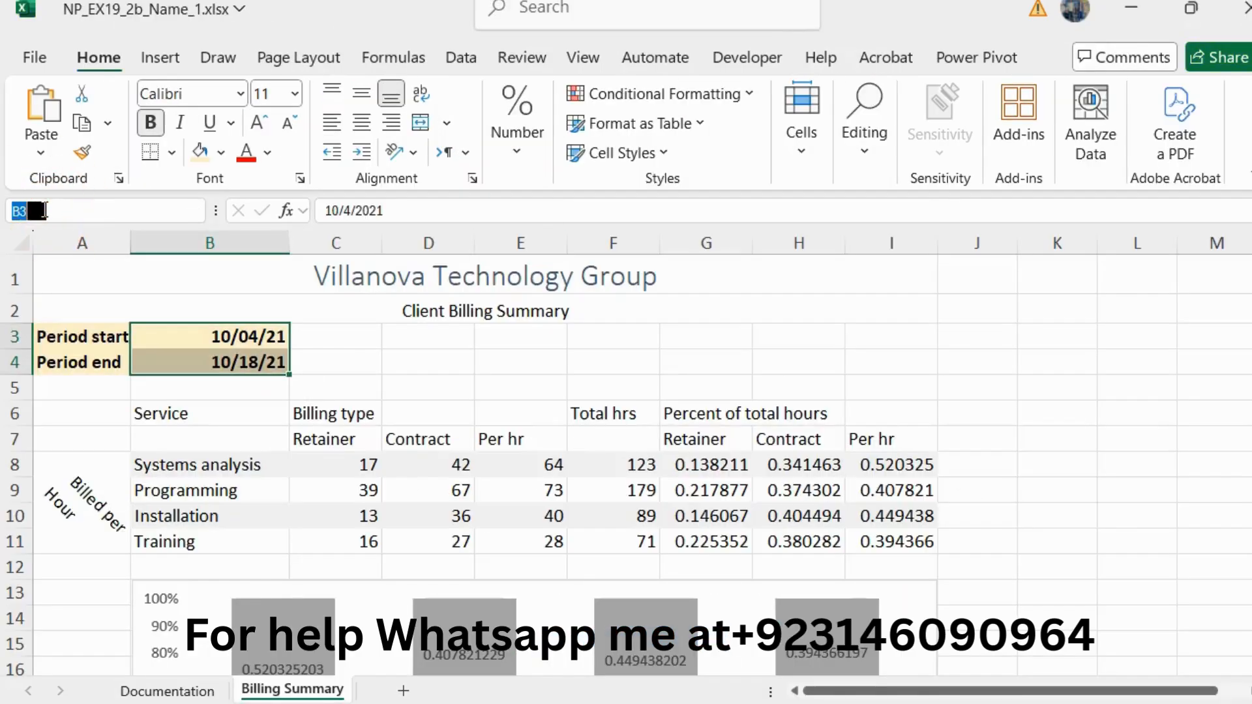
pyautogui.hotkey('ctrl', 'v')
pyautogui.press('Return')
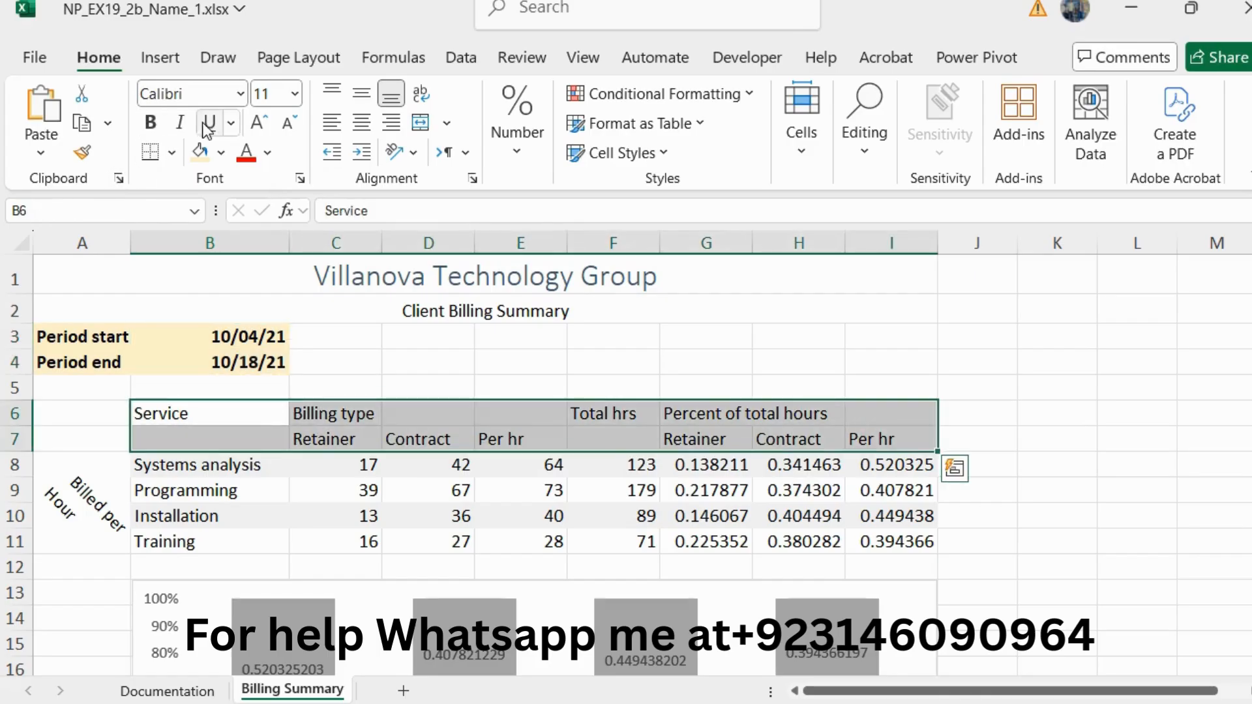
pyautogui.click(180, 122)
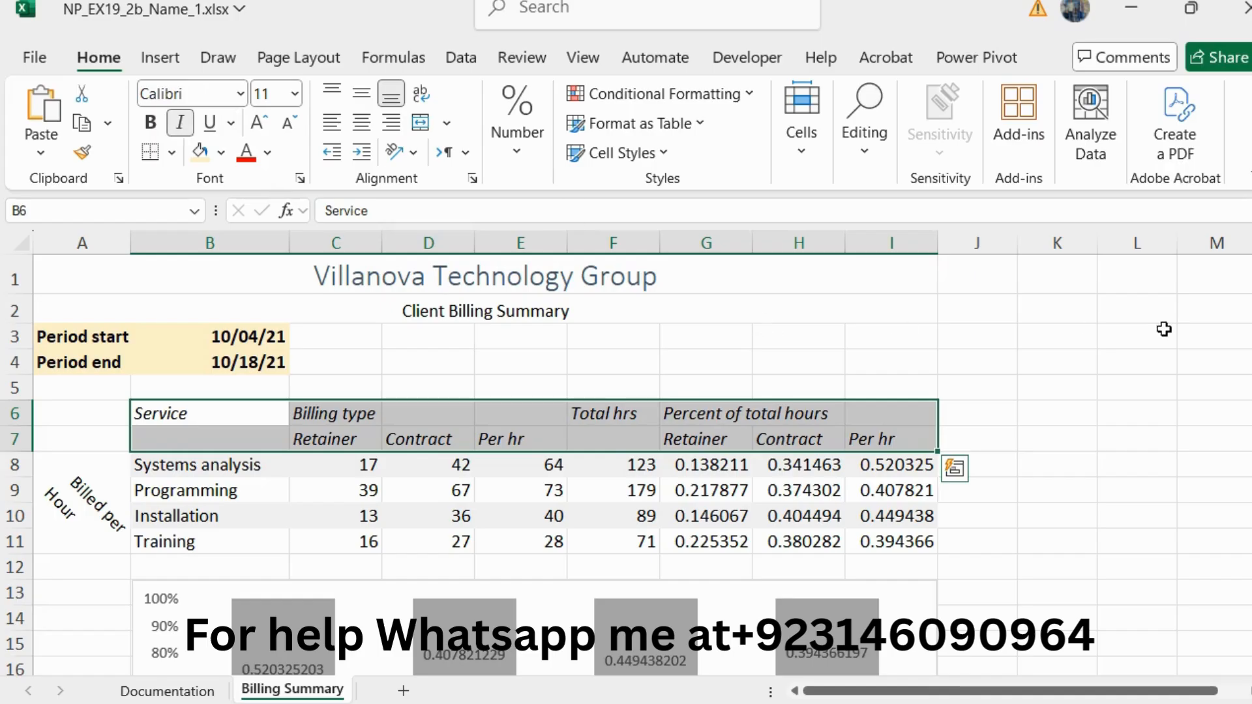
# Step: Return to the Word instructions, reset the step 8 text to 10 pt and remove its green highlighting
pyautogui.hotkey('alt', 'Tab')
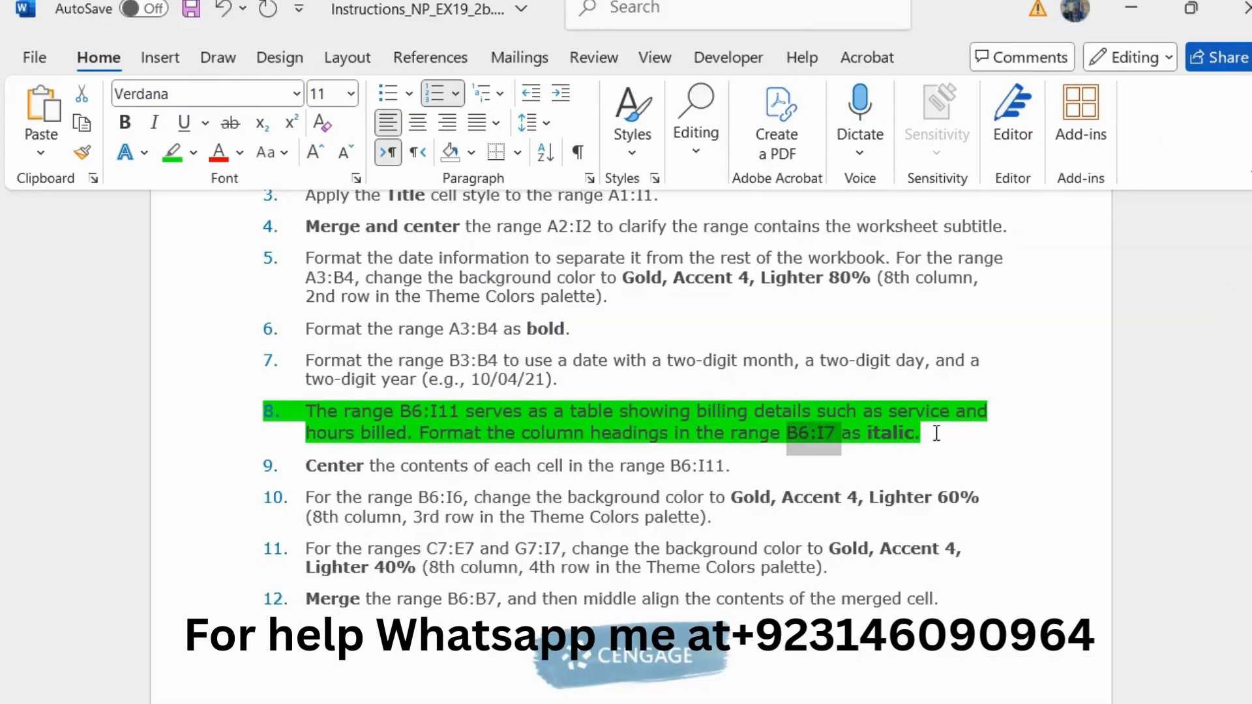
pyautogui.tripleClick(937, 433)
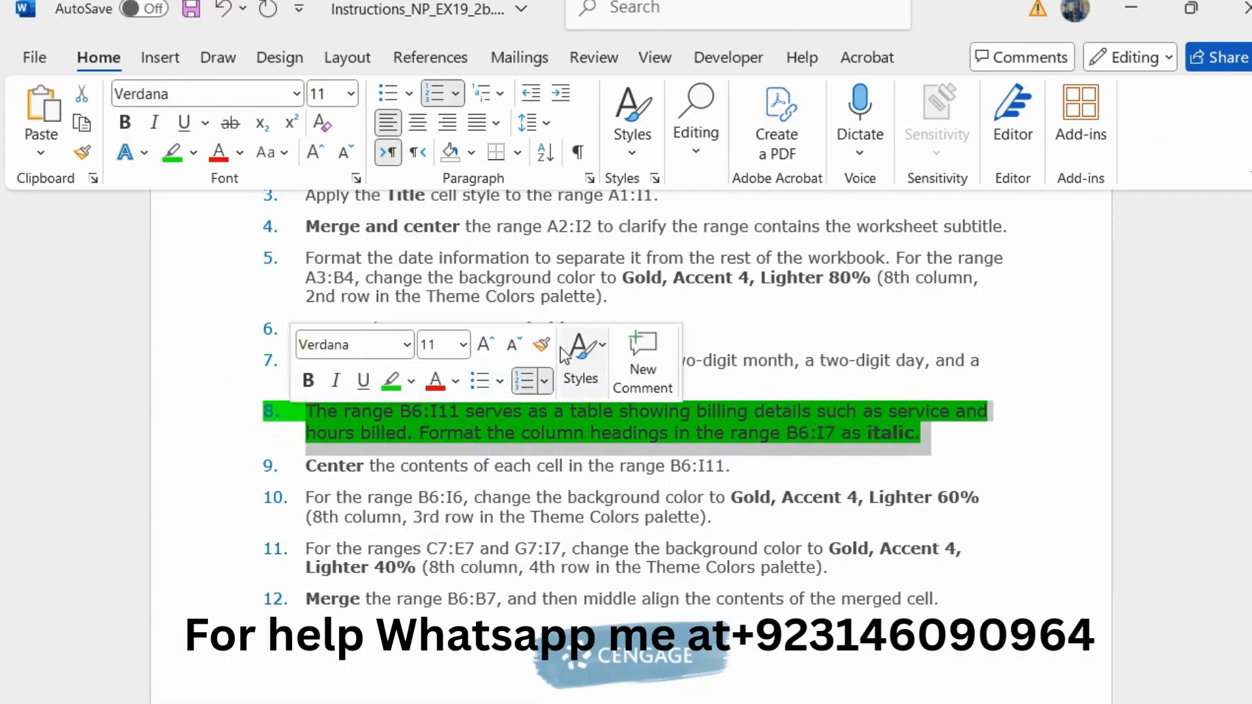
pyautogui.click(515, 344)
pyautogui.click(390, 380)
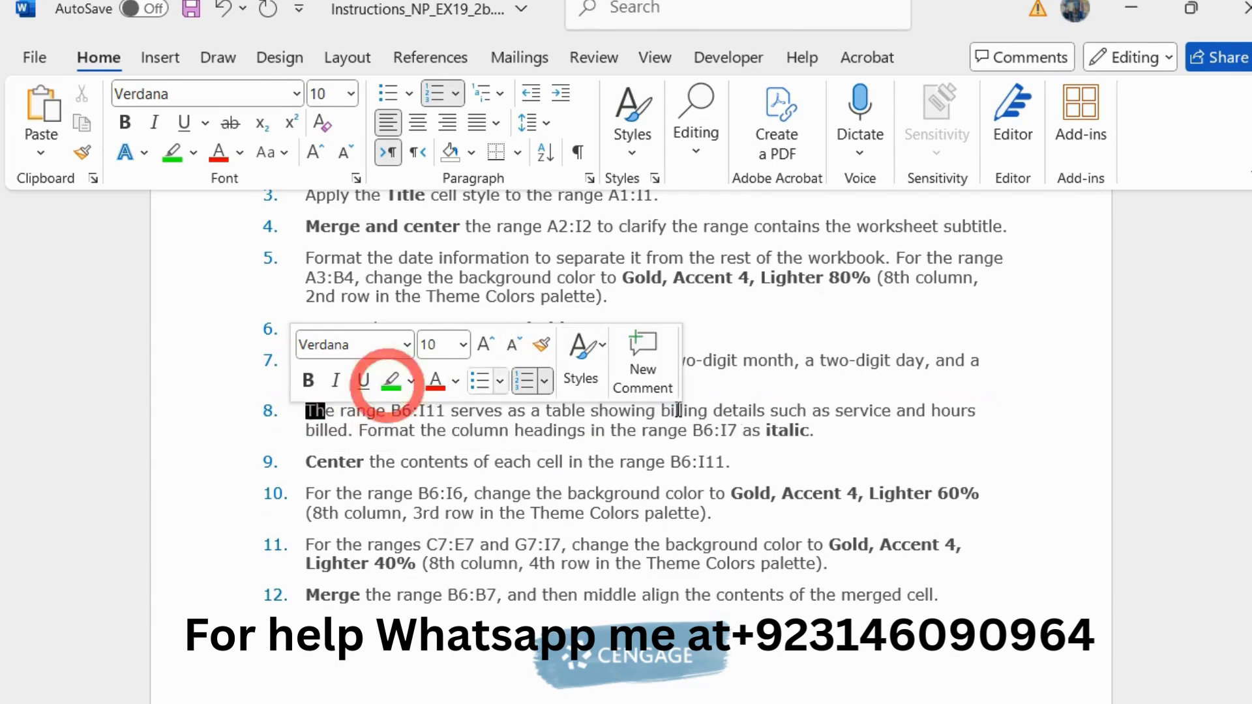
# Step: Enlarge the step 9 instruction about centering cell contents to 11 pt and highlight it in green
pyautogui.moveTo(734, 462); pyautogui.dragTo(313, 459)
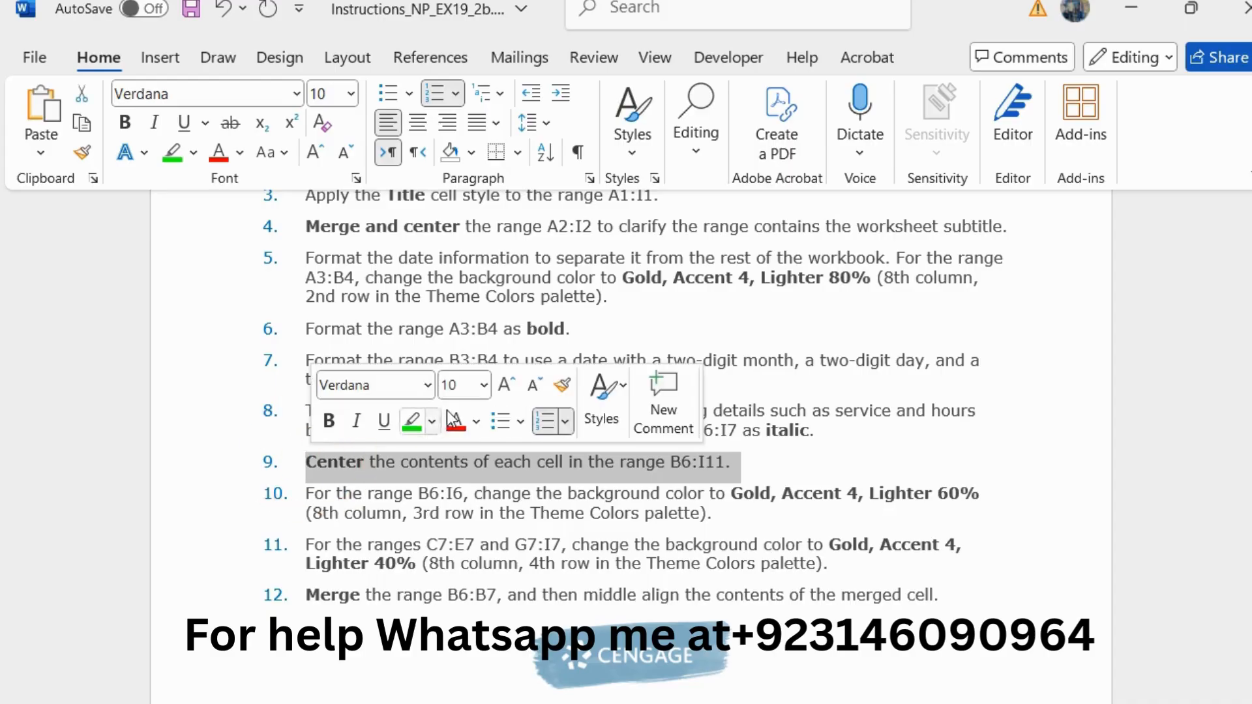
pyautogui.click(506, 388)
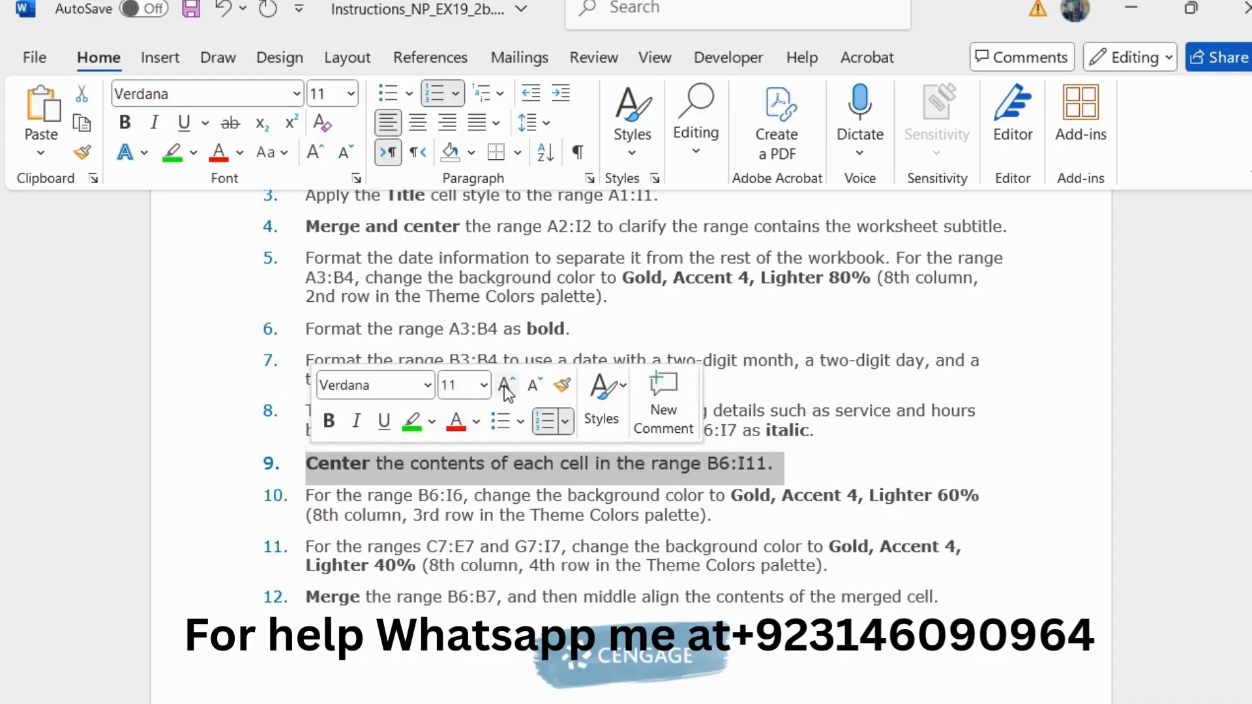
pyautogui.click(412, 422)
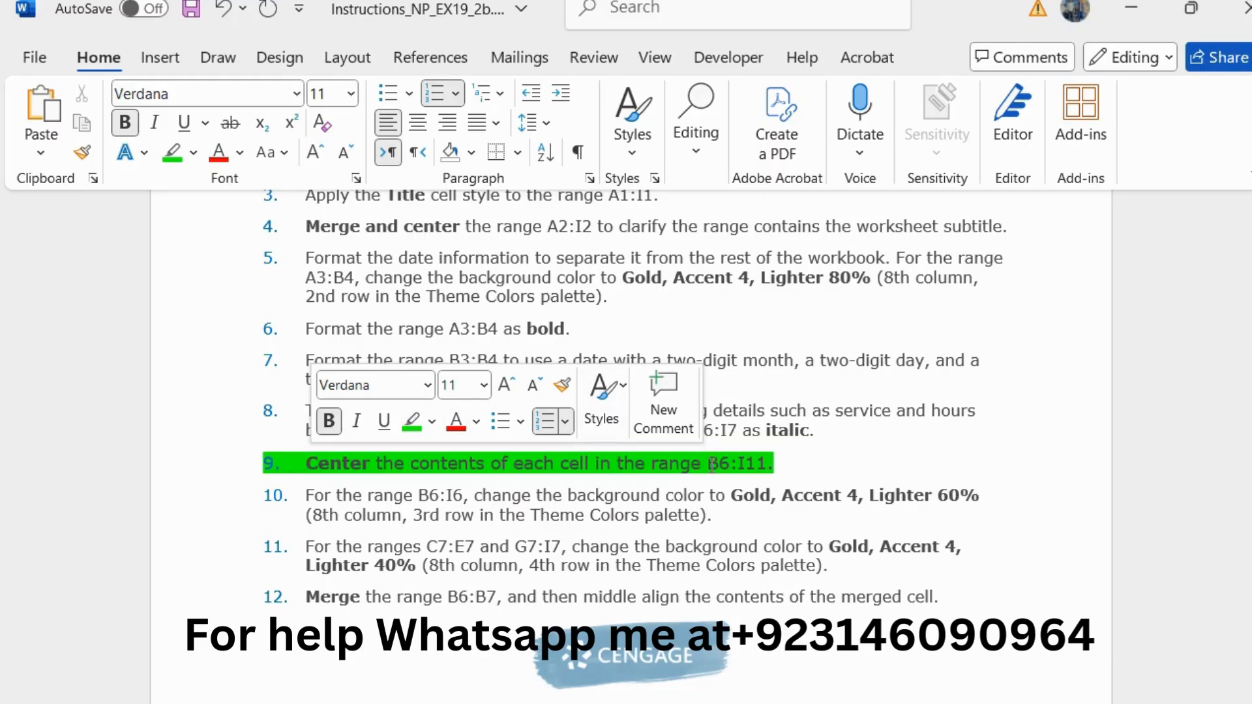
# Step: Copy the range reference B6:I11 from step 9, switch to Excel, and center the contents of that range horizontally
pyautogui.moveTo(708, 465); pyautogui.dragTo(772, 462)
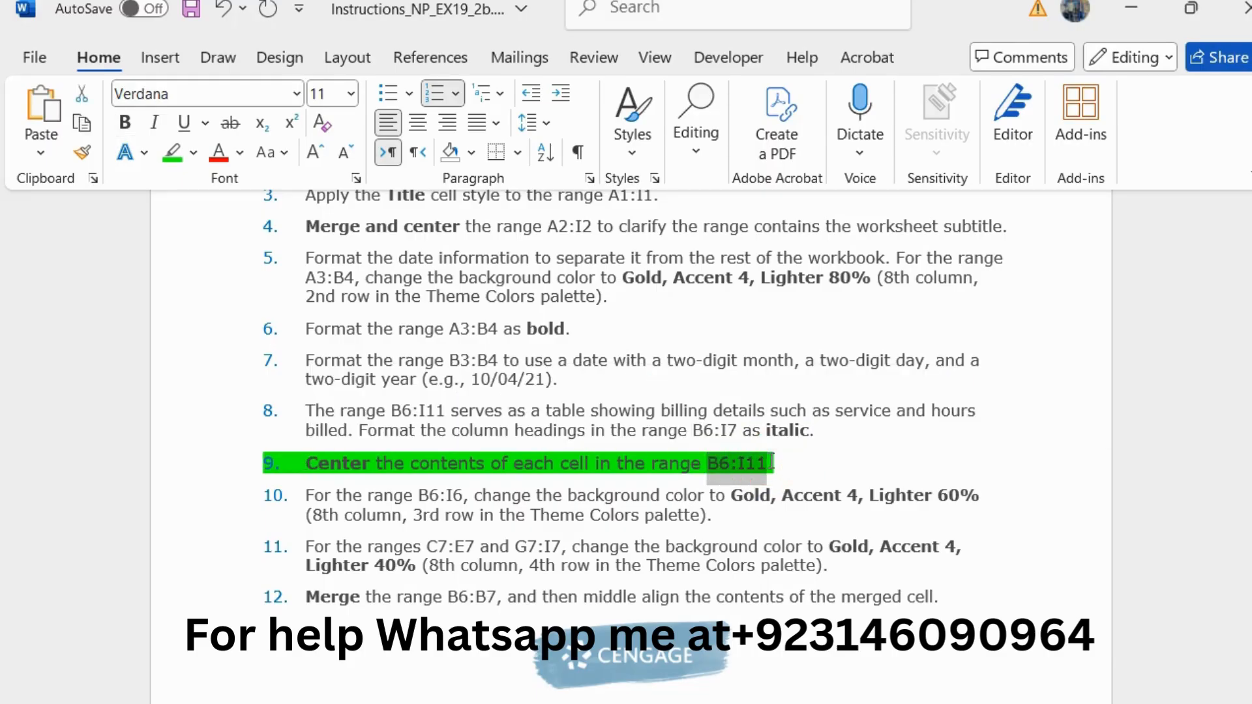
pyautogui.hotkey('alt', 'Tab')
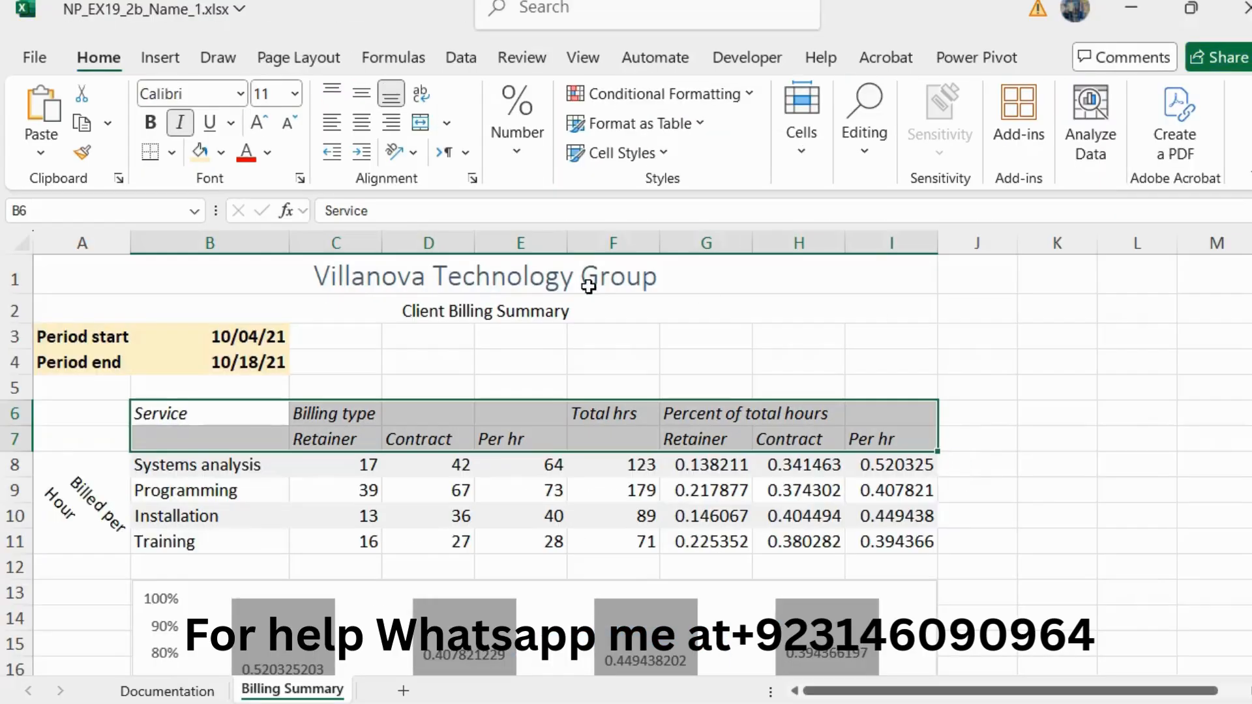
pyautogui.click(94, 213)
pyautogui.write('B6:I11')
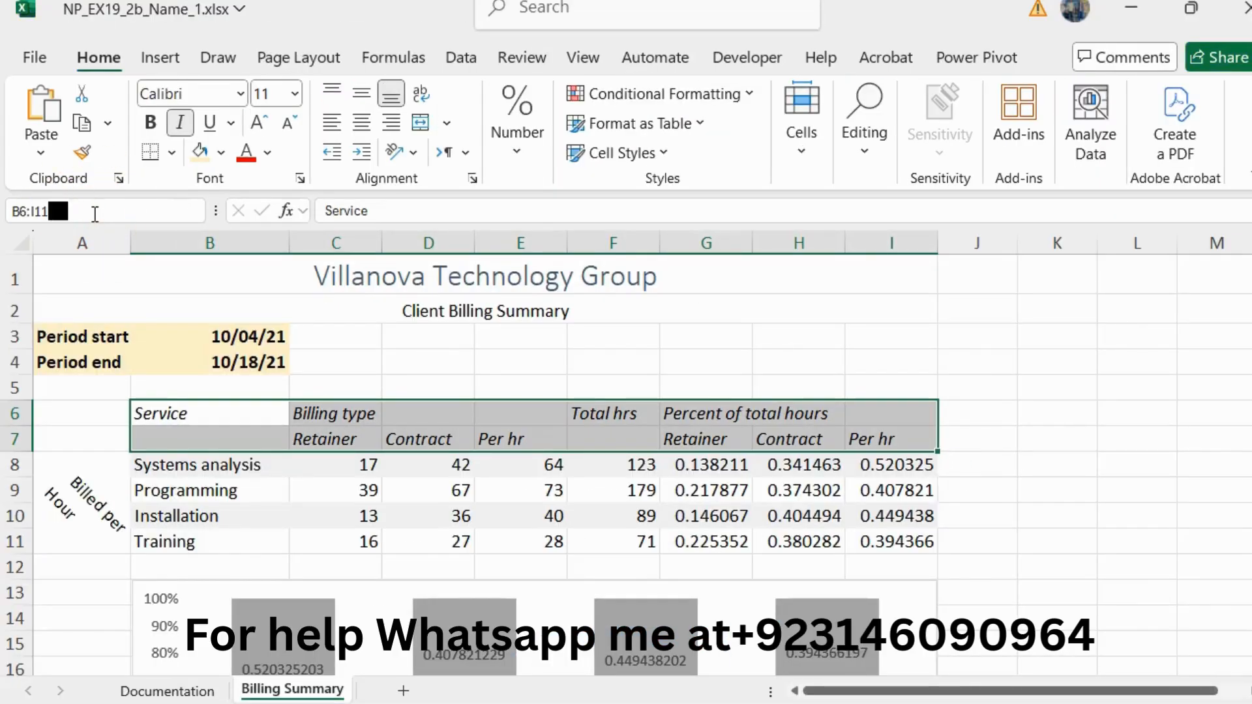
pyautogui.press('Return')
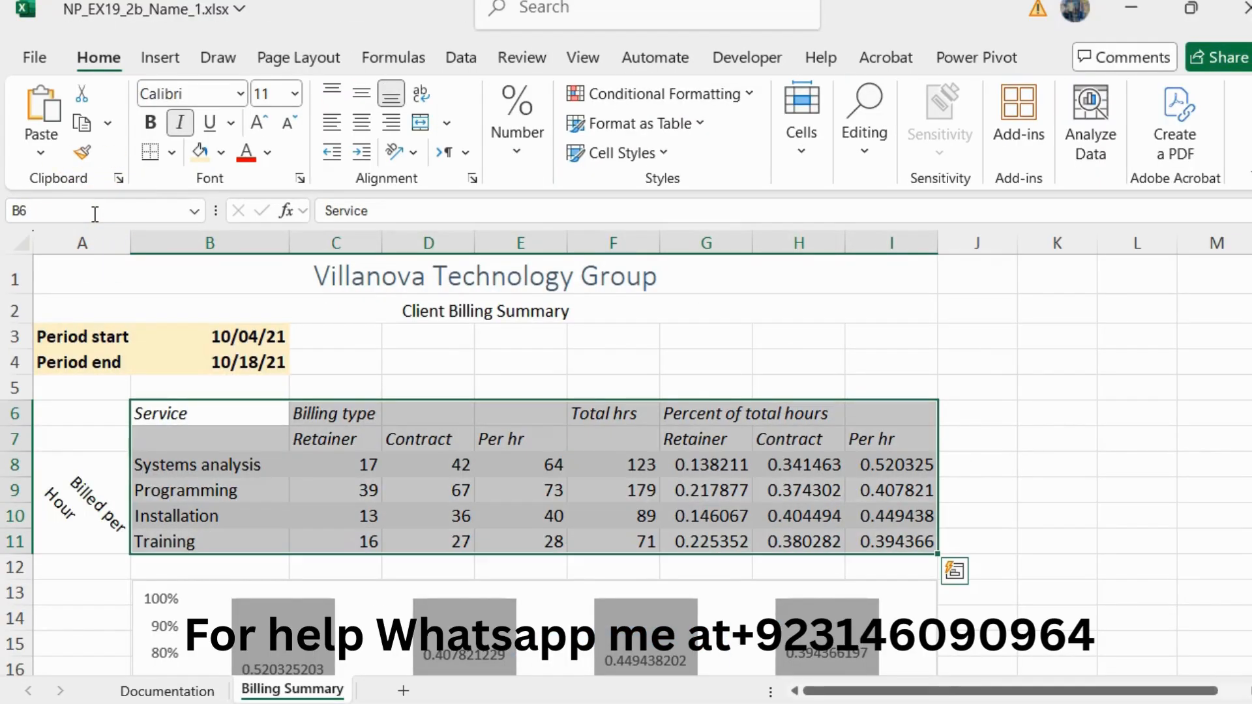
pyautogui.click(361, 123)
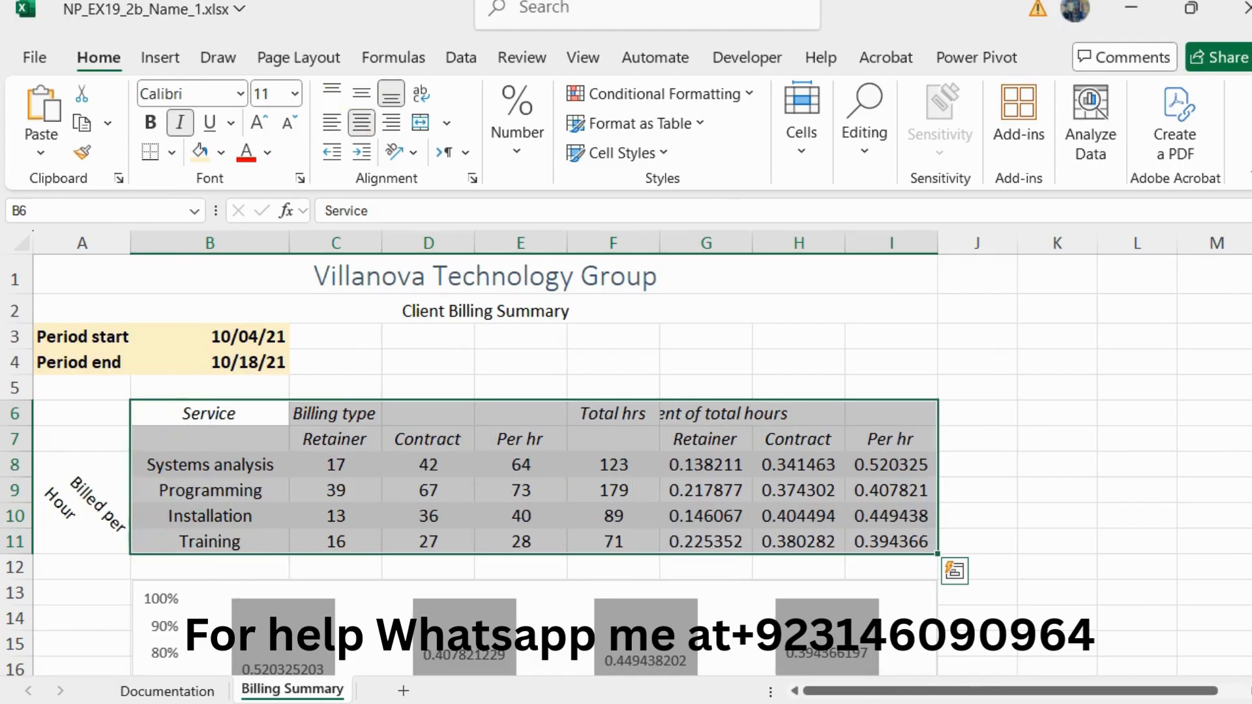
# Step: Return to the Word instructions, reset the step 9 text to 10 pt and remove its green highlighting
pyautogui.hotkey('alt', 'Tab')
pyautogui.moveTo(801, 468); pyautogui.dragTo(334, 463)
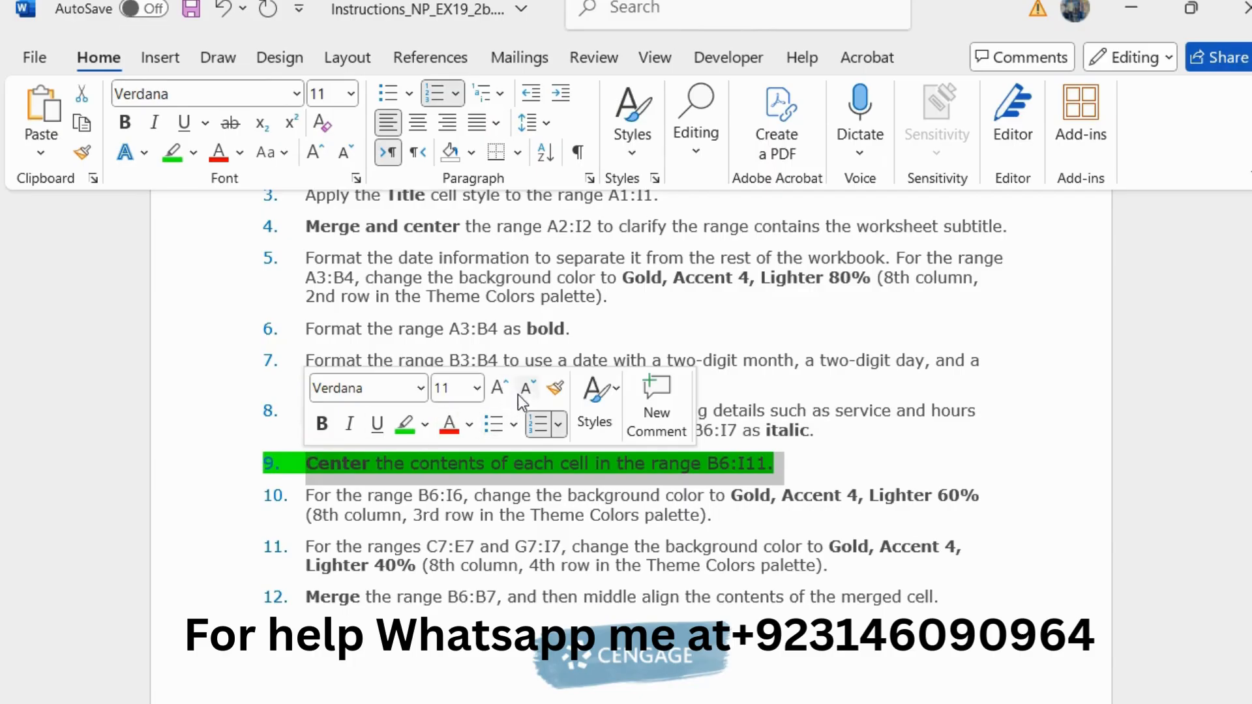
pyautogui.click(527, 390)
pyautogui.click(405, 424)
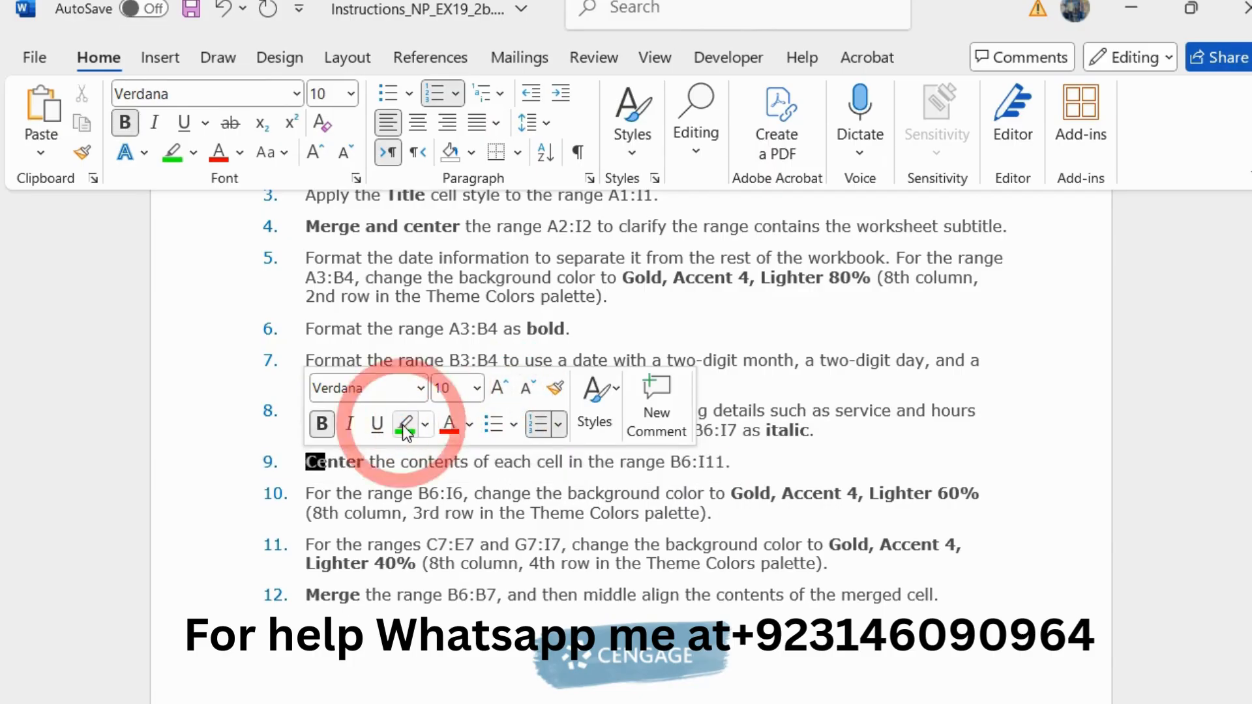
# Step: Enlarge the step 10 instruction about the B6:I6 background color to 11 pt and highlight it in green
pyautogui.moveTo(741, 517); pyautogui.dragTo(316, 497)
pyautogui.click(514, 423)
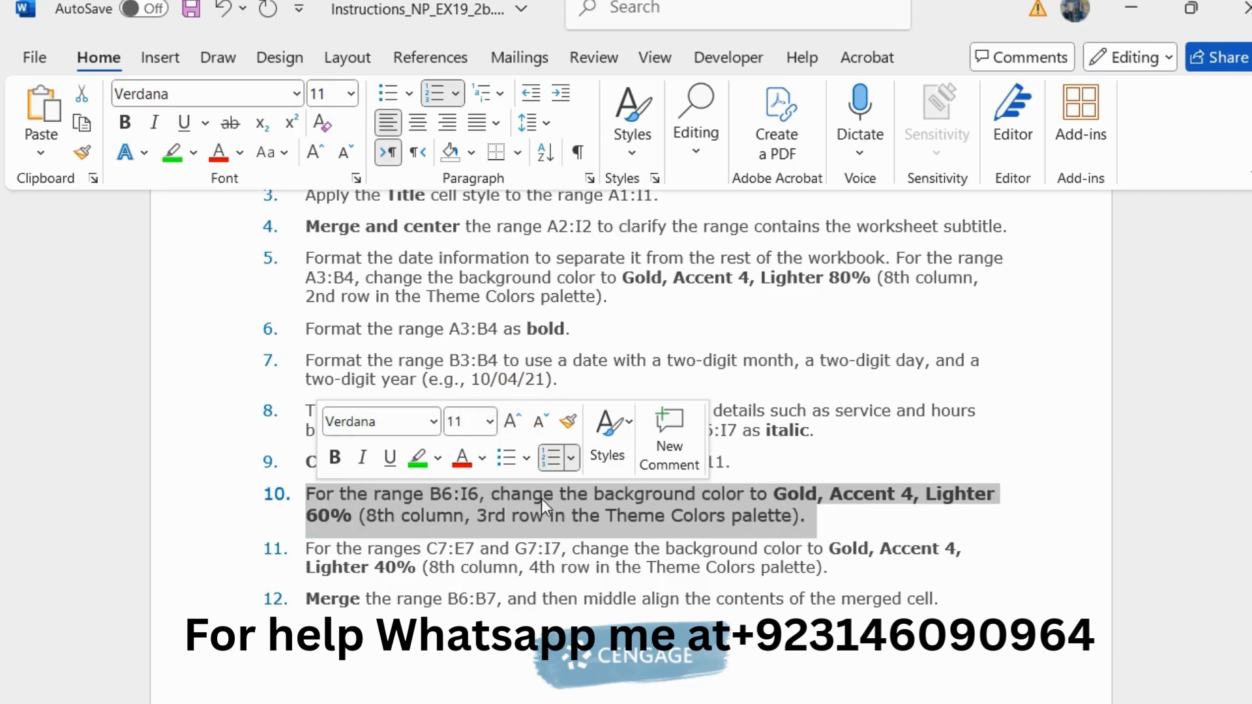
pyautogui.click(541, 504)
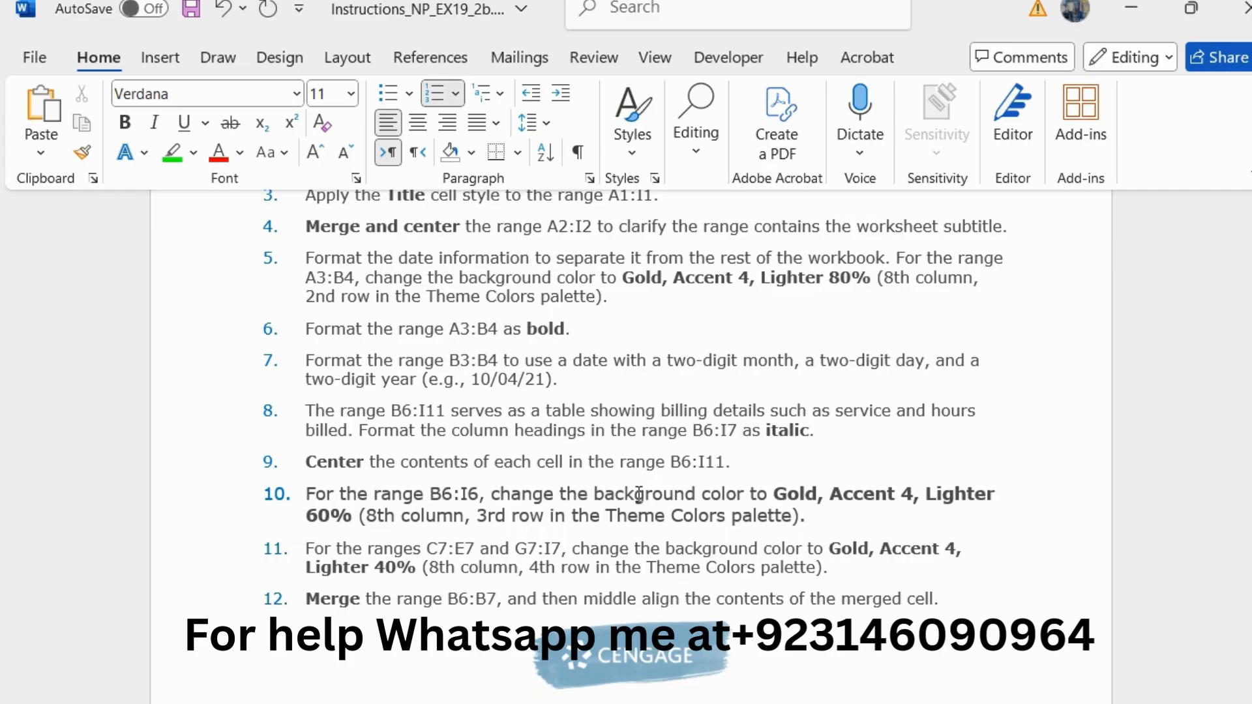
pyautogui.moveTo(806, 517); pyautogui.dragTo(307, 493)
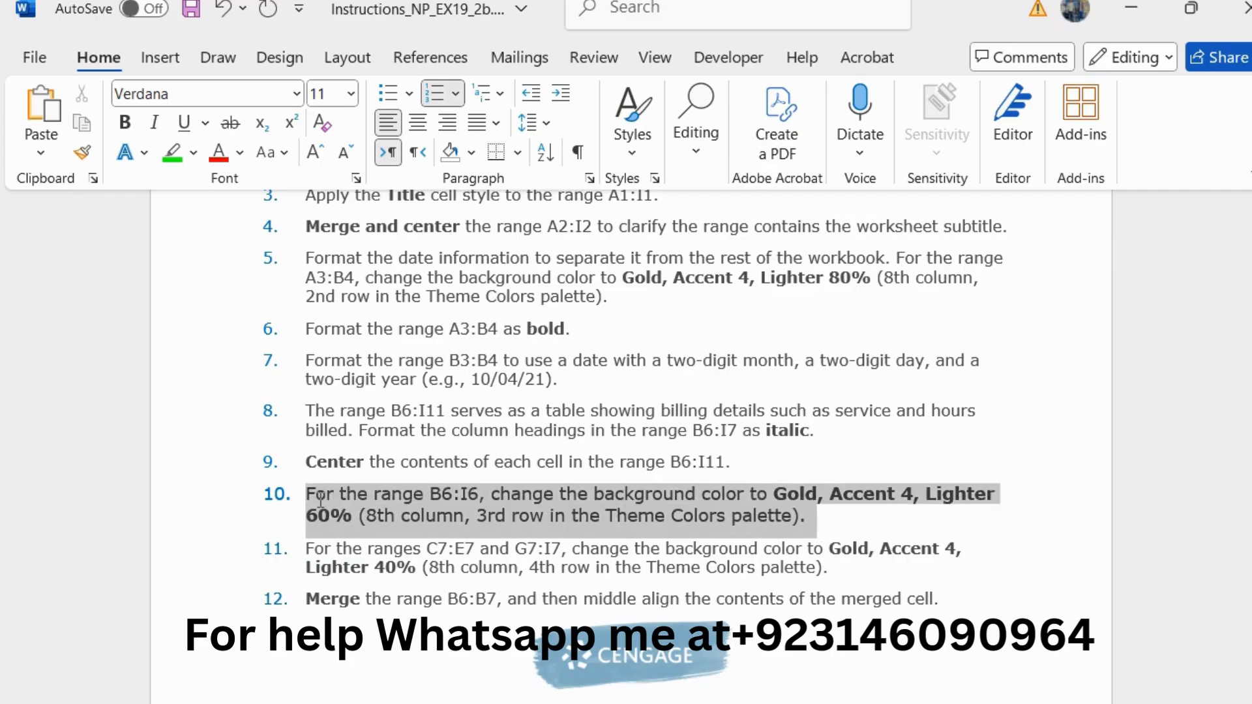
pyautogui.click(424, 464)
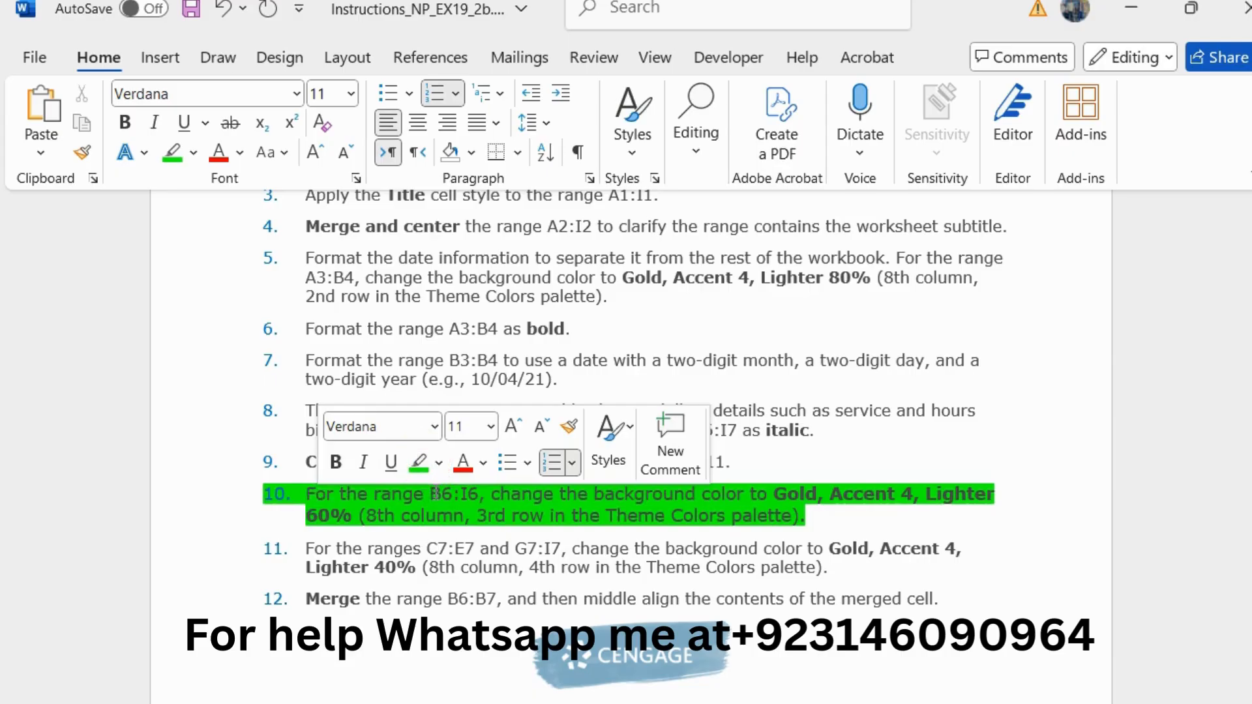
# Step: Copy the range reference B6:I6 from step 10, switch to Excel, and fill that range with Gold, Accent 4, Lighter 60%
pyautogui.moveTo(430, 493); pyautogui.dragTo(478, 493)
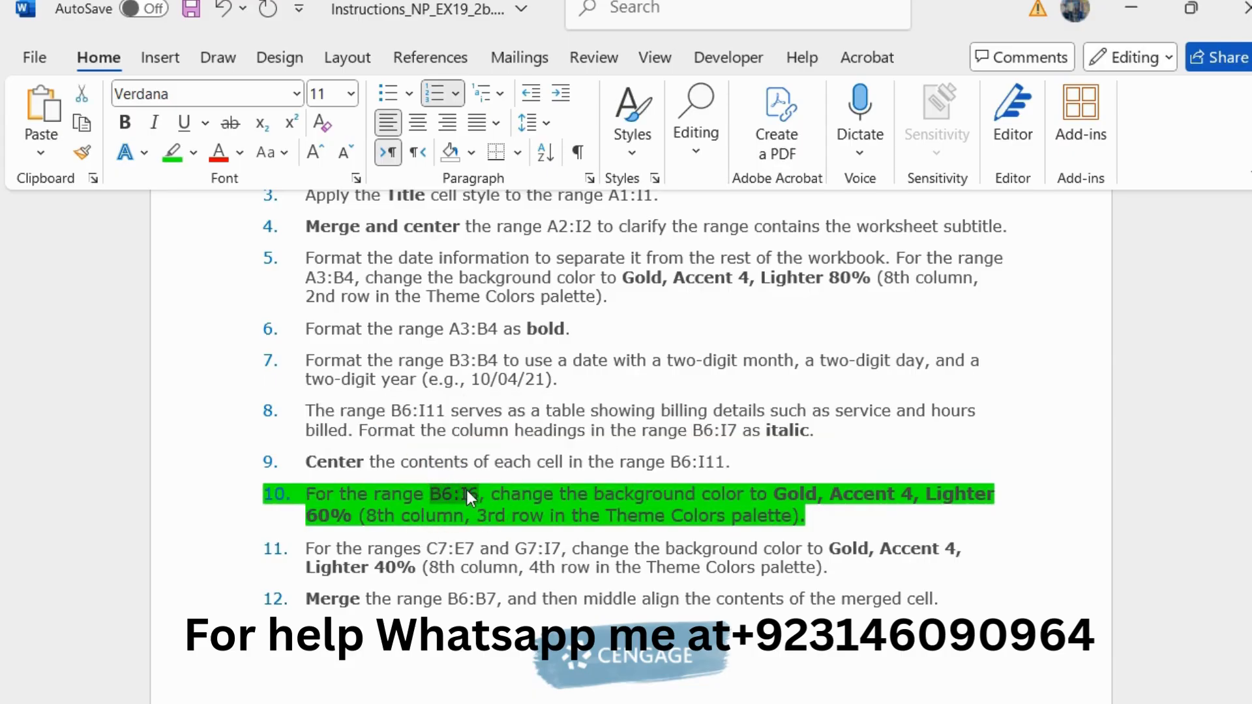
pyautogui.scroll(-1, 726, 416)
pyautogui.scroll(-3, 725, 416)
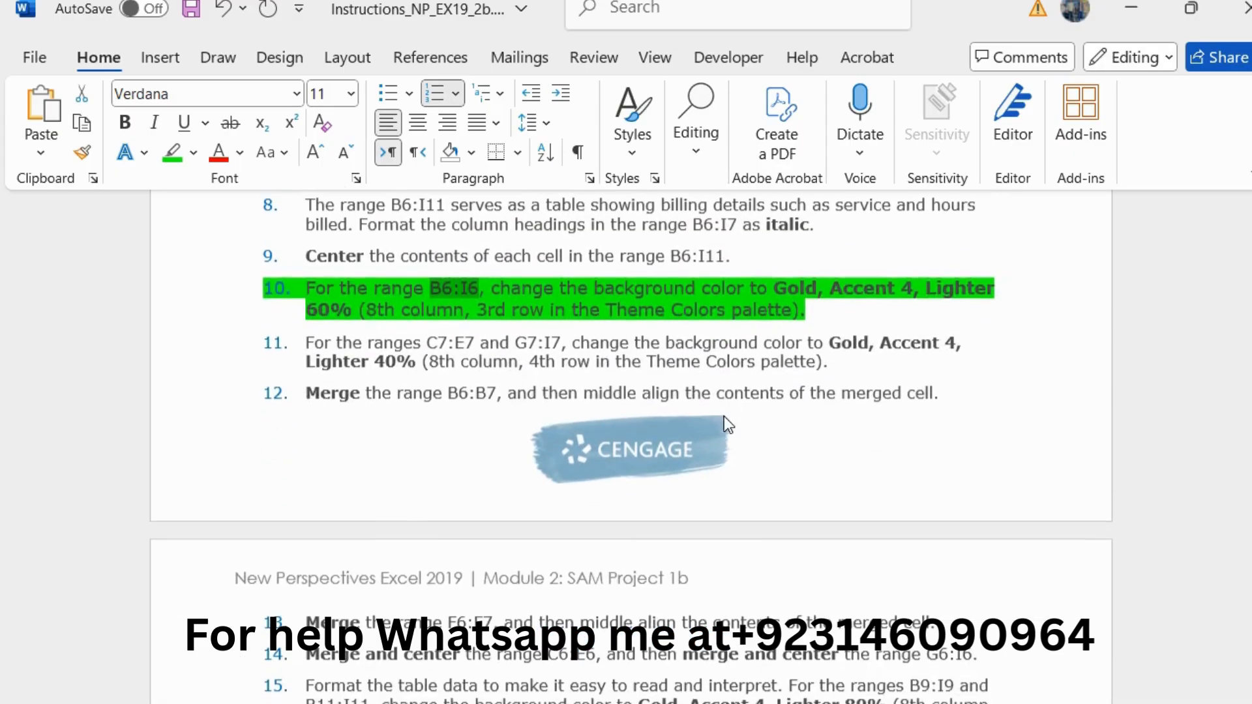
pyautogui.click(1239, 335)
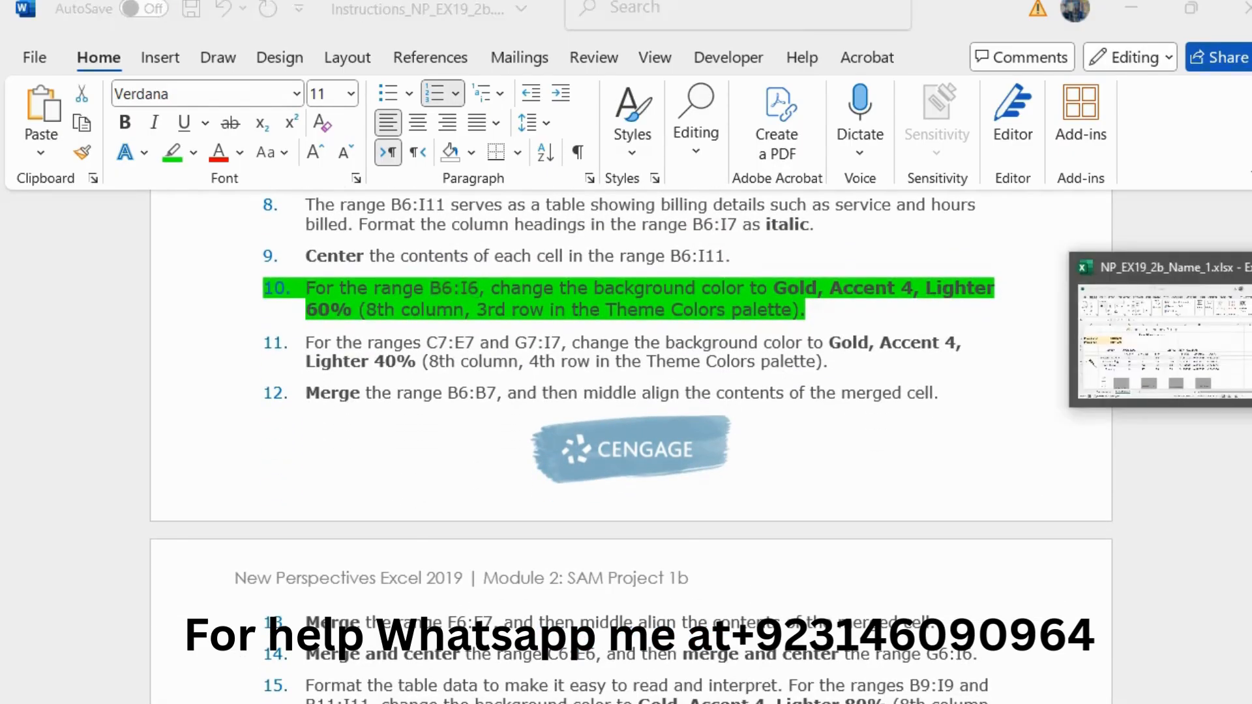
pyautogui.click(130, 210)
pyautogui.write('B6:I6')
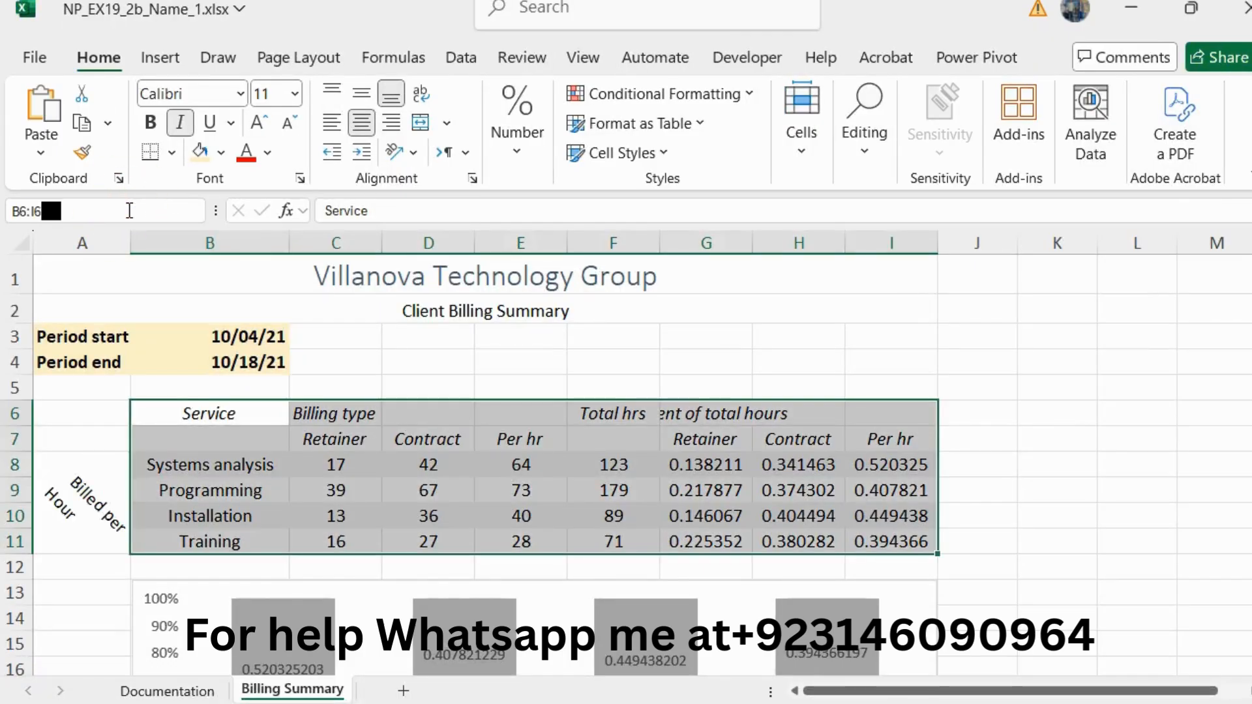
pyautogui.press('Return')
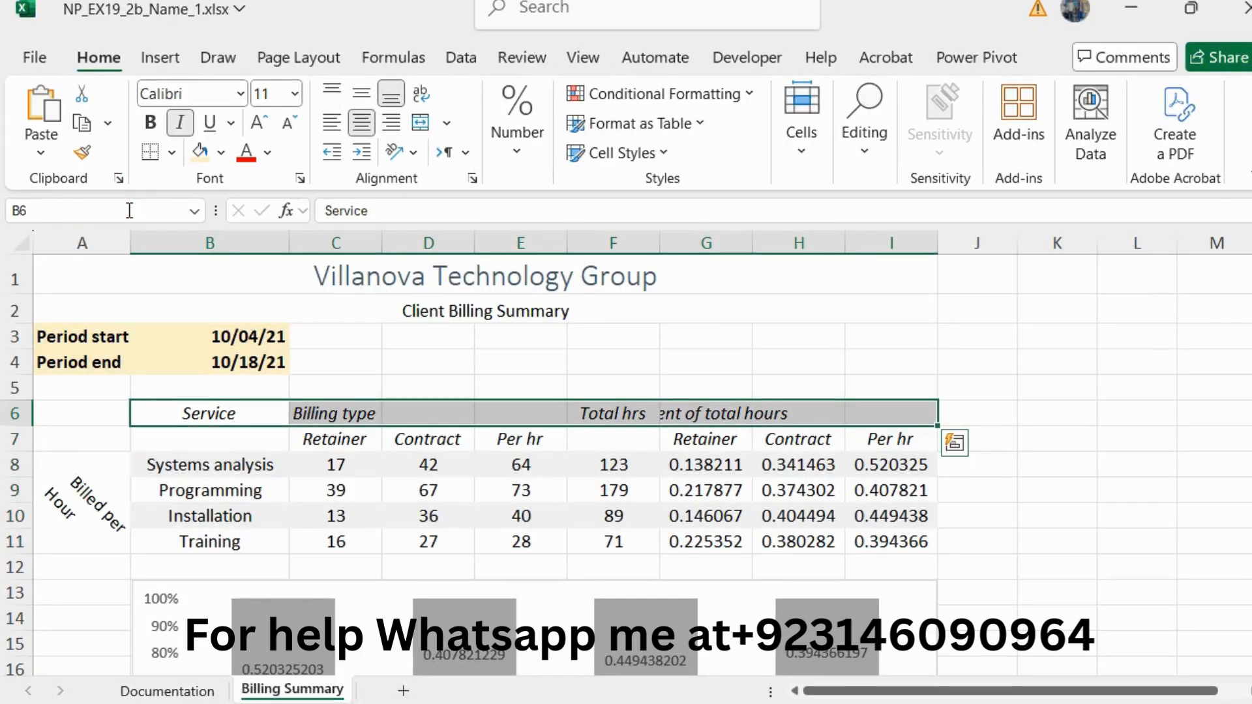
pyautogui.click(222, 154)
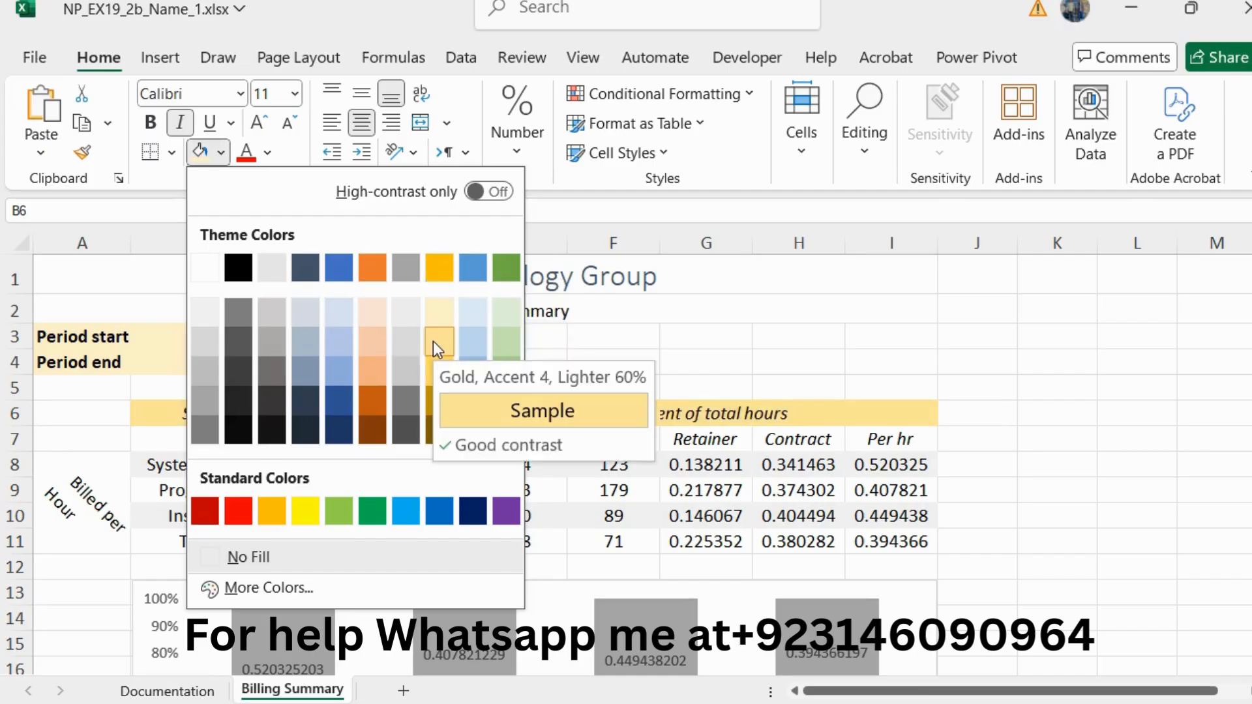
pyautogui.click(433, 341)
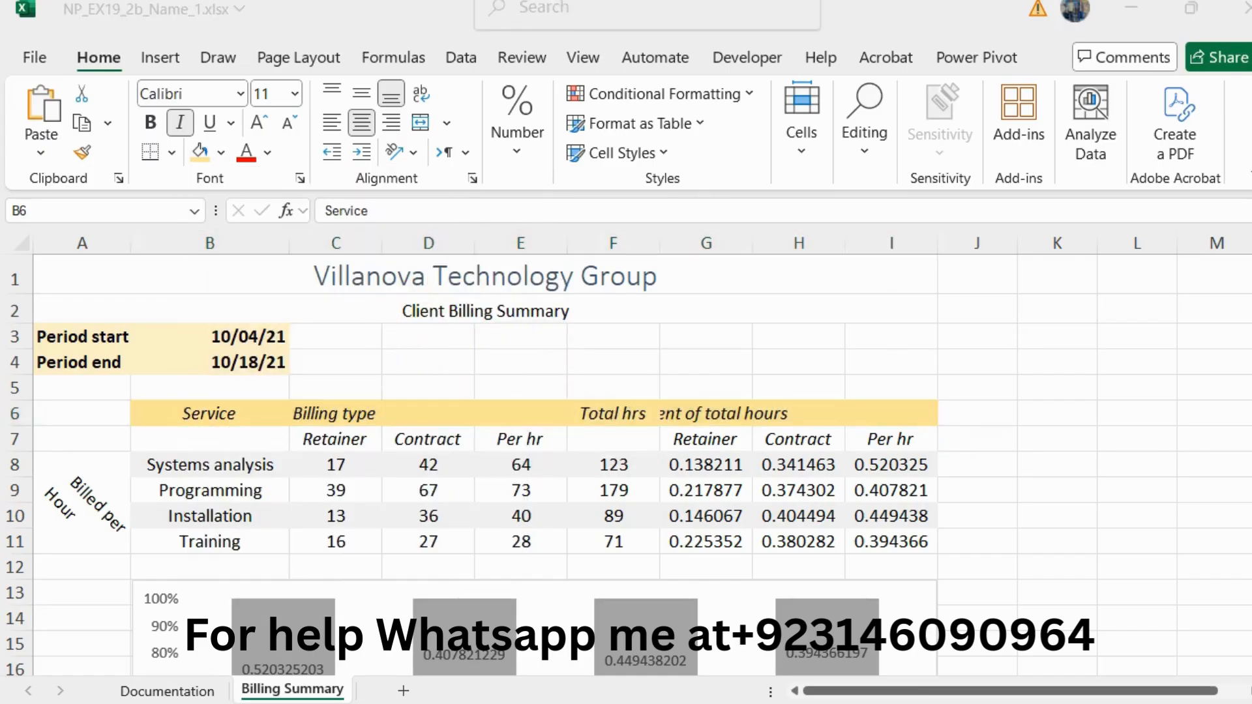
# Step: Recheck step 10 in the Word instructions, then reapply the Gold, Accent 4, Lighter 60% fill to B6:I6 in Excel
pyautogui.hotkey('alt', 'Tab')
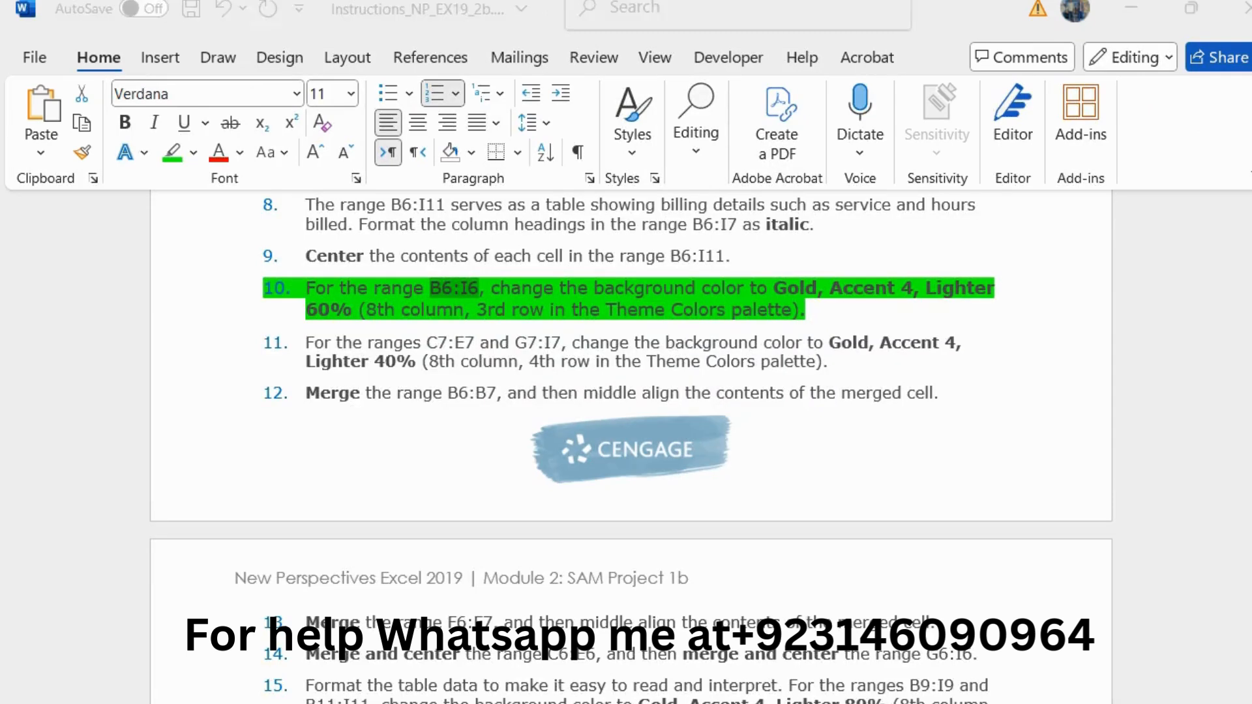
pyautogui.hotkey('alt', 'Tab')
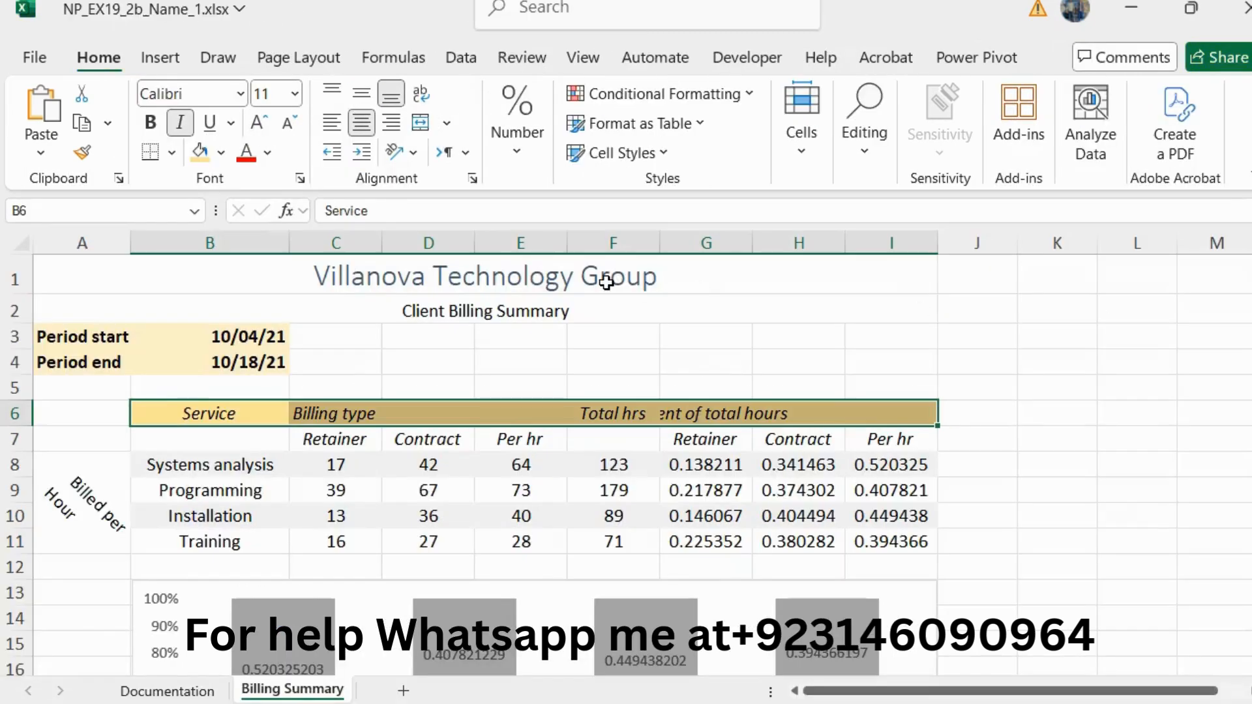
pyautogui.click(220, 156)
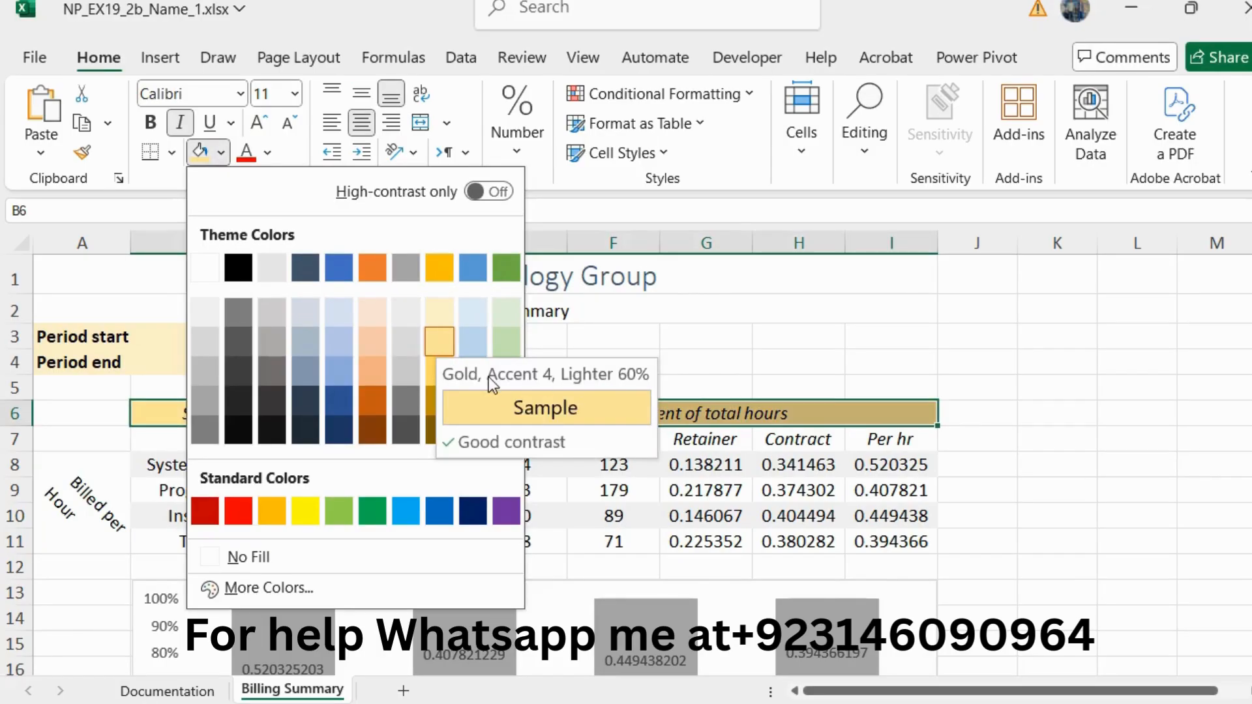
pyautogui.click(439, 341)
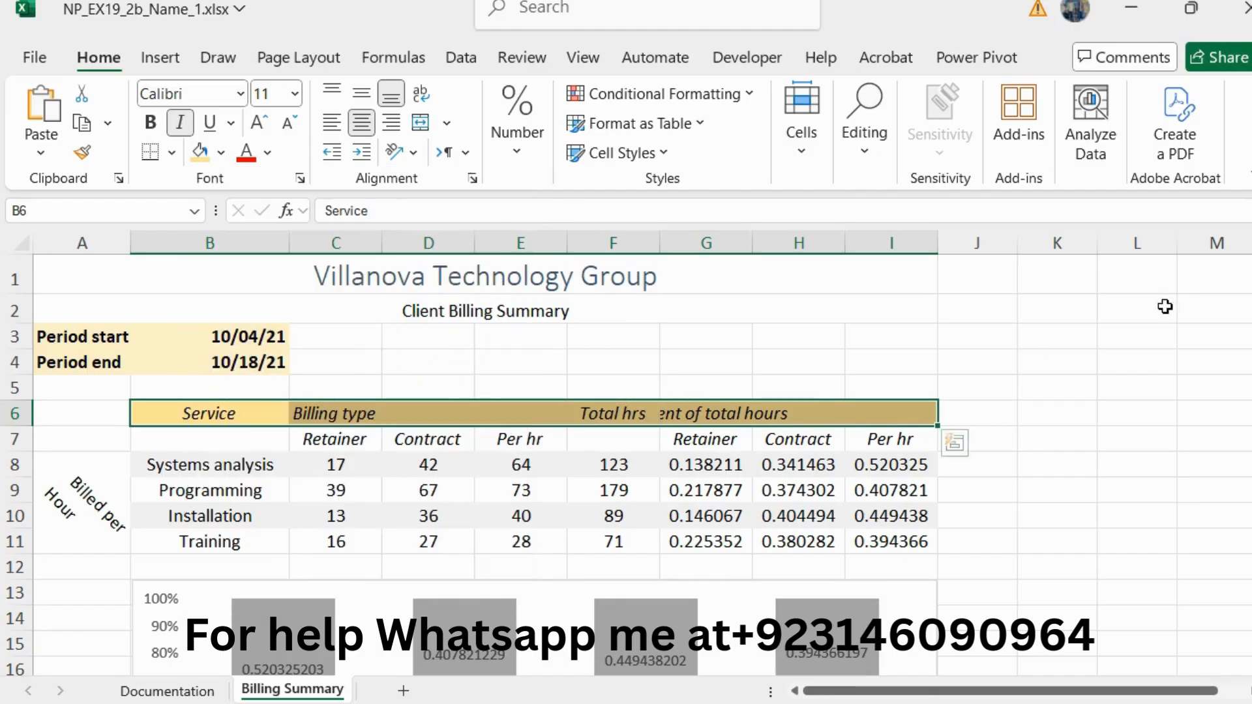
# Step: Return to the Word instructions, reset the step 10 text to 10 pt and remove its green highlighting
pyautogui.hotkey('alt', 'Tab')
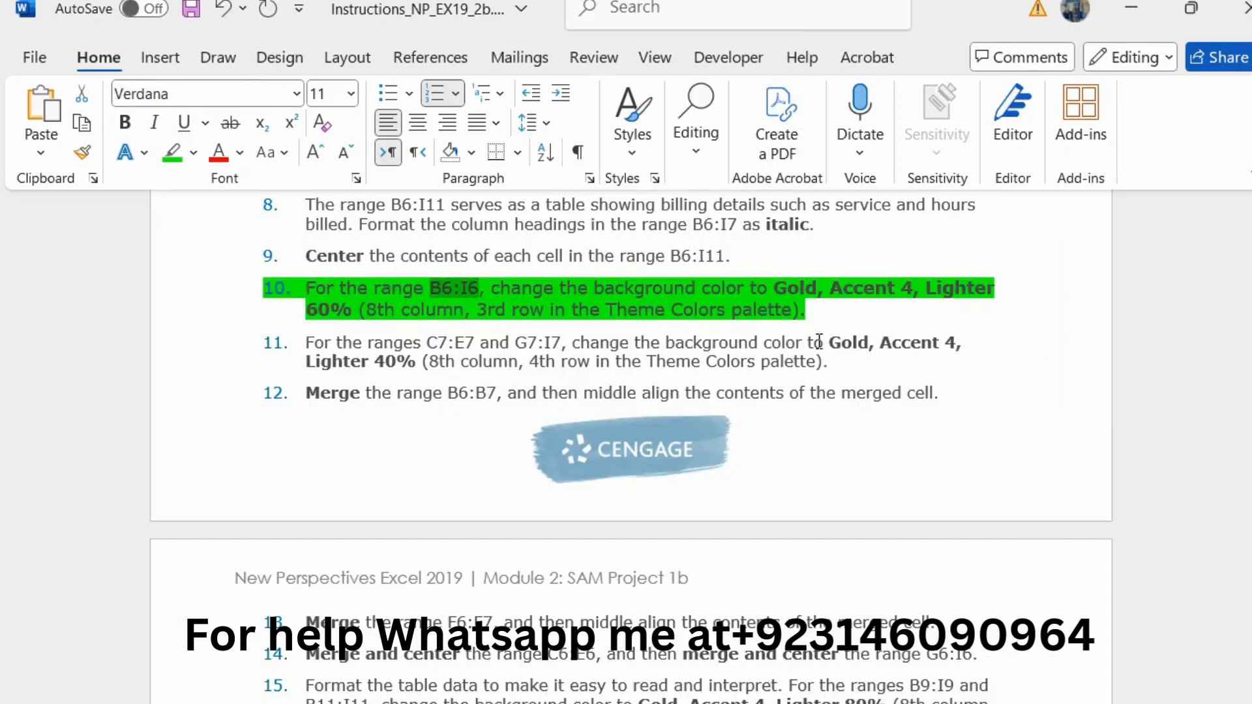
pyautogui.moveTo(819, 315); pyautogui.dragTo(290, 286)
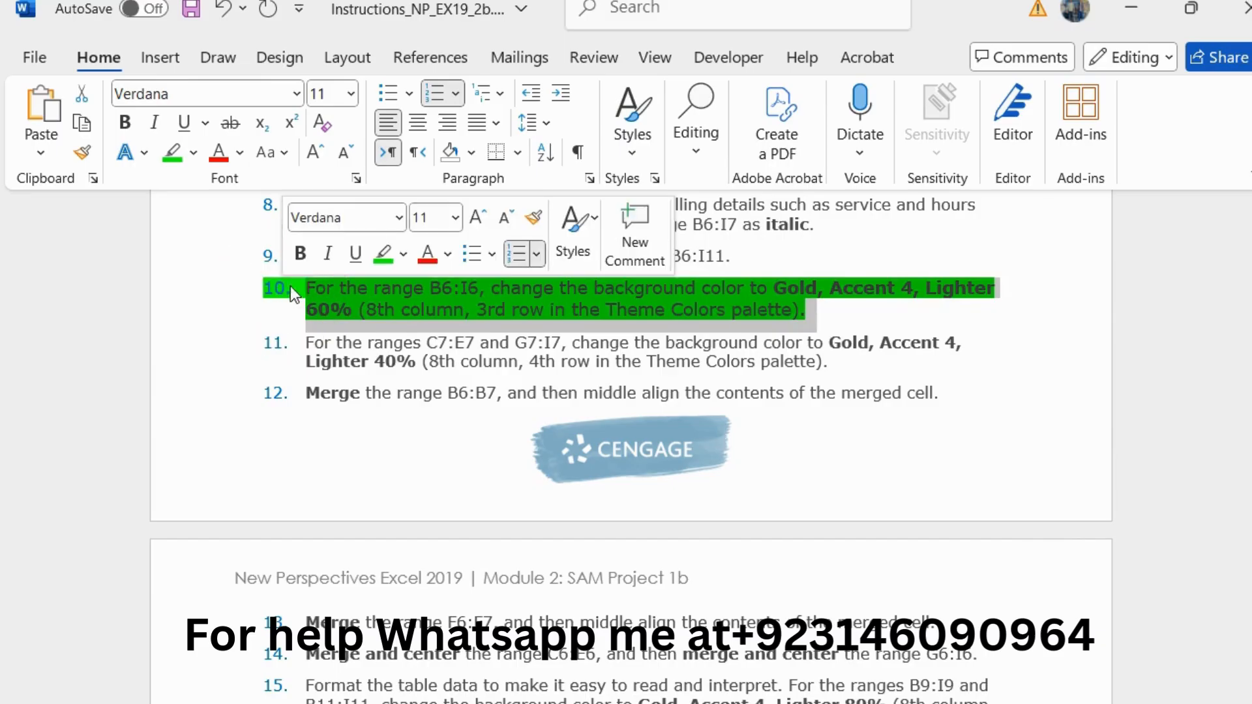
pyautogui.click(506, 218)
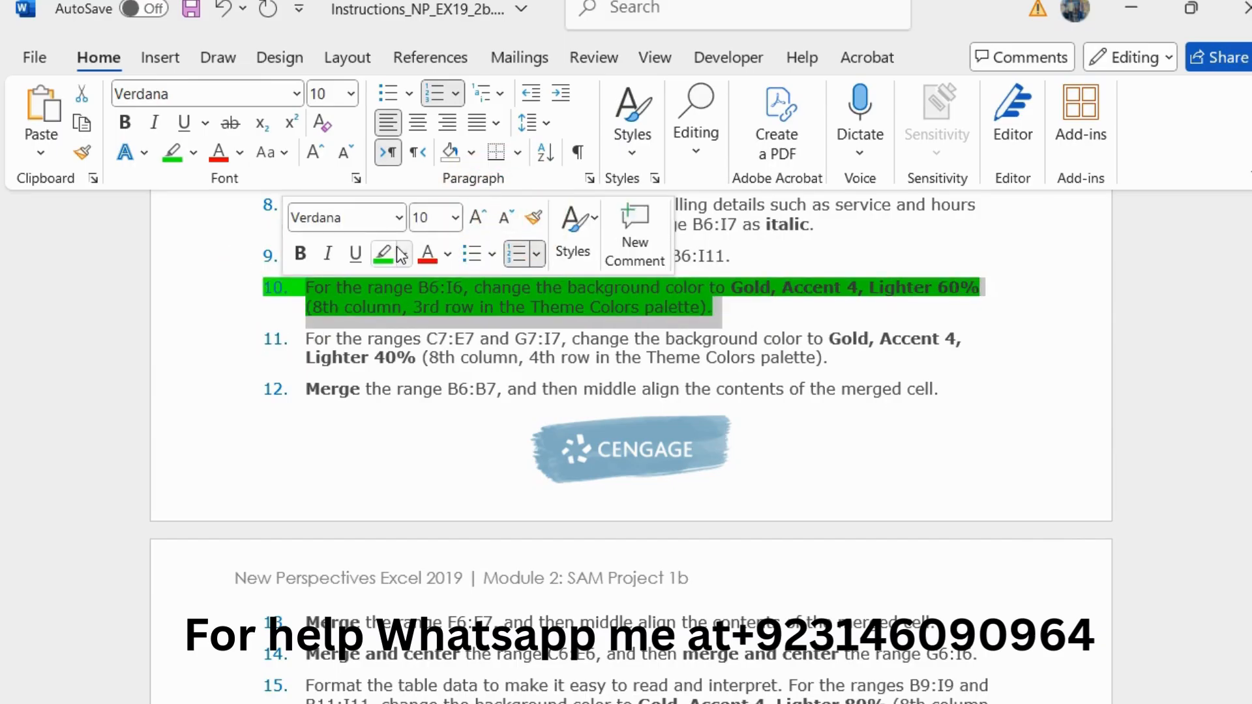
# Step: Enlarge the step 11 instruction about the C7:E7 and G7:I7 background color to 11 pt and highlight it in green
pyautogui.moveTo(306, 339); pyautogui.dragTo(836, 358)
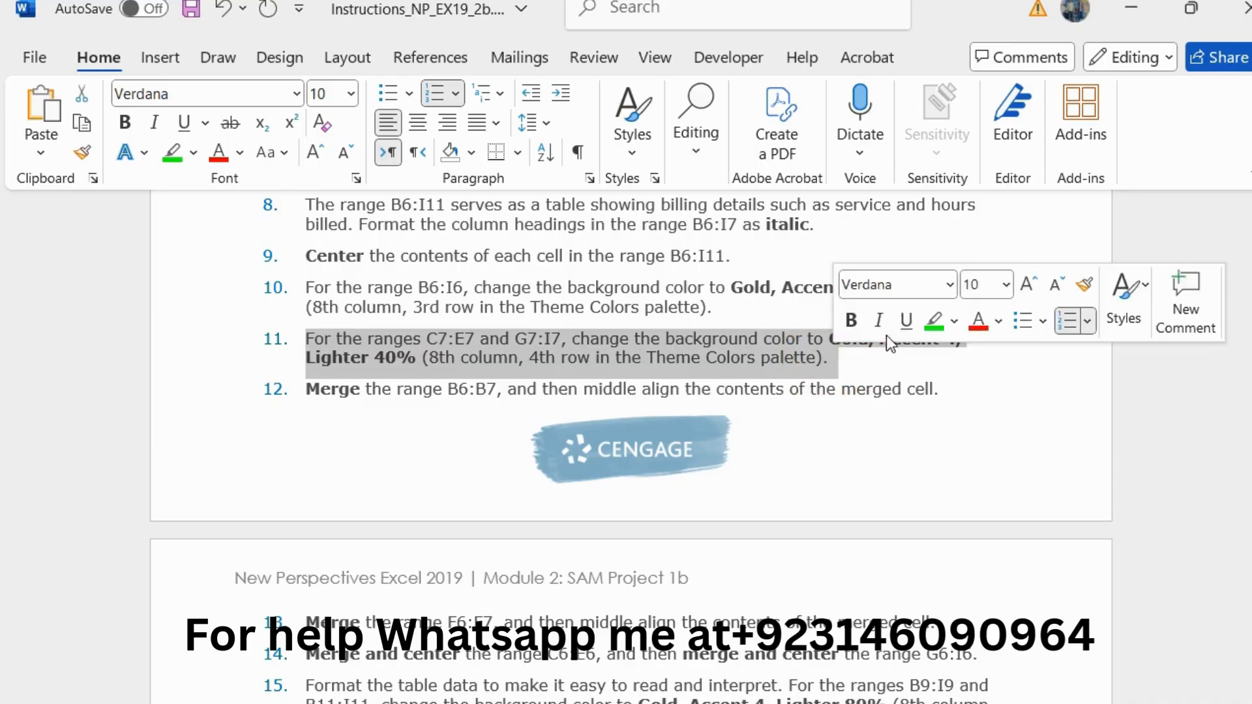
pyautogui.click(1028, 283)
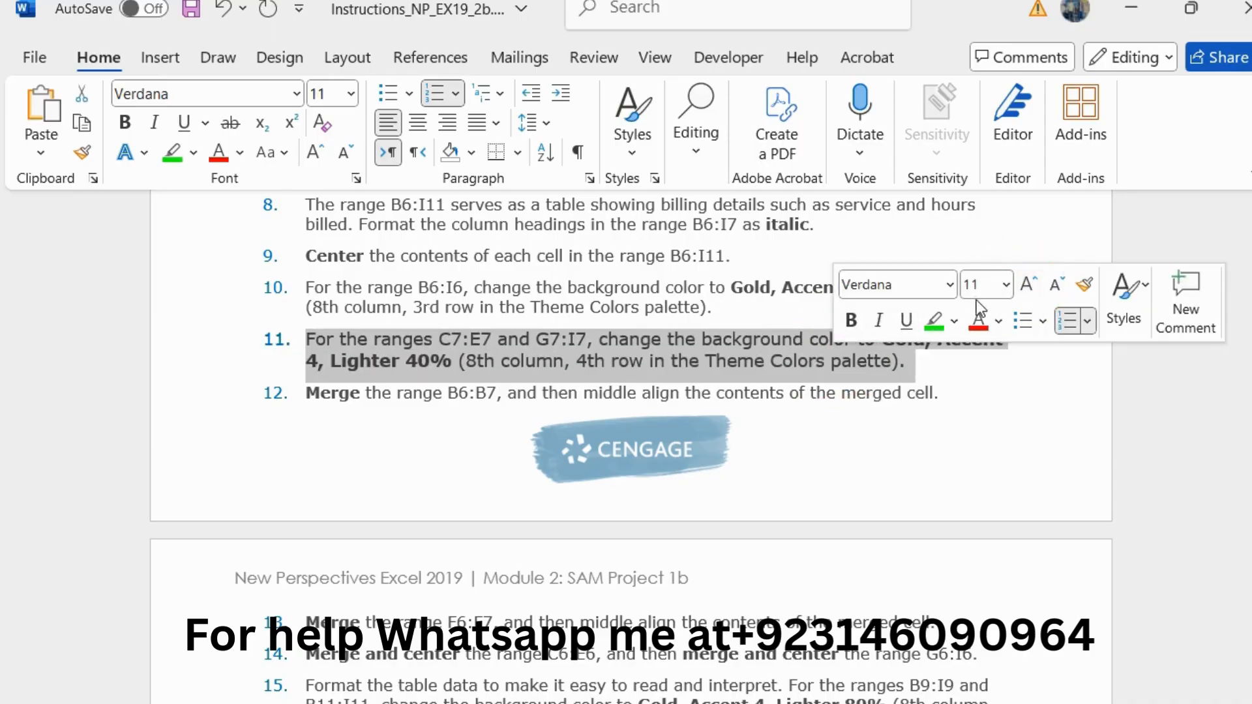
pyautogui.click(933, 319)
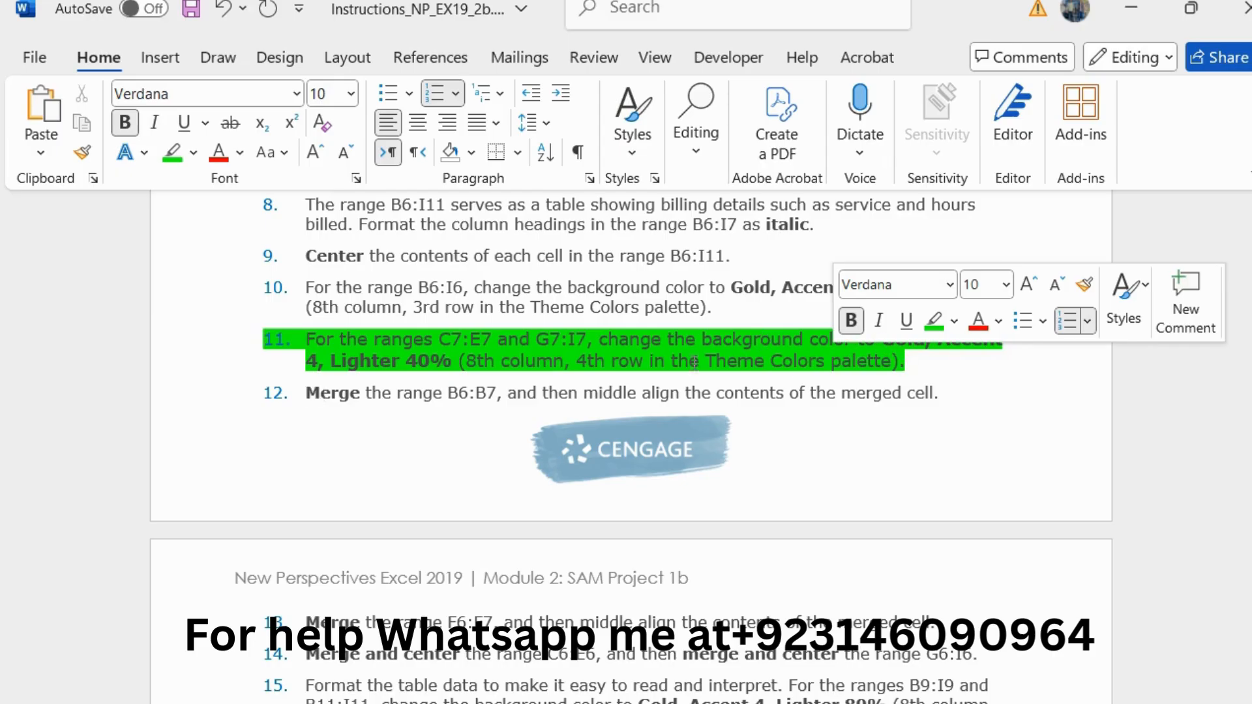
pyautogui.click(503, 311)
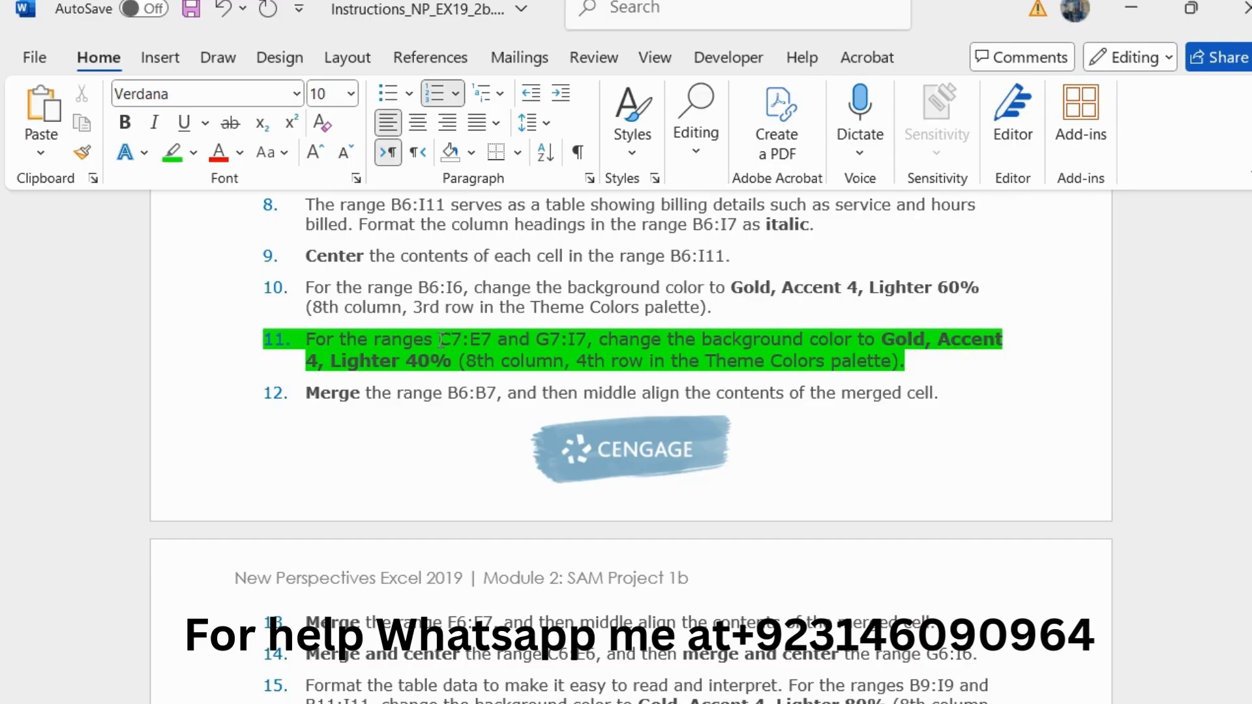
# Step: Copy the reference C7:E7 from step 11, switch to Excel, and fill ranges C7:E7 and G7:I7 with Gold, Accent 4, Lighter 40%
pyautogui.moveTo(439, 339); pyautogui.dragTo(479, 335)
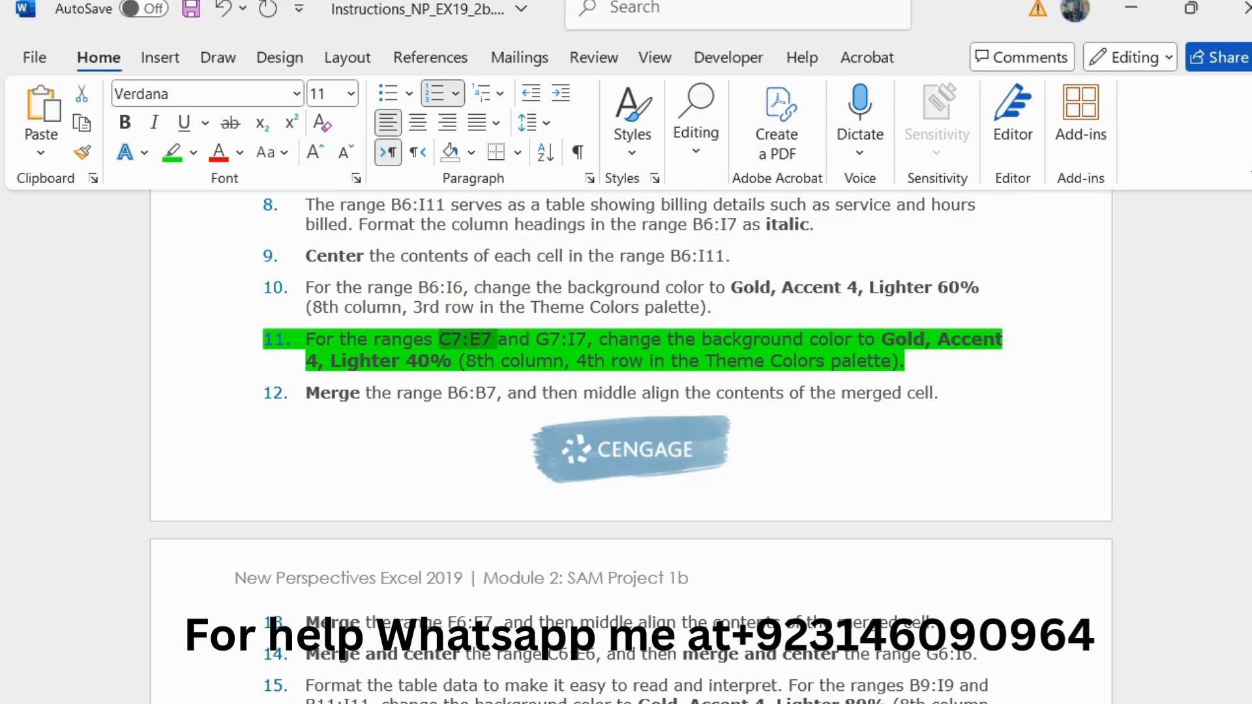
pyautogui.moveTo(1251, 330)
pyautogui.click(1174, 345)
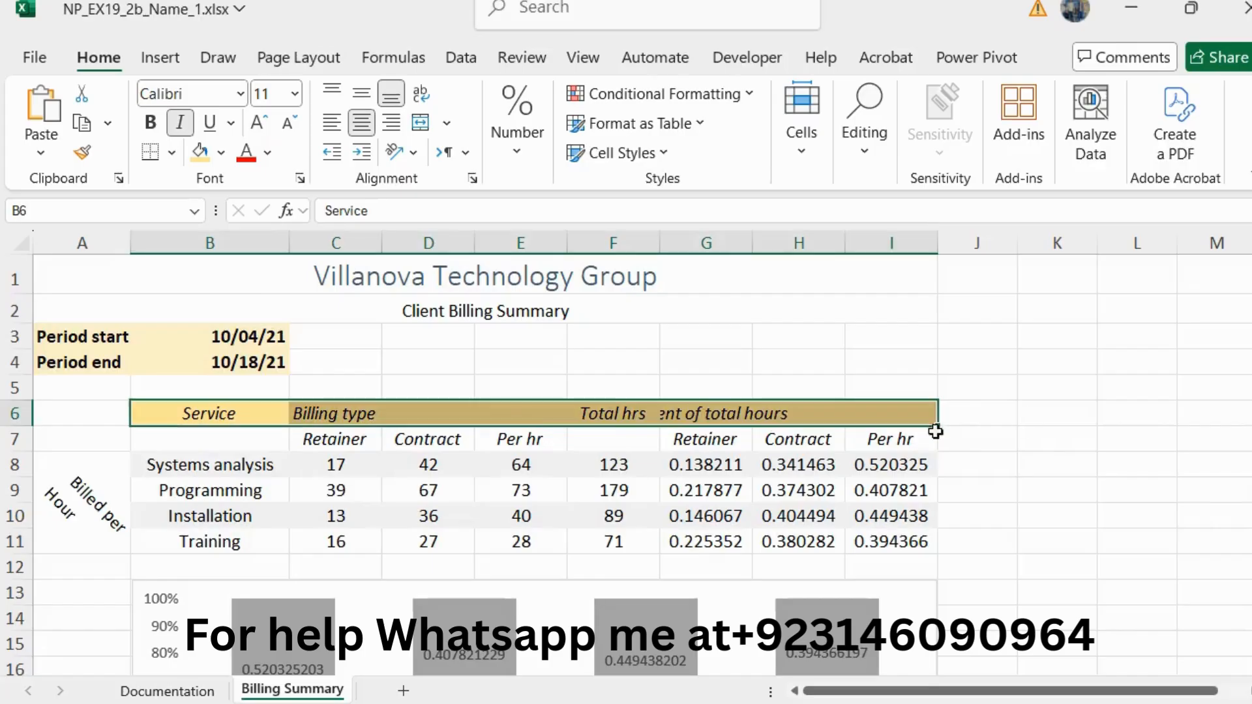
pyautogui.click(94, 215)
pyautogui.write('C7:E7')
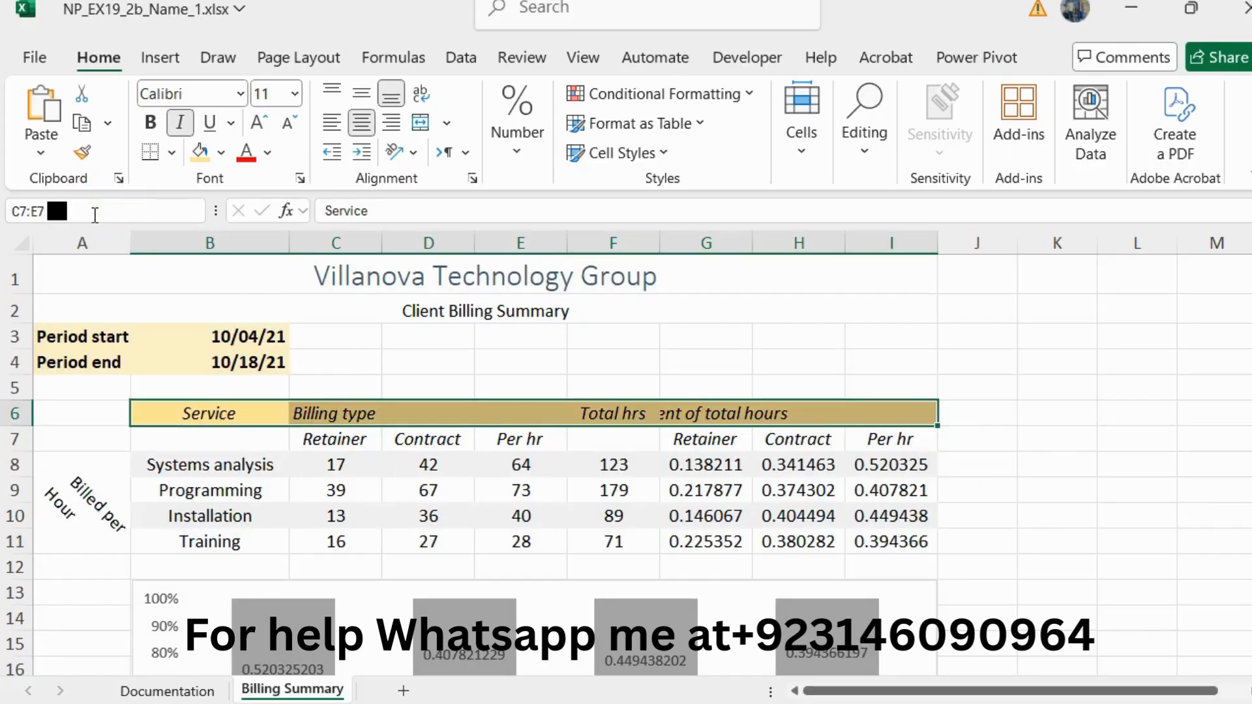
pyautogui.press('Return')
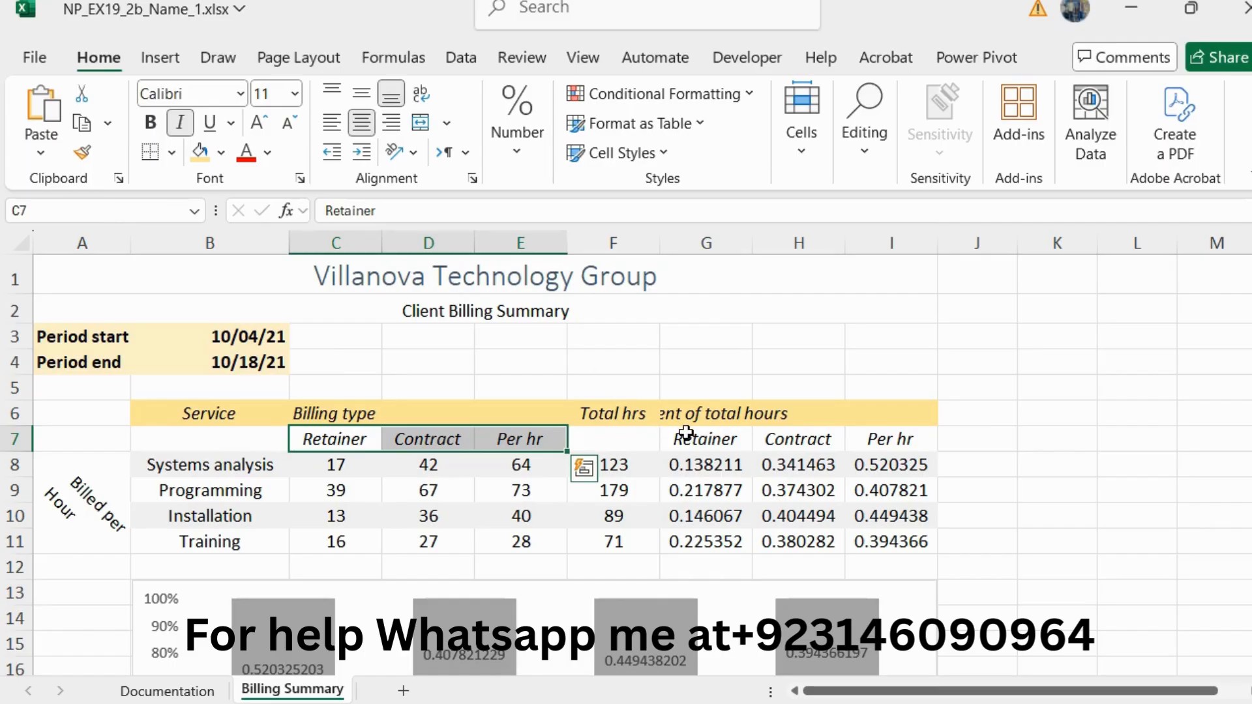
pyautogui.moveTo(685, 433); pyautogui.dragTo(874, 438)
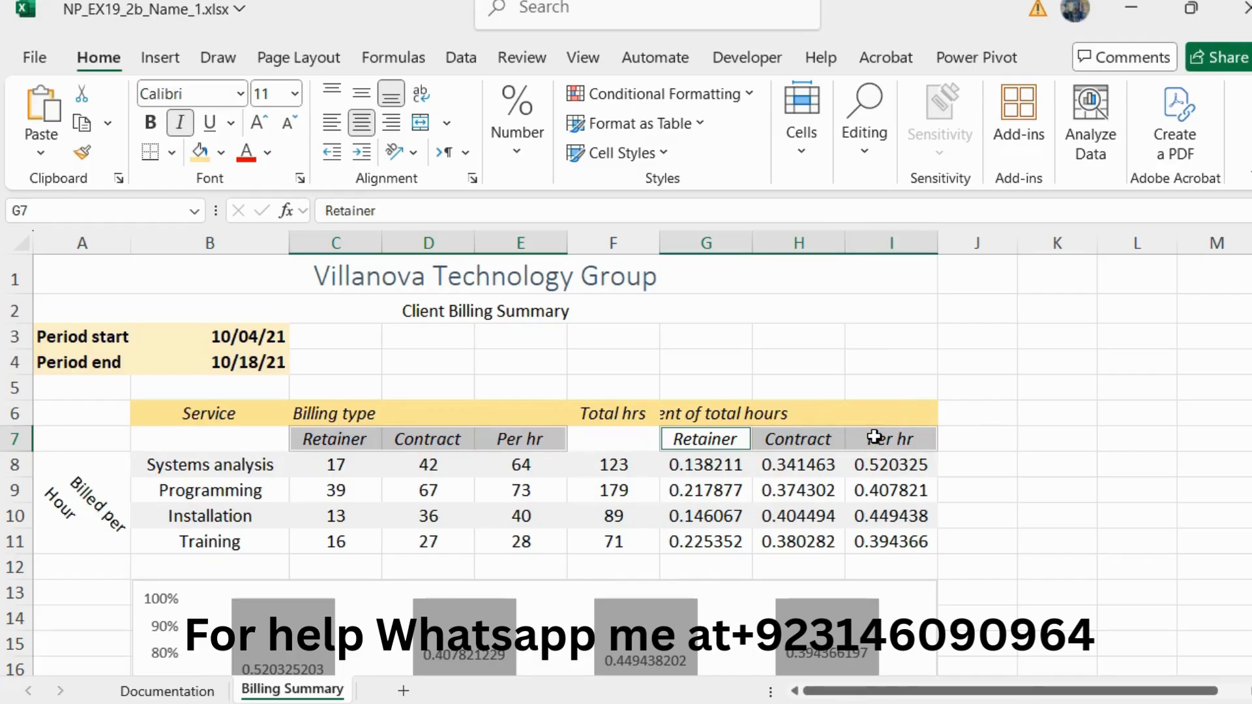
pyautogui.click(222, 151)
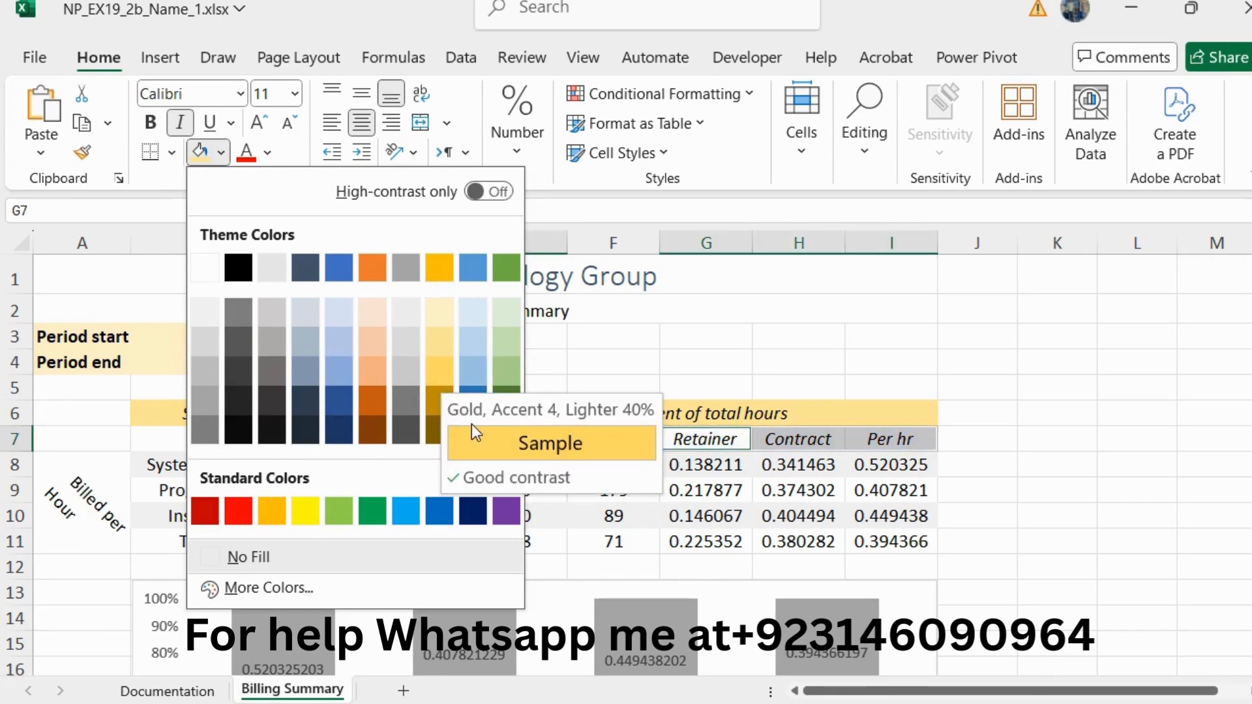
pyautogui.click(442, 370)
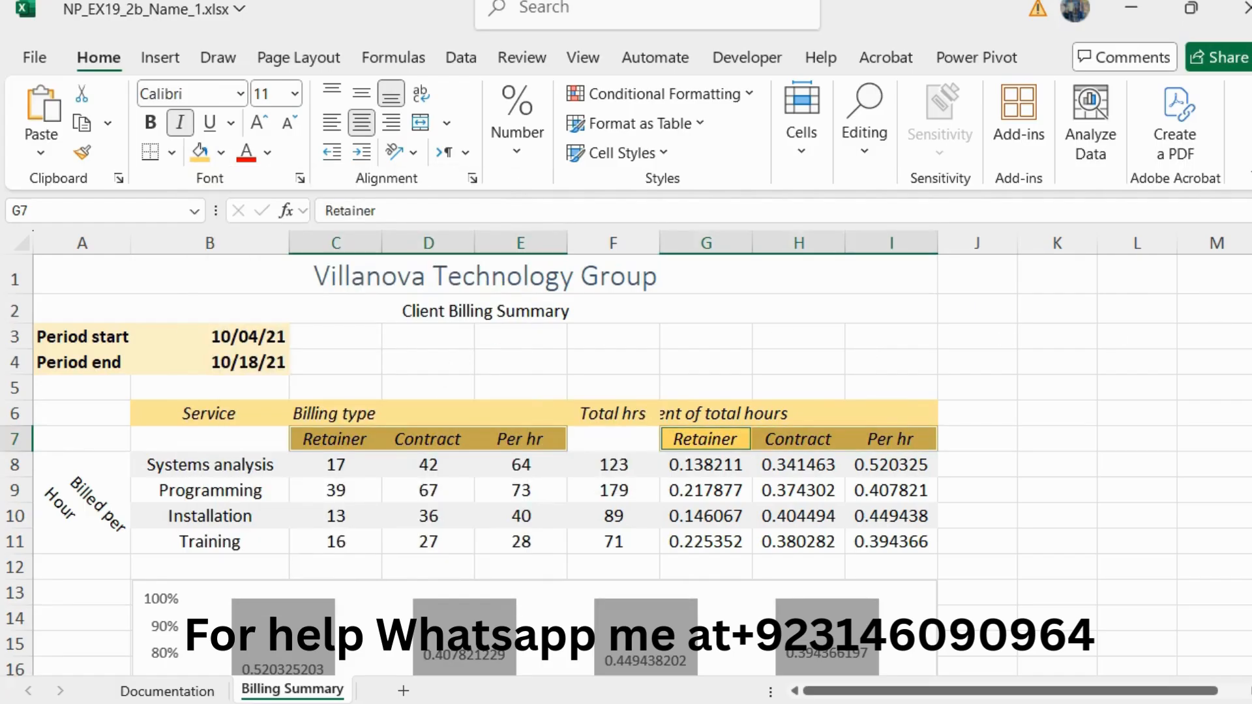
# Step: Return to the Word instructions, reset the step 11 text to 10 pt and remove its green highlighting
pyautogui.hotkey('alt', 'Tab')
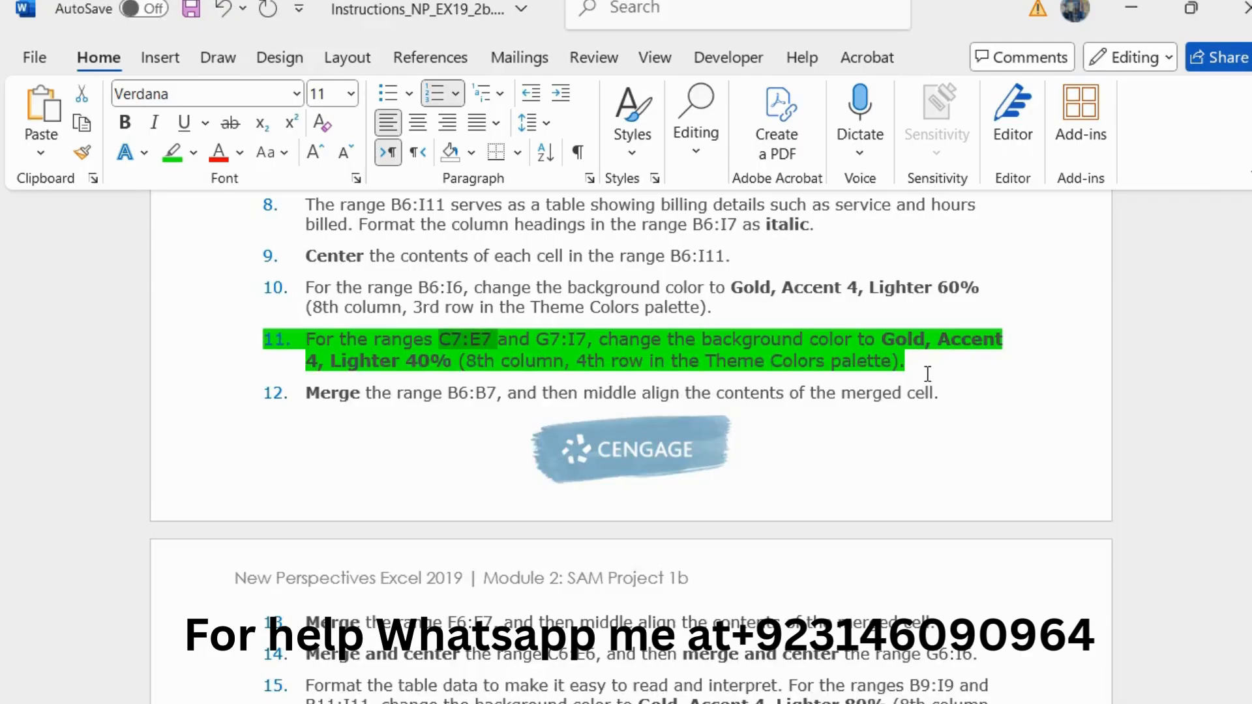
pyautogui.moveTo(913, 362); pyautogui.dragTo(225, 341)
pyautogui.click(530, 274)
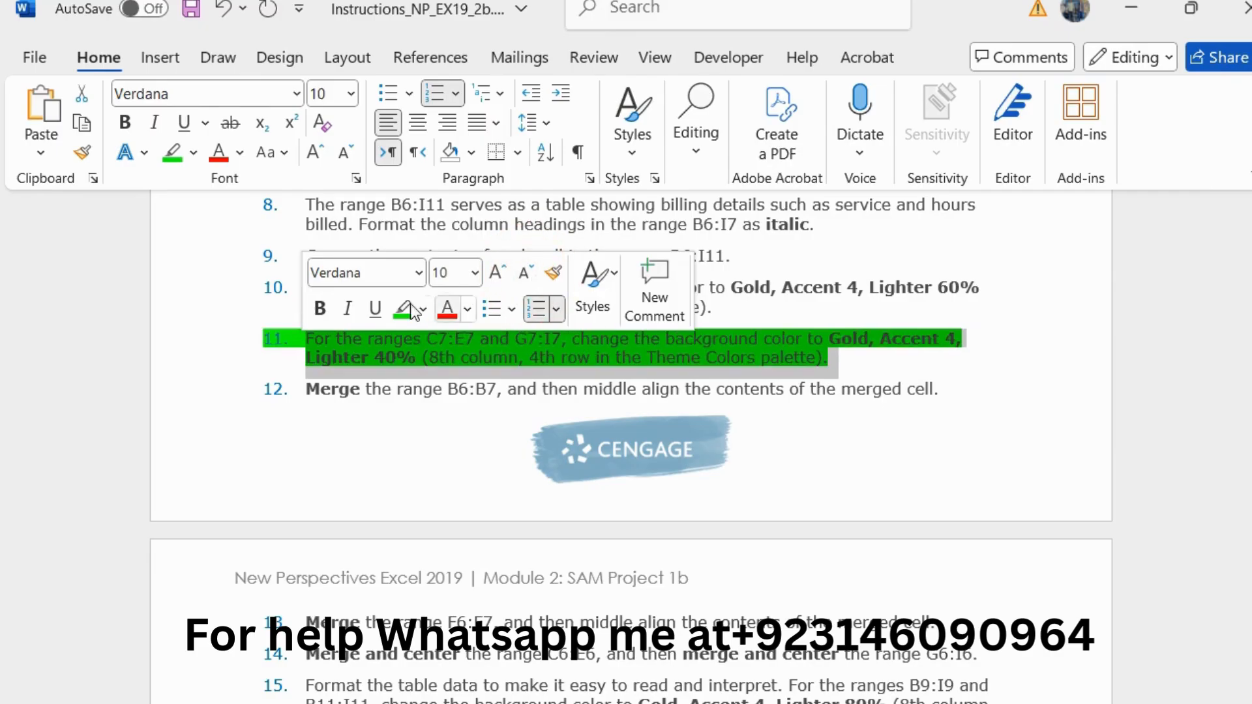
pyautogui.click(400, 306)
# Step: Enlarge the step 12 instruction about merging B6:B7 to 11 pt and highlight it in green
pyautogui.scroll(-1, 635, 362)
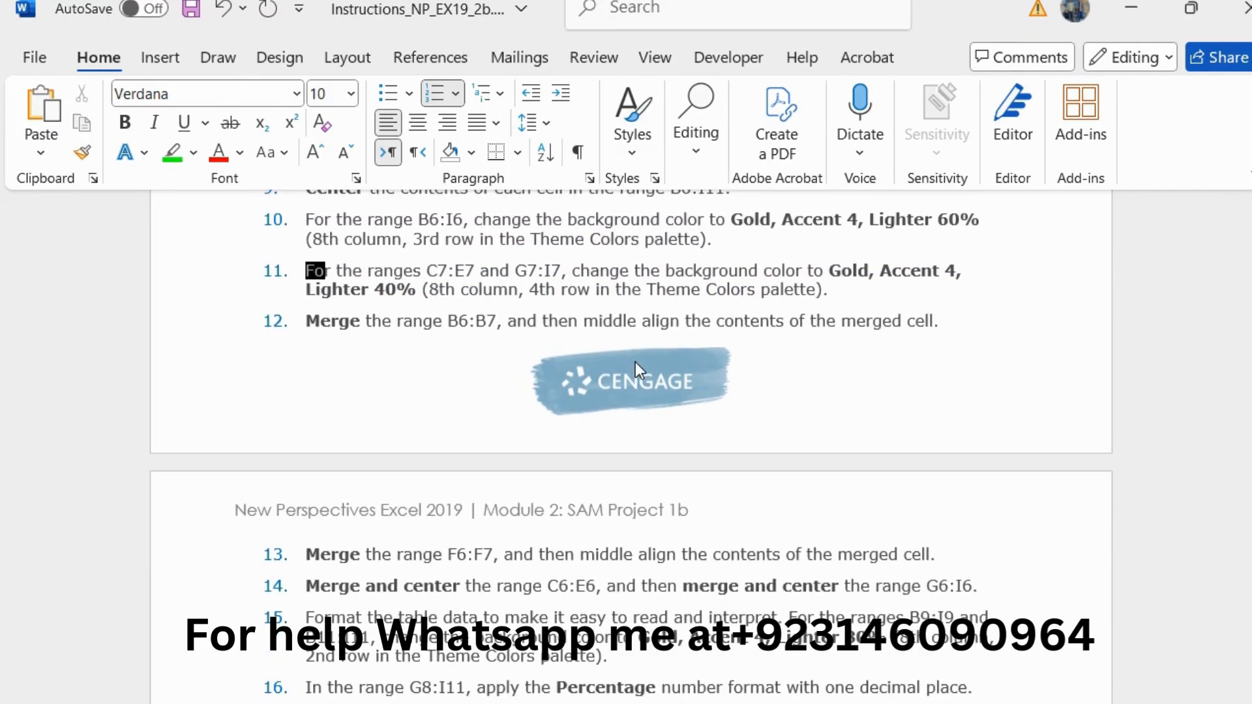
pyautogui.moveTo(949, 318); pyautogui.dragTo(310, 323)
pyautogui.click(515, 251)
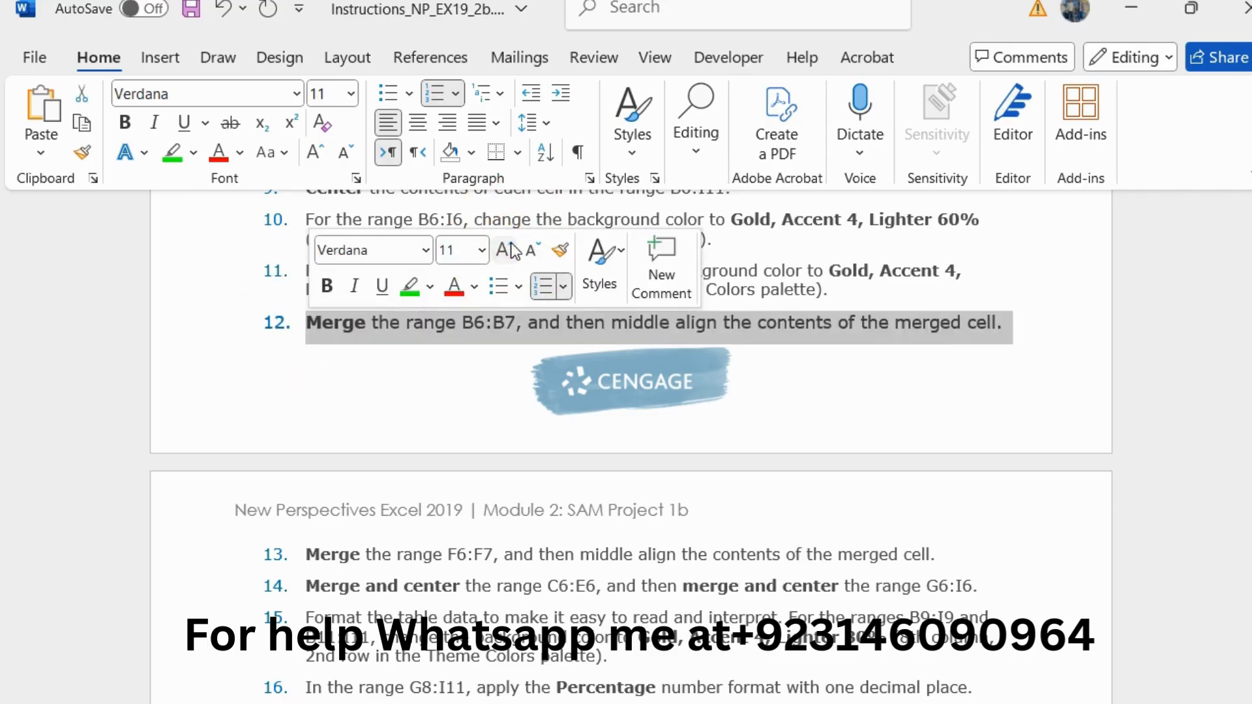
pyautogui.click(409, 286)
pyautogui.click(445, 318)
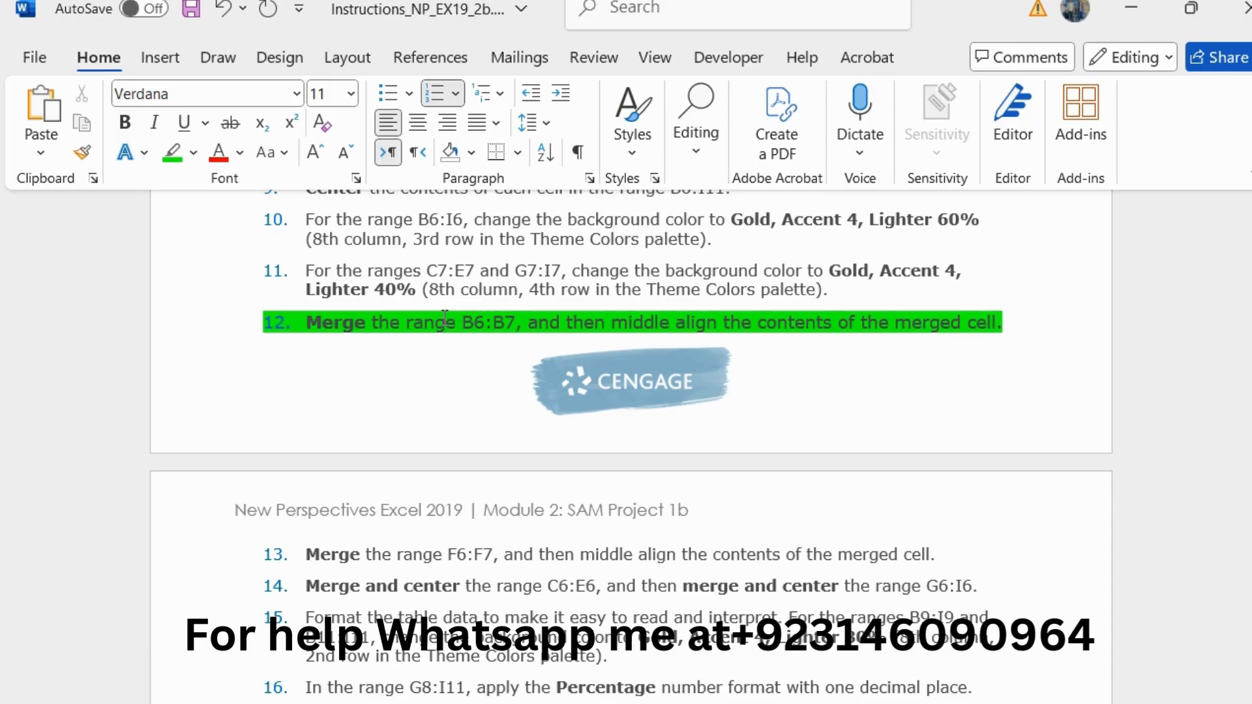
# Step: Copy the reference B6:B7 from step 12, switch to Excel, and middle-align the range B6:B7
pyautogui.moveTo(462, 321); pyautogui.dragTo(503, 319)
pyautogui.hotkey('ctrl', 'c')
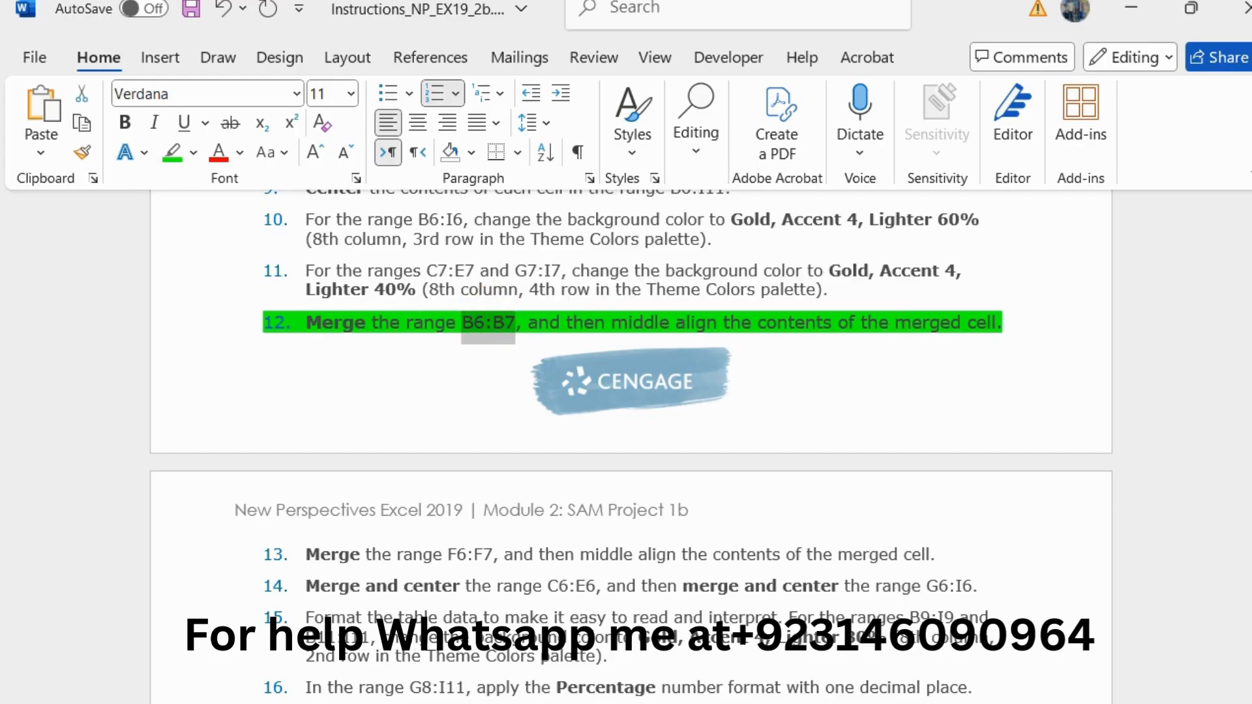
pyautogui.hotkey('alt', 'Tab')
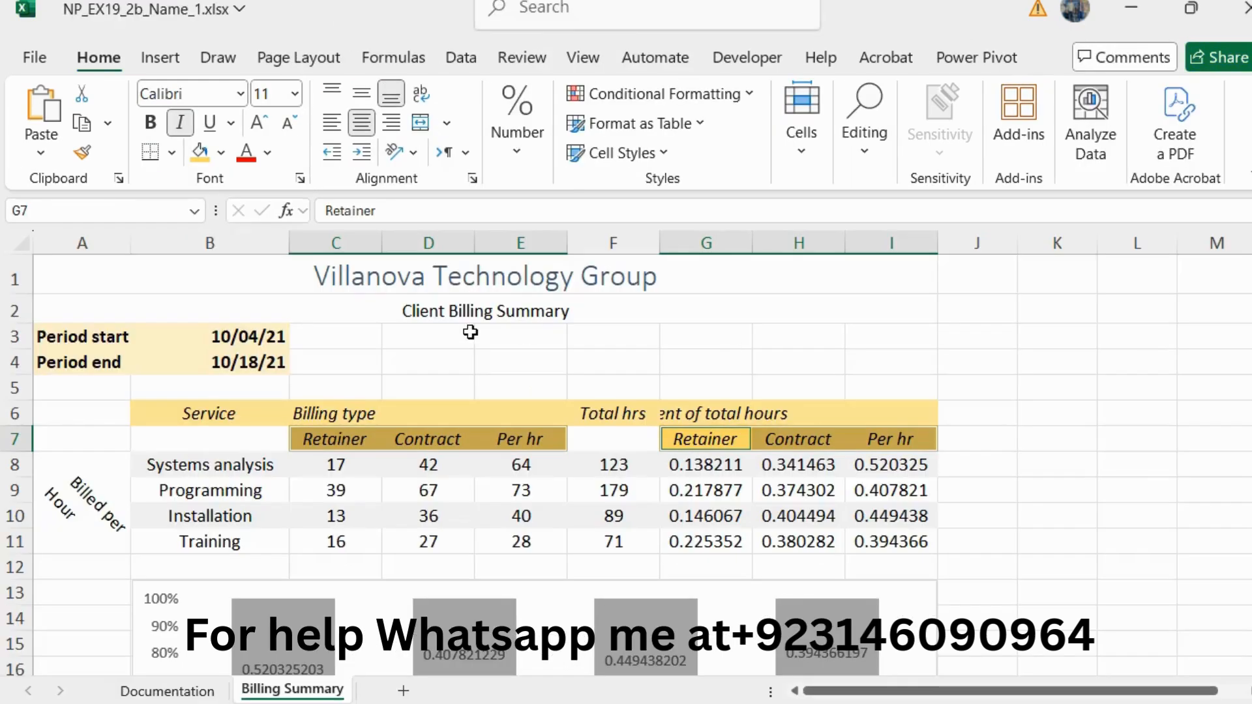
pyautogui.click(114, 207)
pyautogui.hotkey('ctrl', 'v')
pyautogui.press('Return')
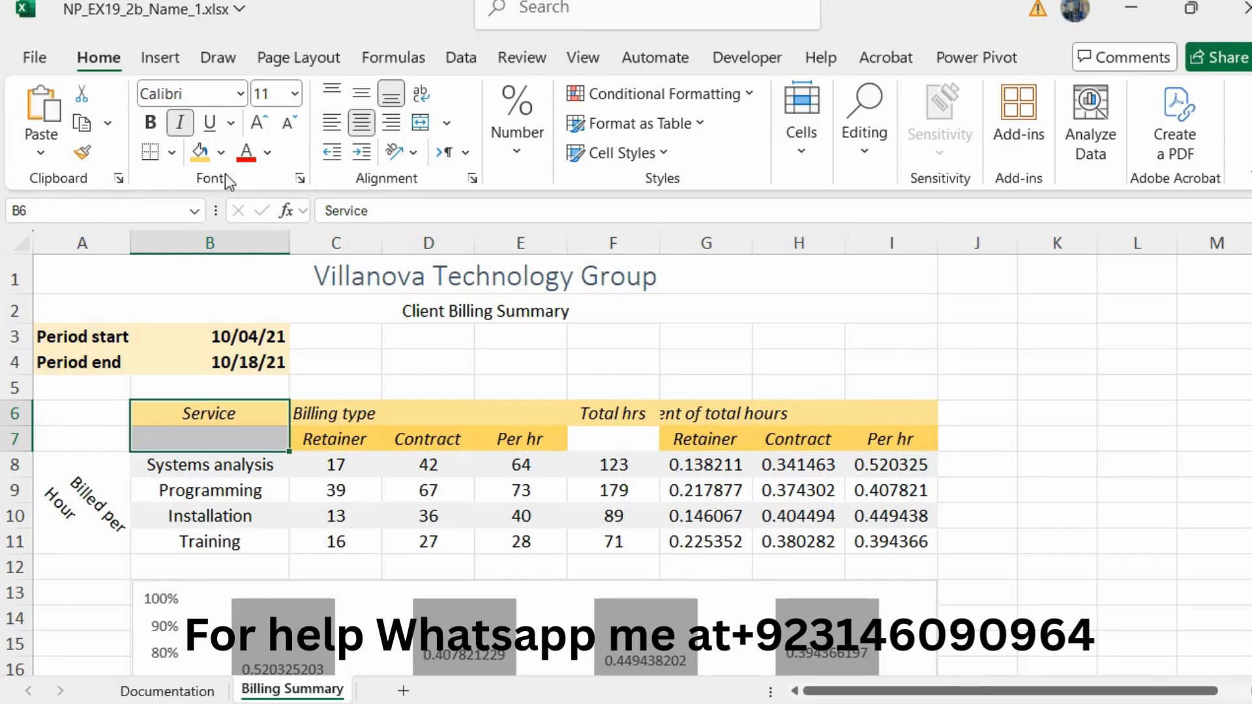
pyautogui.click(369, 98)
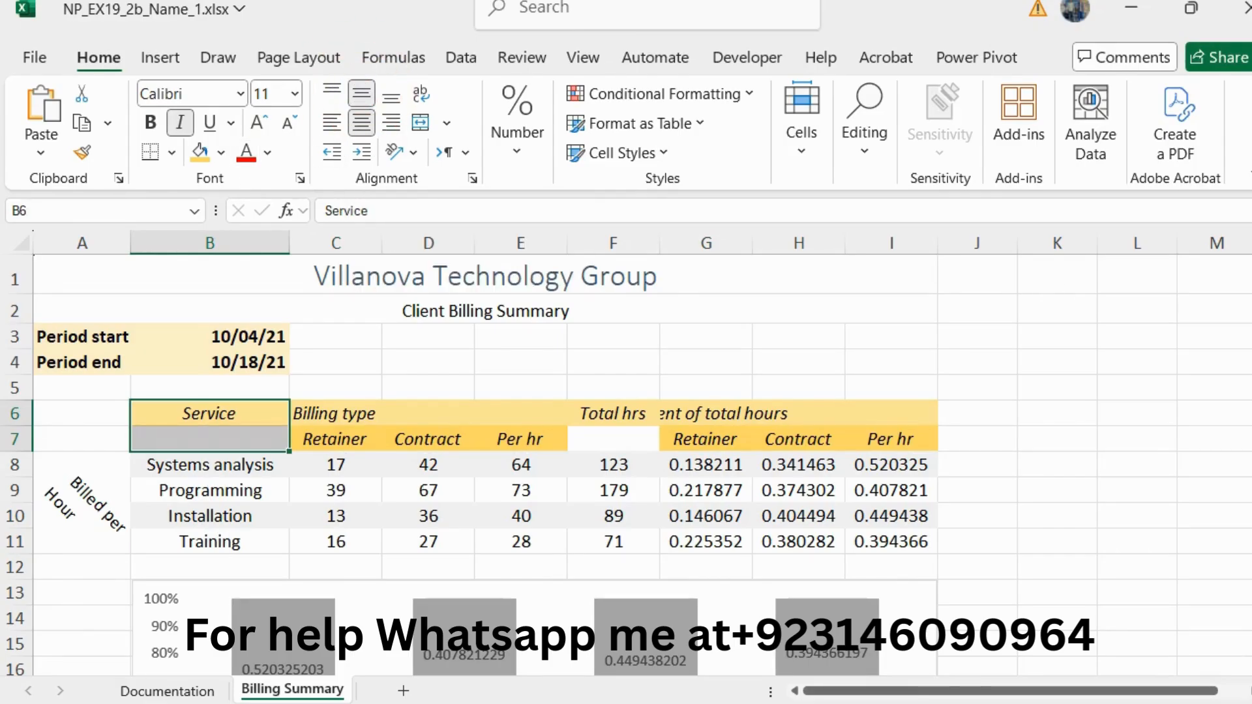
# Step: Recheck step 12 in the Word instructions, return to Excel, and merge cells B6:B7 with the contents middle-aligned
pyautogui.hotkey('alt', 'Tab')
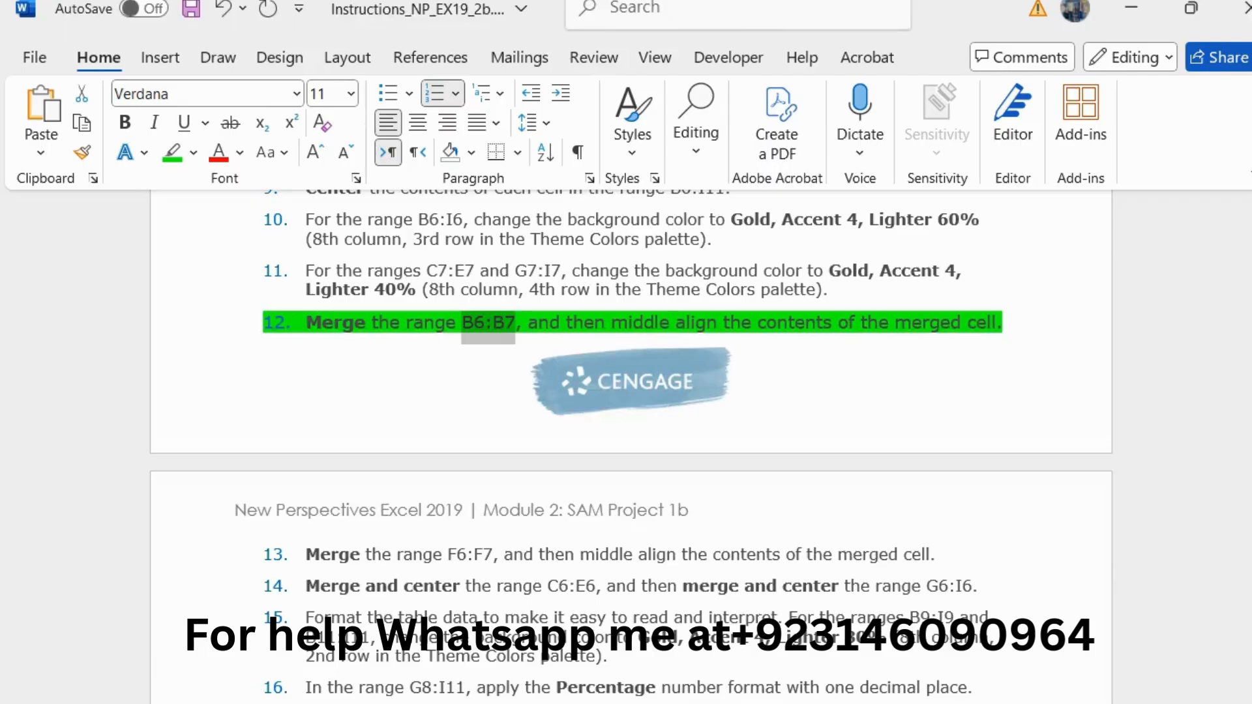
pyautogui.hotkey('alt', 'Tab')
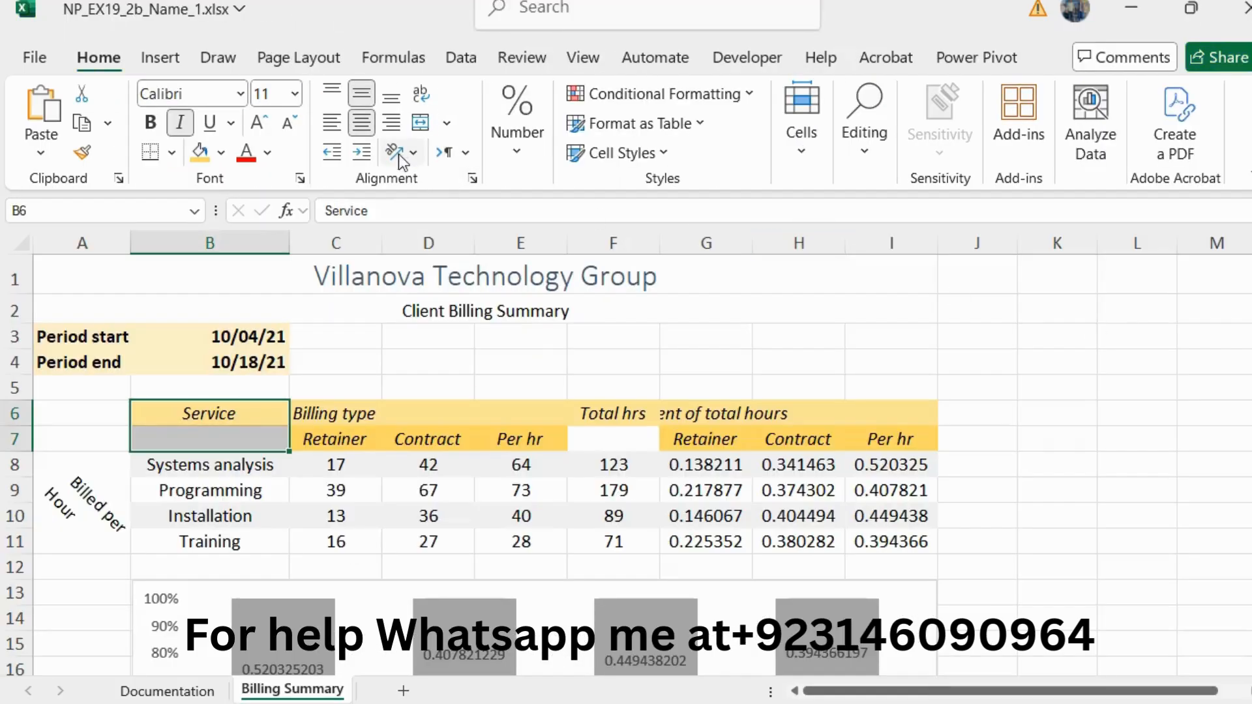
pyautogui.click(447, 123)
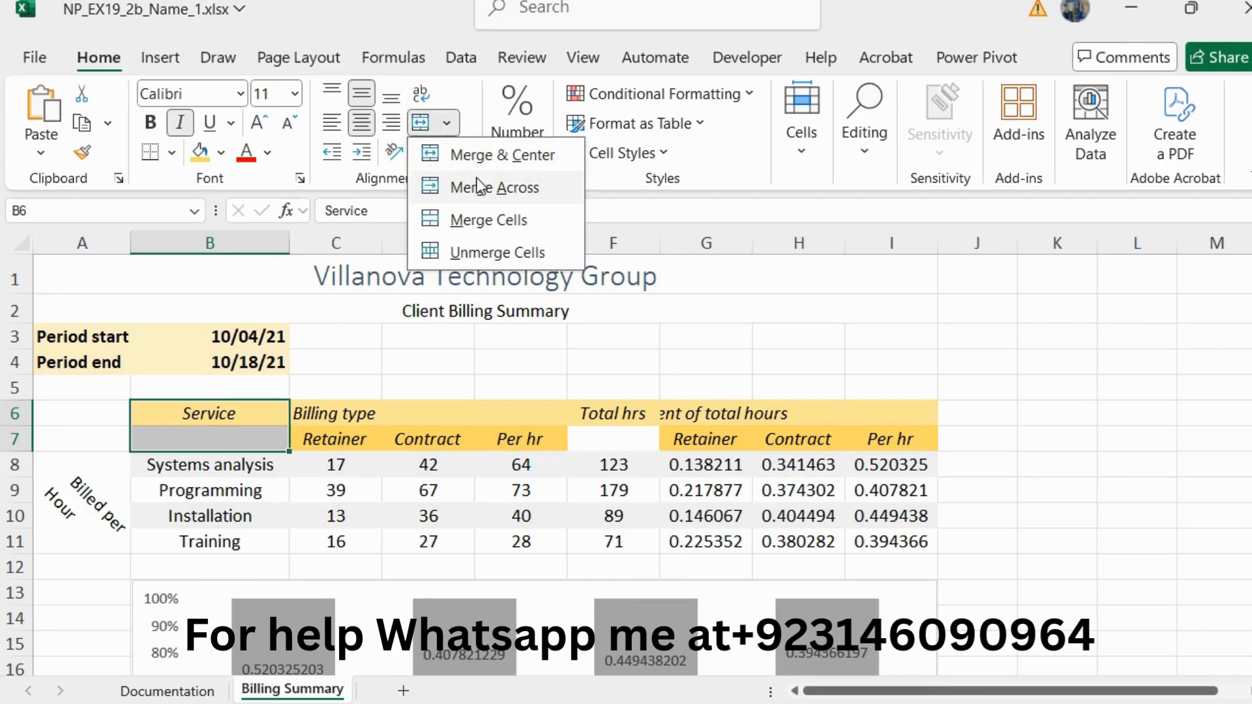
pyautogui.click(481, 218)
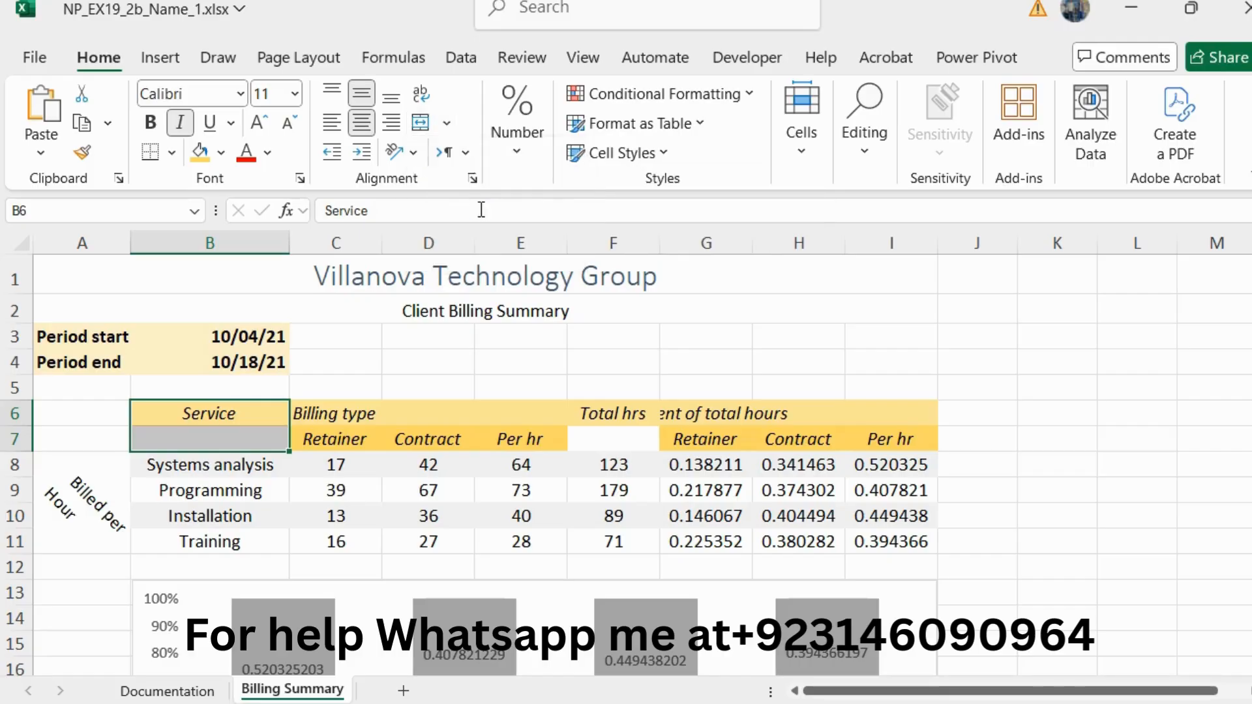
pyautogui.click(448, 123)
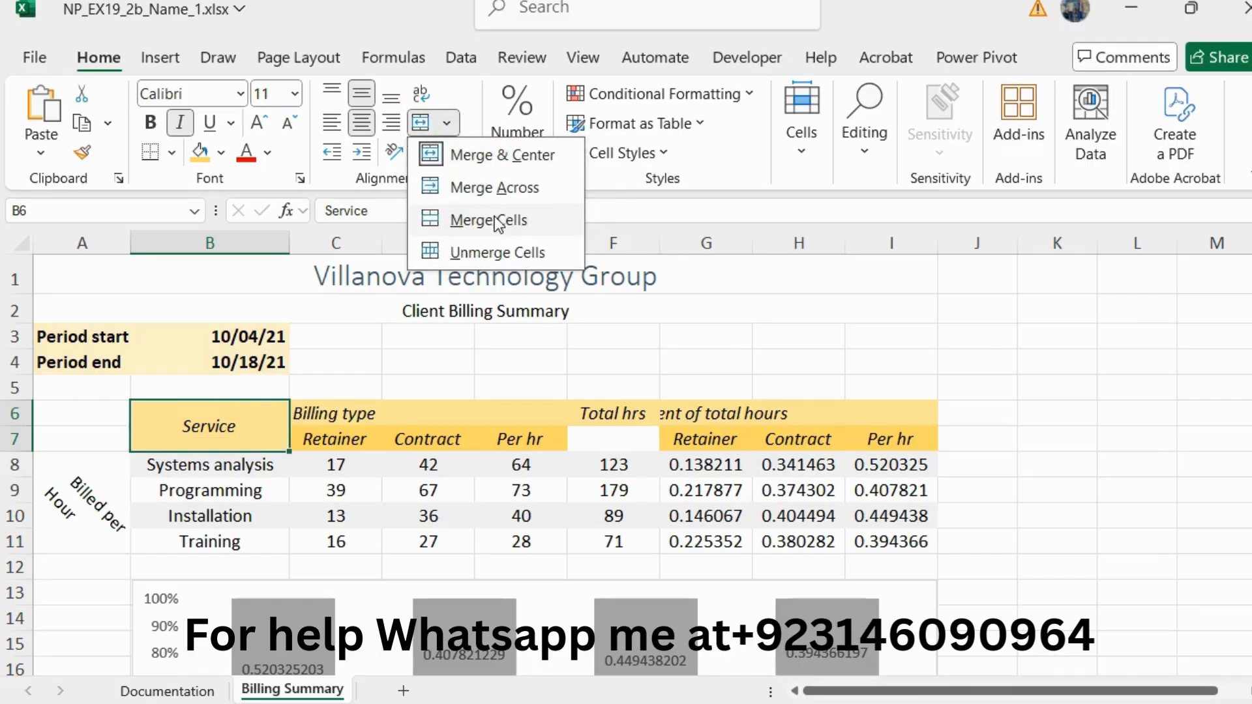
pyautogui.click(363, 101)
pyautogui.click(363, 101)
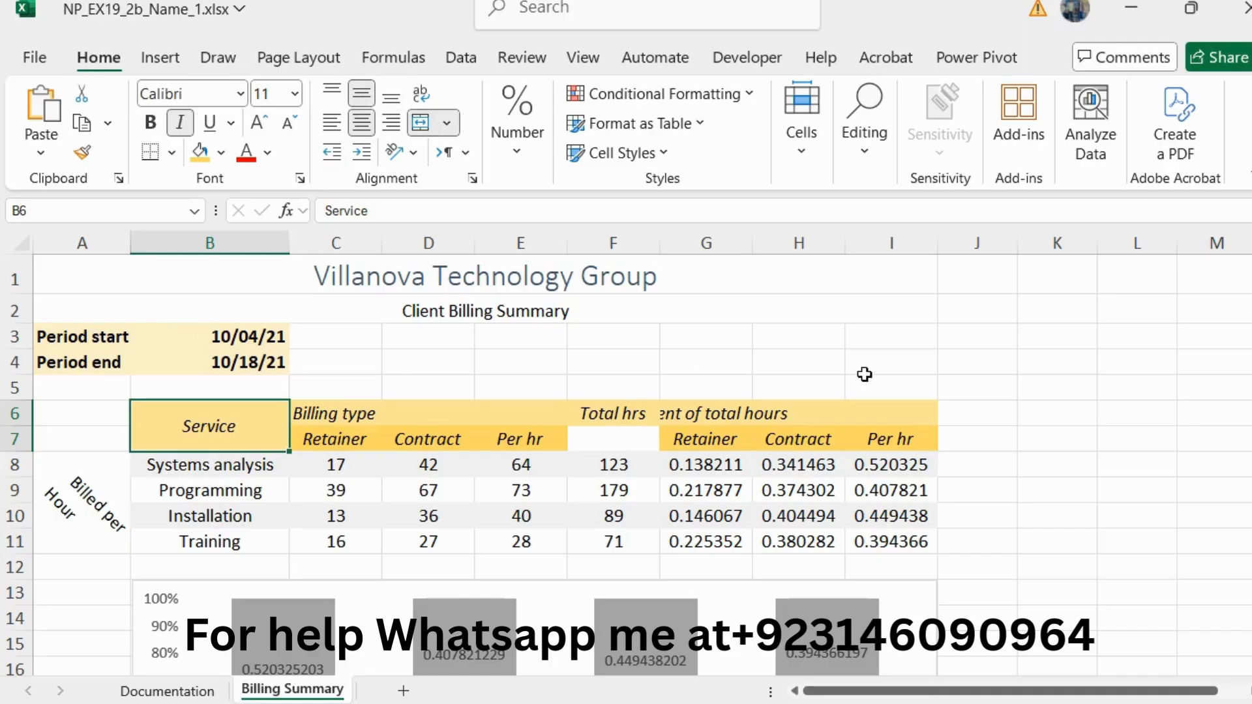
# Step: Switch to the Word instructions, reset the step 12 text to 10 pt and remove its green highlighting
pyautogui.hotkey('alt', 'Tab')
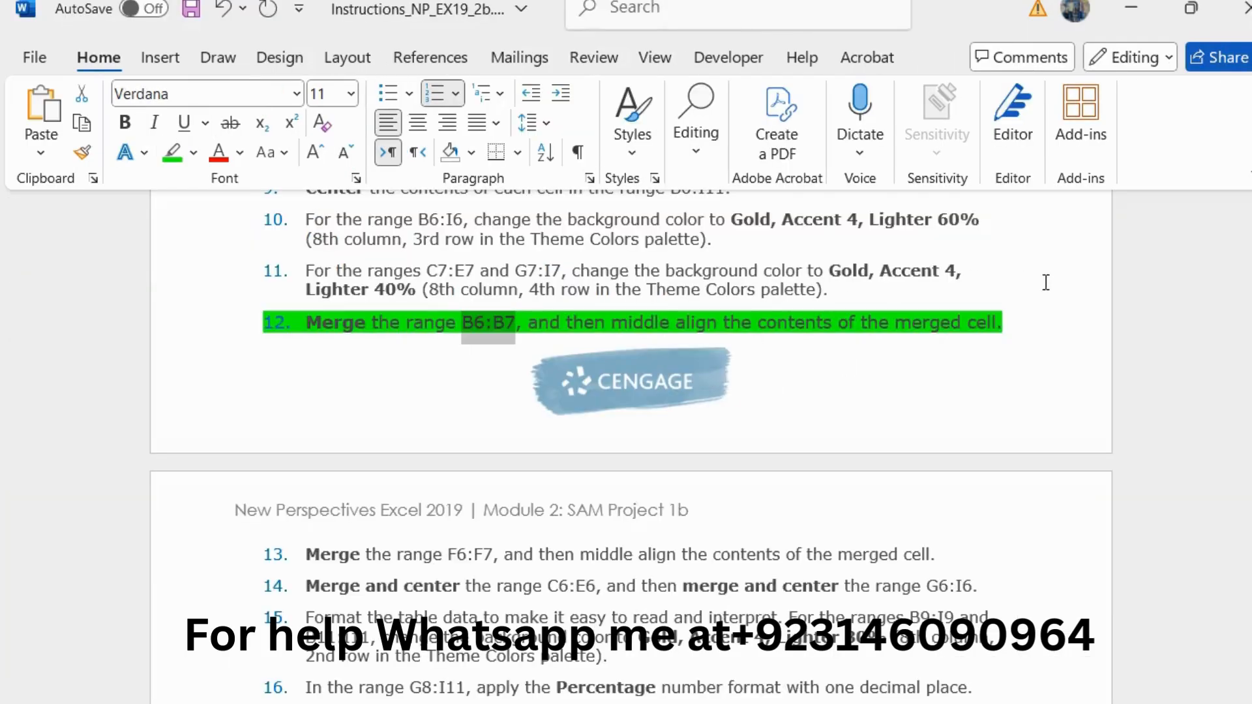
pyautogui.moveTo(1013, 319); pyautogui.dragTo(316, 338)
pyautogui.click(539, 264)
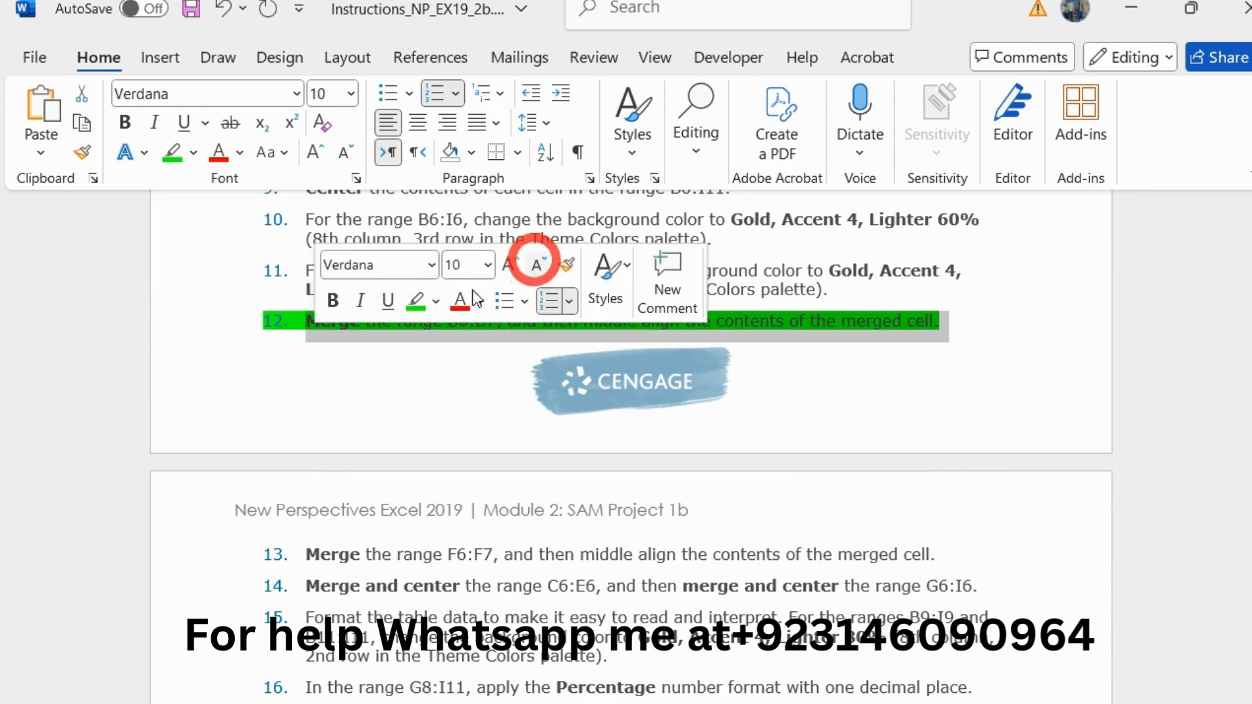
pyautogui.click(413, 304)
# Step: Enlarge the step 13 instruction about merging F6:F7 to 11 pt and highlight it in green
pyautogui.scroll(-5, 436, 411)
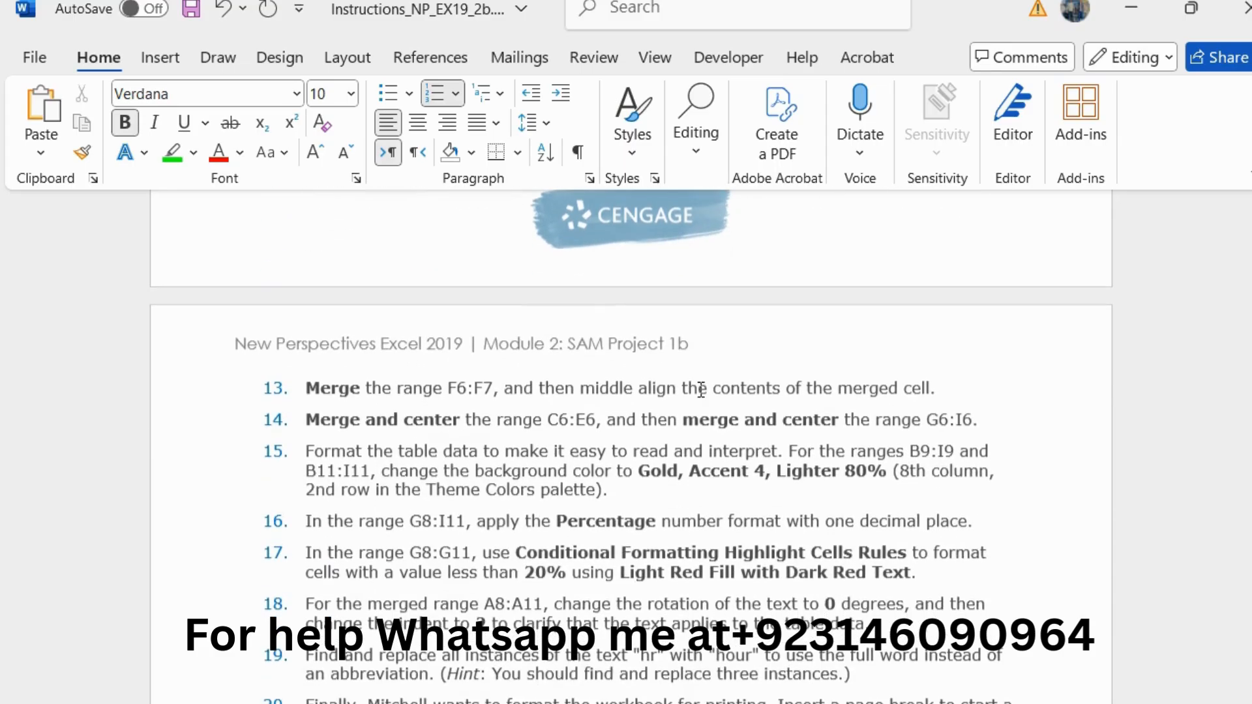
pyautogui.moveTo(939, 389); pyautogui.dragTo(342, 386)
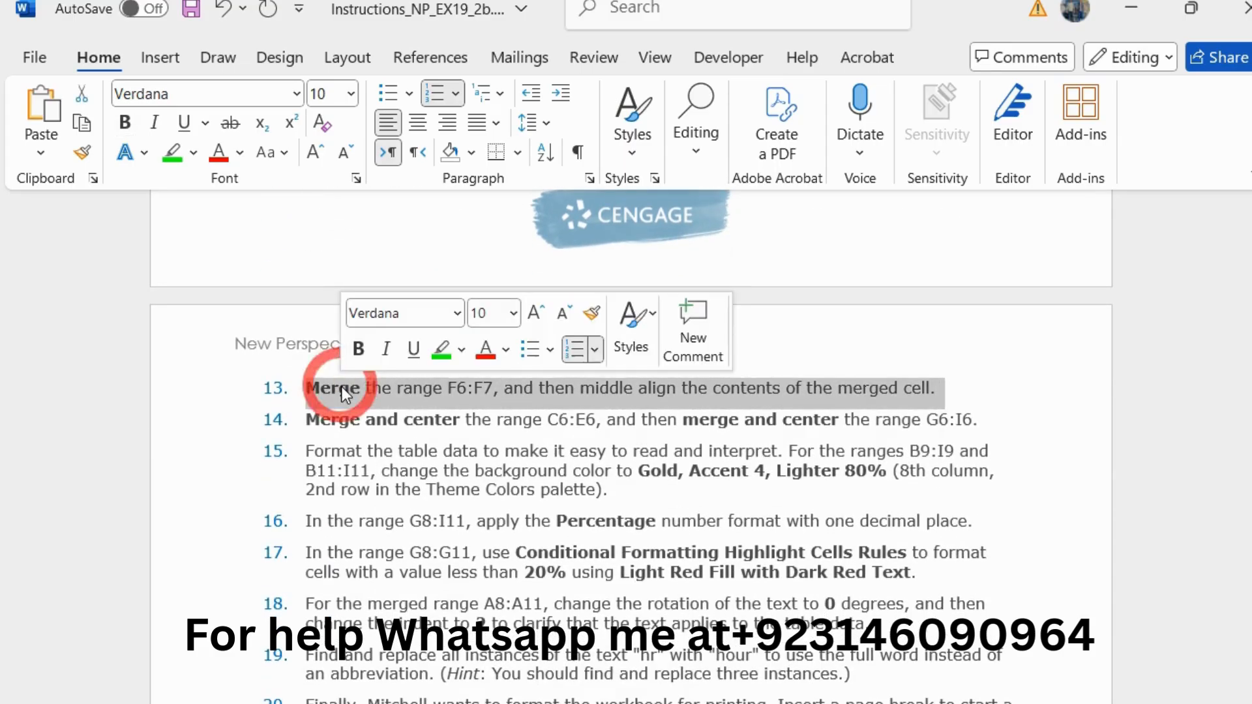
pyautogui.click(532, 316)
pyautogui.click(444, 349)
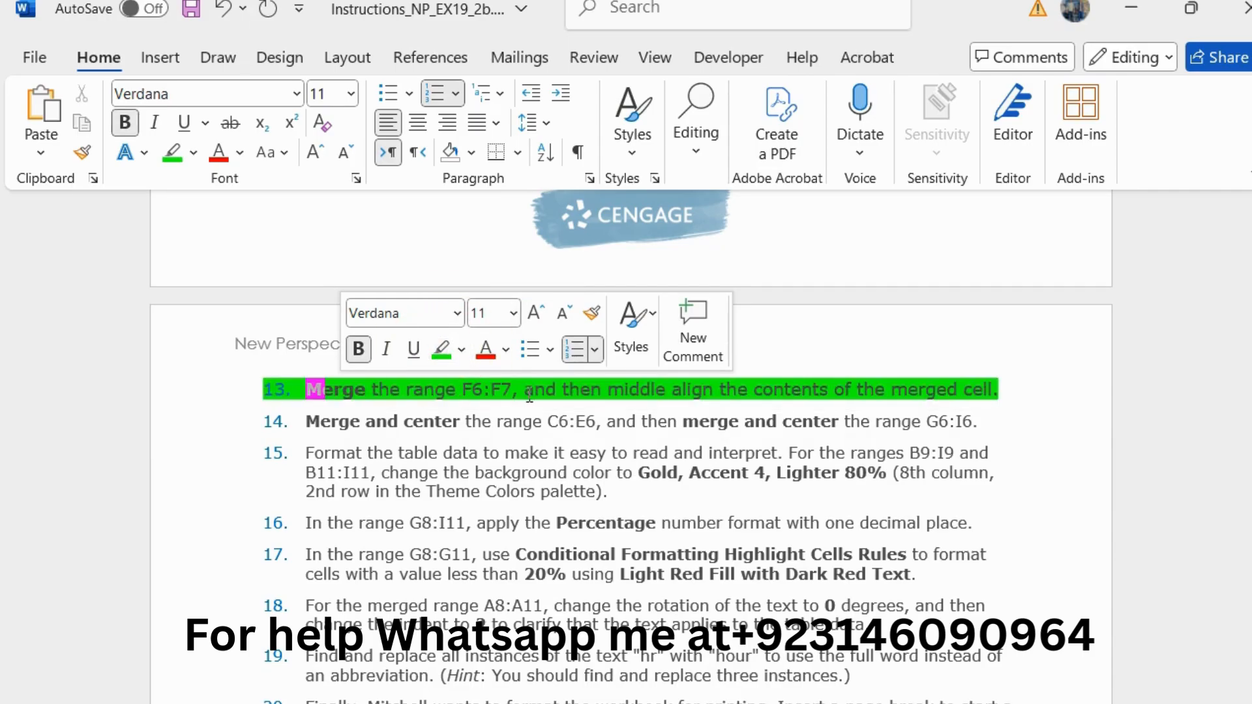
# Step: Copy the reference F6:F7 from step 13, switch to Excel, and merge and middle-align the range F6:F7
pyautogui.click(466, 388)
pyautogui.moveTo(466, 389); pyautogui.dragTo(509, 388)
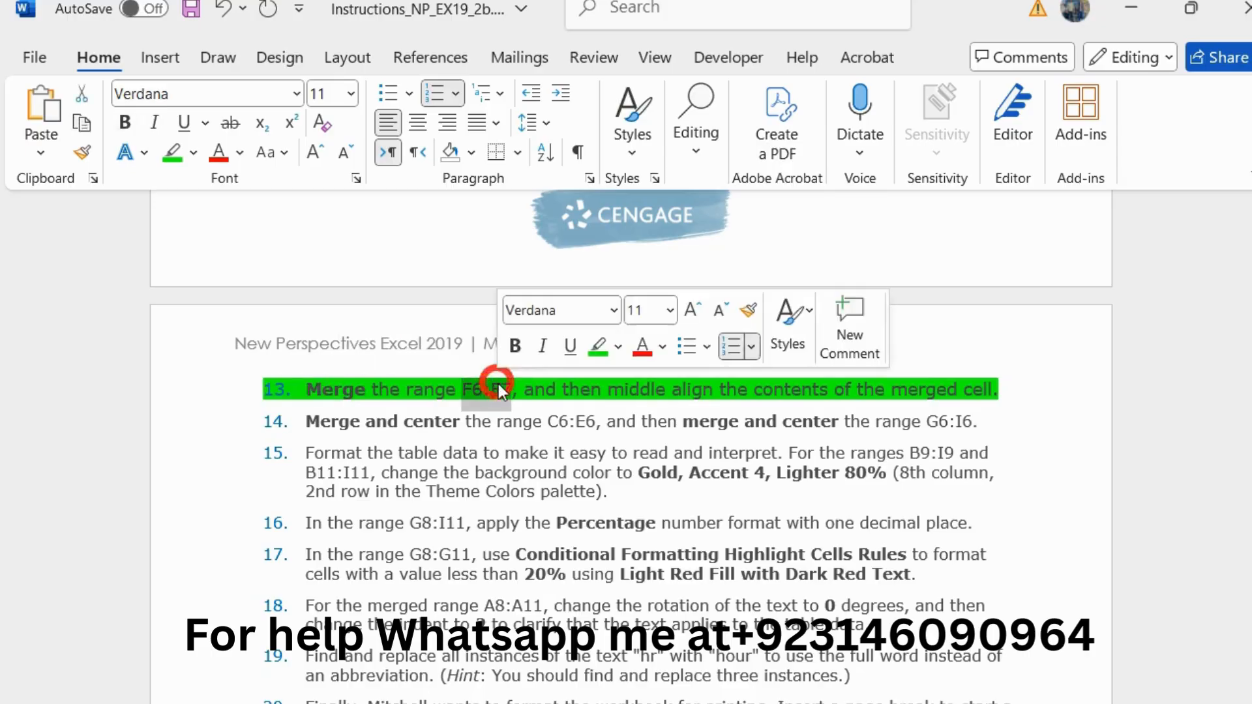
pyautogui.hotkey('alt', 'Tab')
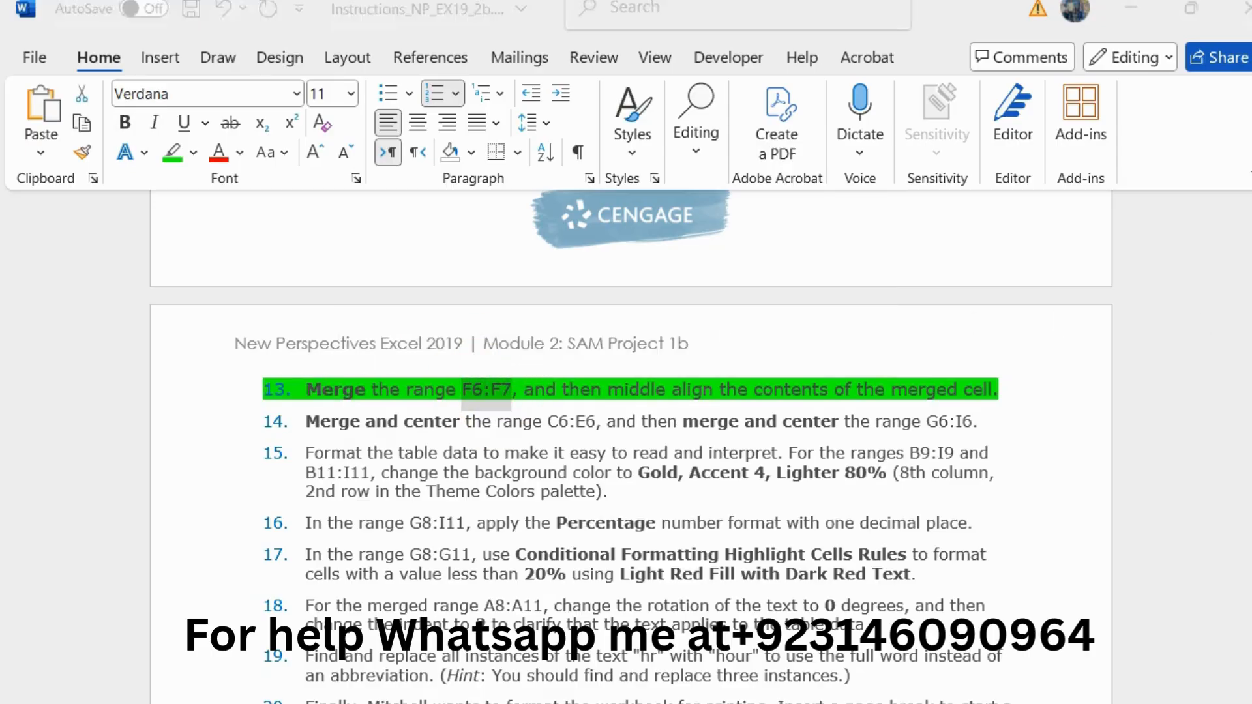
pyautogui.click(32, 210)
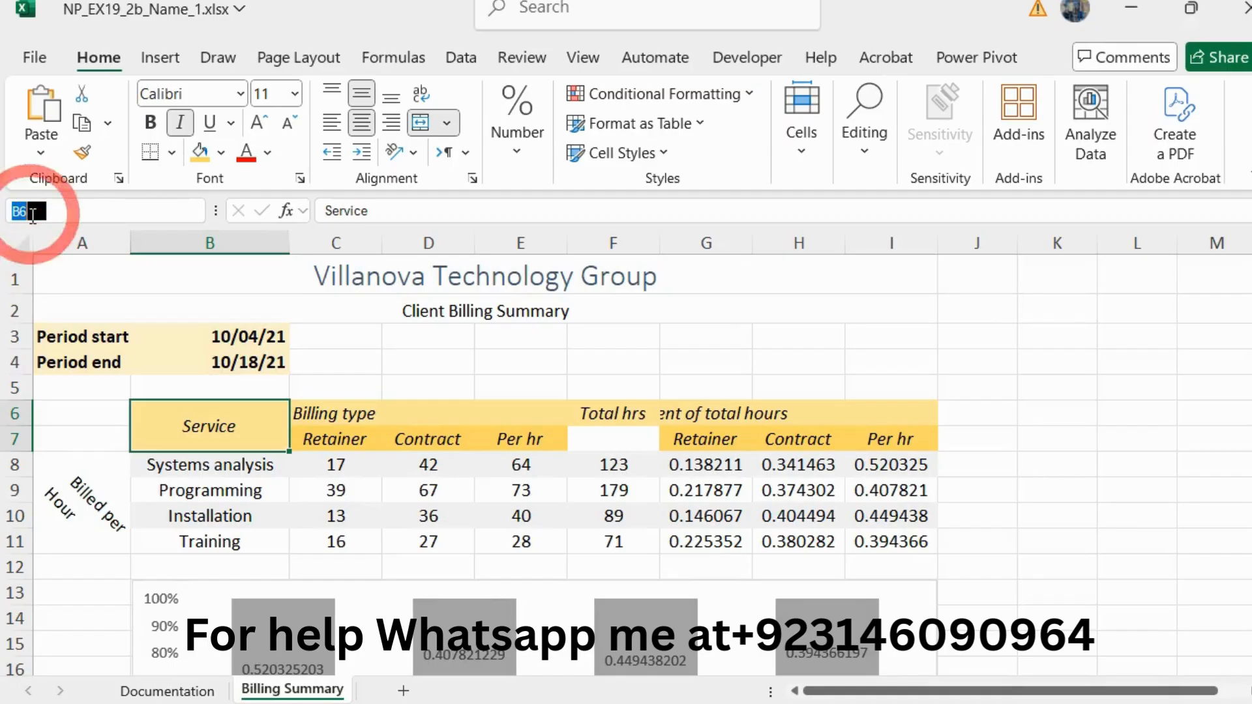
pyautogui.write('F6:F7')
pyautogui.press('Return')
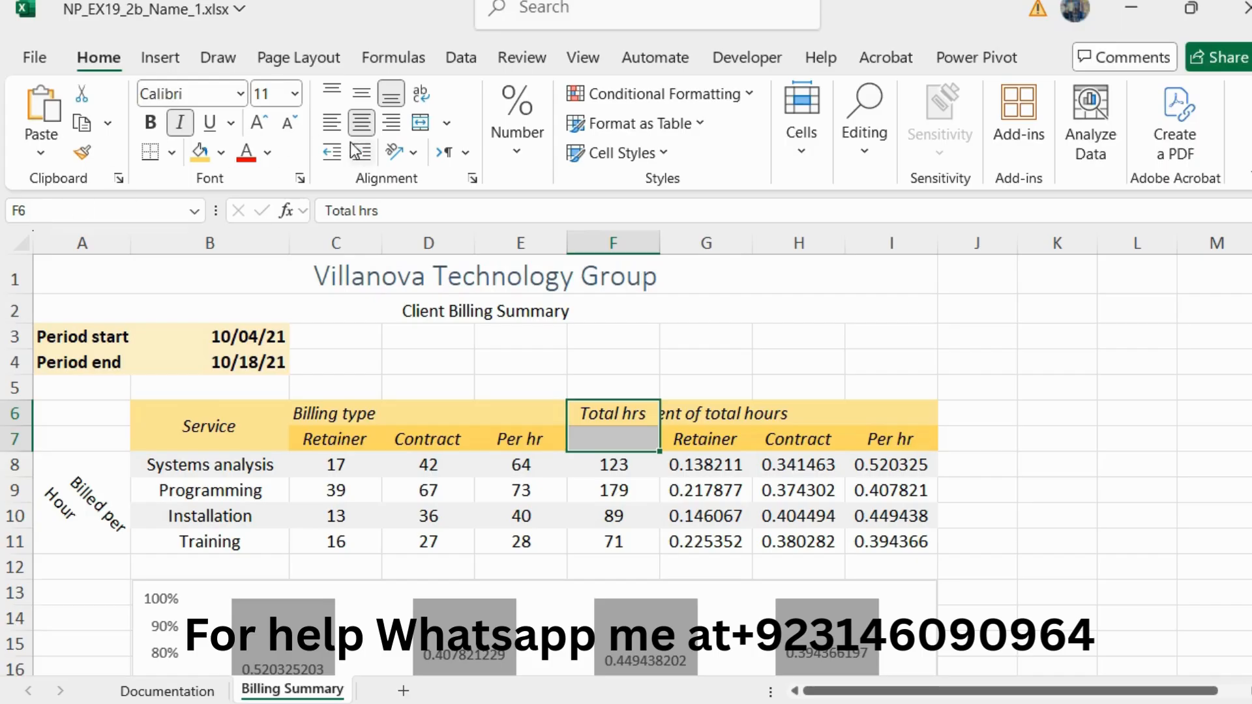
pyautogui.click(447, 123)
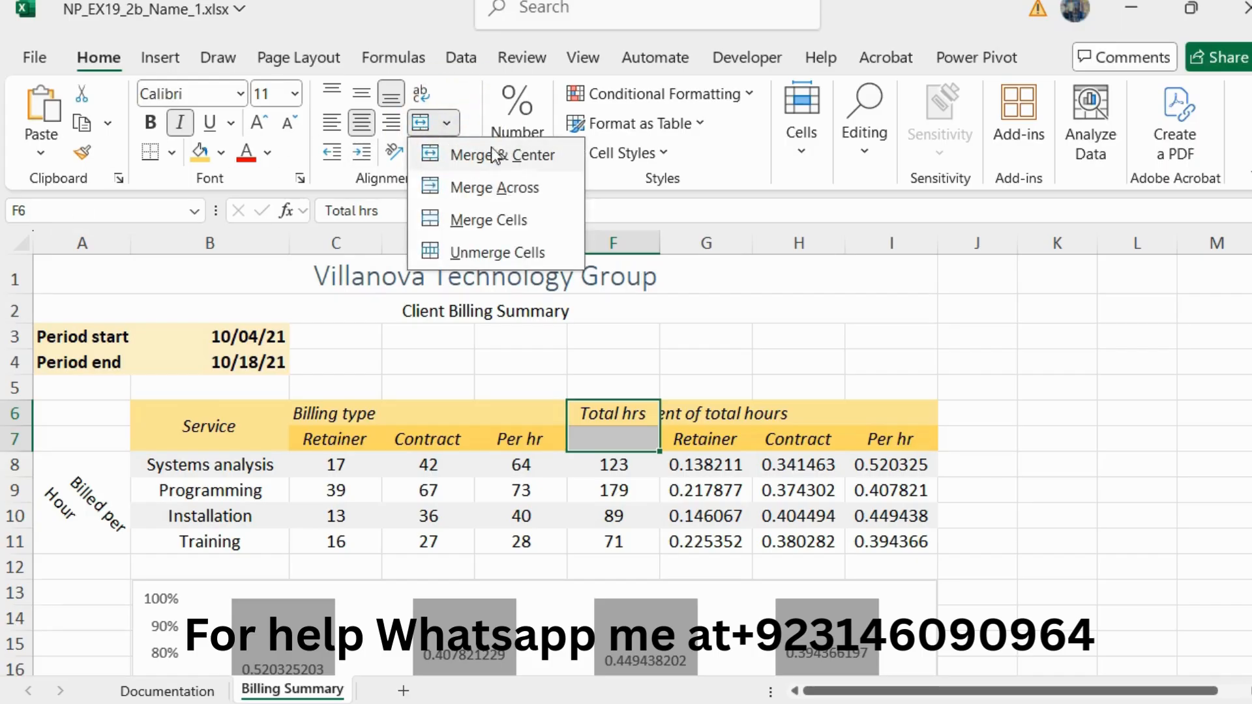
pyautogui.click(529, 216)
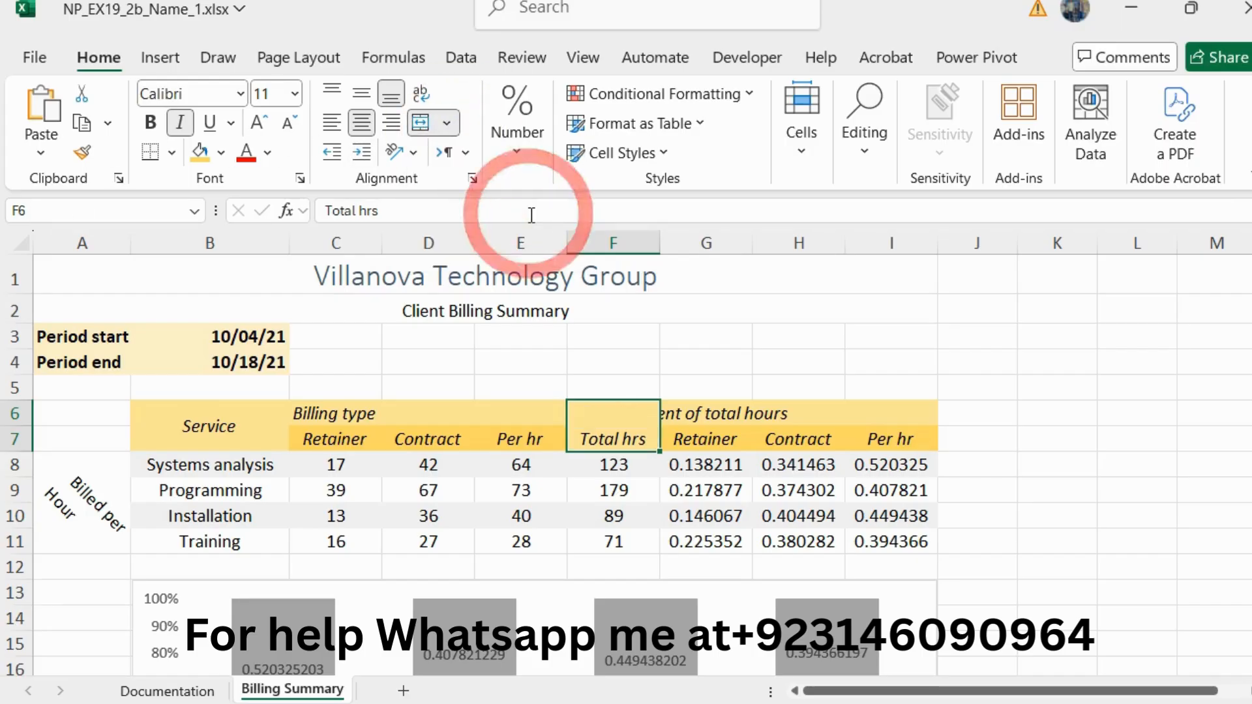
pyautogui.click(357, 99)
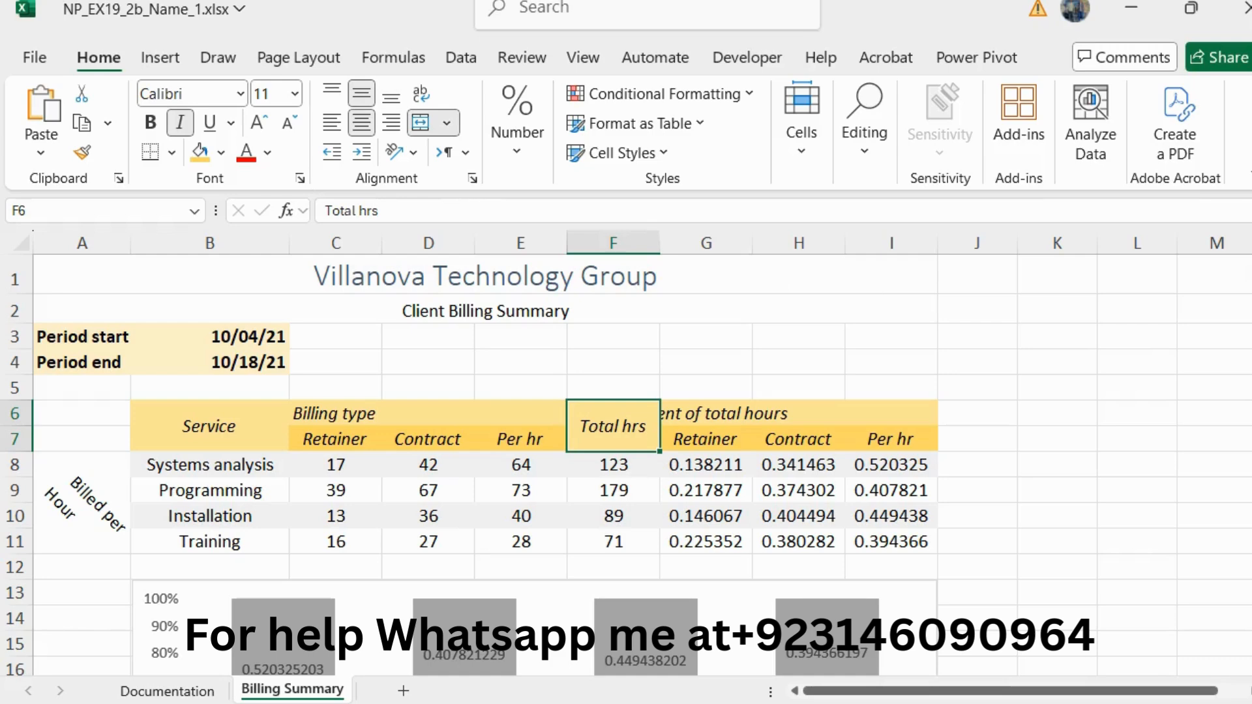
# Step: Return to the Word instructions, reset the step 13 text to 10 pt and remove its green highlighting
pyautogui.hotkey('alt', 'Tab')
pyautogui.moveTo(1018, 396); pyautogui.dragTo(312, 379)
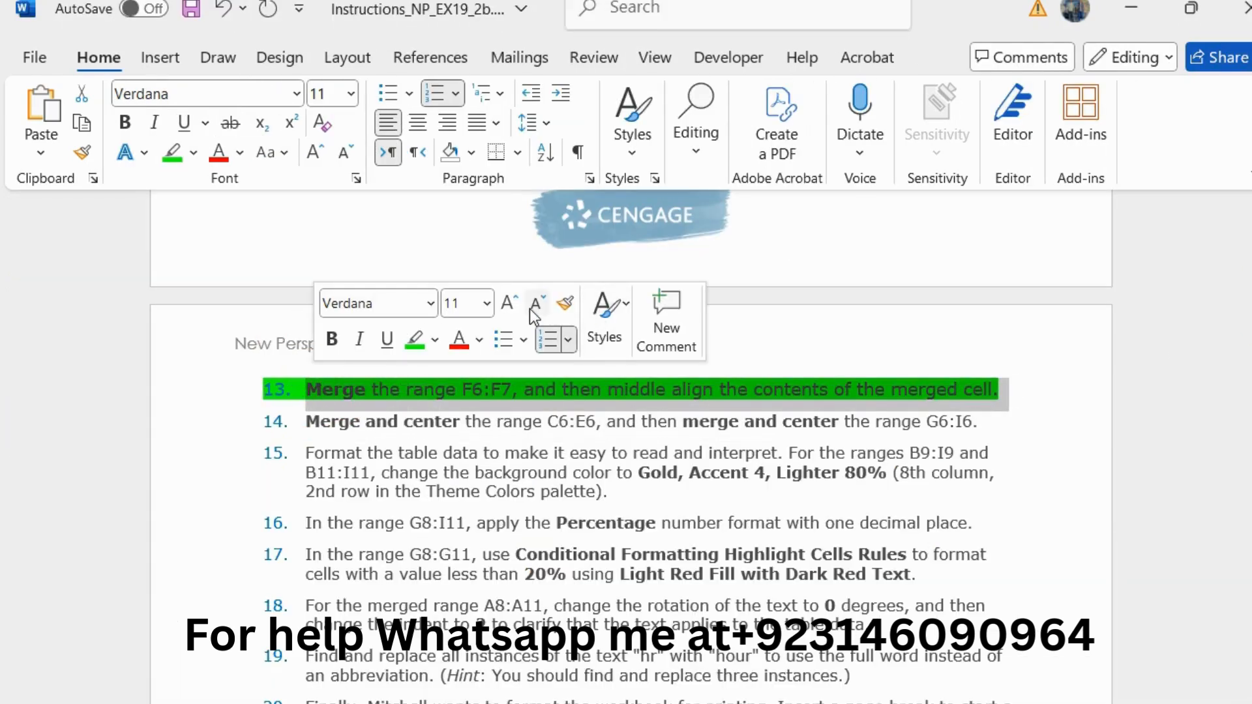
pyautogui.click(529, 308)
pyautogui.click(412, 347)
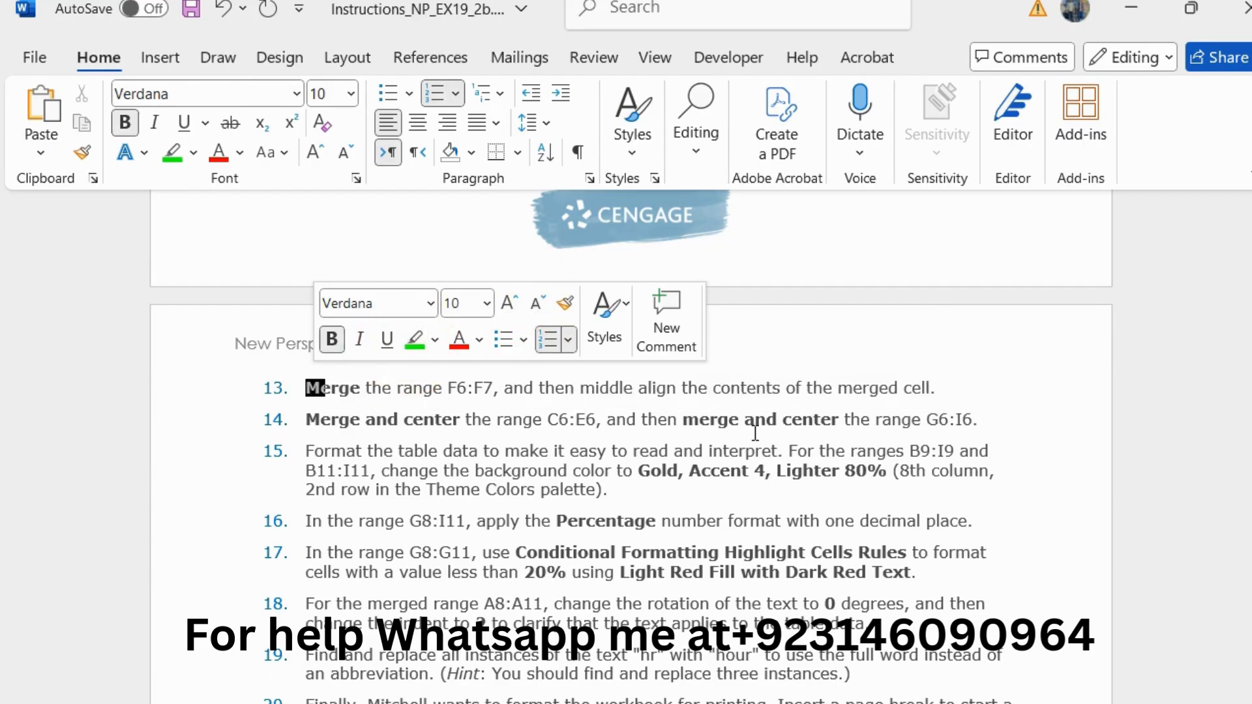
# Step: Enlarge the step 14 instruction about merging and centering C6:E6 and G6:I6 to 11 pt and highlight it in green
pyautogui.moveTo(958, 419); pyautogui.dragTo(351, 427)
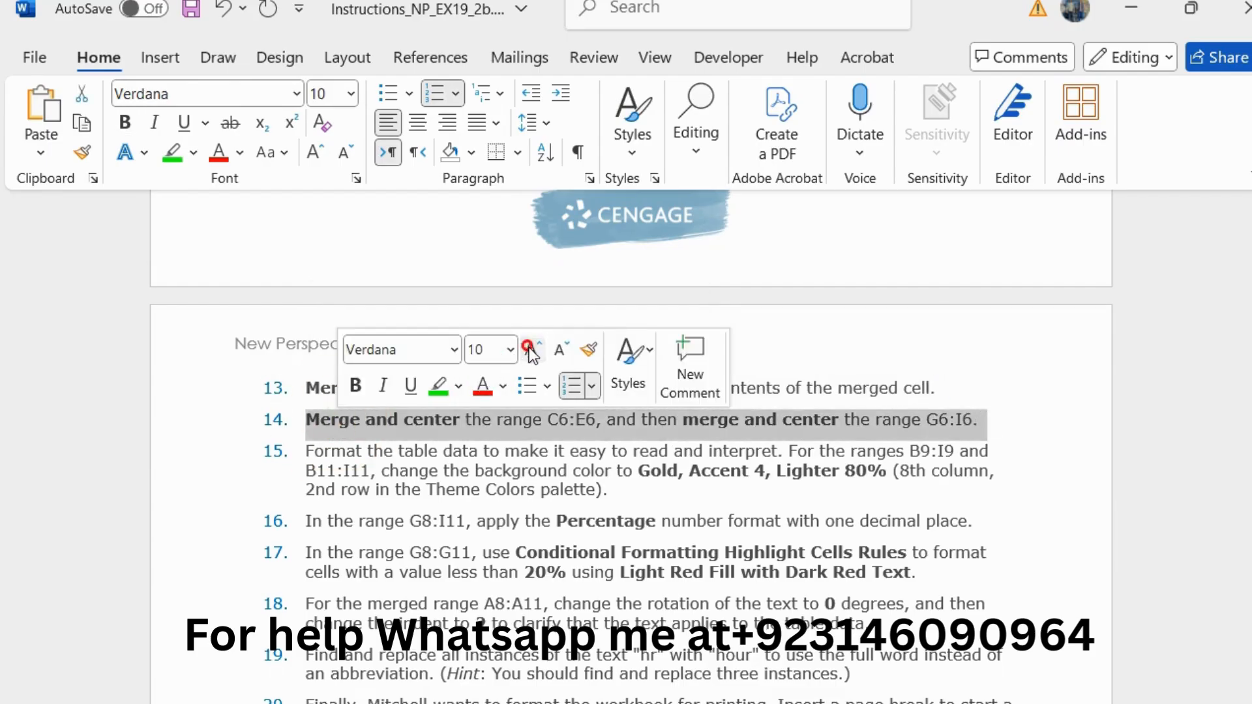
pyautogui.click(530, 352)
pyautogui.click(437, 385)
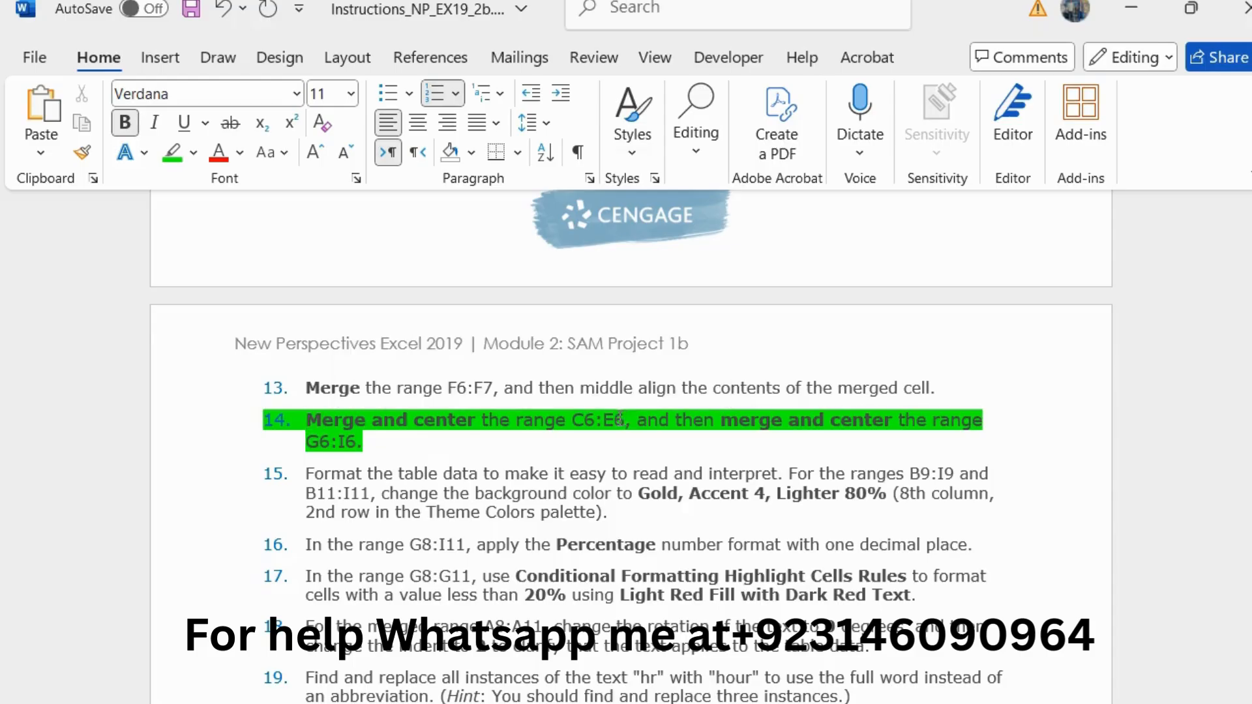
# Step: Copy the reference C6:E6 from step 14, switch to Excel, and merge and center the range C6:E6
pyautogui.moveTo(619, 420); pyautogui.dragTo(571, 421)
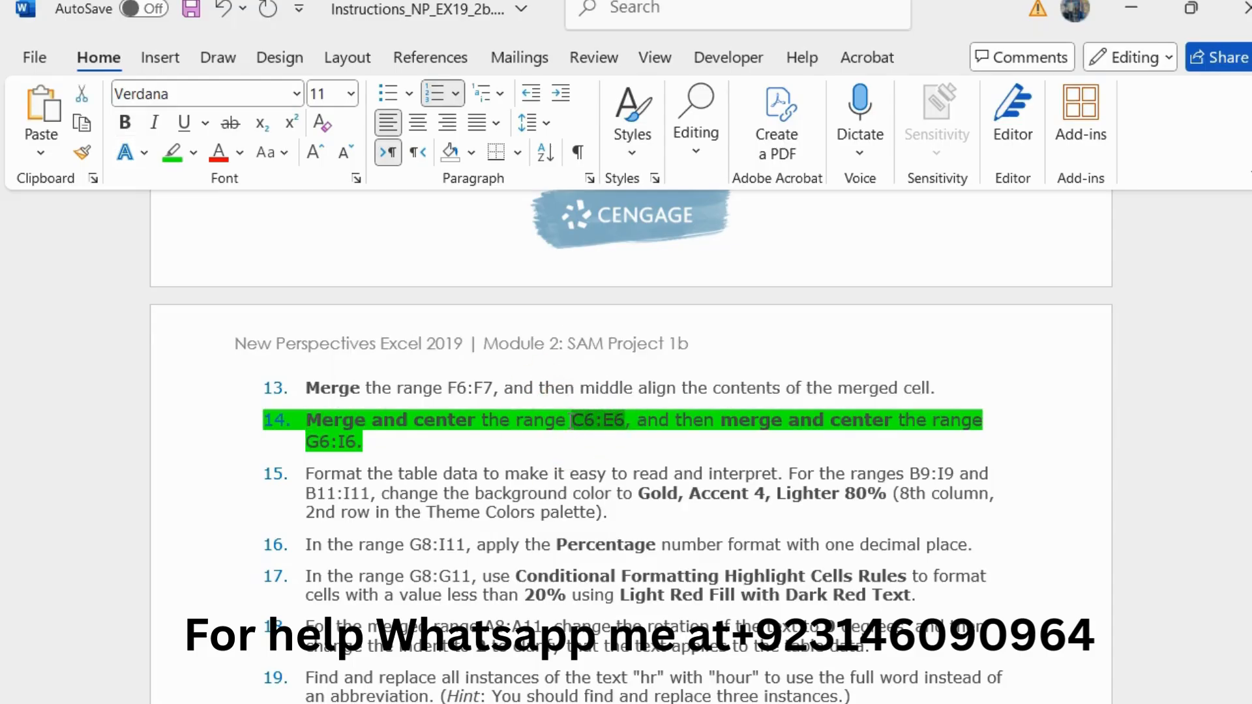
pyautogui.hotkey('alt', 'Tab')
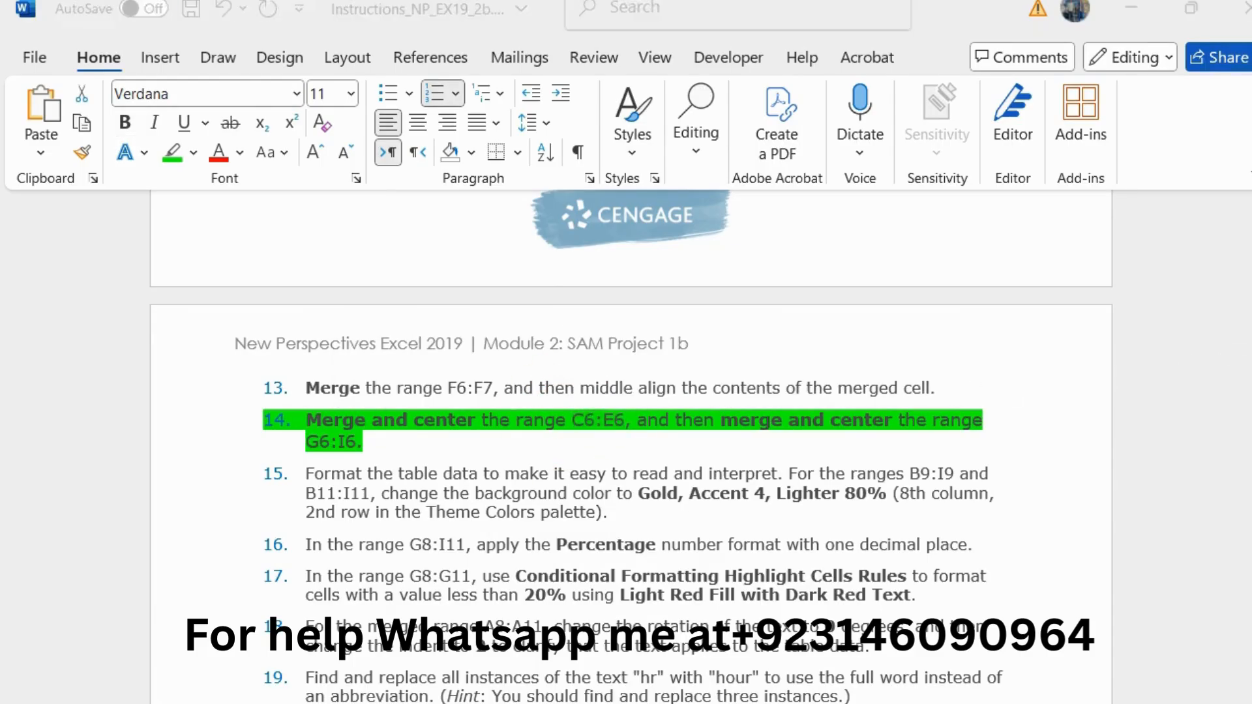
pyautogui.click(135, 208)
pyautogui.write('C6:E6')
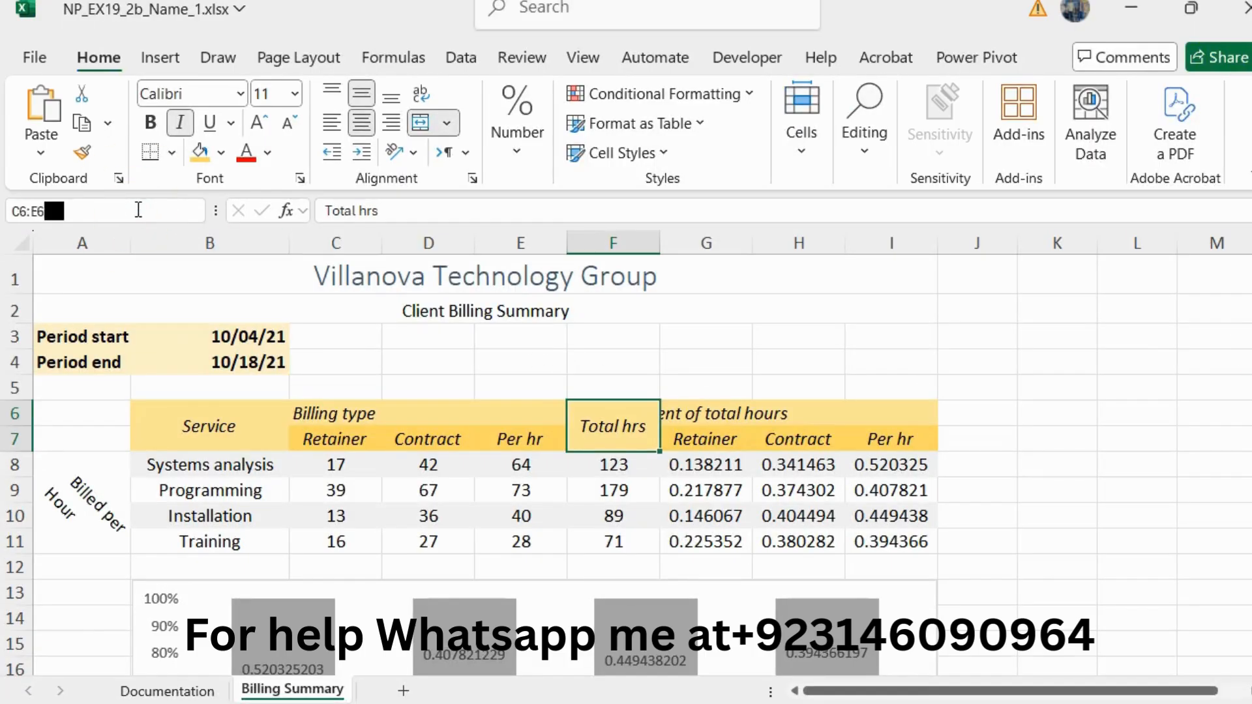
pyautogui.press('Return')
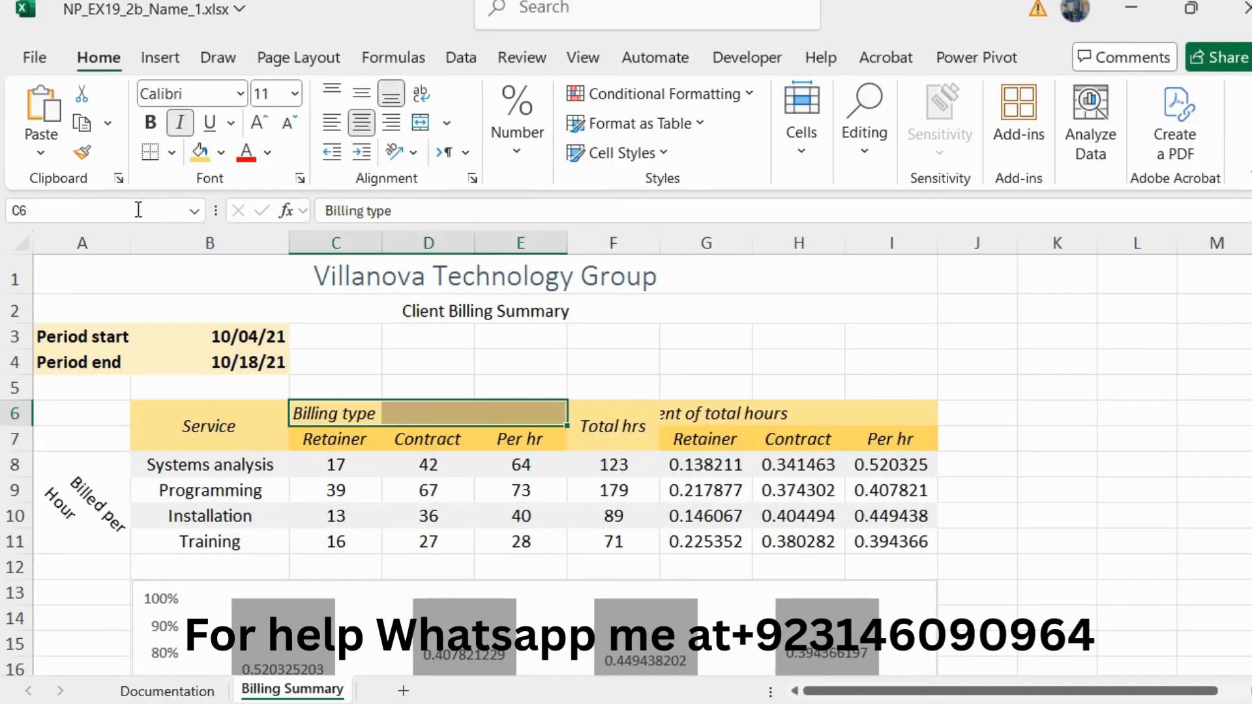
pyautogui.click(446, 123)
pyautogui.click(499, 151)
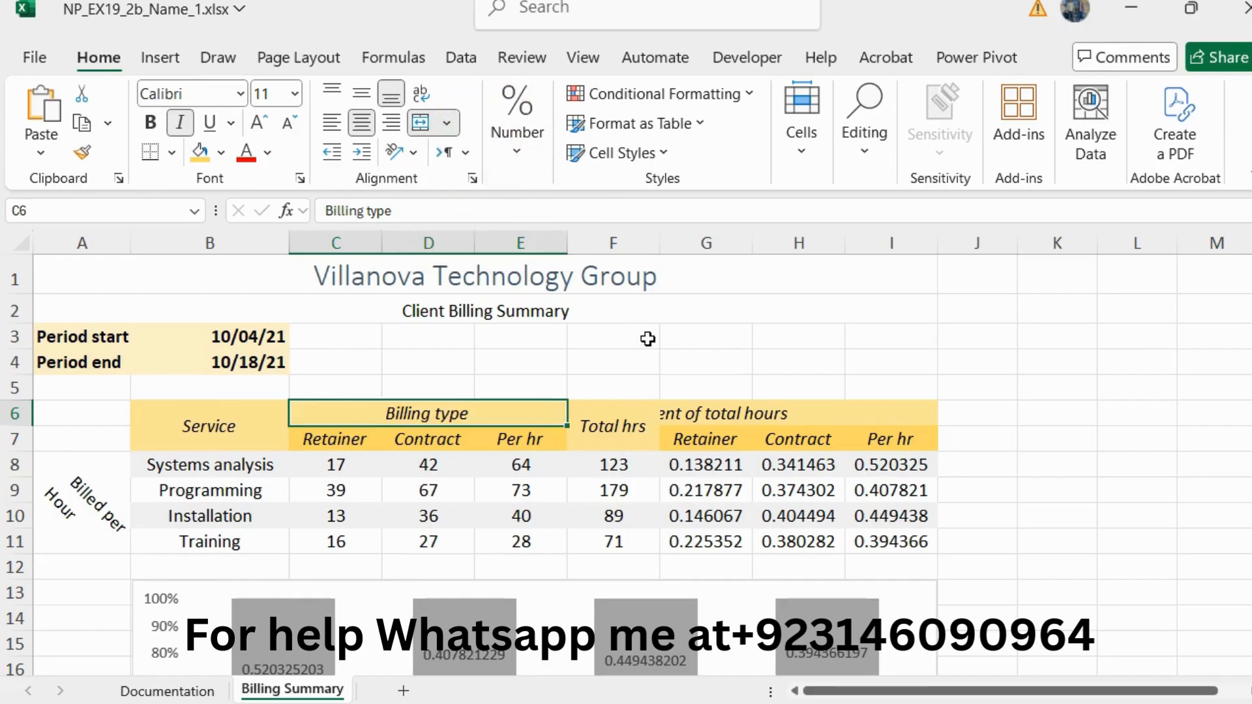
# Step: Merge and center the range G6:I6, and switch back to the Word instructions
pyautogui.click(692, 414)
pyautogui.moveTo(887, 409); pyautogui.dragTo(889, 408)
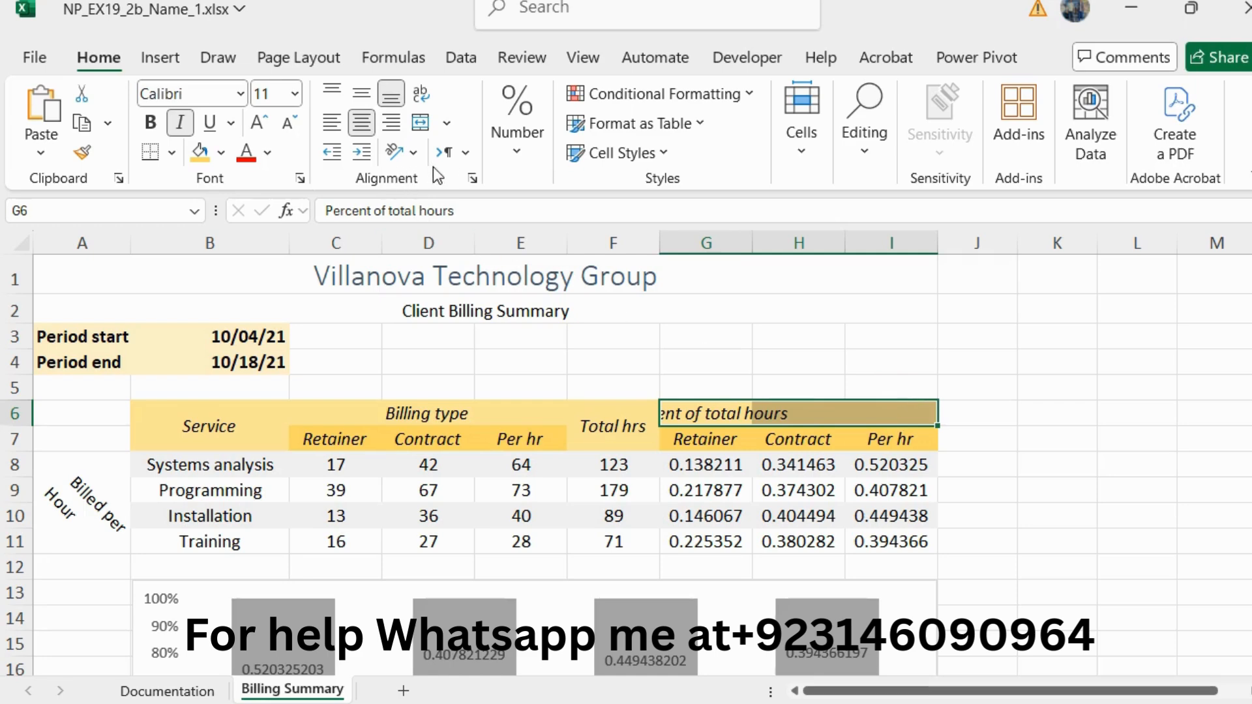
pyautogui.click(447, 123)
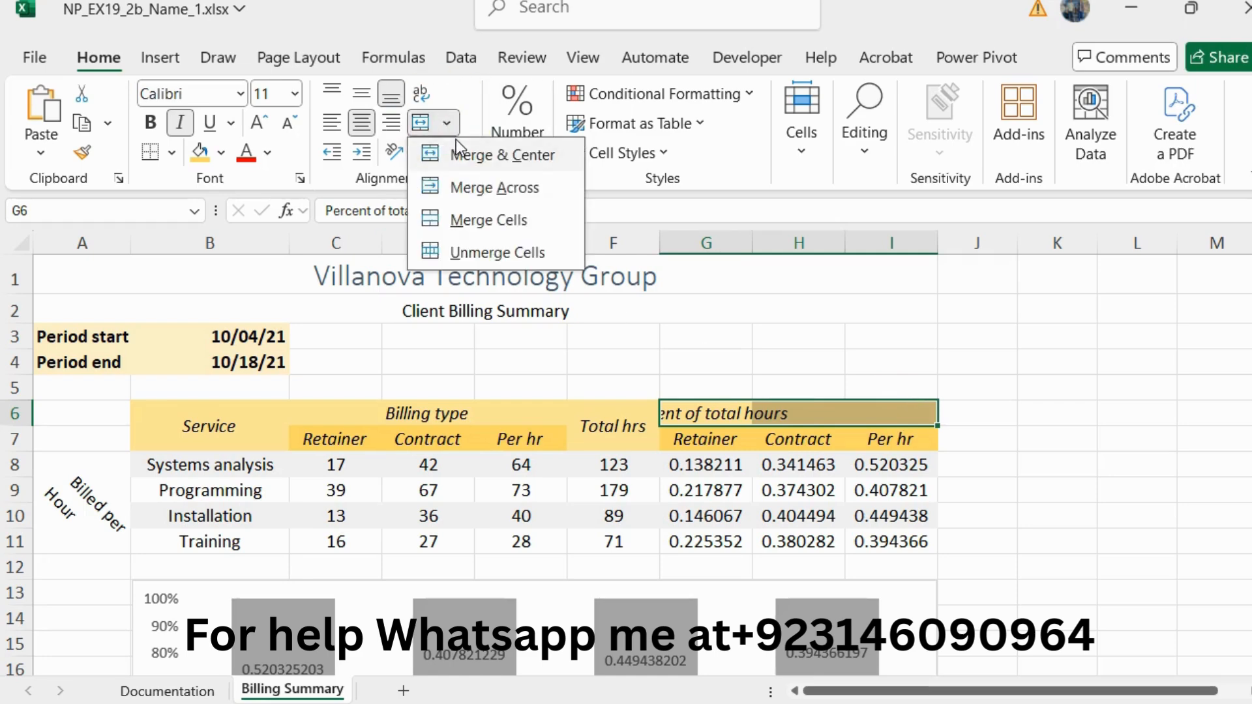
pyautogui.click(502, 158)
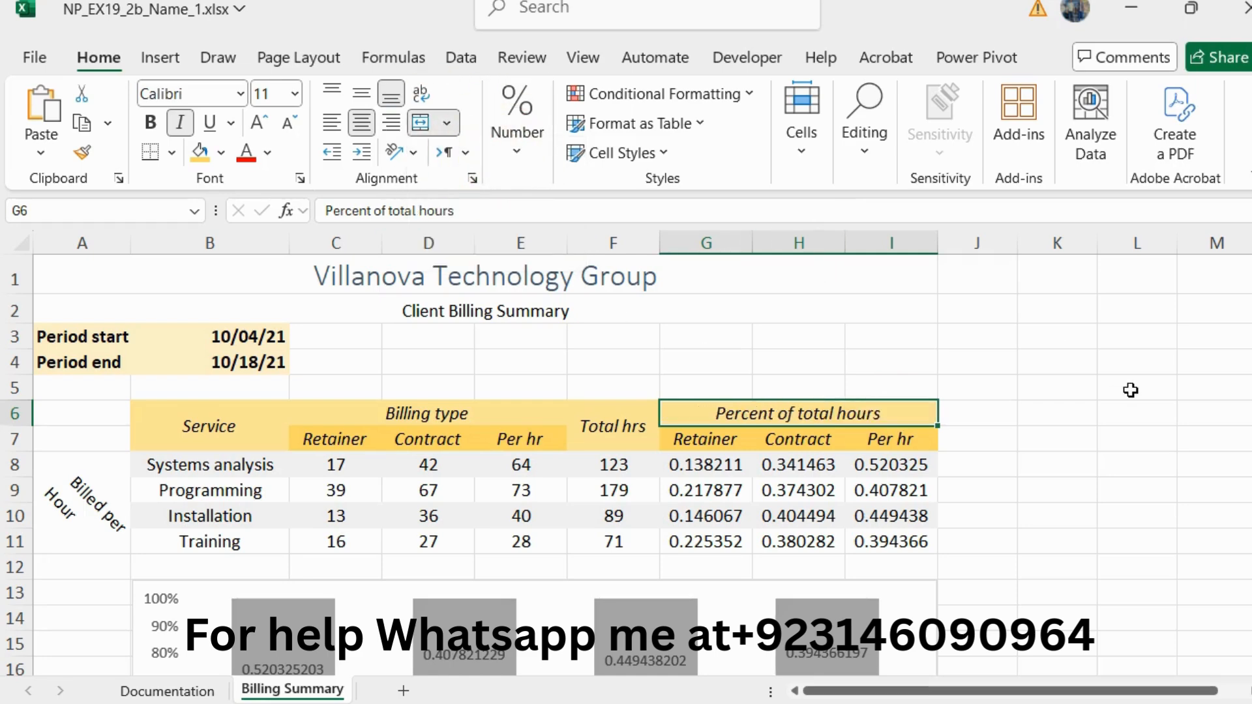
pyautogui.hotkey('alt', 'Tab')
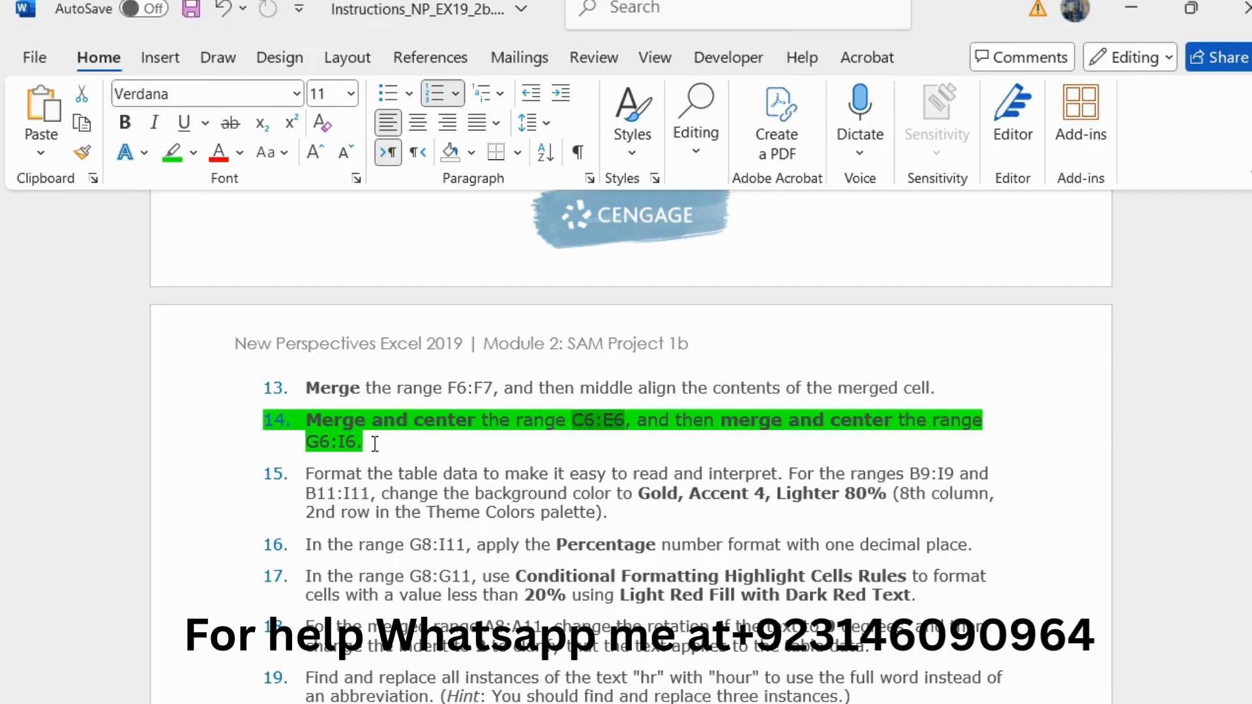
# Step: Reset the step 14 text to 10 pt and remove its green highlighting
pyautogui.moveTo(375, 443); pyautogui.dragTo(306, 421)
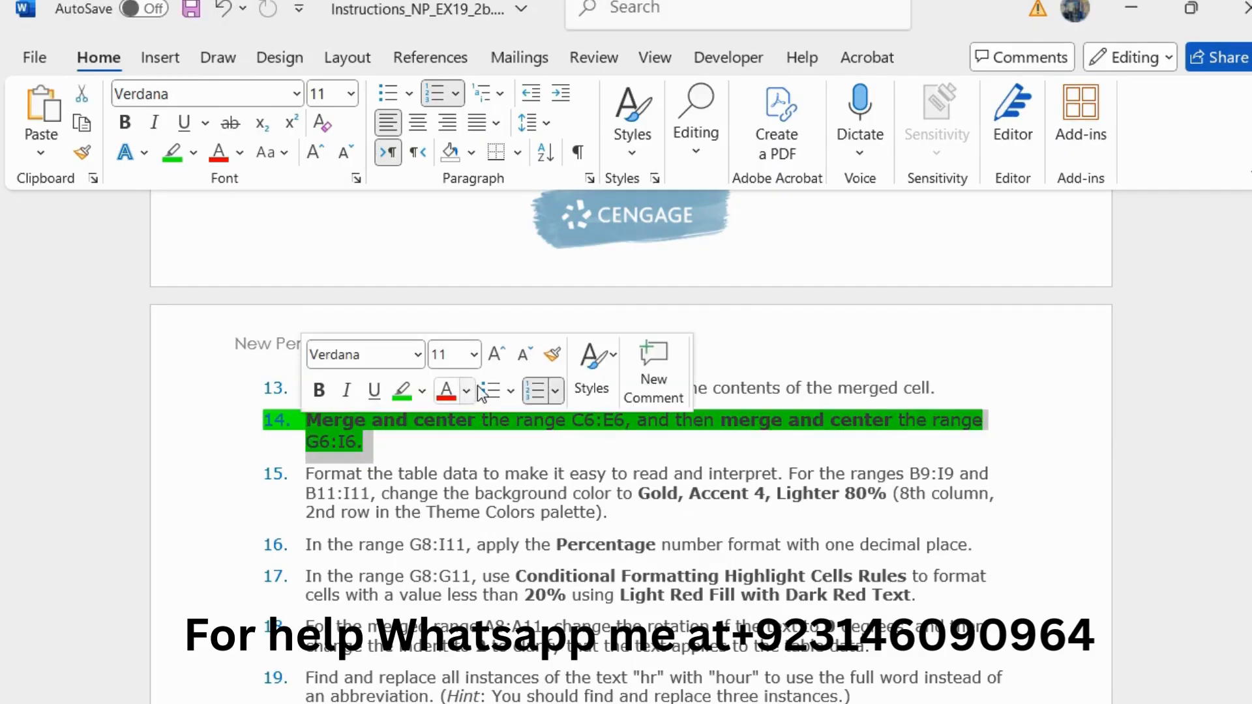
pyautogui.click(524, 354)
pyautogui.click(402, 390)
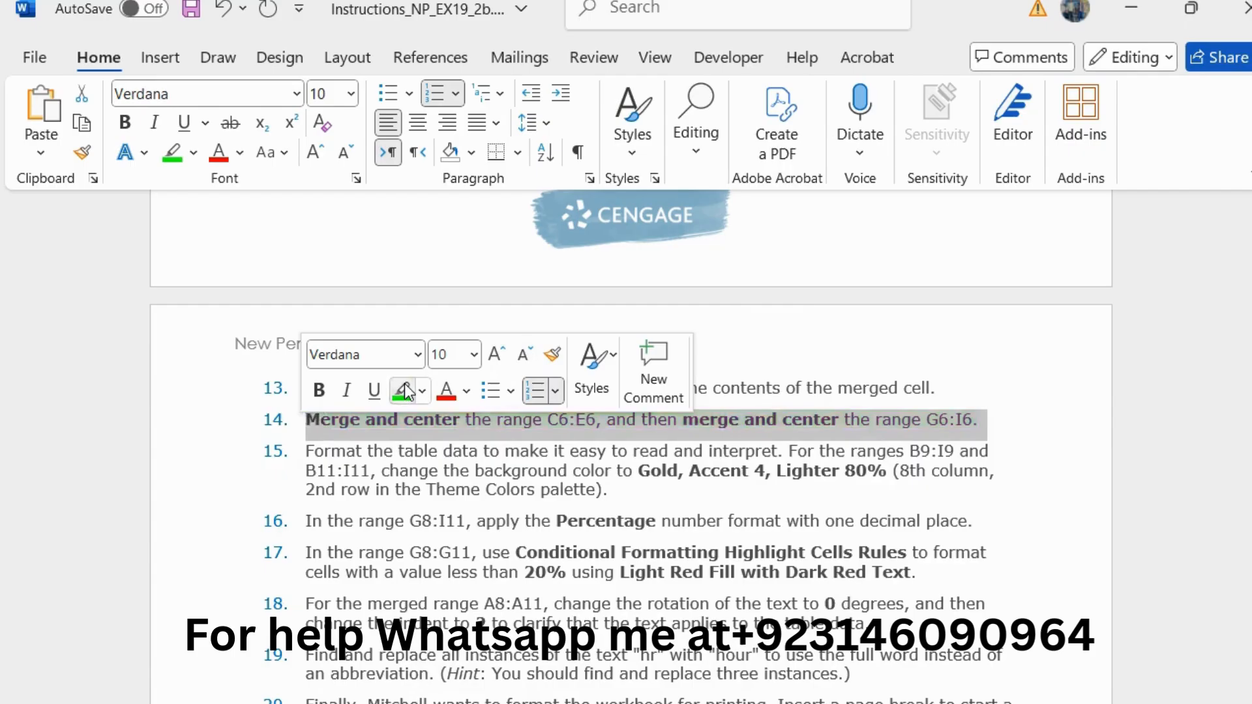
# Step: Enlarge the step 15 instruction about the B9:I9 and B11:I11 background color to 11 pt and highlight it in green
pyautogui.moveTo(620, 490); pyautogui.dragTo(310, 459)
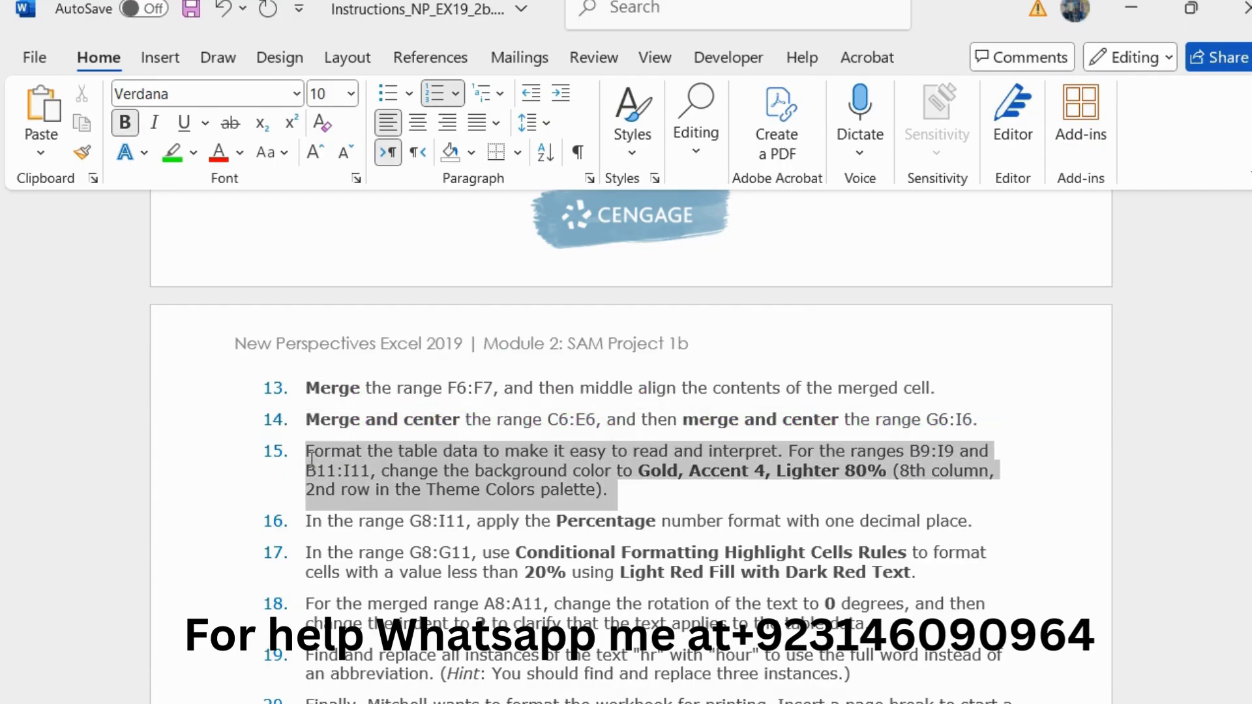
pyautogui.click(500, 386)
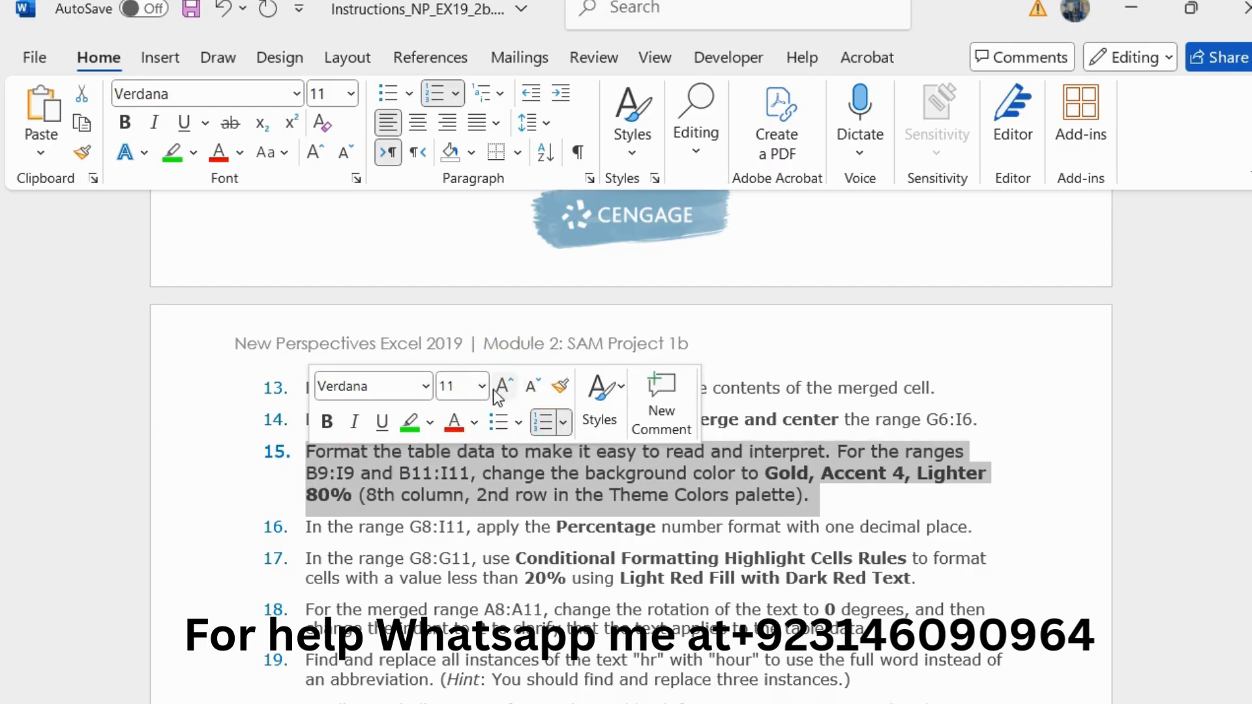
pyautogui.click(401, 426)
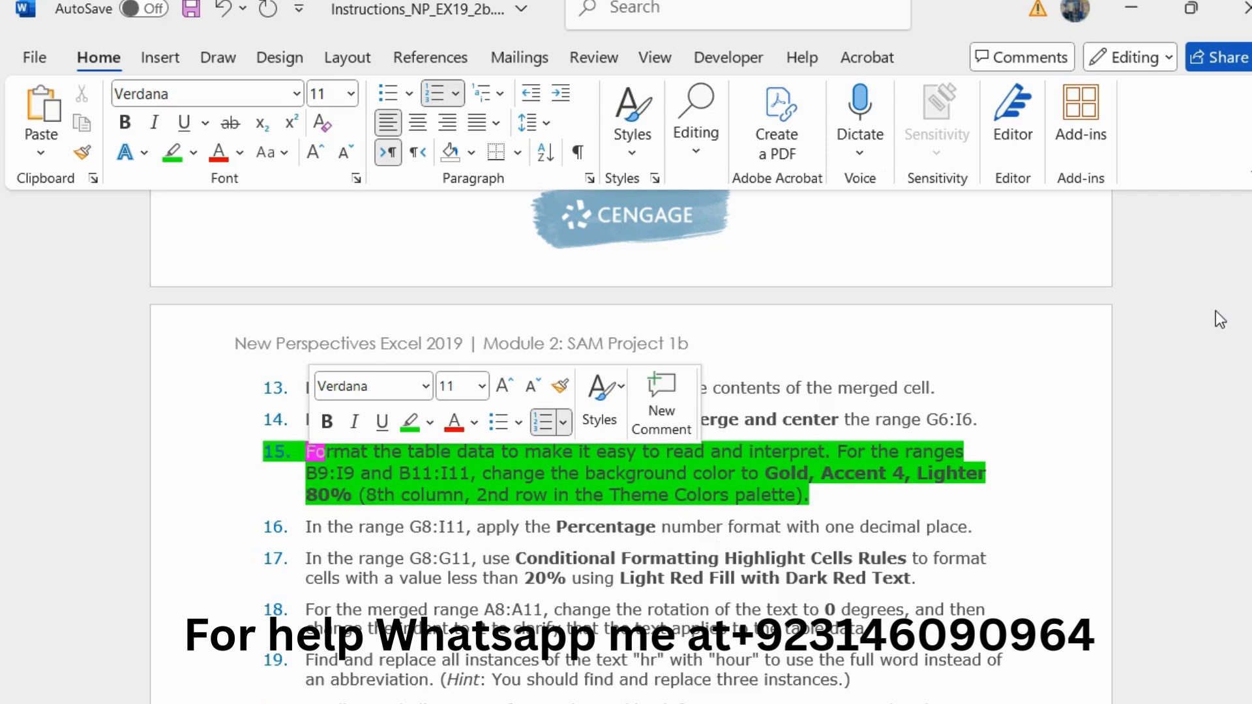
# Step: Switch to Excel and fill the ranges B9:I9 and B11:I11 with Gold, Accent 4, Lighter 80%
pyautogui.moveTo(1251, 334)
pyautogui.click(1174, 340)
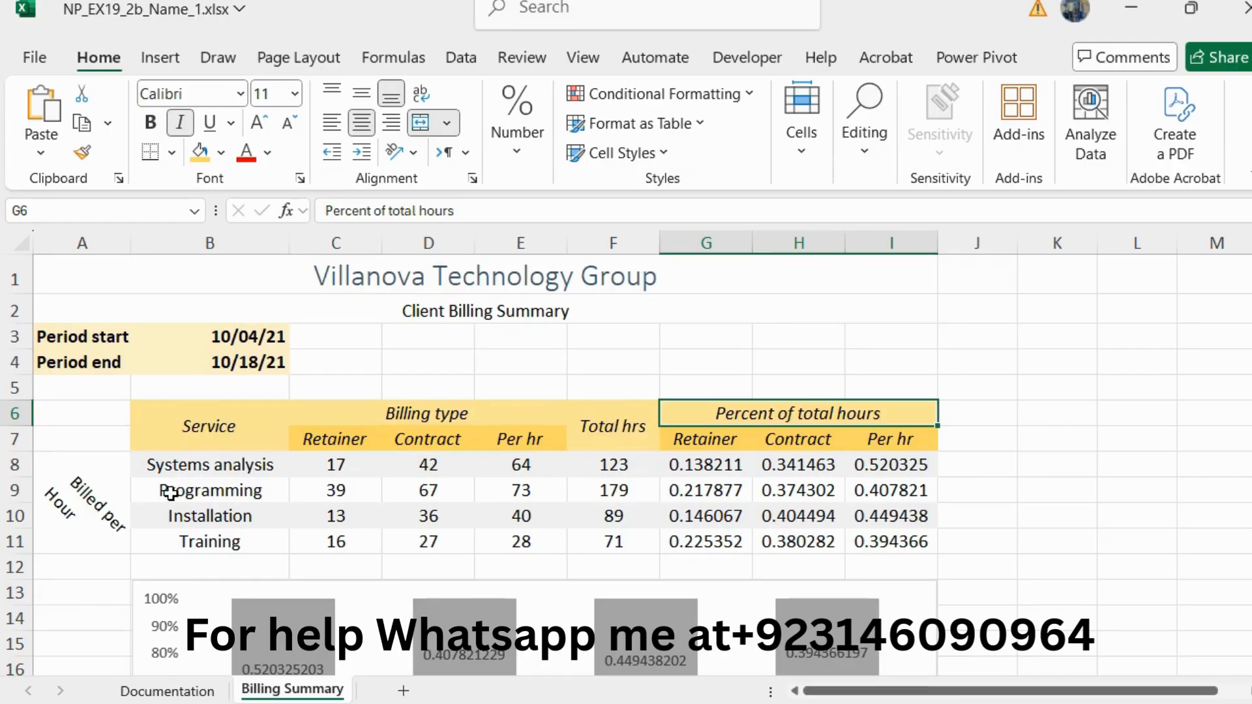
pyautogui.moveTo(171, 494); pyautogui.dragTo(851, 486)
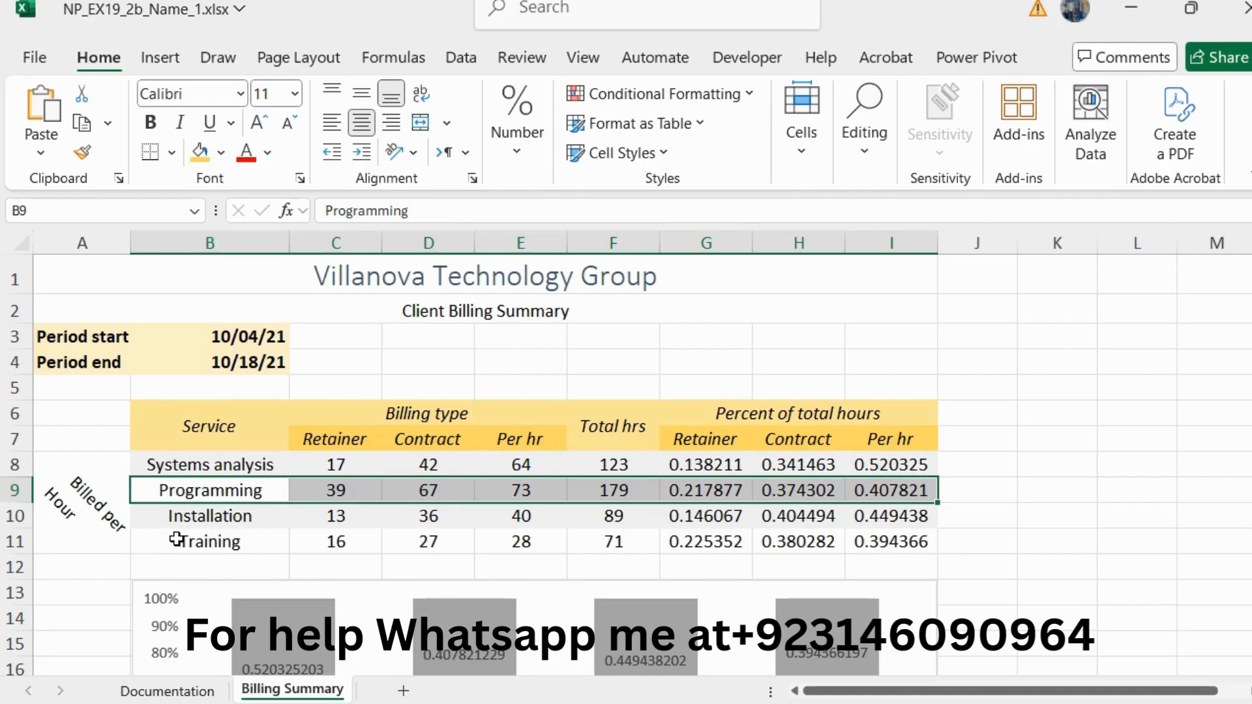
pyautogui.moveTo(177, 539); pyautogui.dragTo(908, 530)
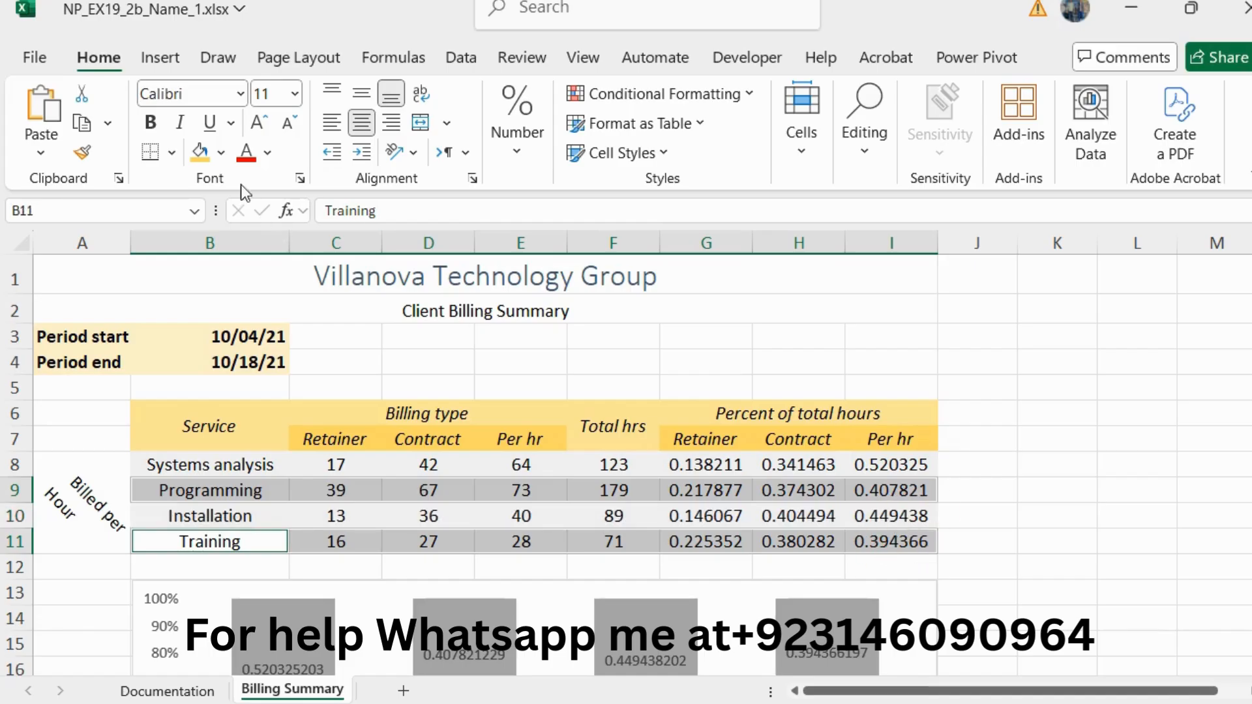
pyautogui.click(223, 153)
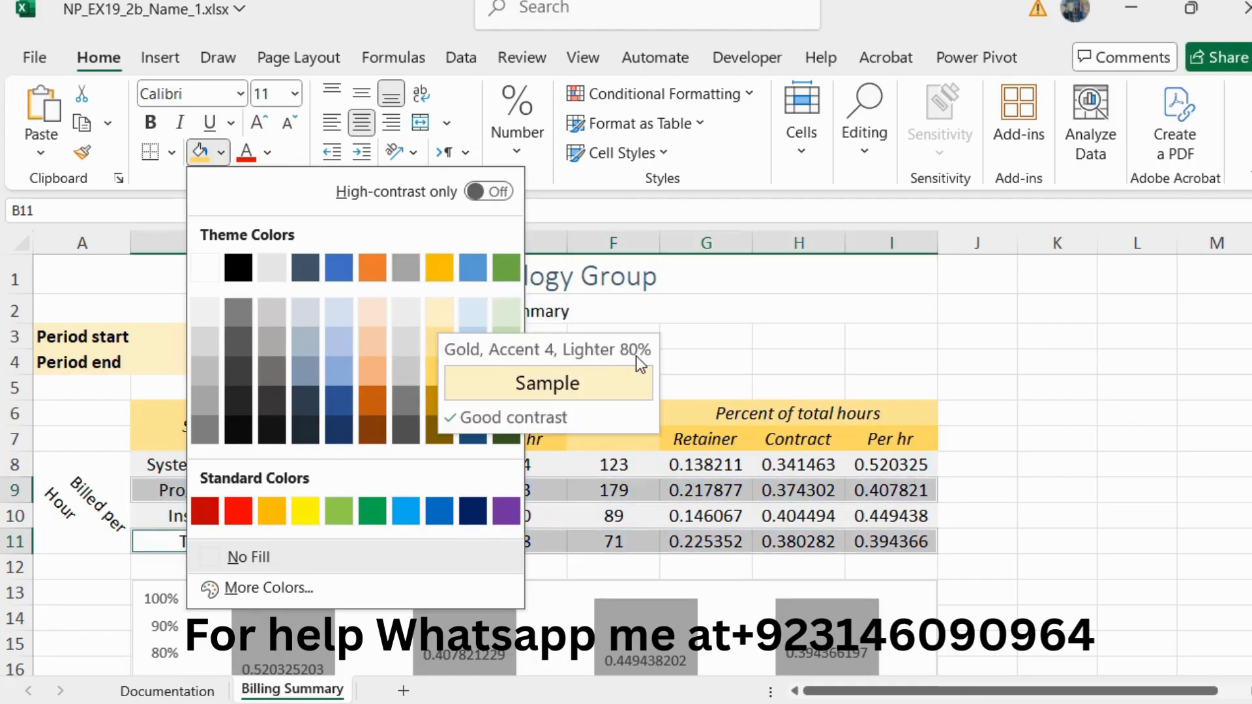
pyautogui.click(447, 316)
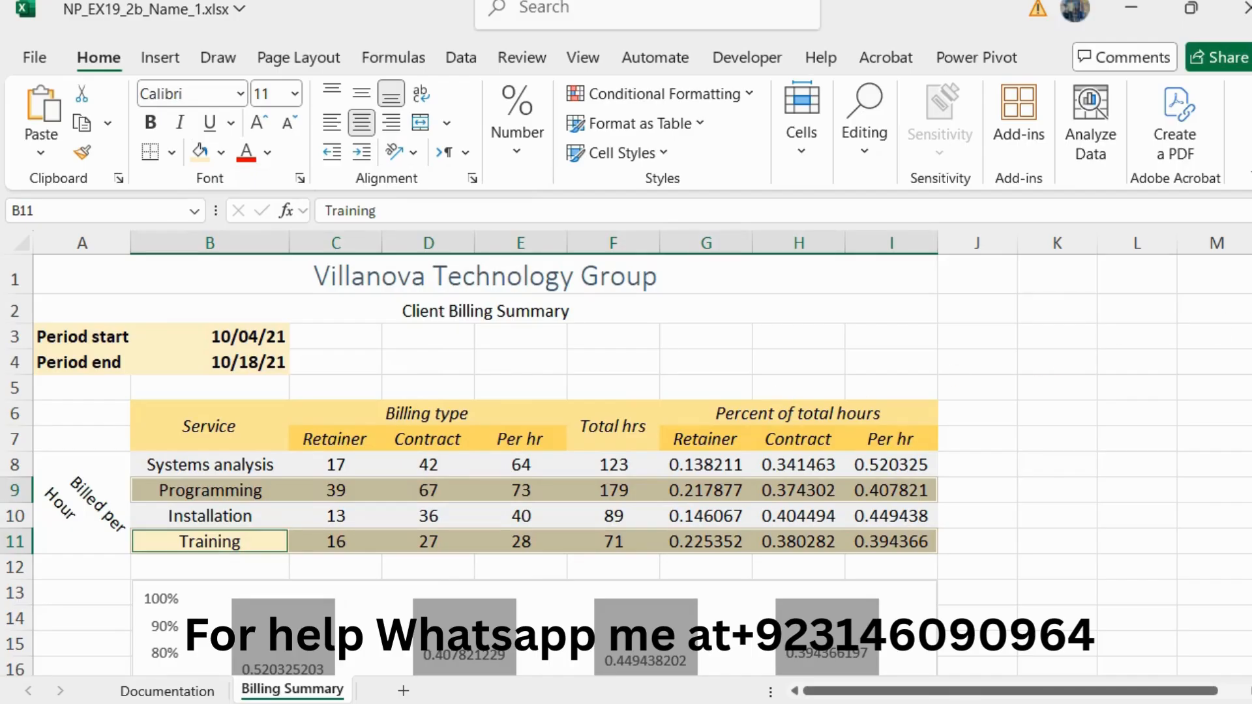
# Step: Return to the Word instructions, reset the step 15 text to 10 pt and remove its green highlighting
pyautogui.hotkey('alt', 'Tab')
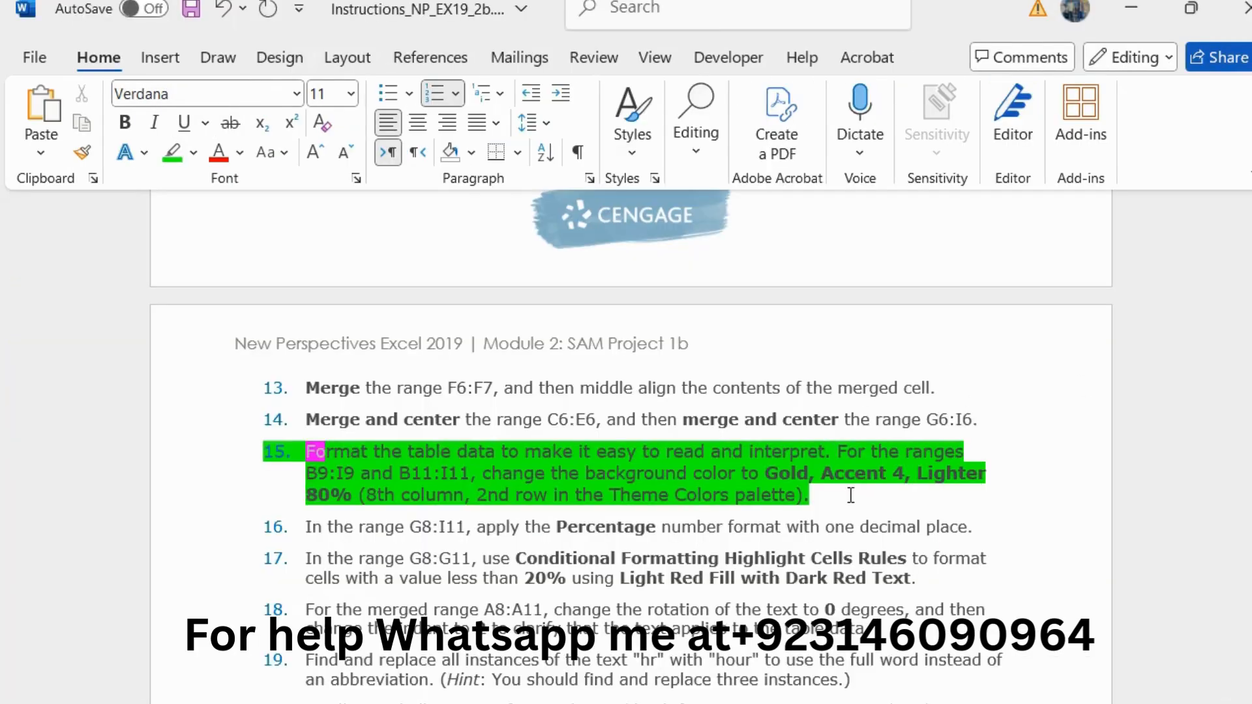
pyautogui.moveTo(851, 496); pyautogui.dragTo(310, 455)
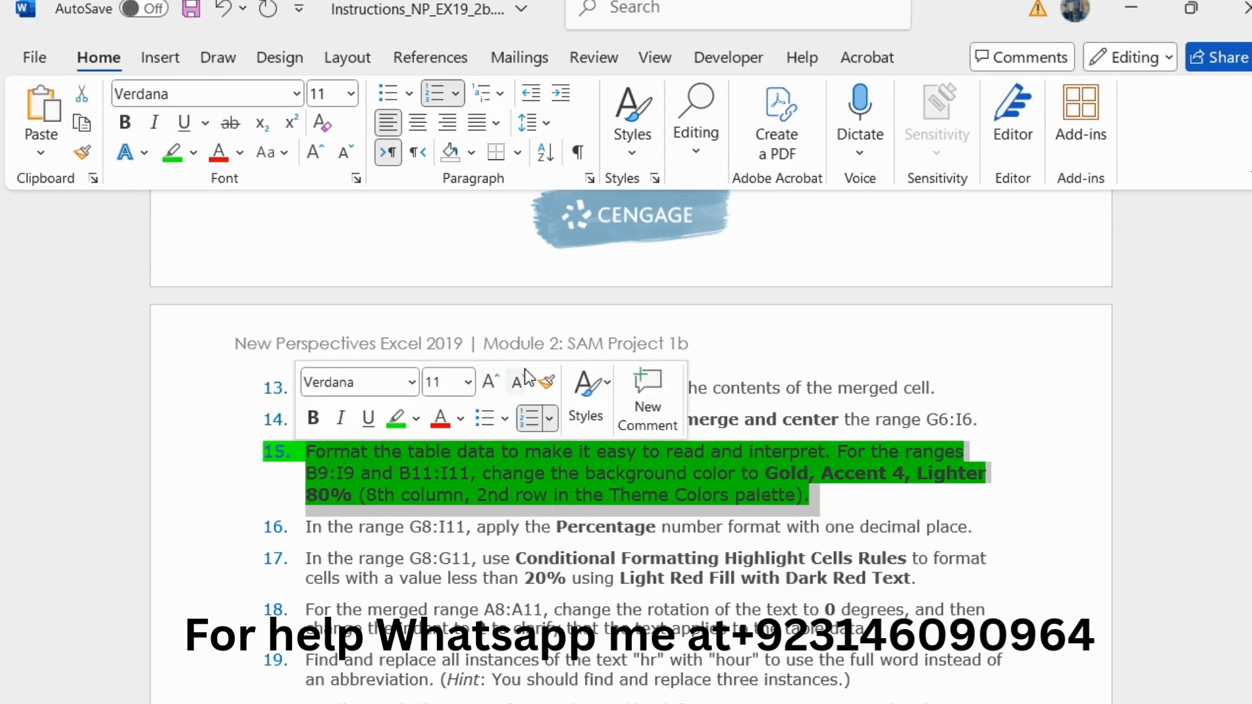
pyautogui.click(526, 381)
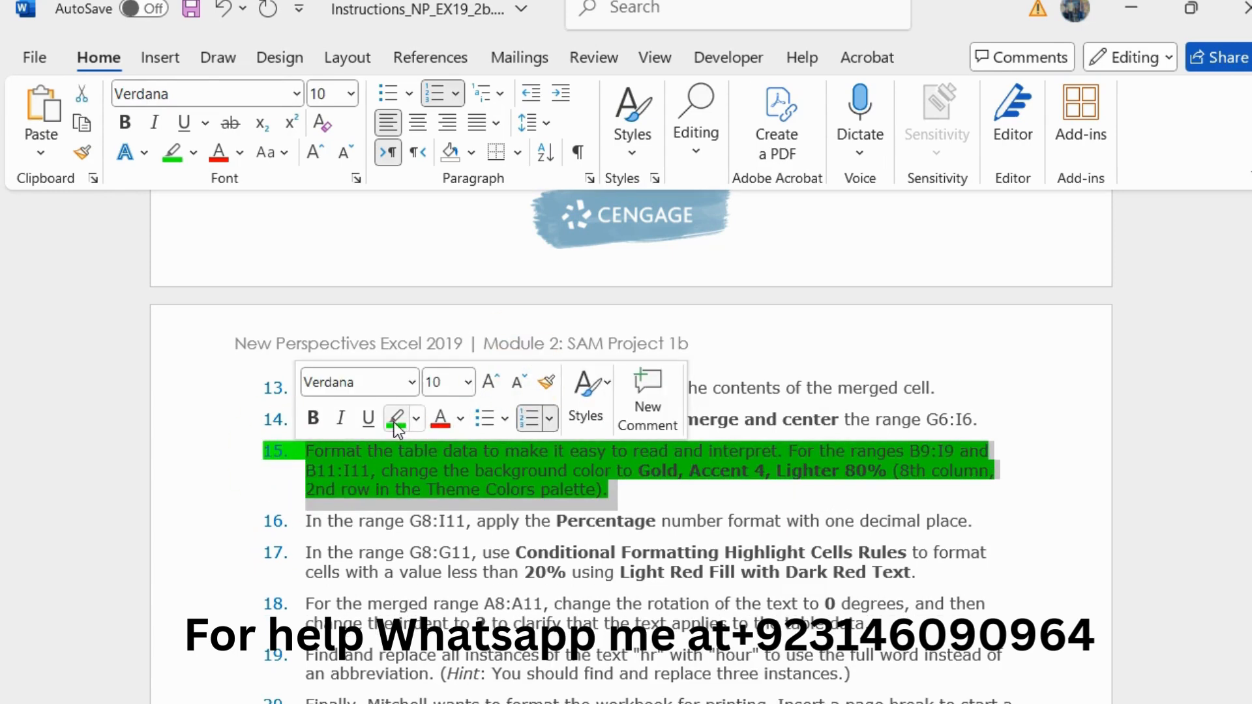
# Step: Enlarge the step 16 instruction about the Percentage format to 11 pt and highlight it in green
pyautogui.moveTo(988, 525); pyautogui.dragTo(302, 523)
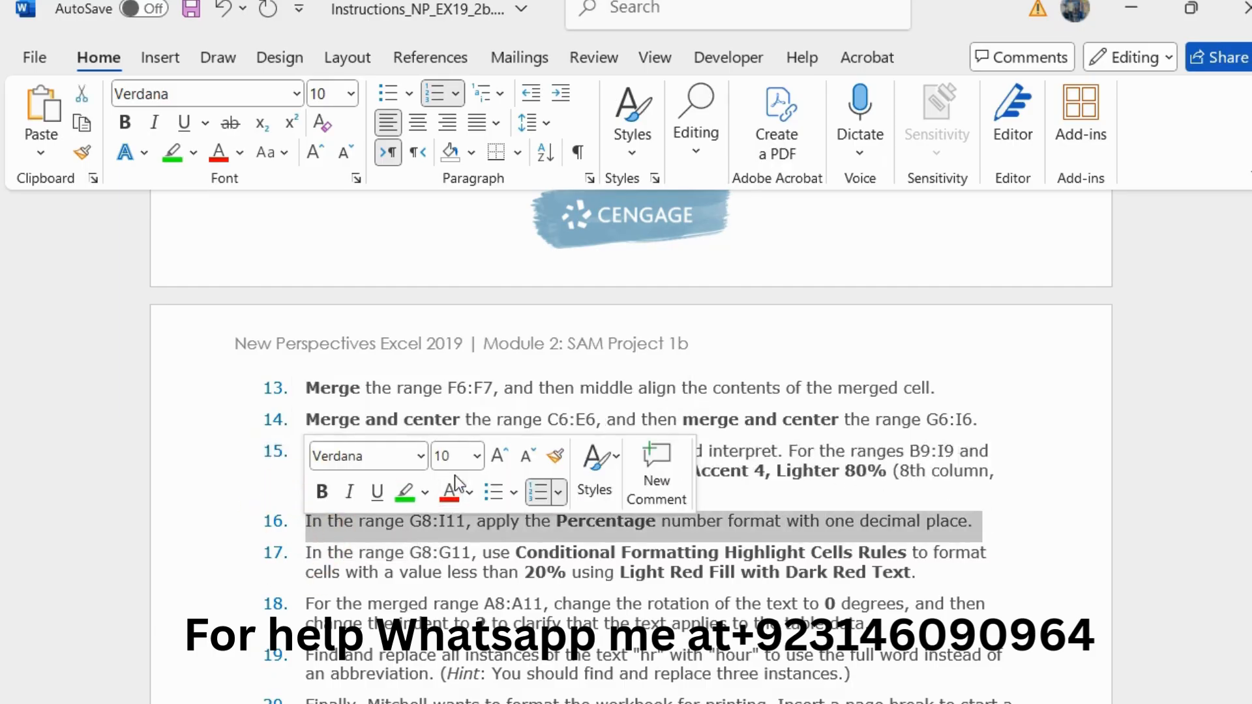
pyautogui.click(500, 455)
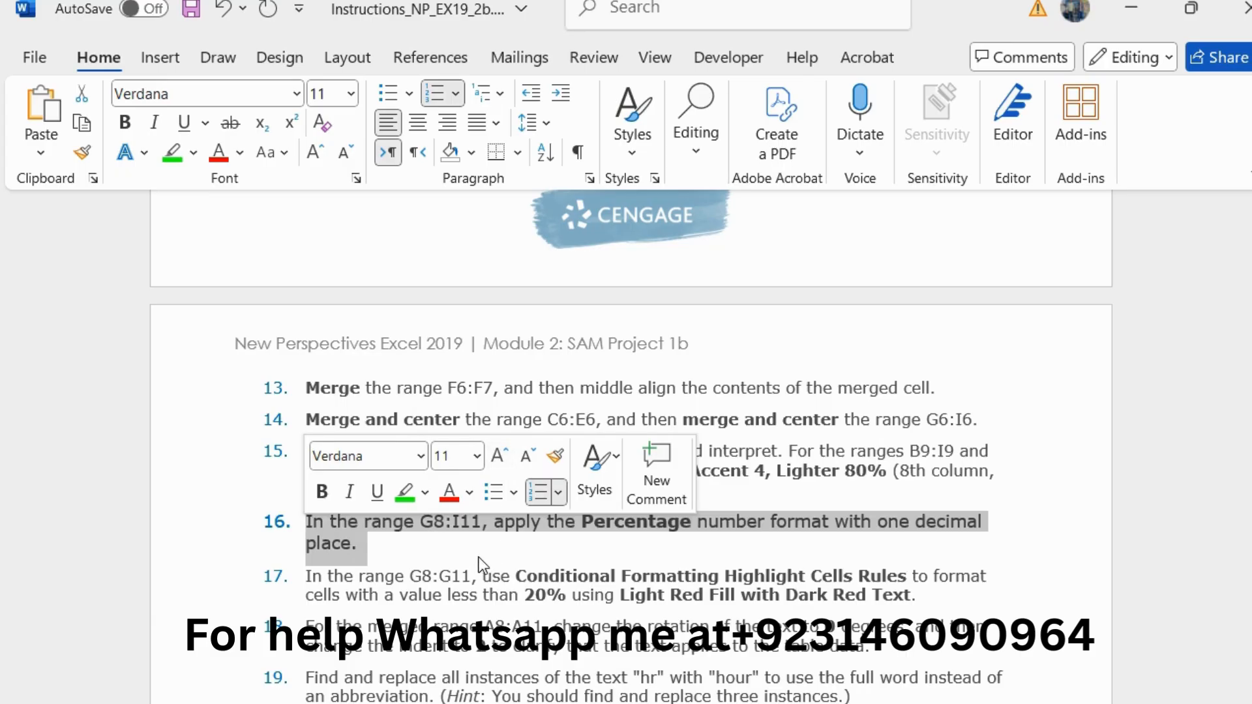
pyautogui.click(402, 492)
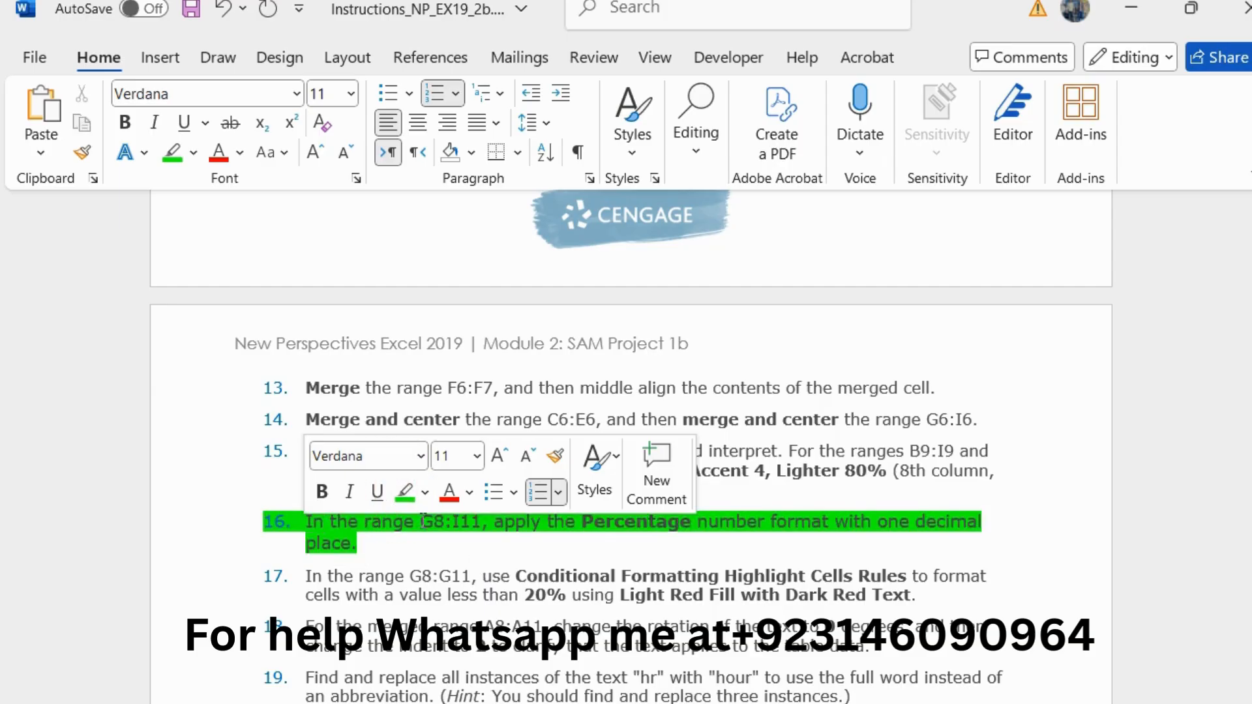
# Step: Take the reference G8:I11 from step 16, switch to Excel, and format that range as Percentage with 1 decimal place
pyautogui.moveTo(420, 522); pyautogui.dragTo(482, 522)
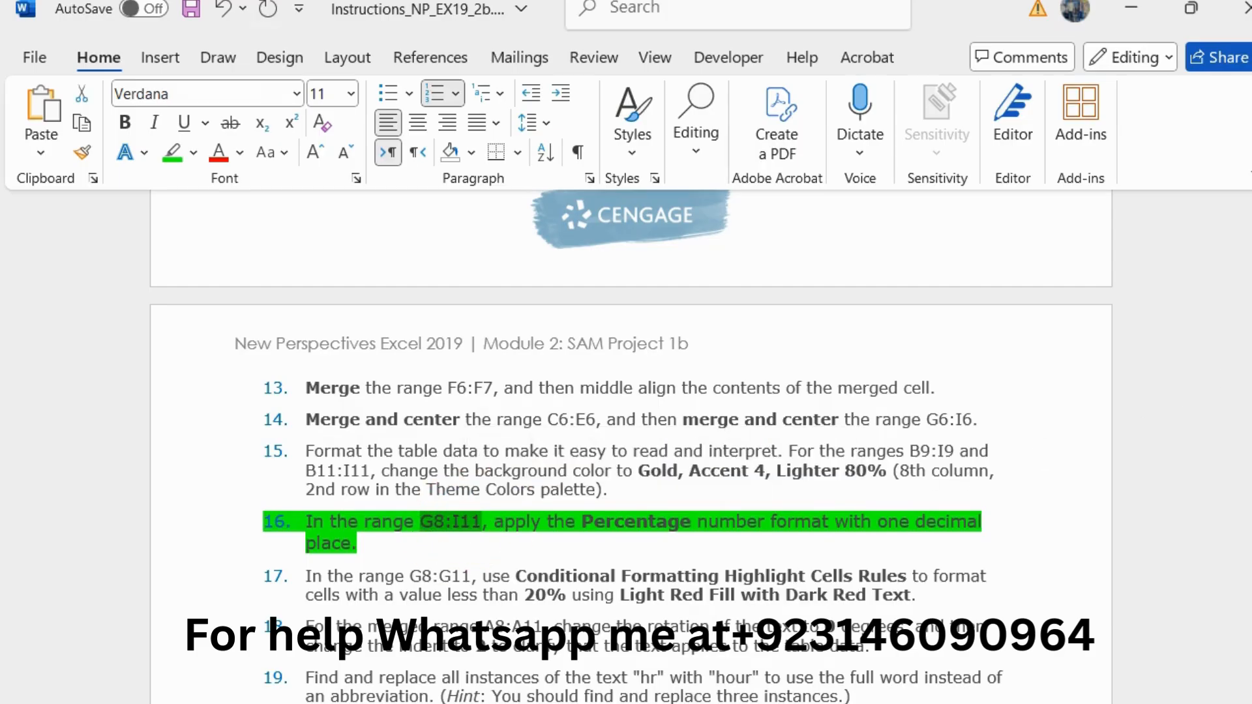
pyautogui.hotkey('alt', 'Tab')
pyautogui.click(96, 202)
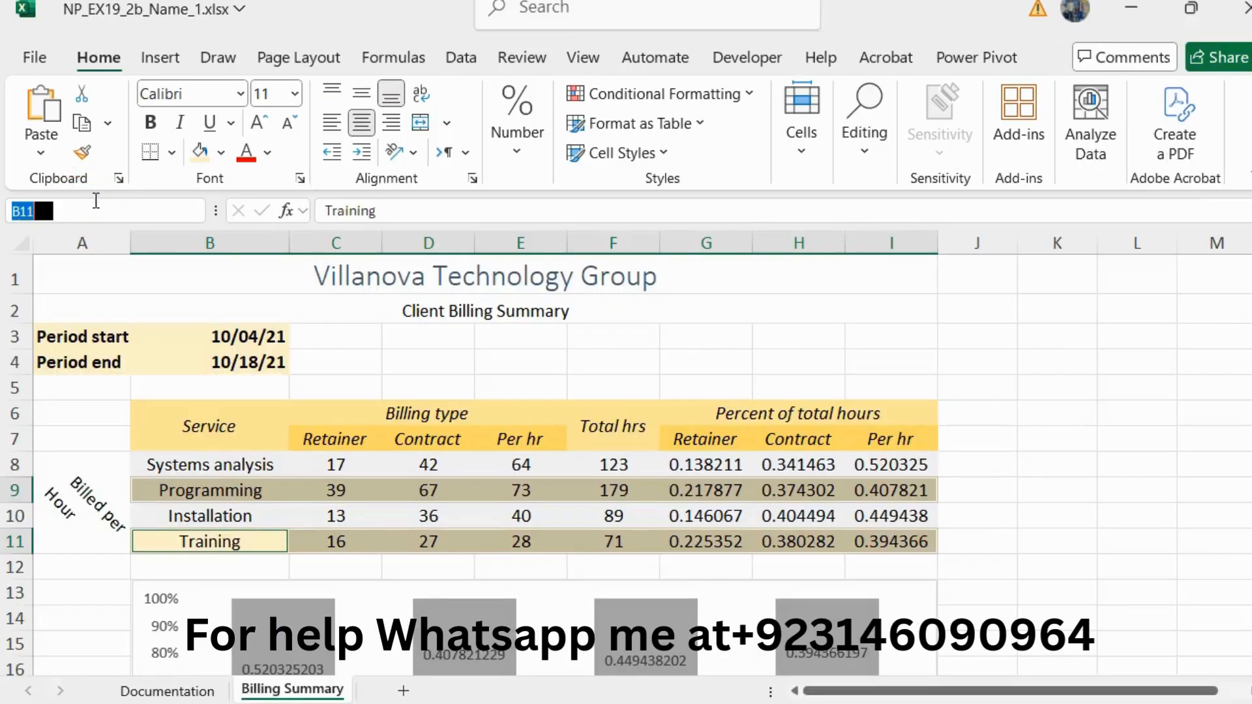
pyautogui.write('G8:I11')
pyautogui.press('Return')
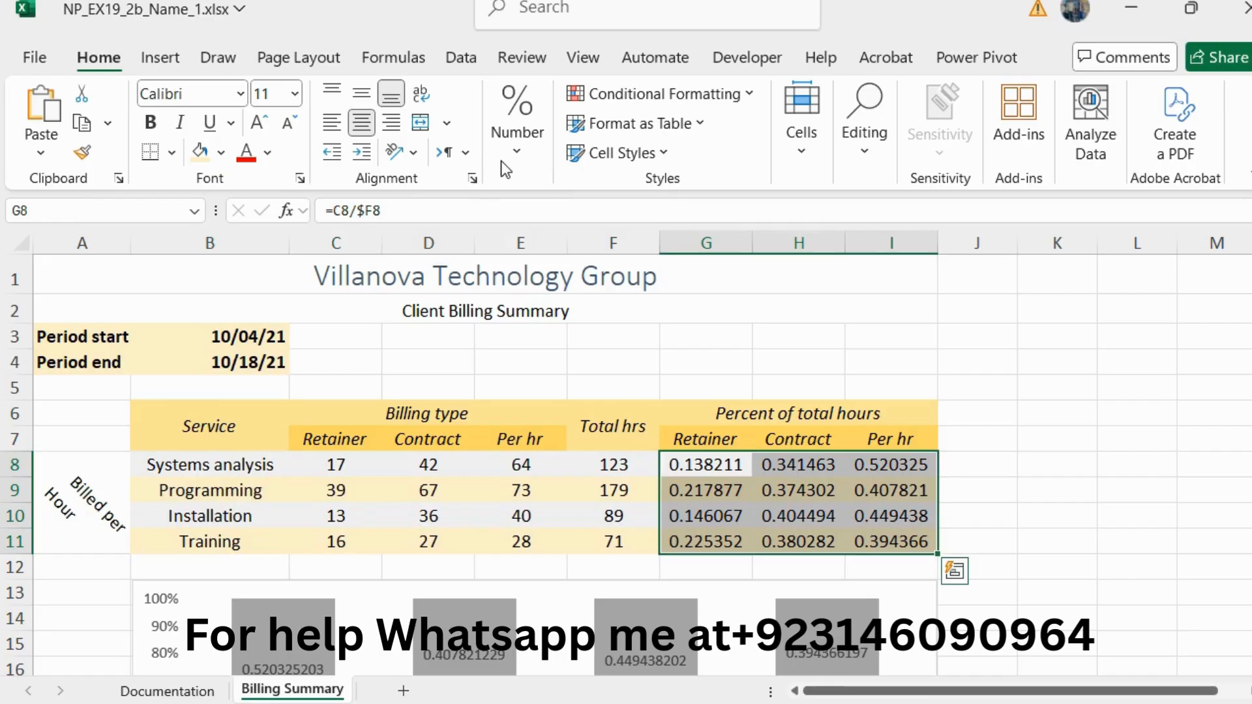
pyautogui.click(509, 157)
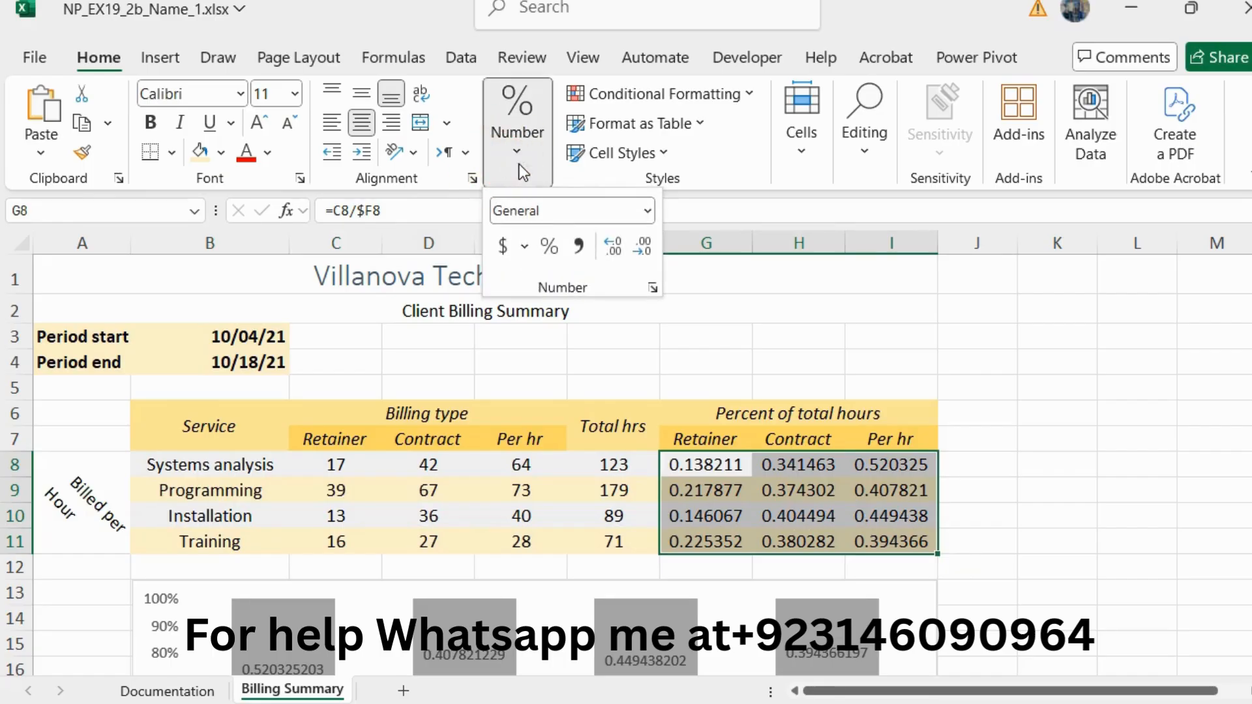
pyautogui.click(652, 288)
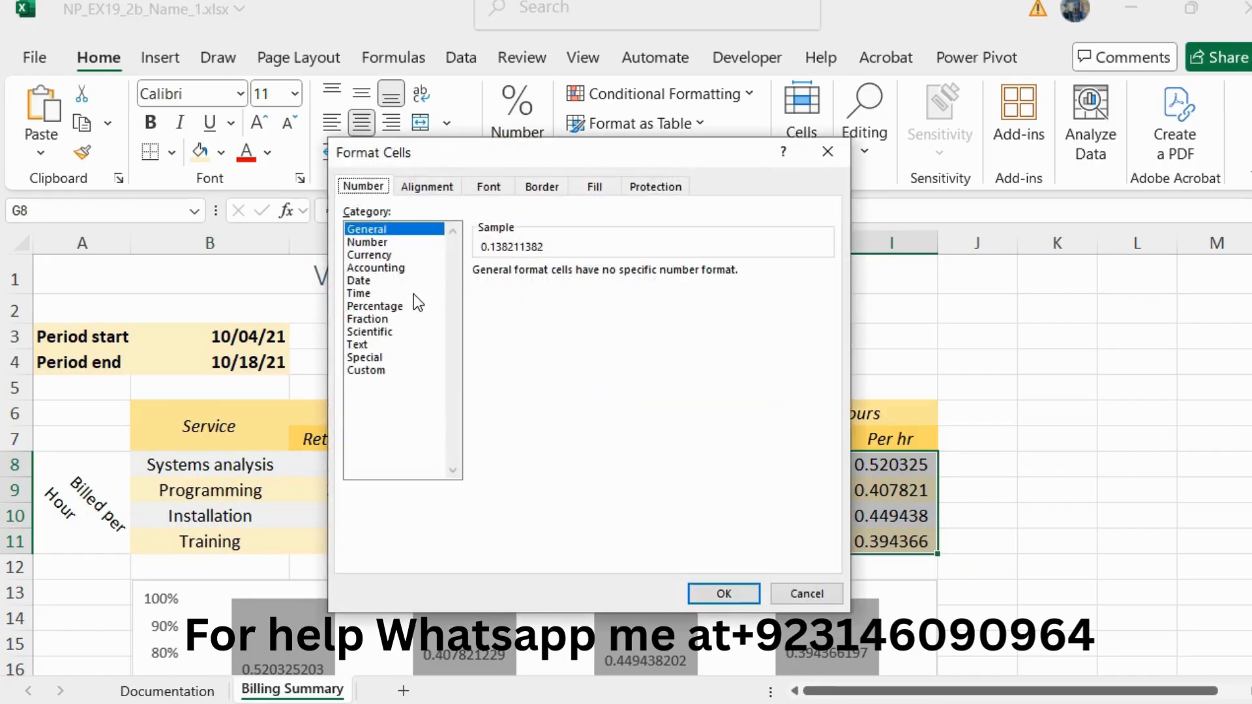
pyautogui.click(404, 304)
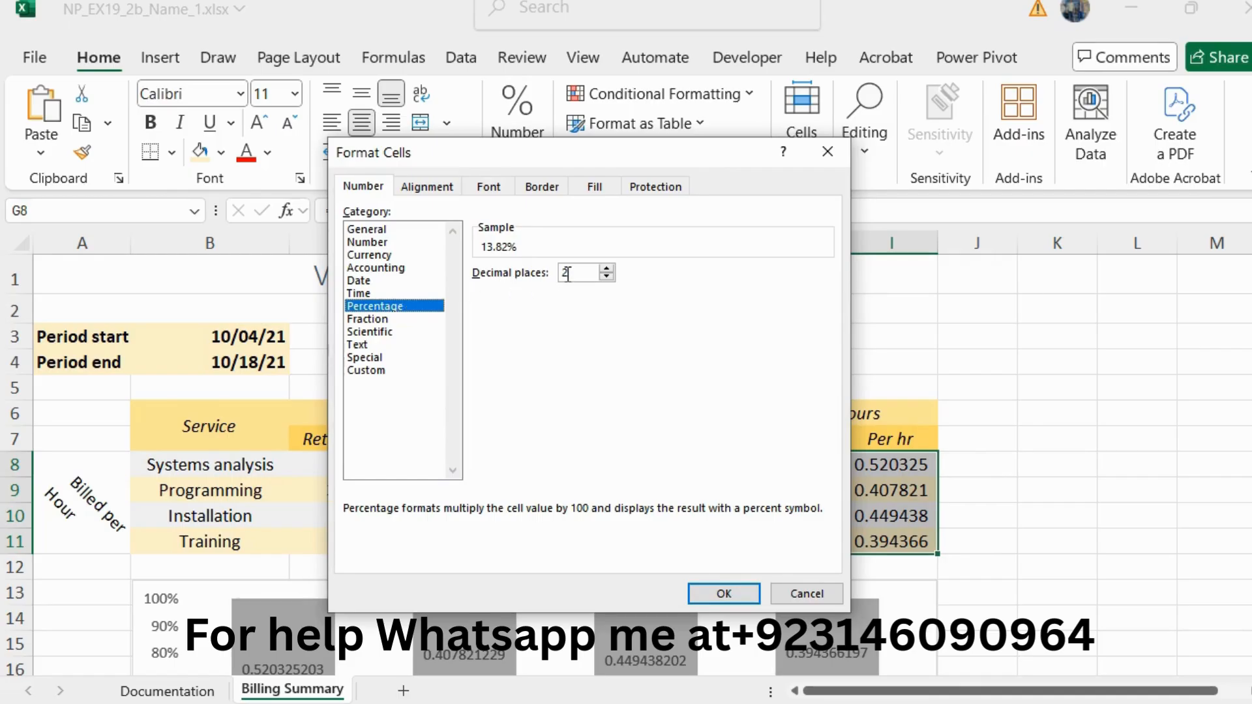
pyautogui.click(607, 277)
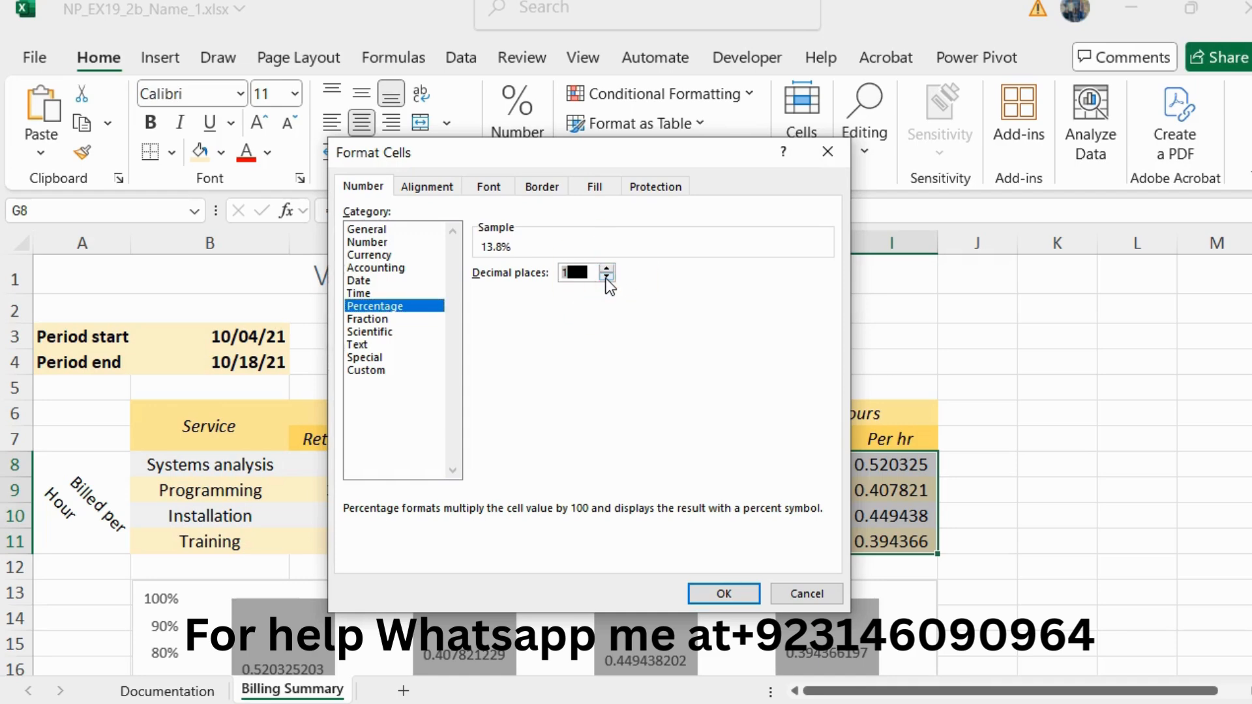
pyautogui.click(722, 593)
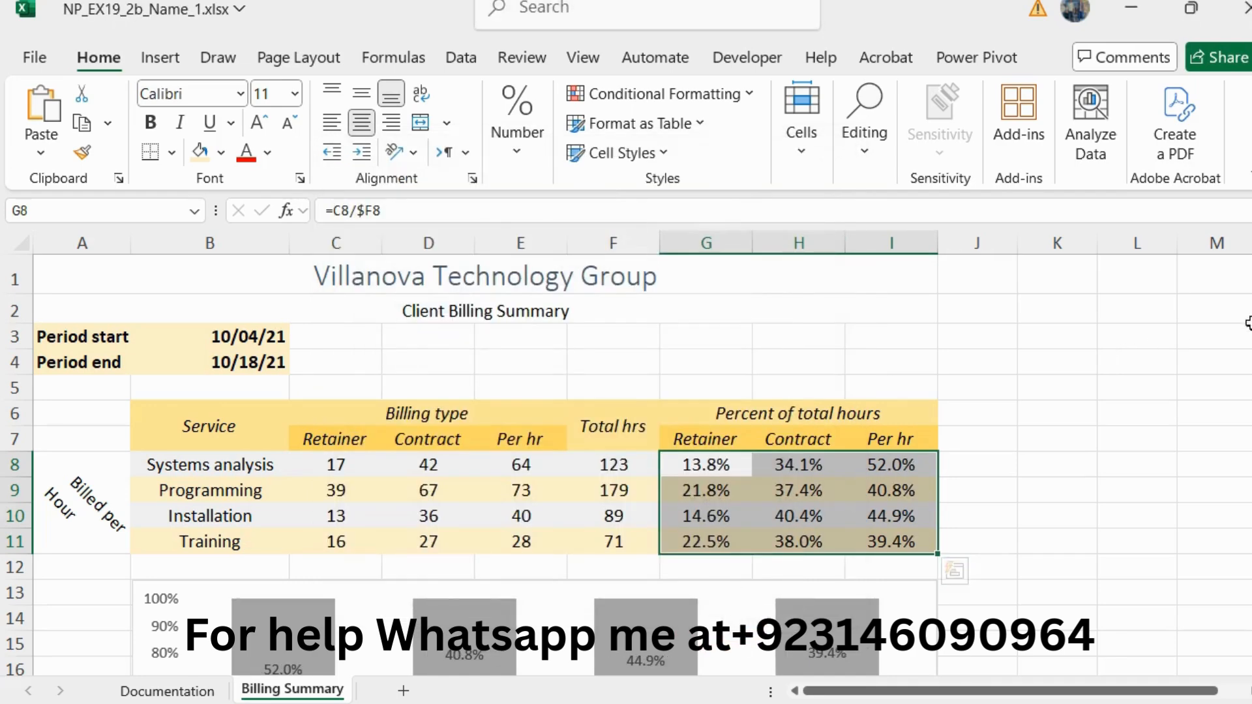
# Step: Return to the Word instructions and select the full text of step 16
pyautogui.hotkey('alt', 'Tab')
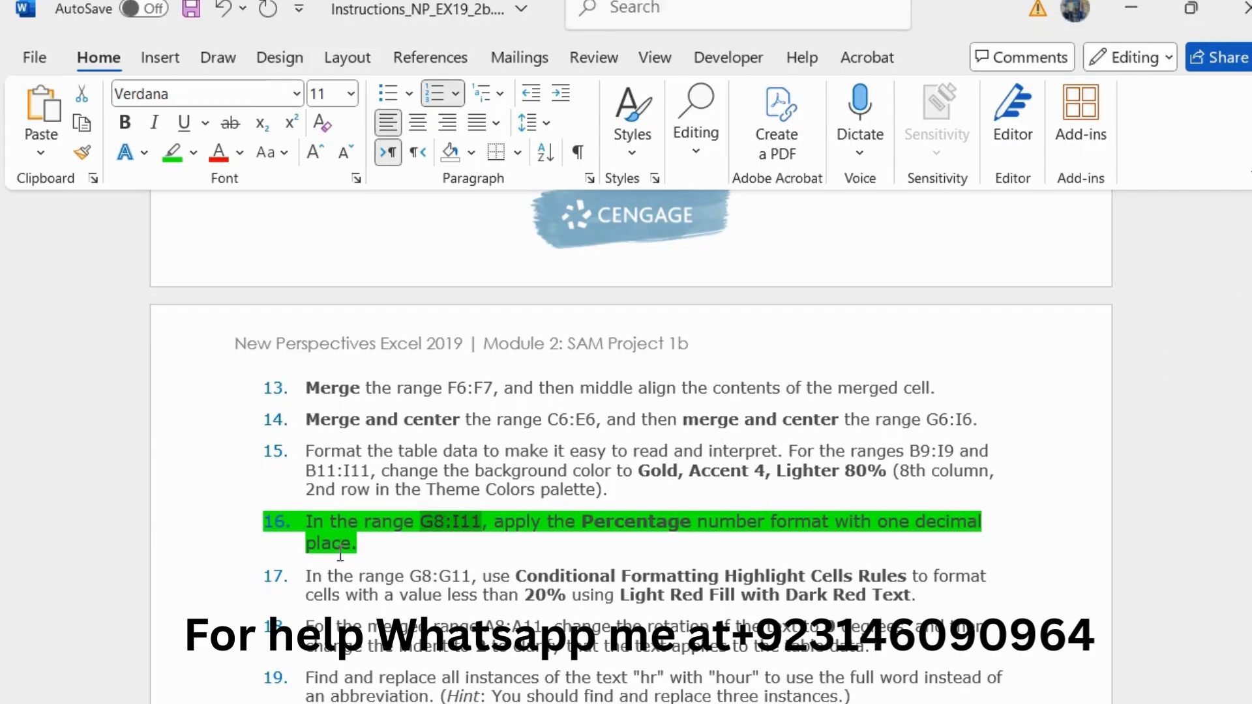
pyautogui.moveTo(375, 548); pyautogui.dragTo(484, 451)
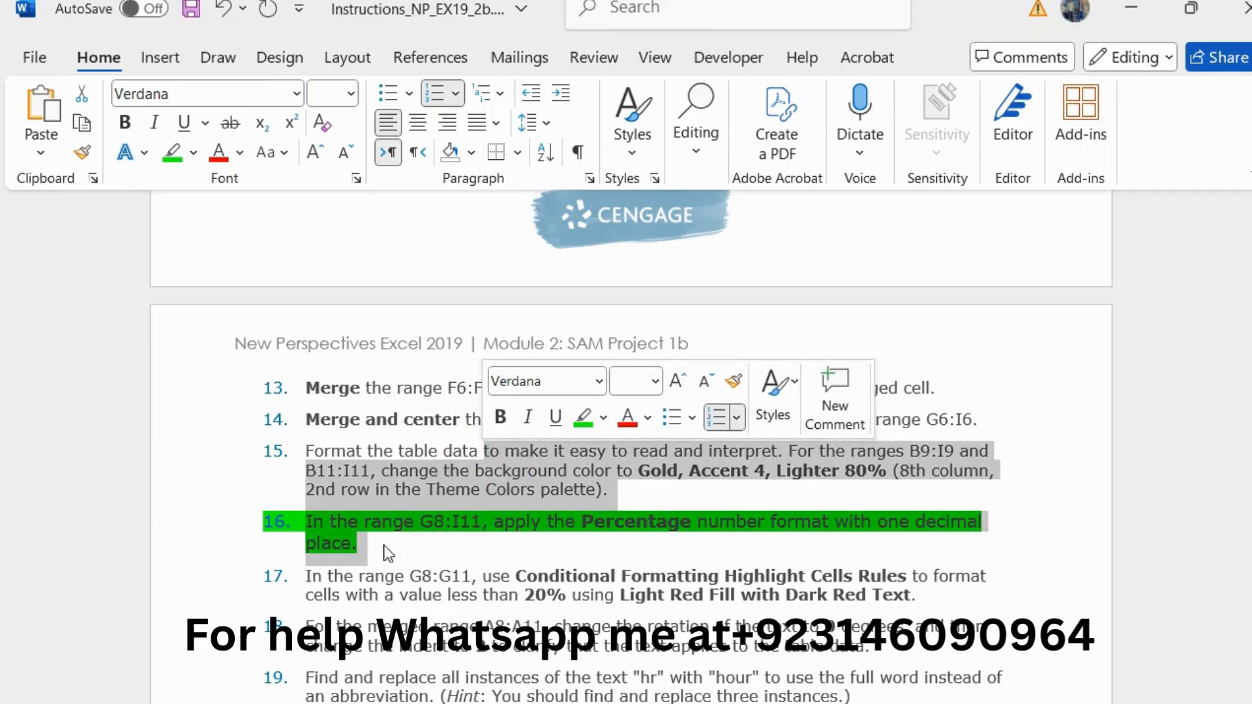
pyautogui.moveTo(384, 545); pyautogui.dragTo(294, 523)
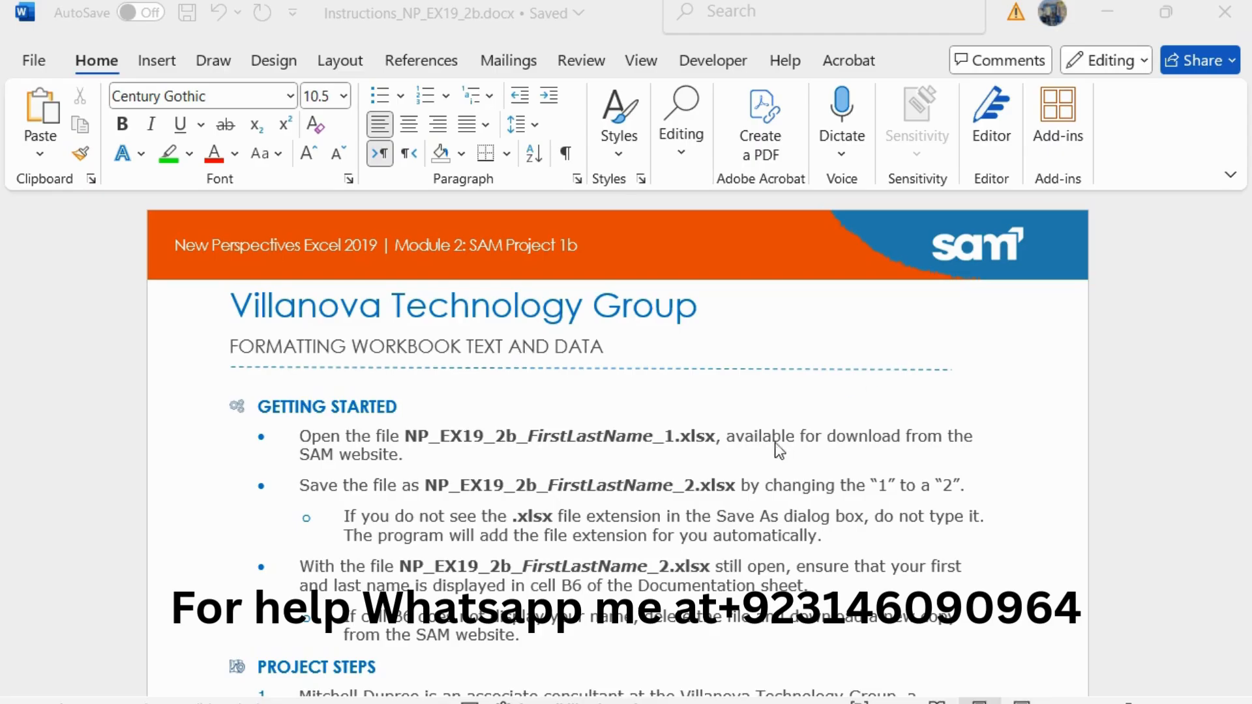
# Step: Enlarge the step 1 instruction about changing the workbook theme to Office to 11 pt and highlight it in green
pyautogui.scroll(-3, 767, 449)
pyautogui.scroll(-2, 767, 449)
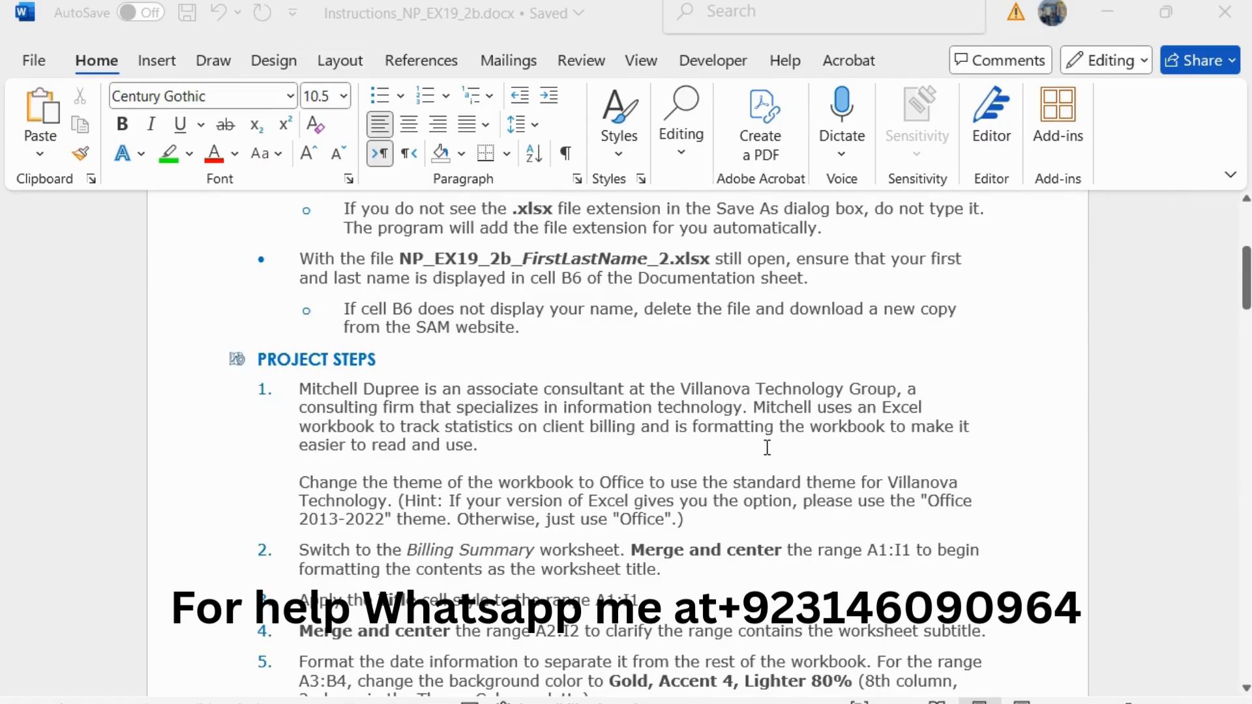
pyautogui.scroll(-2, 767, 447)
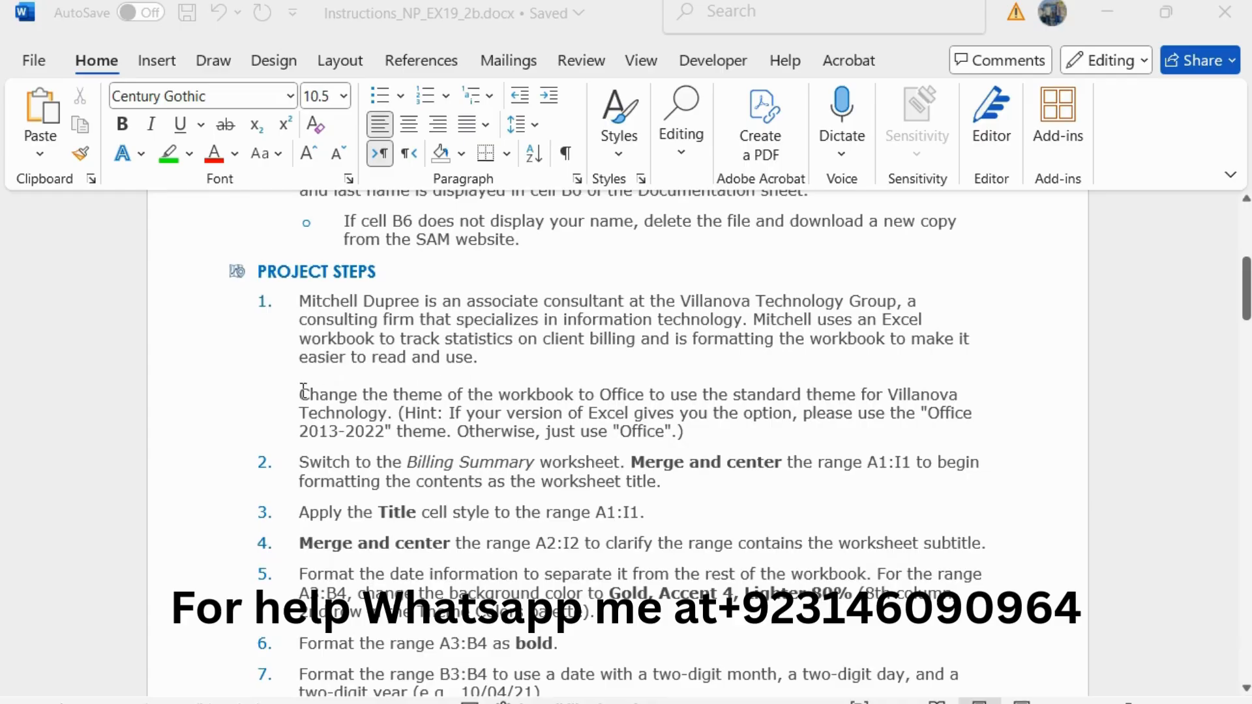
pyautogui.moveTo(304, 390); pyautogui.dragTo(697, 432)
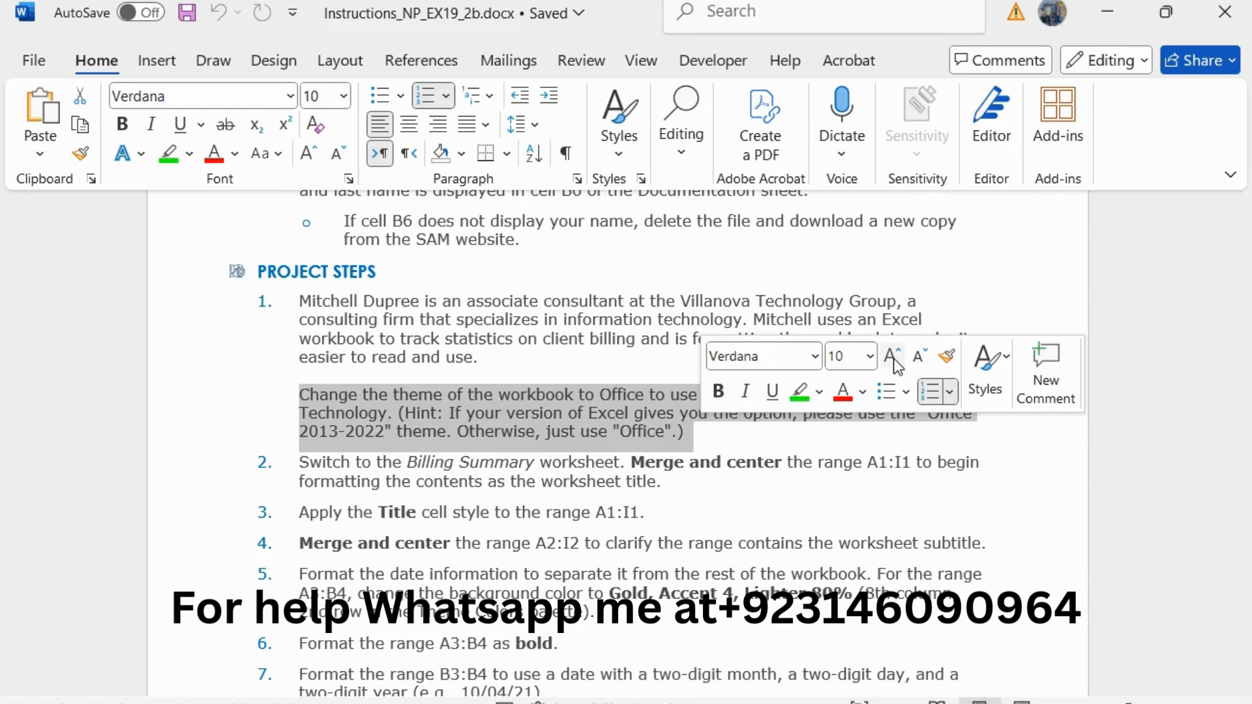
pyautogui.click(893, 358)
pyautogui.click(800, 391)
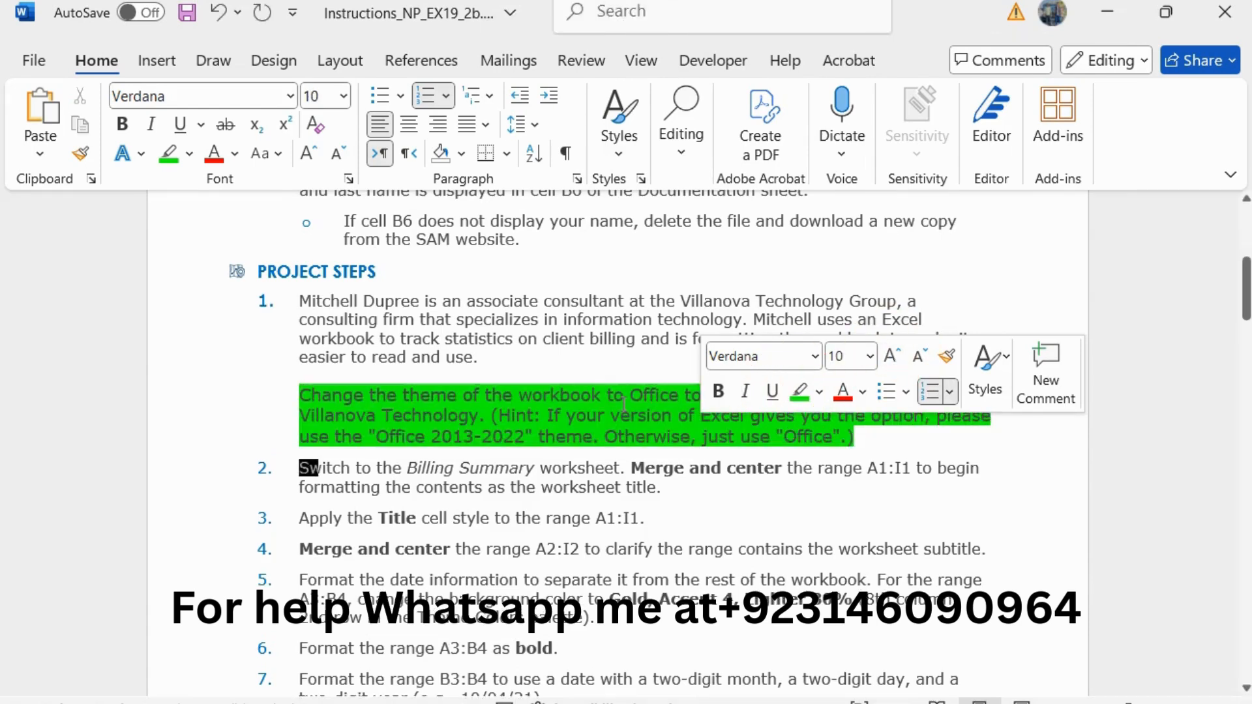
pyautogui.click(623, 404)
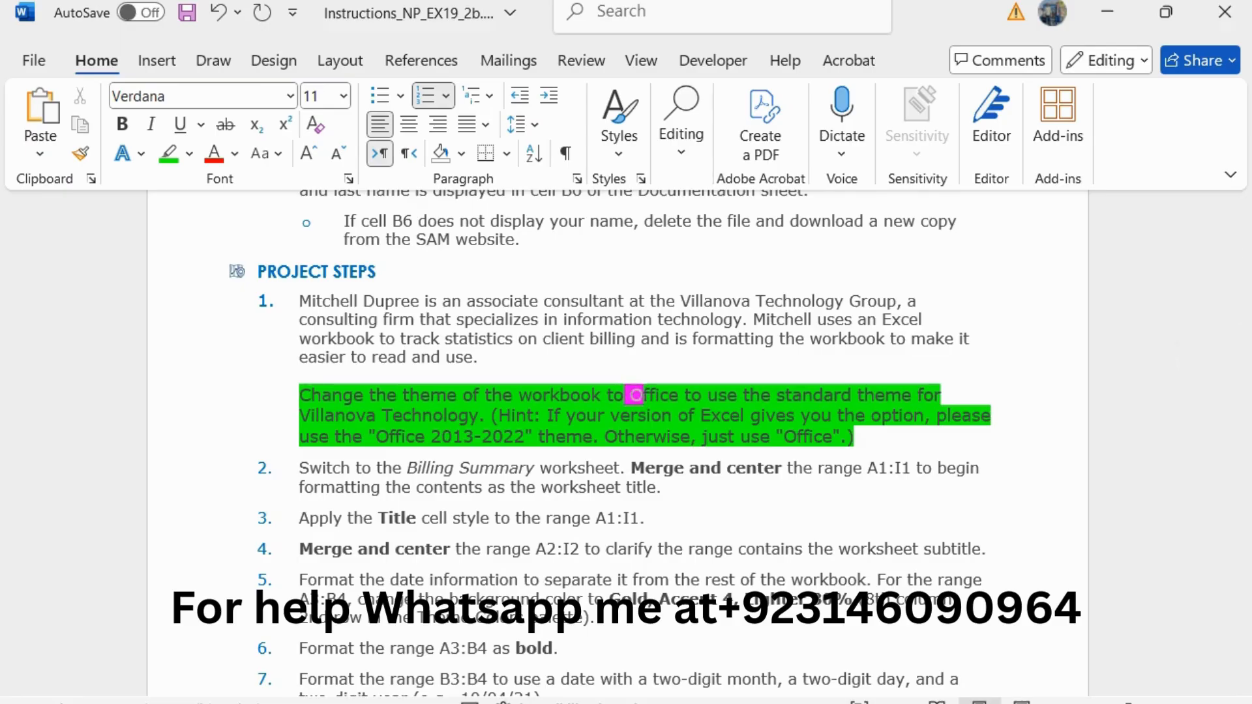
# Step: Switch to the Excel workbook and change its theme to Office 2013 - 2022
pyautogui.hotkey('alt', 'Tab')
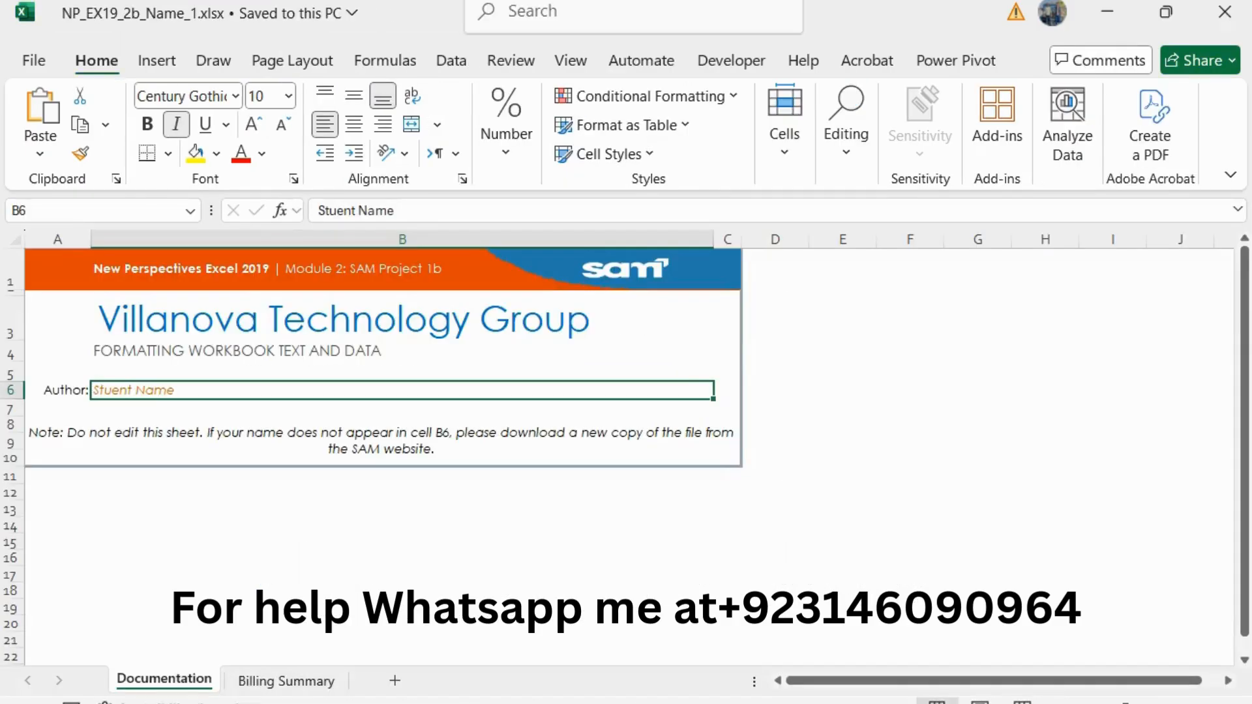
pyautogui.click(275, 63)
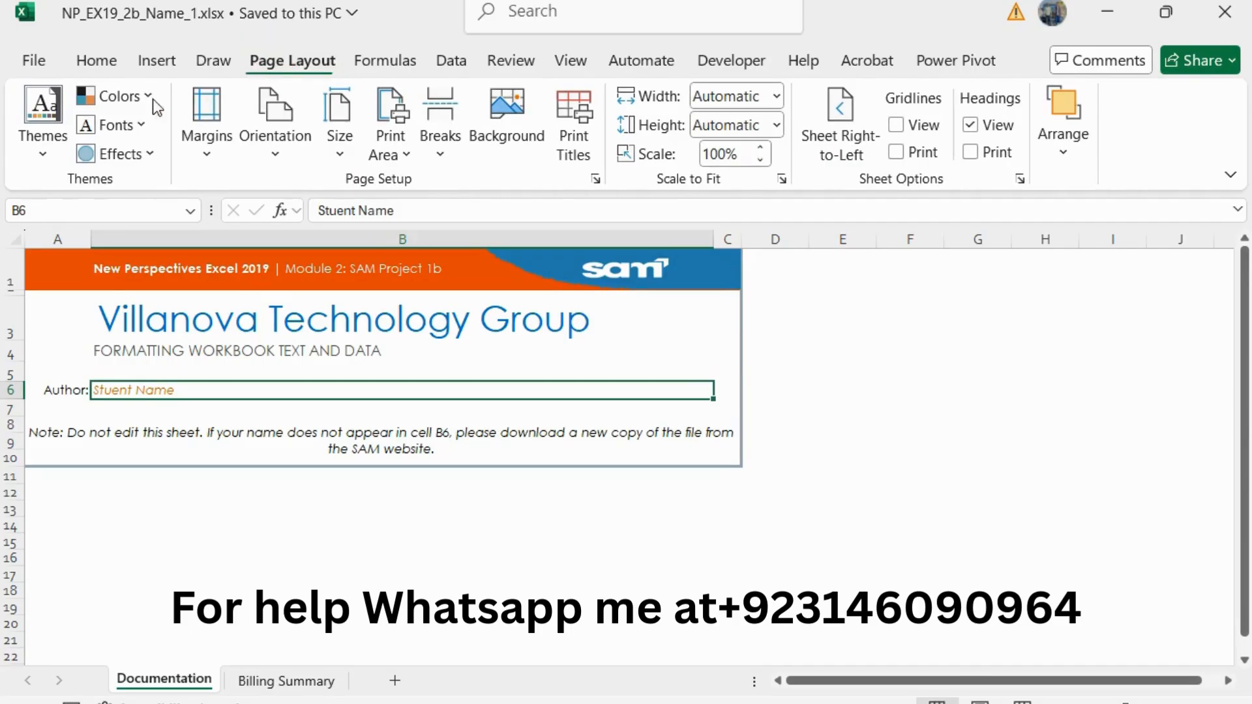
pyautogui.click(38, 153)
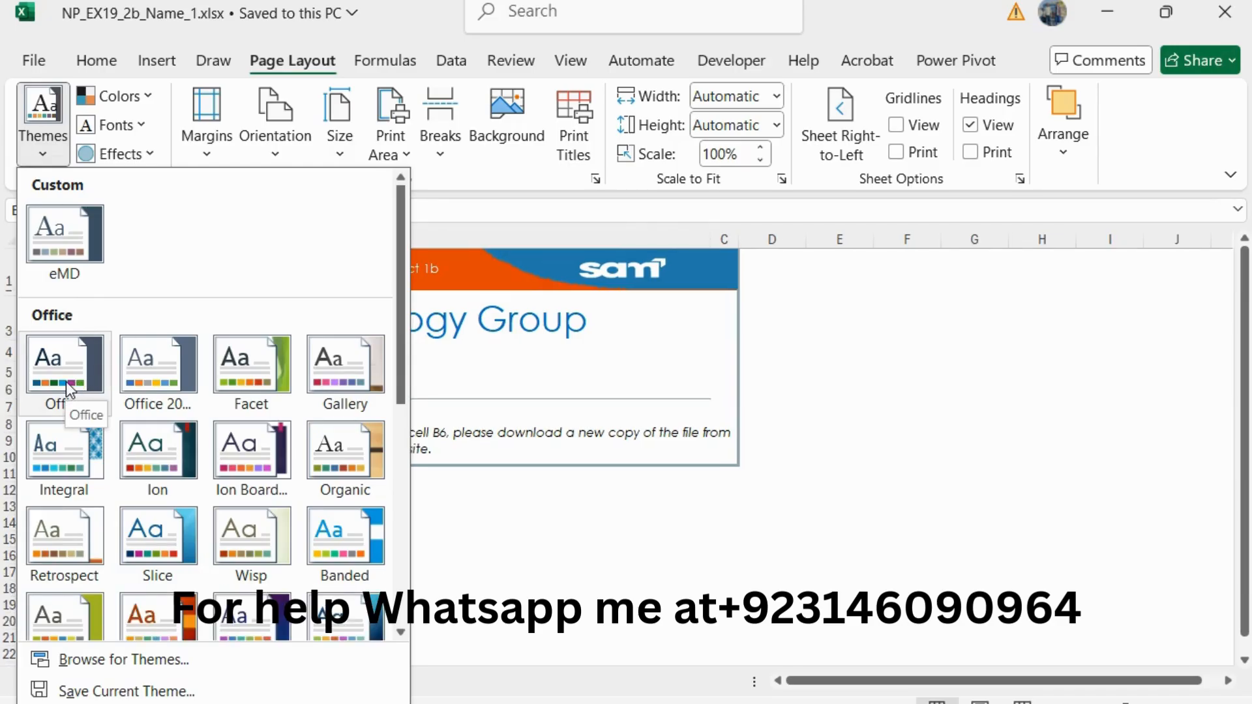
pyautogui.click(161, 365)
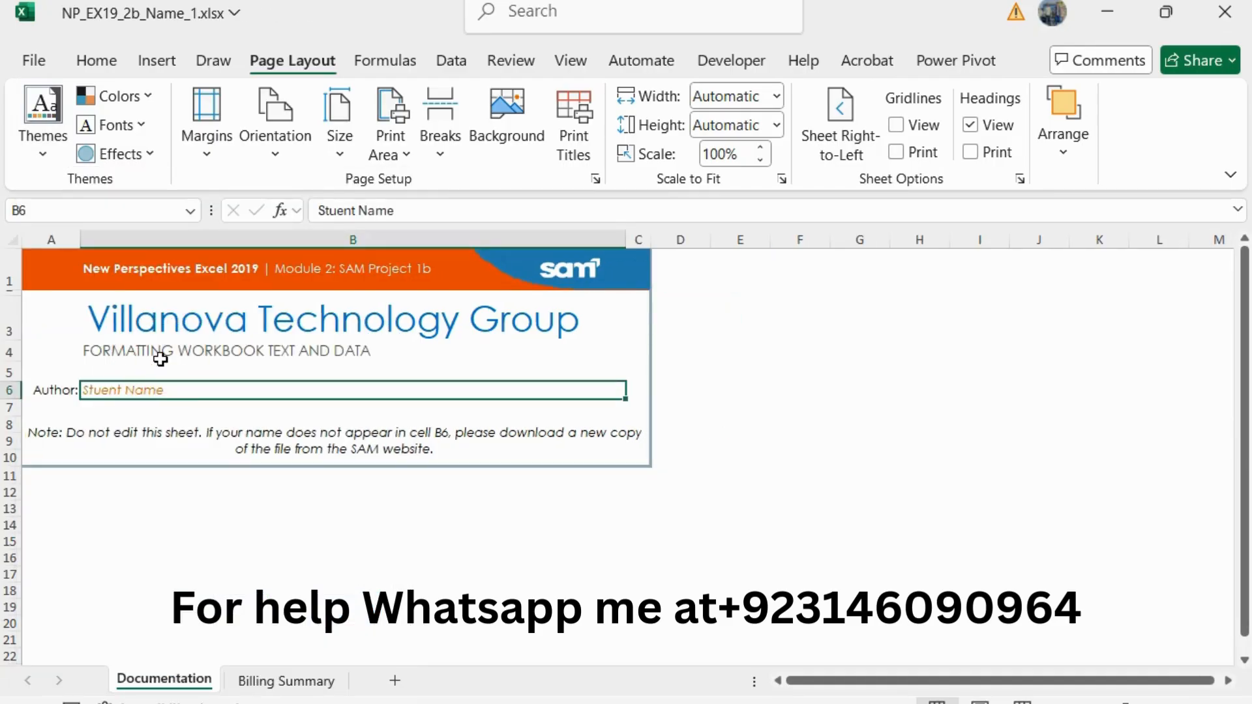
# Step: Return to the Word instructions, reduce the step 1 theme instruction to 10 pt and remove its green highlight
pyautogui.hotkey('alt', 'Tab')
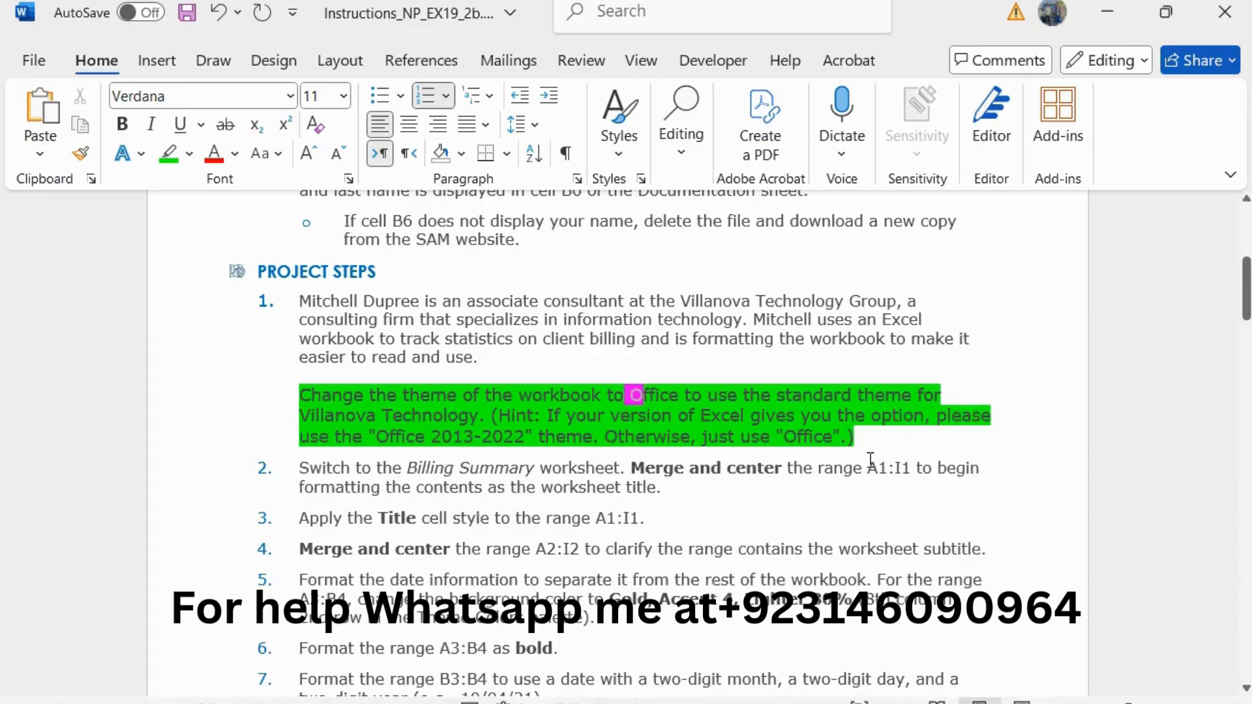
pyautogui.moveTo(859, 436); pyautogui.dragTo(298, 395)
pyautogui.click(514, 319)
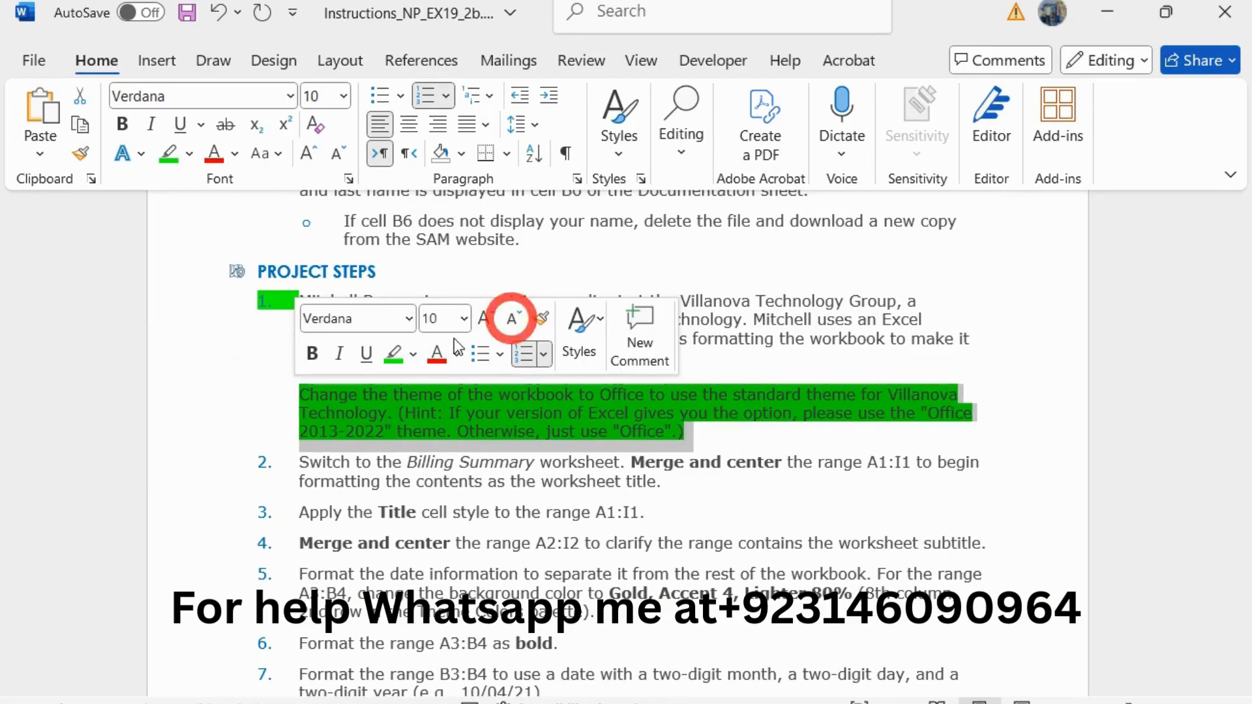
pyautogui.click(394, 354)
# Step: Enlarge the step 2 instruction about merging and centering A1:I1 to 11 pt and highlight it in green
pyautogui.moveTo(294, 463); pyautogui.dragTo(676, 480)
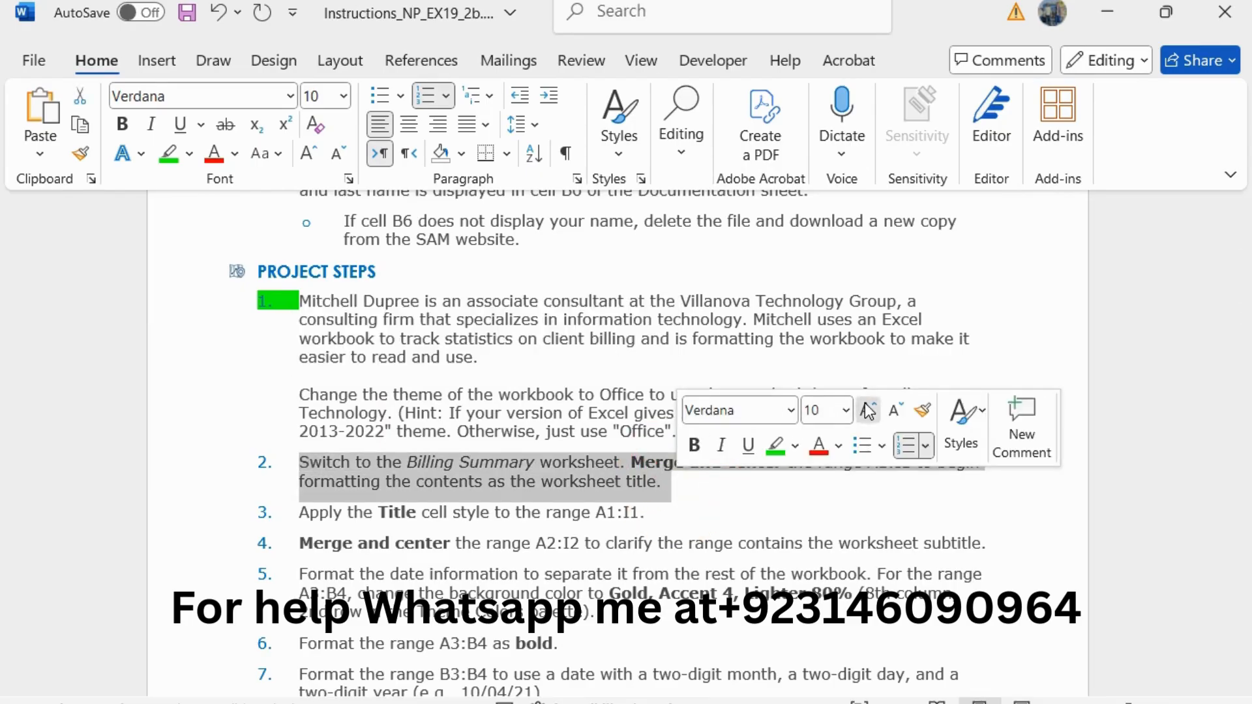
pyautogui.click(867, 409)
pyautogui.click(775, 445)
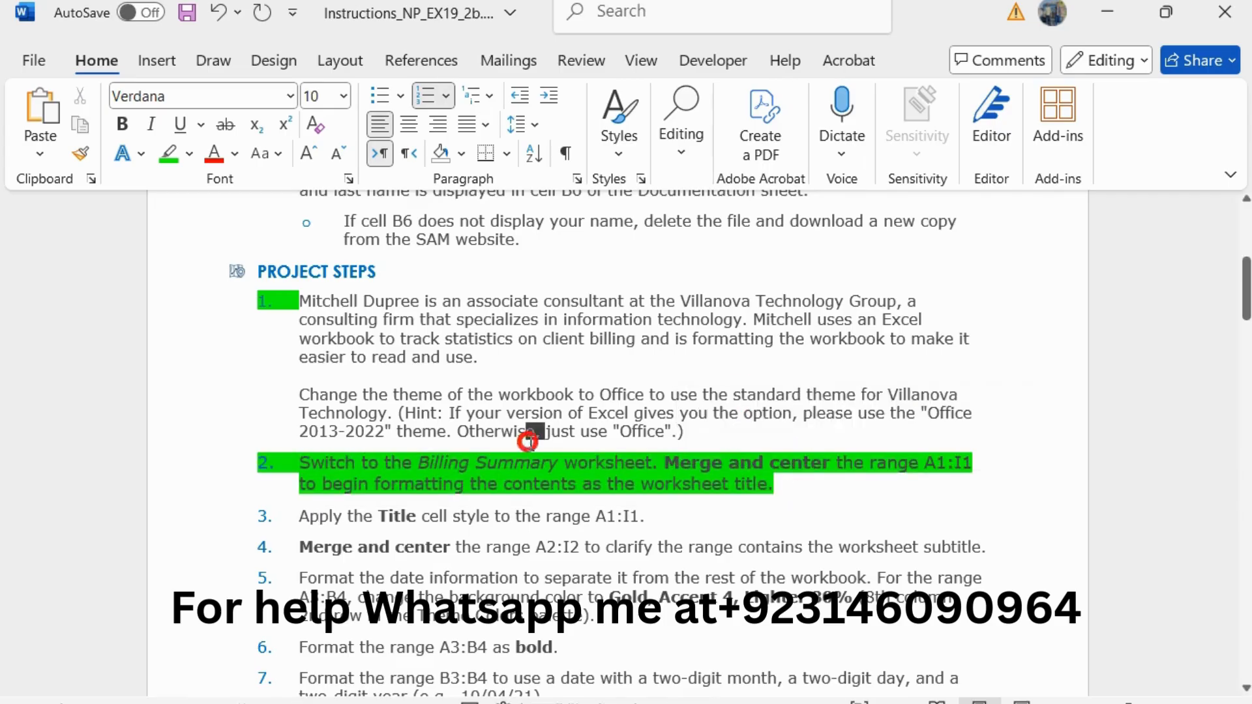
pyautogui.scroll(-2, 536, 443)
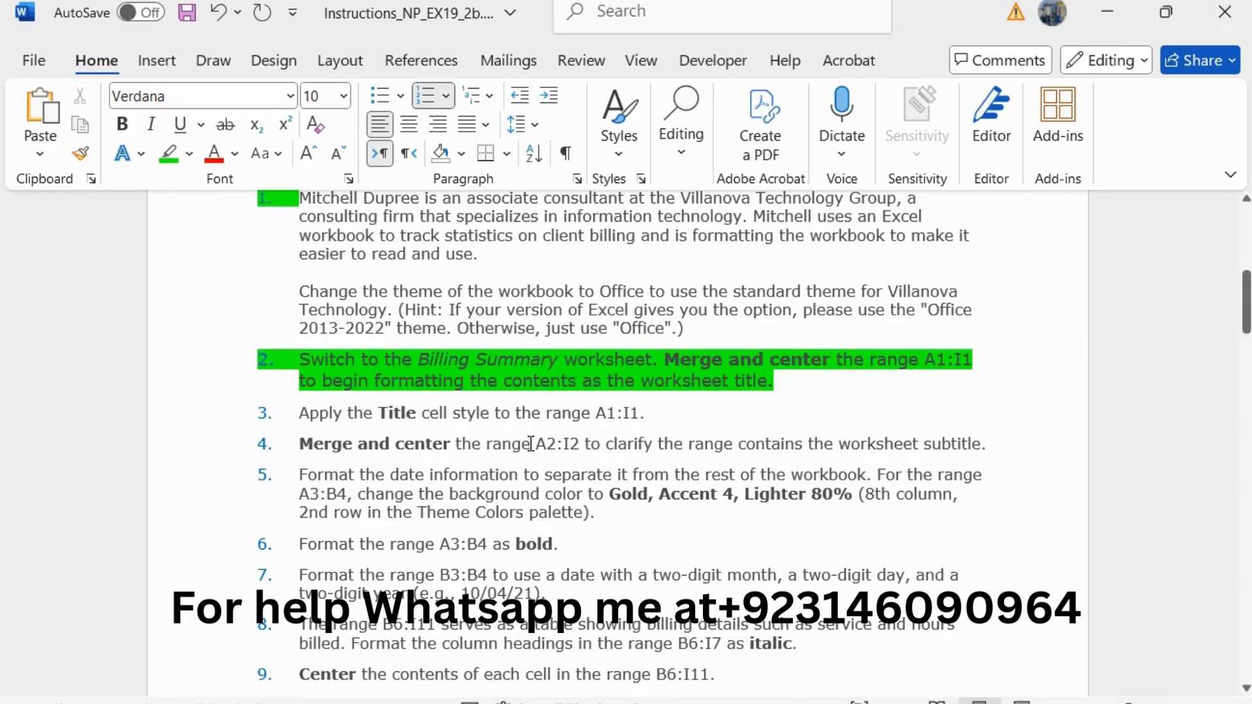
# Step: Open the Billing Summary worksheet in Excel and copy the reference A1:I1 from step 2 of the Word instructions
pyautogui.hotkey('alt', 'Tab')
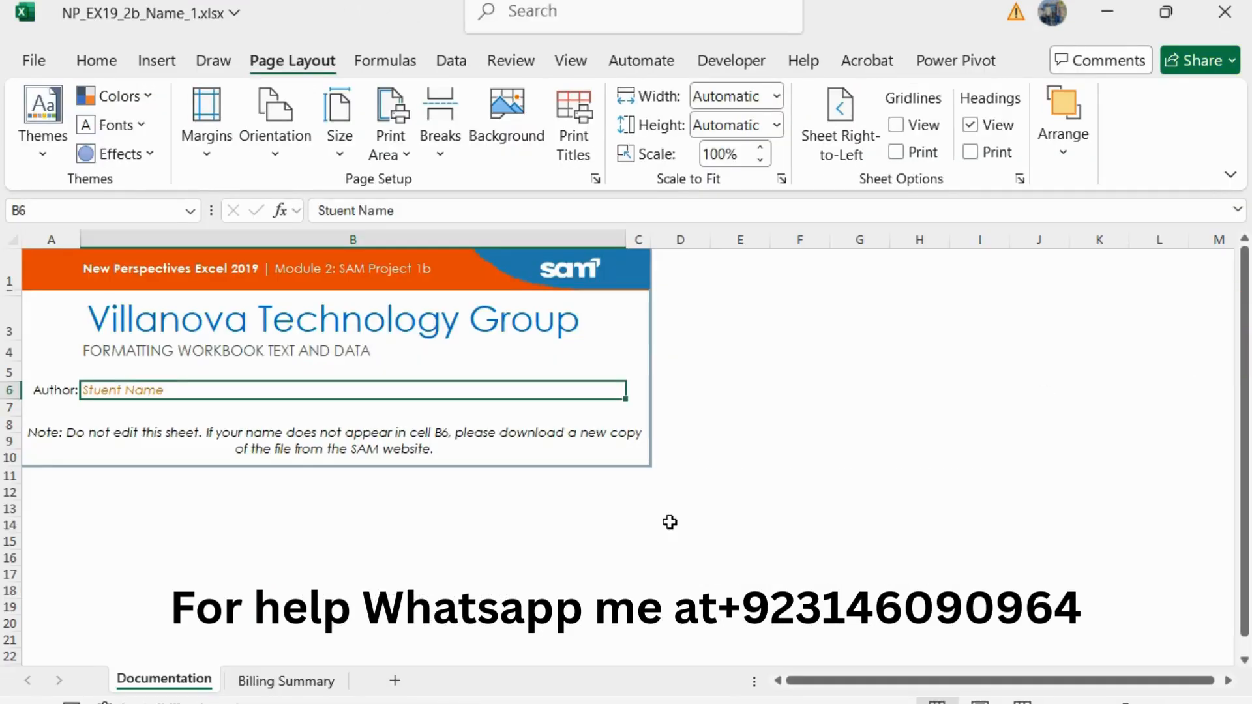
pyautogui.click(285, 679)
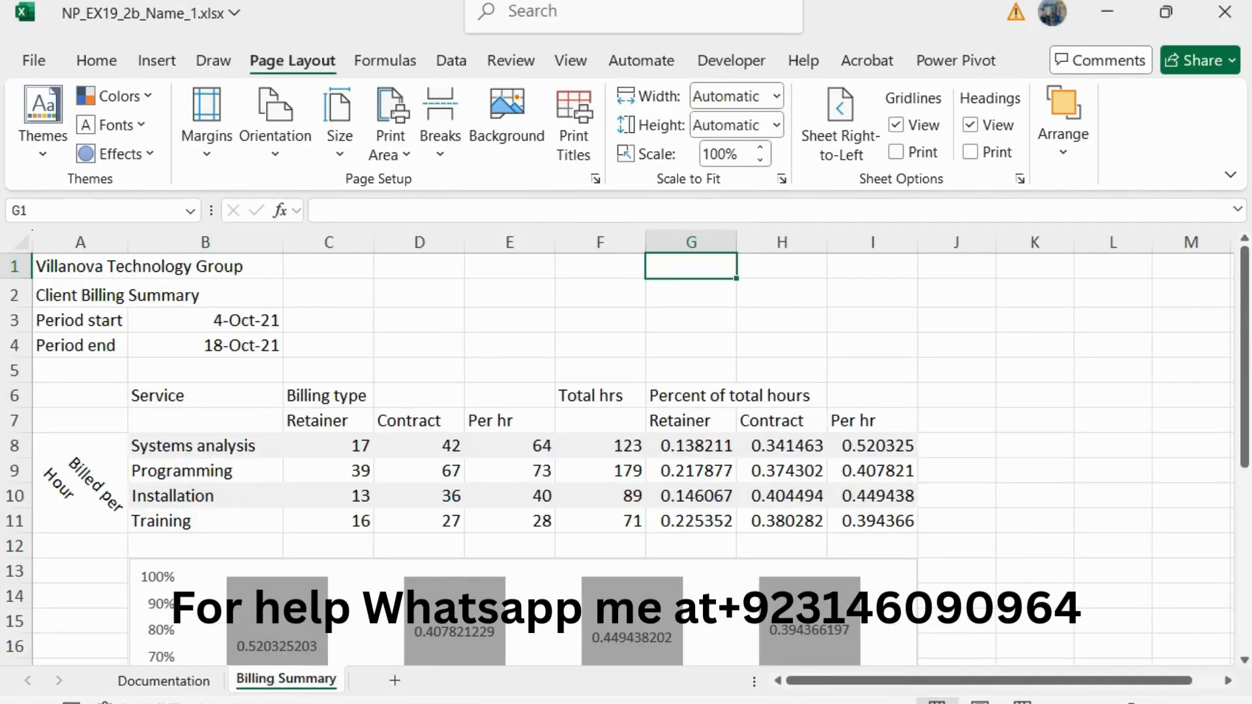
pyautogui.hotkey('alt', 'Tab')
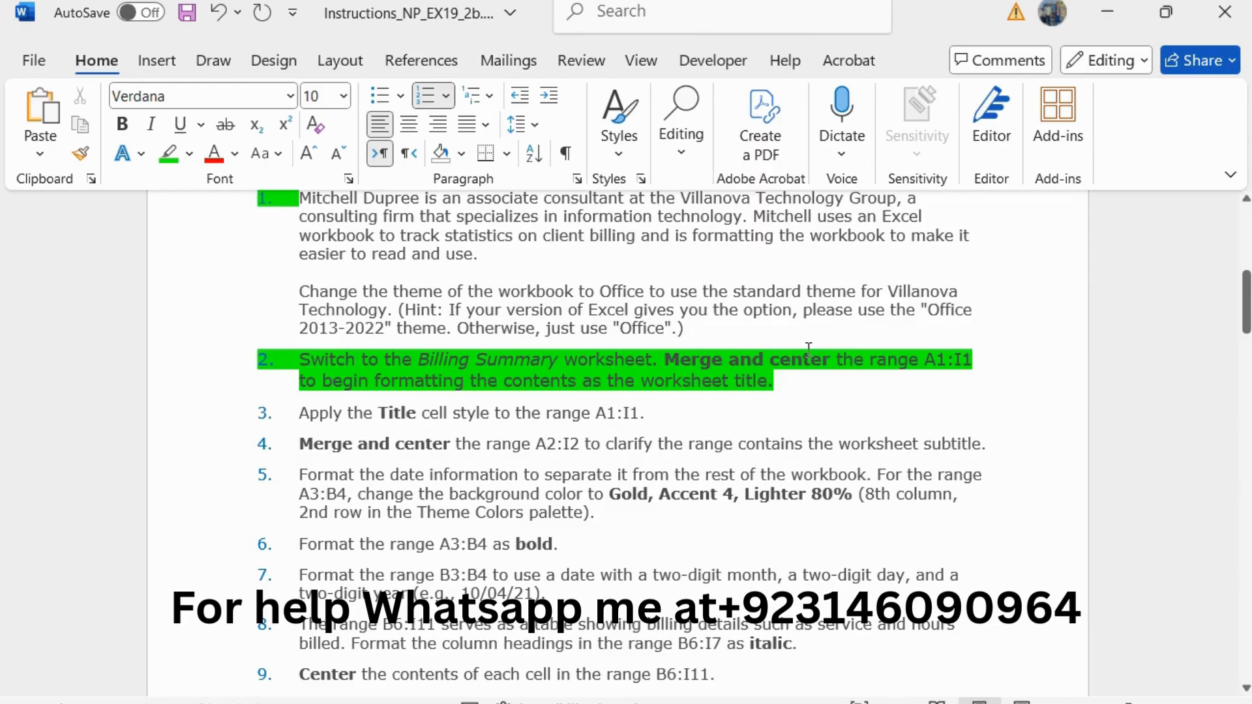
pyautogui.moveTo(874, 360); pyautogui.dragTo(965, 360)
pyautogui.hotkey('ctrl', 'c')
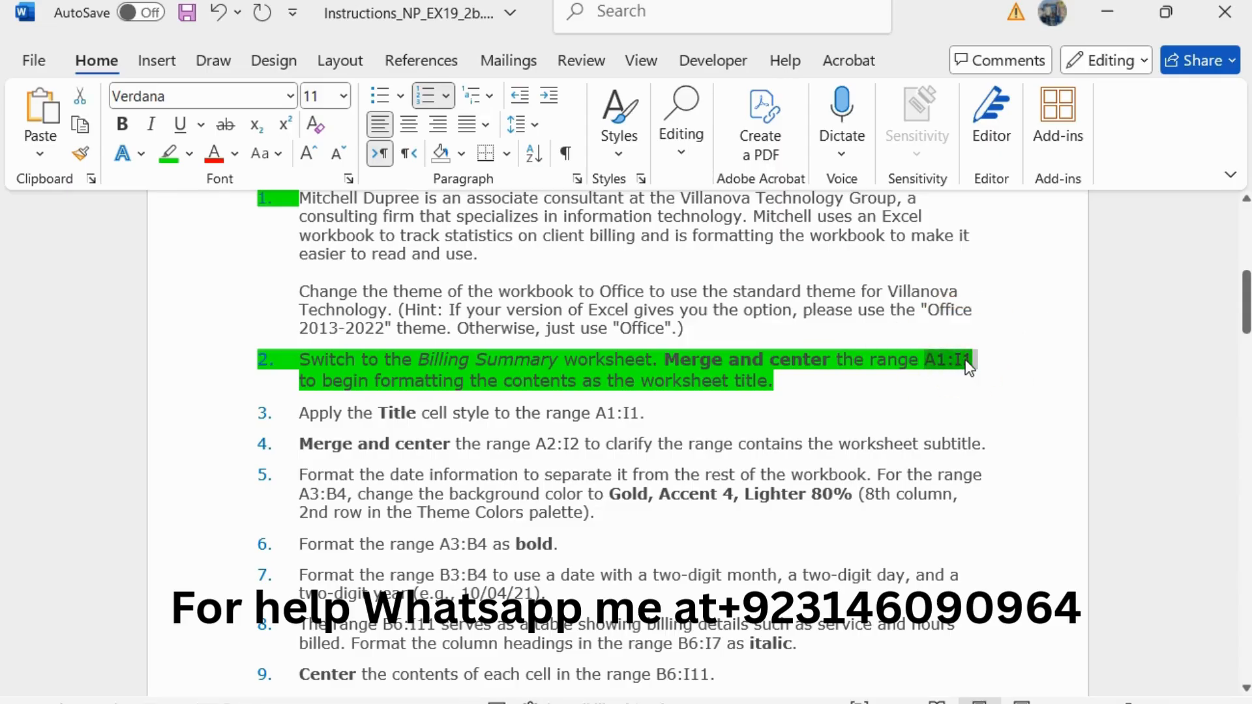
# Step: Switch to Excel and merge and center the range A1:I1 on the Billing Summary worksheet
pyautogui.hotkey('alt', 'Tab')
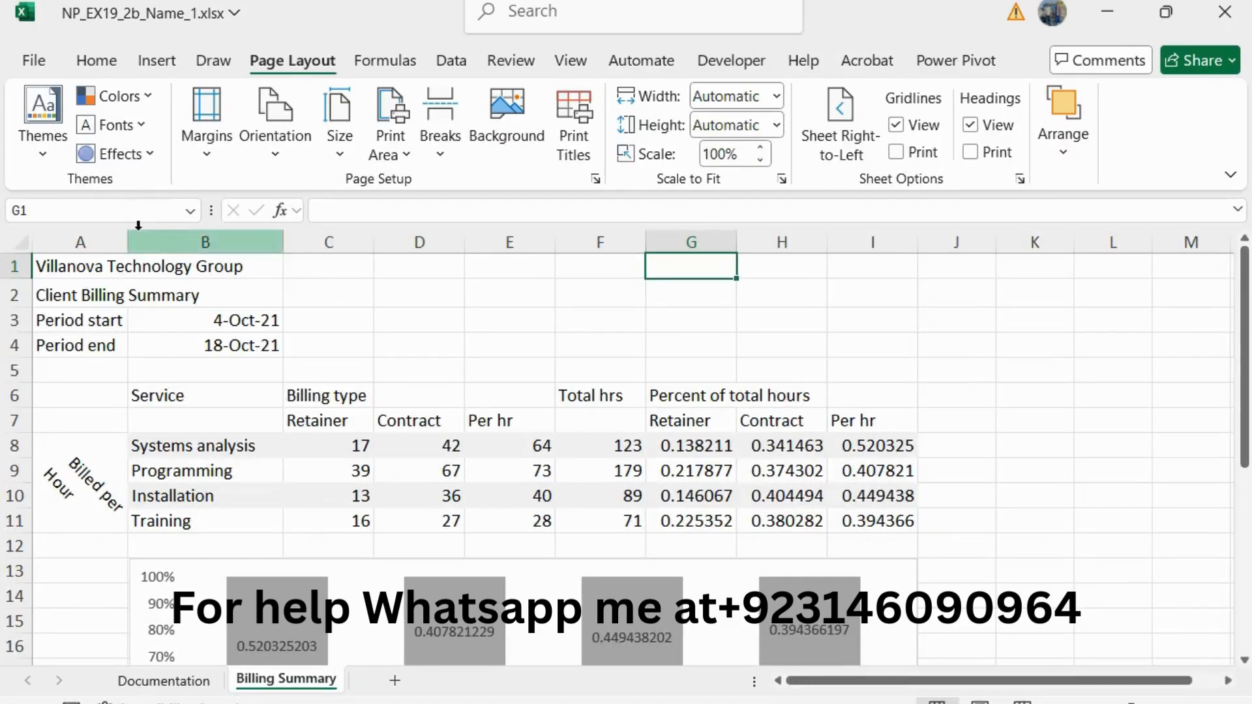
pyautogui.click(119, 213)
pyautogui.hotkey('ctrl', 'v')
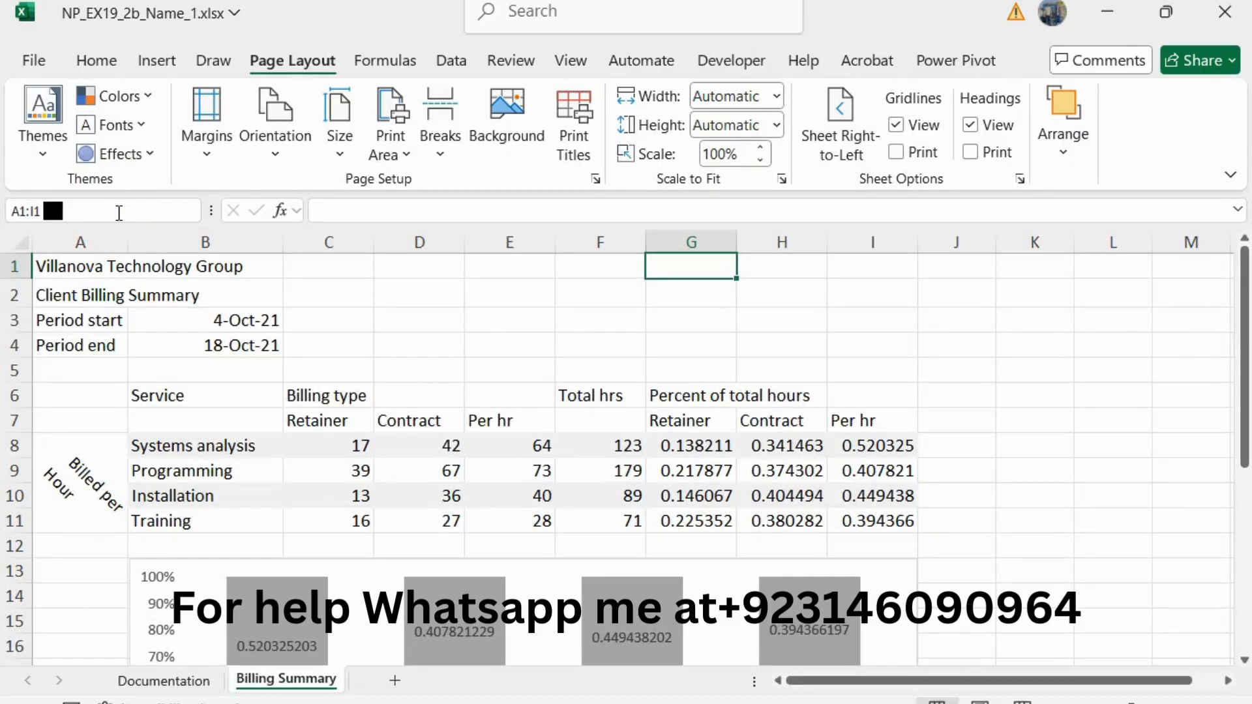
pyautogui.press('BackSpace')
pyautogui.press('Return')
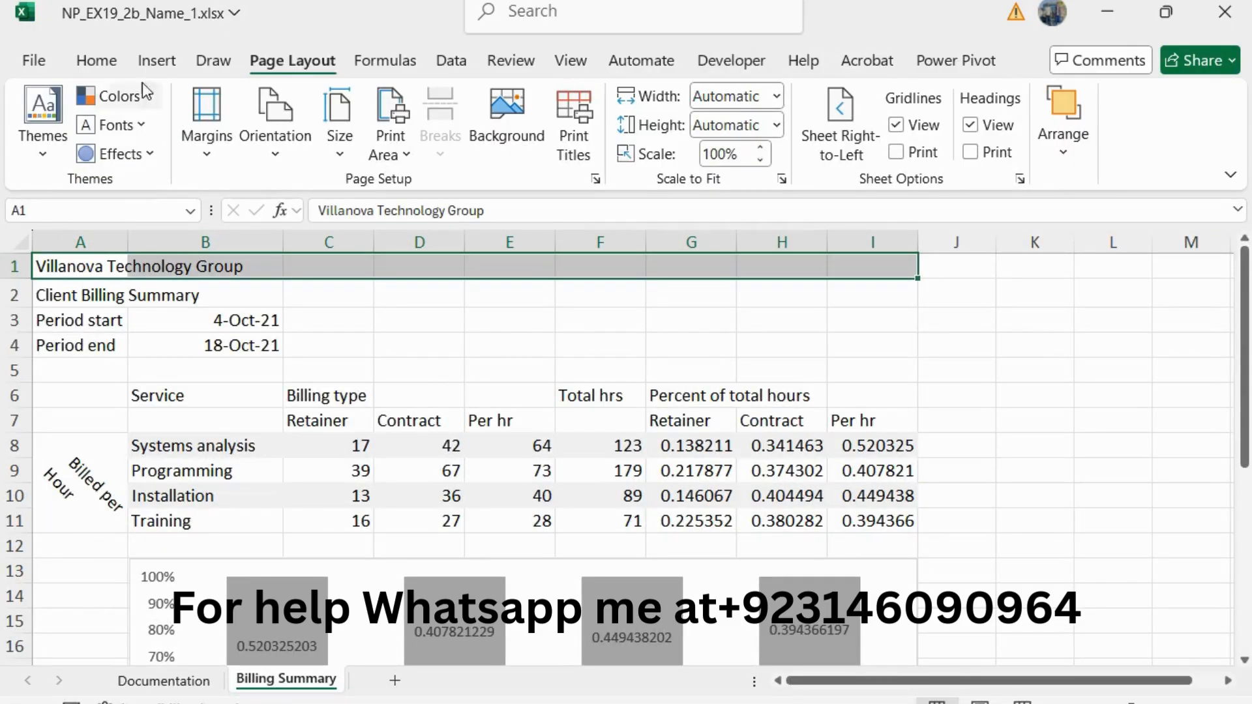
pyautogui.click(112, 61)
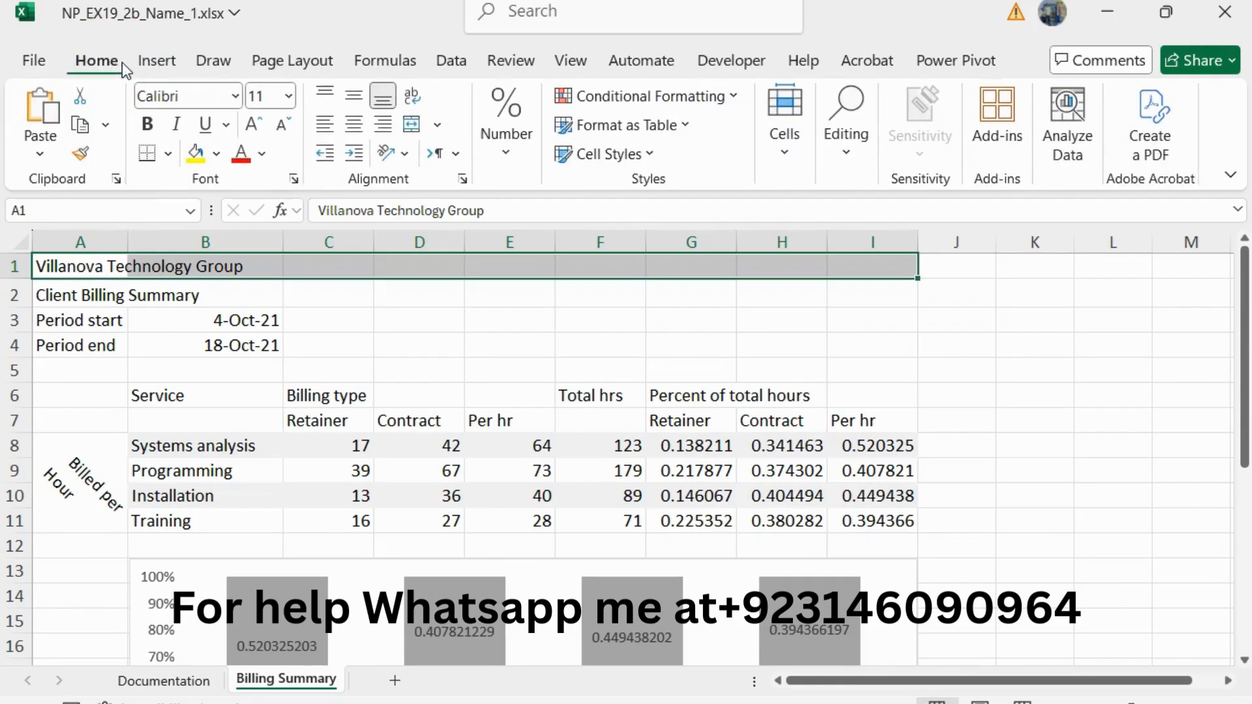
pyautogui.click(438, 125)
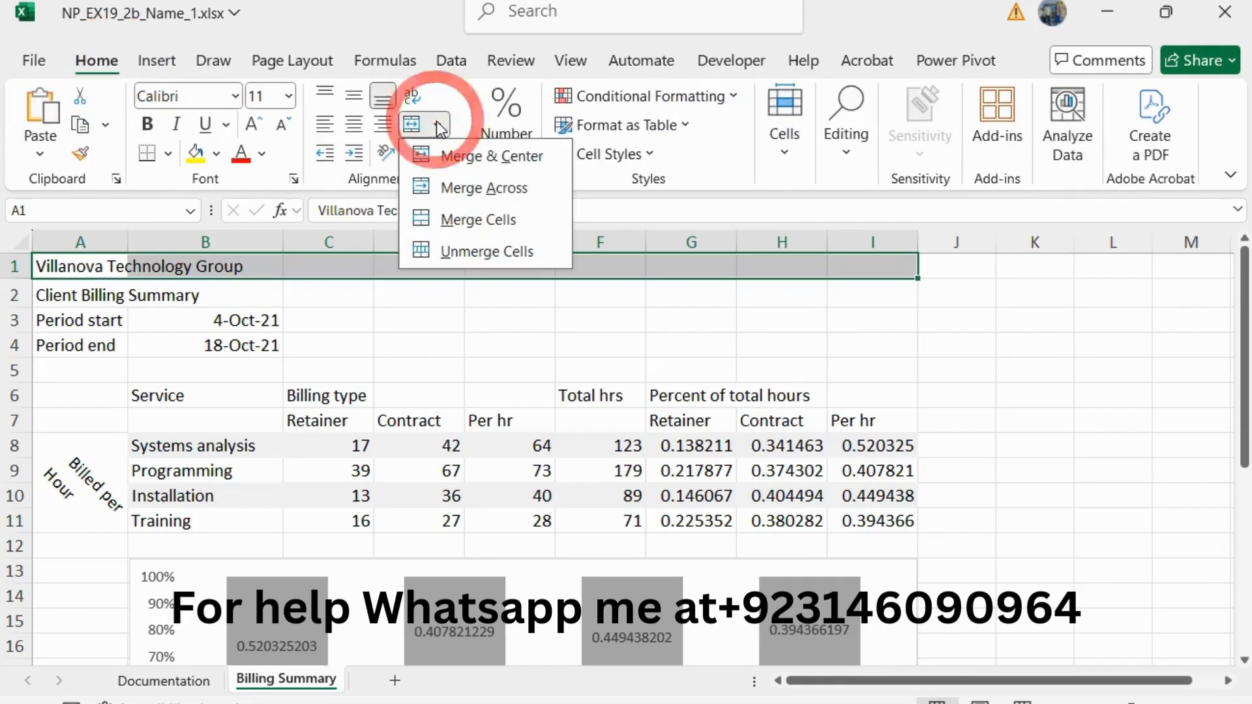
pyautogui.click(501, 155)
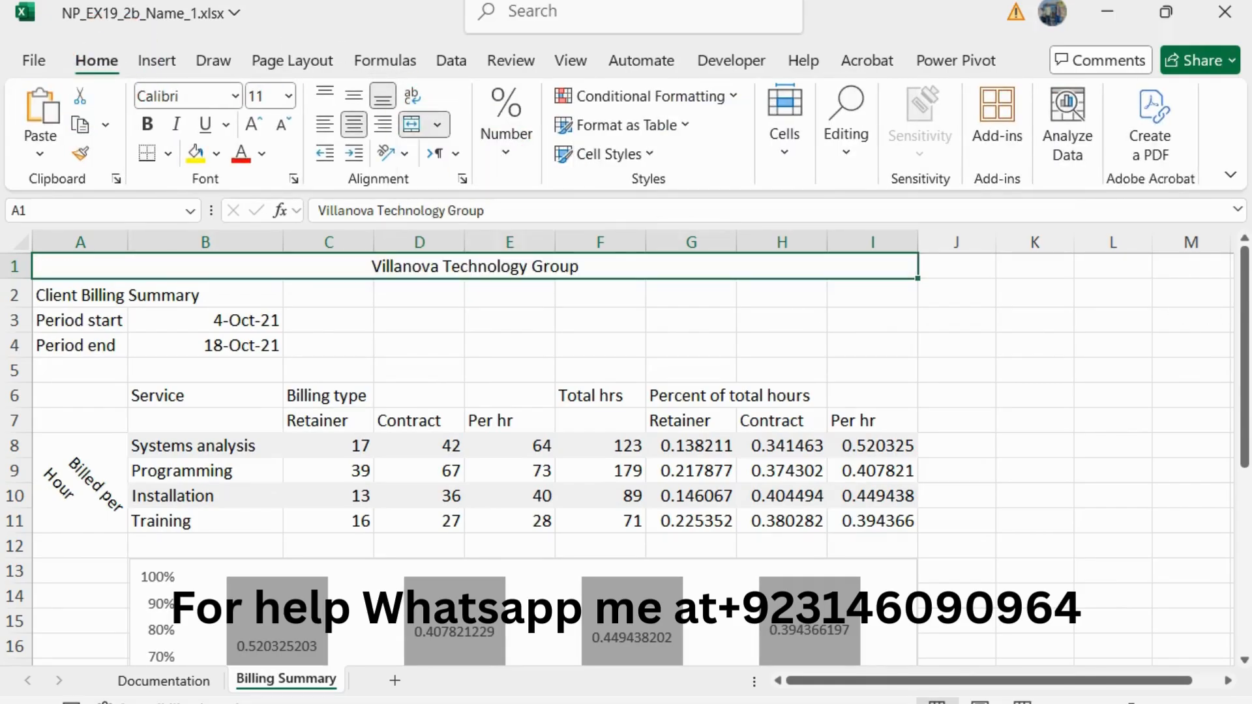
# Step: Return to the Word instructions, reduce the step 2 text to 10 pt and remove its green highlight
pyautogui.hotkey('alt', 'Tab')
pyautogui.moveTo(806, 375); pyautogui.dragTo(304, 357)
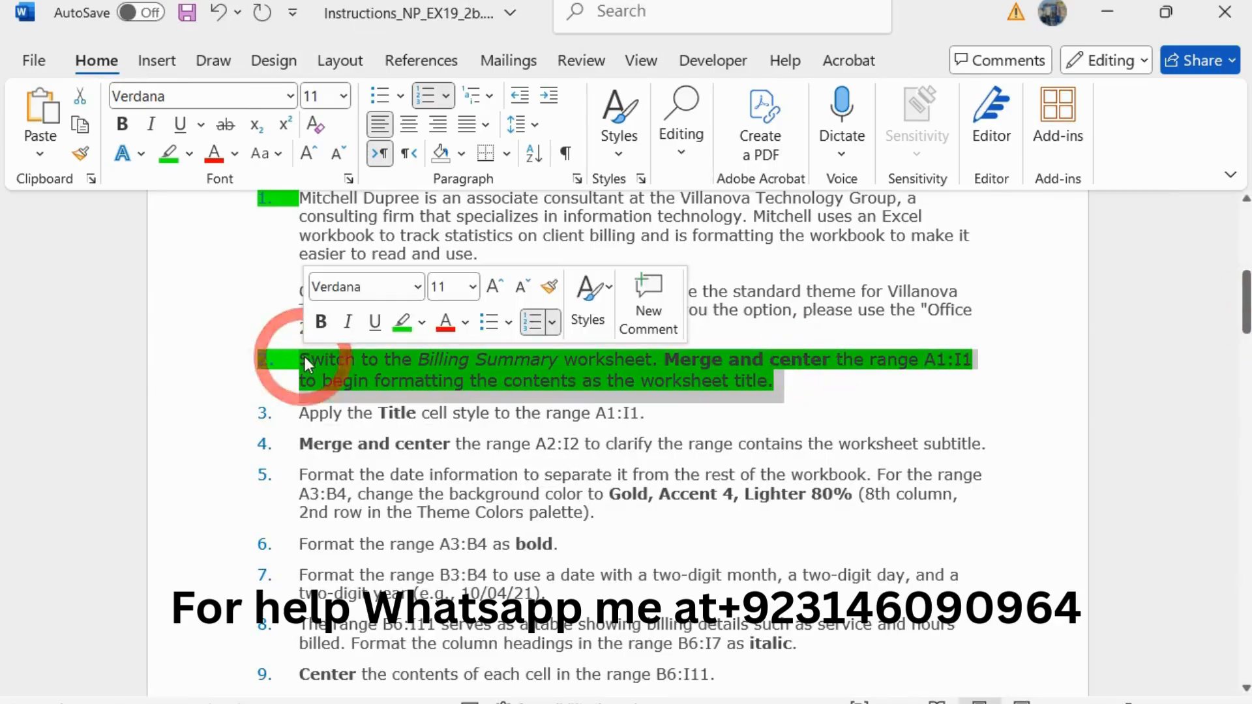
pyautogui.click(522, 287)
pyautogui.click(408, 318)
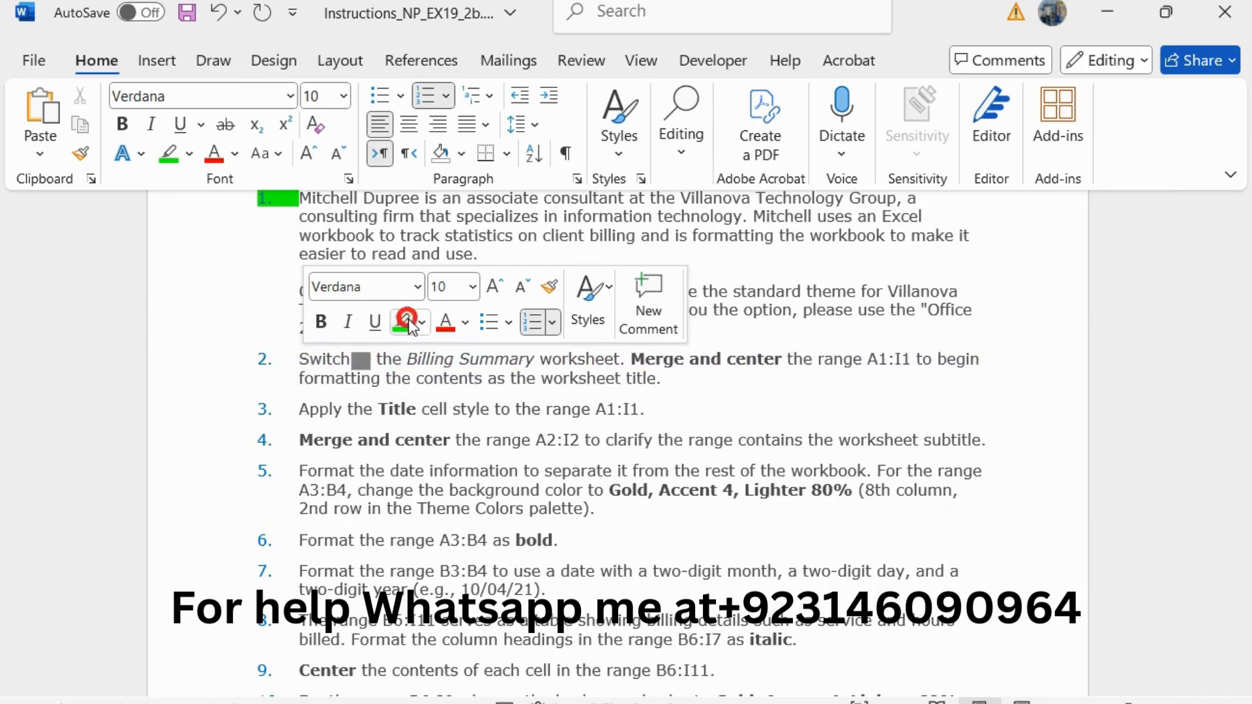
# Step: Enlarge the step 3 instruction about the Title cell style to 11 pt and highlight it in green
pyautogui.moveTo(659, 410); pyautogui.dragTo(291, 419)
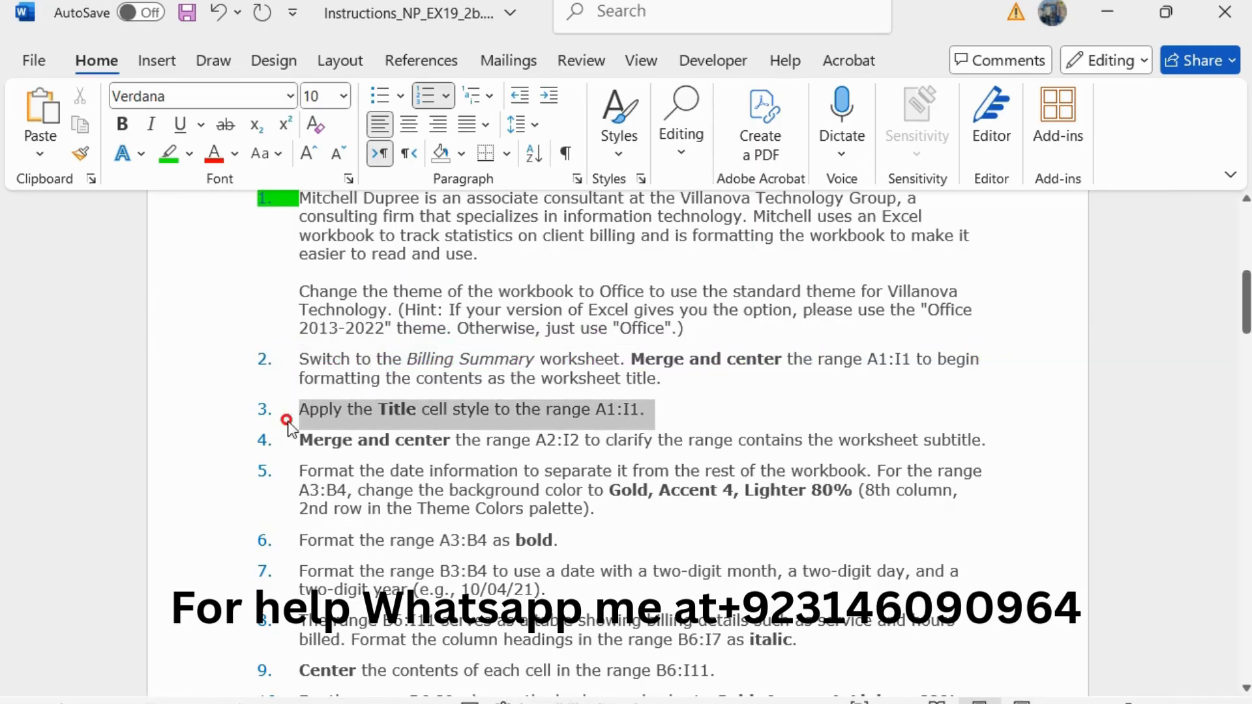
pyautogui.click(480, 351)
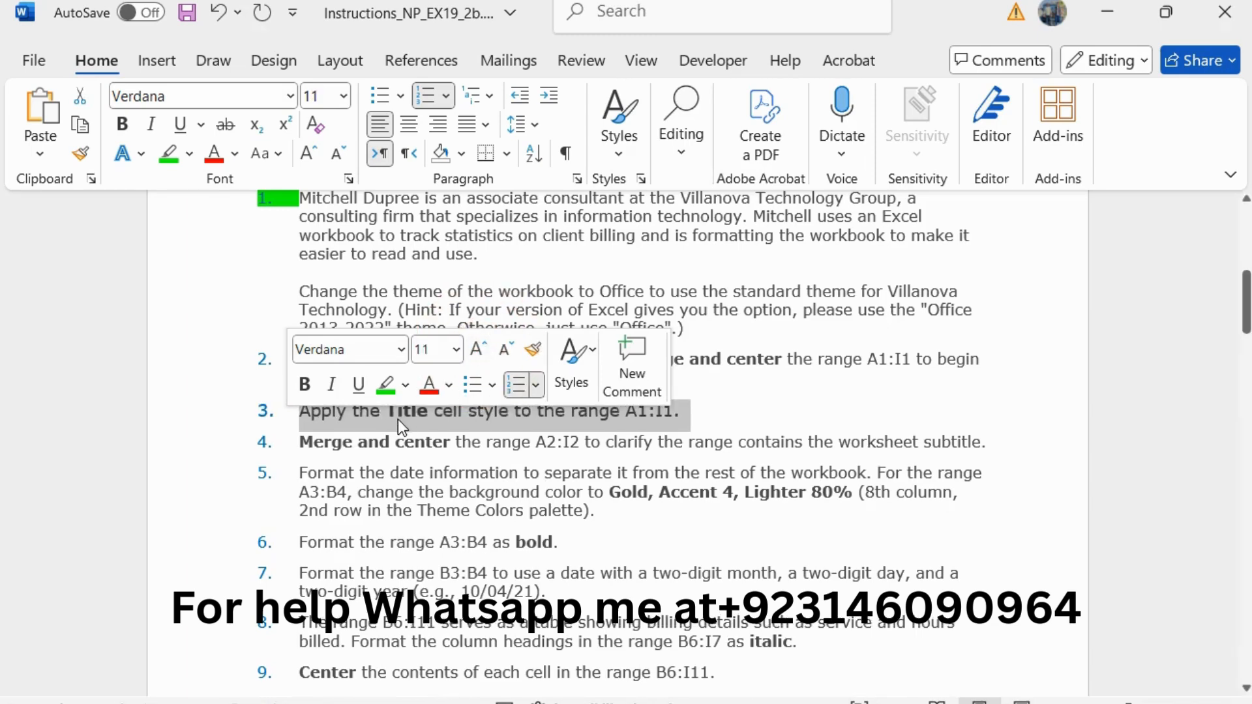
pyautogui.click(383, 386)
pyautogui.click(431, 411)
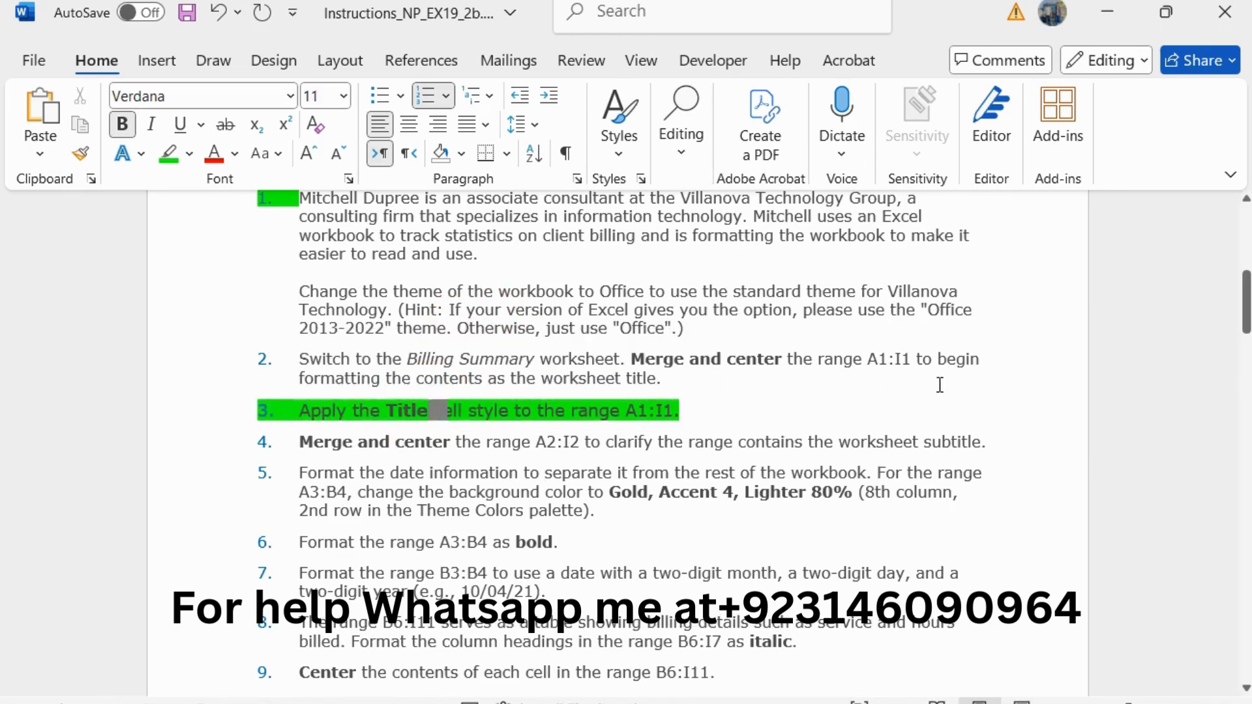
# Step: Switch to Excel and apply the Title cell style to the merged range A1:I1
pyautogui.moveTo(1250, 333)
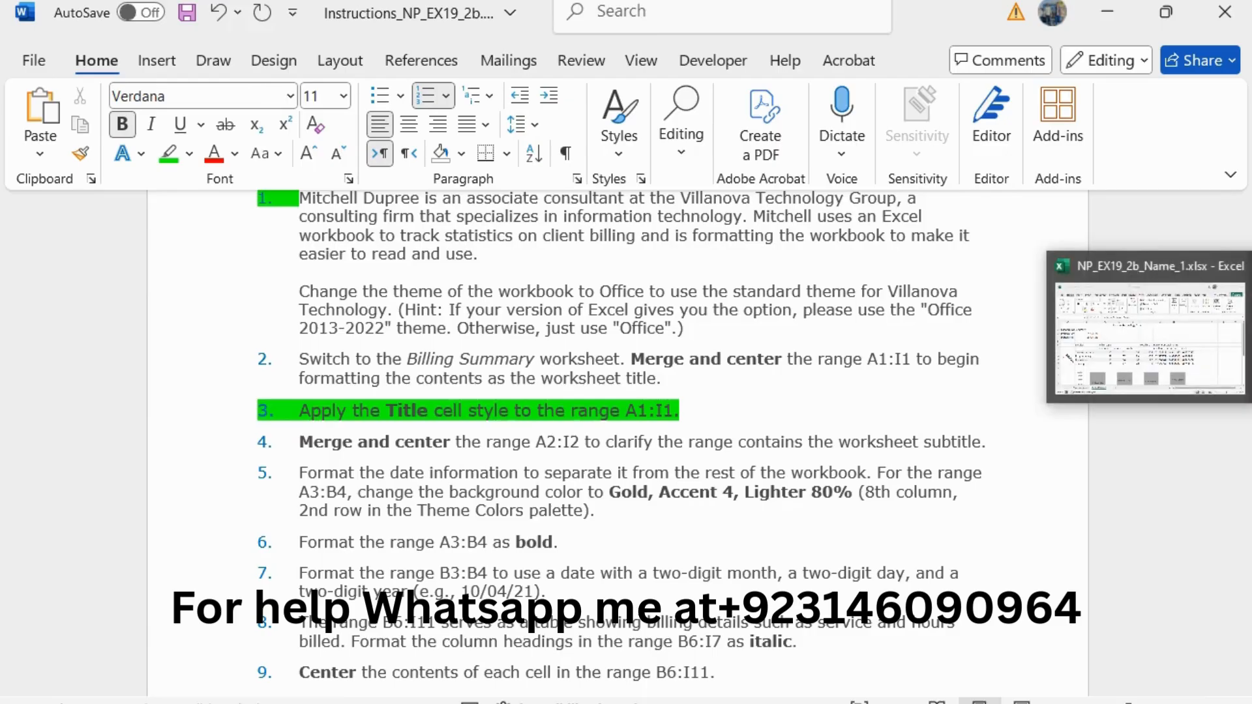
pyautogui.click(1226, 358)
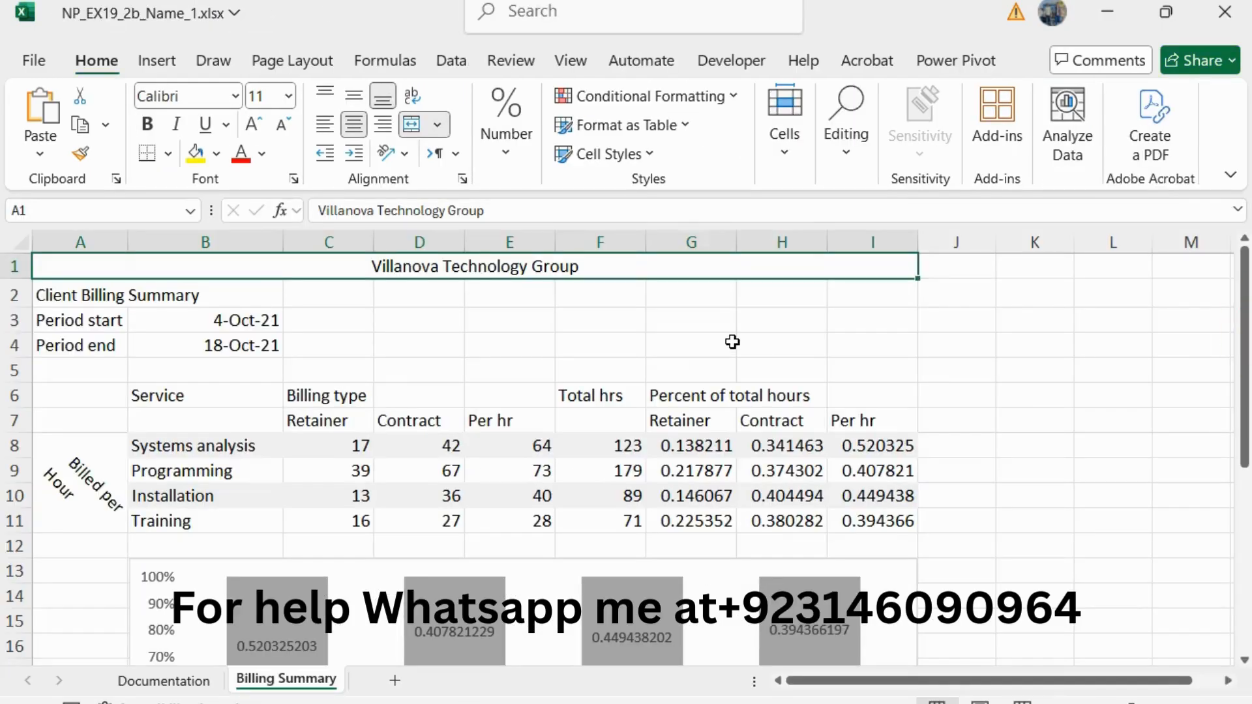
pyautogui.click(610, 154)
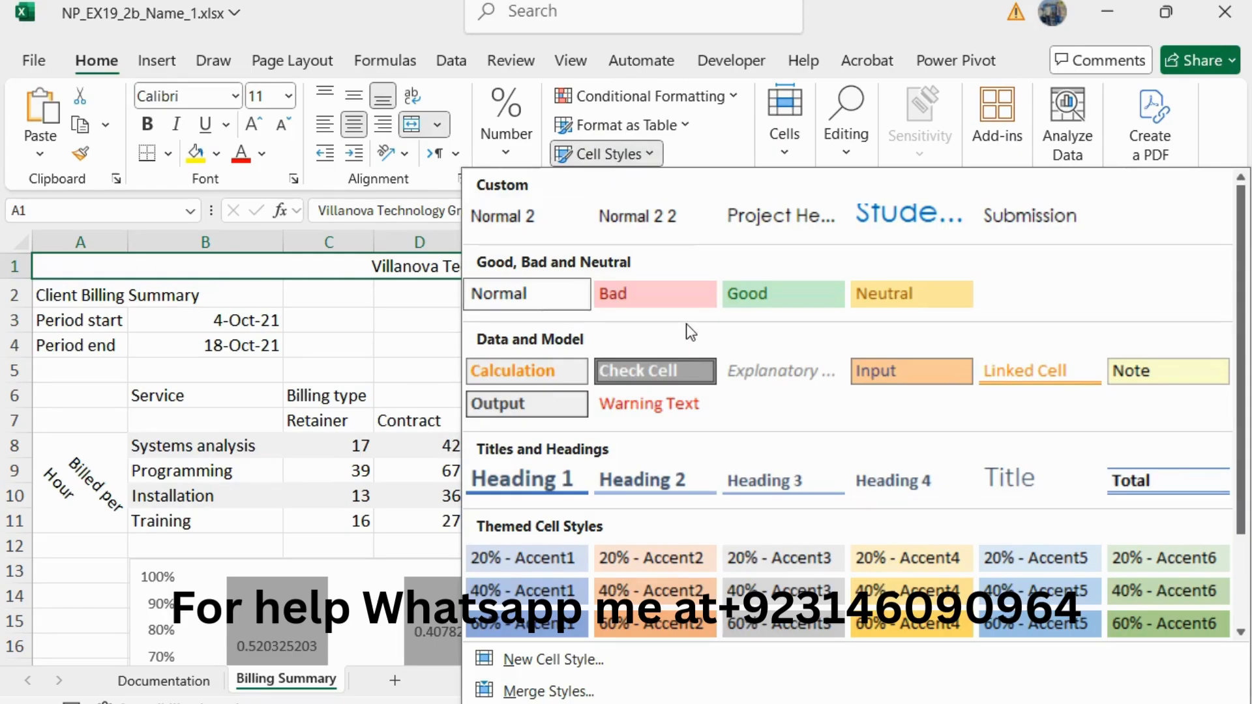
pyautogui.click(1024, 479)
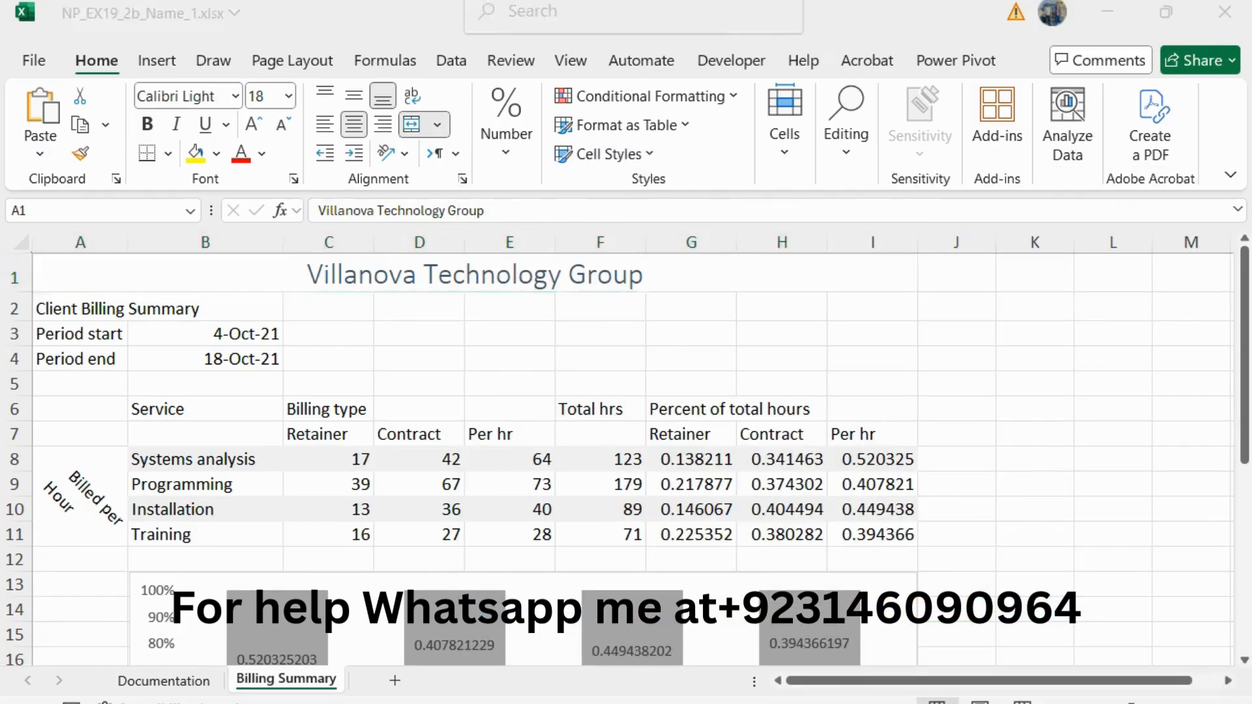
# Step: Return to the Word instructions, reduce the step 3 text to 10 pt and remove its green highlight
pyautogui.hotkey('alt', 'Tab')
pyautogui.moveTo(694, 415); pyautogui.dragTo(298, 411)
pyautogui.click(485, 340)
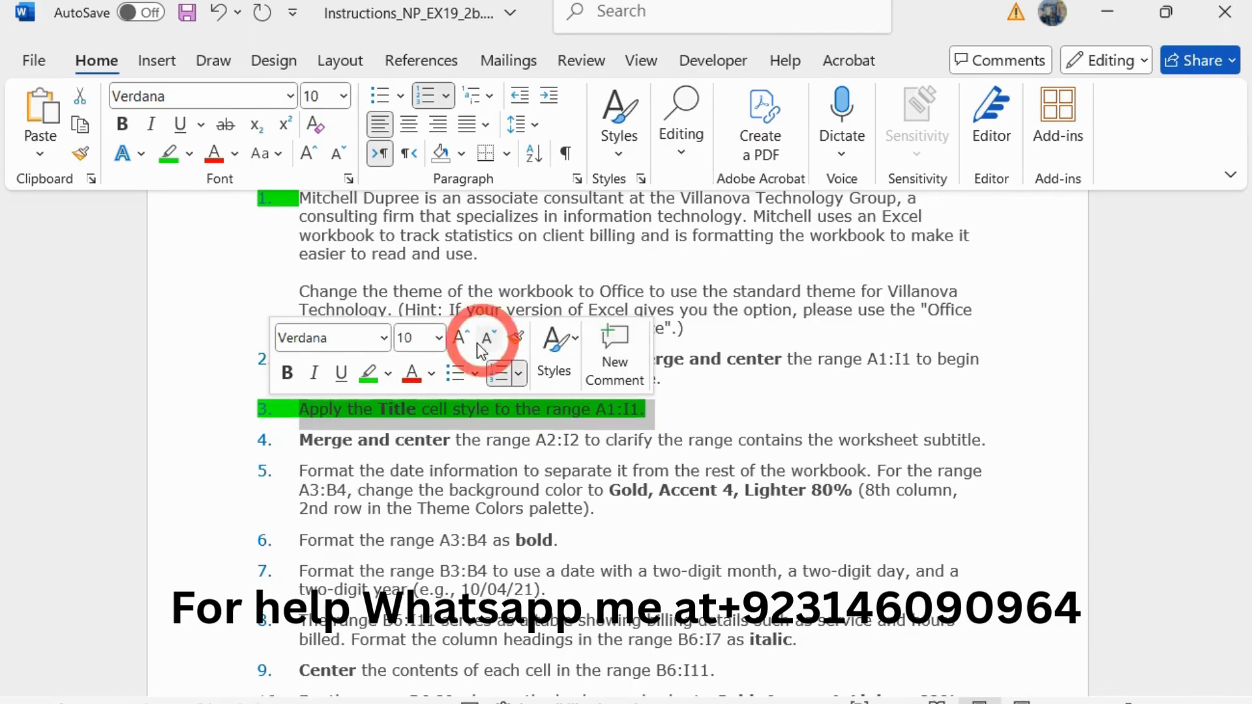
pyautogui.click(368, 374)
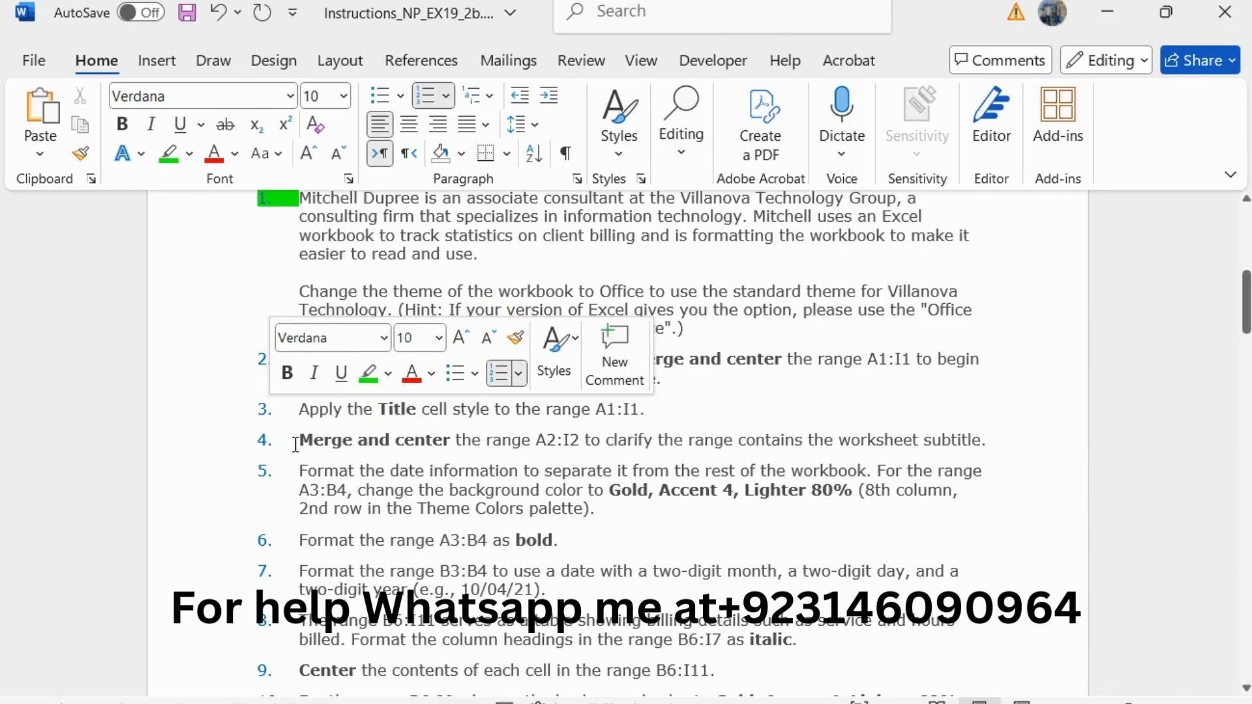
# Step: Enlarge the step 4 instruction about merging and centering A2:I2 to 11 pt and highlight it in green
pyautogui.moveTo(296, 440)
pyautogui.mouseDown()
pyautogui.moveTo(991, 429)
pyautogui.moveTo(291, 459)
pyautogui.mouseUp()
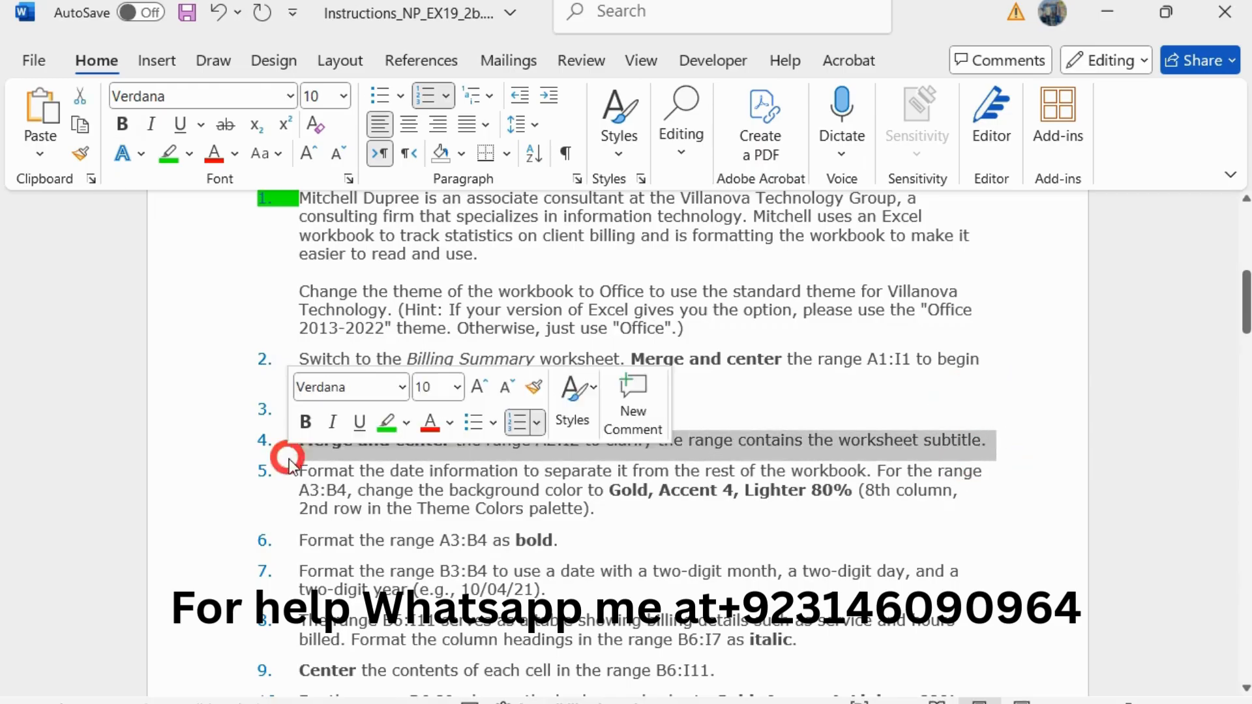
pyautogui.click(482, 387)
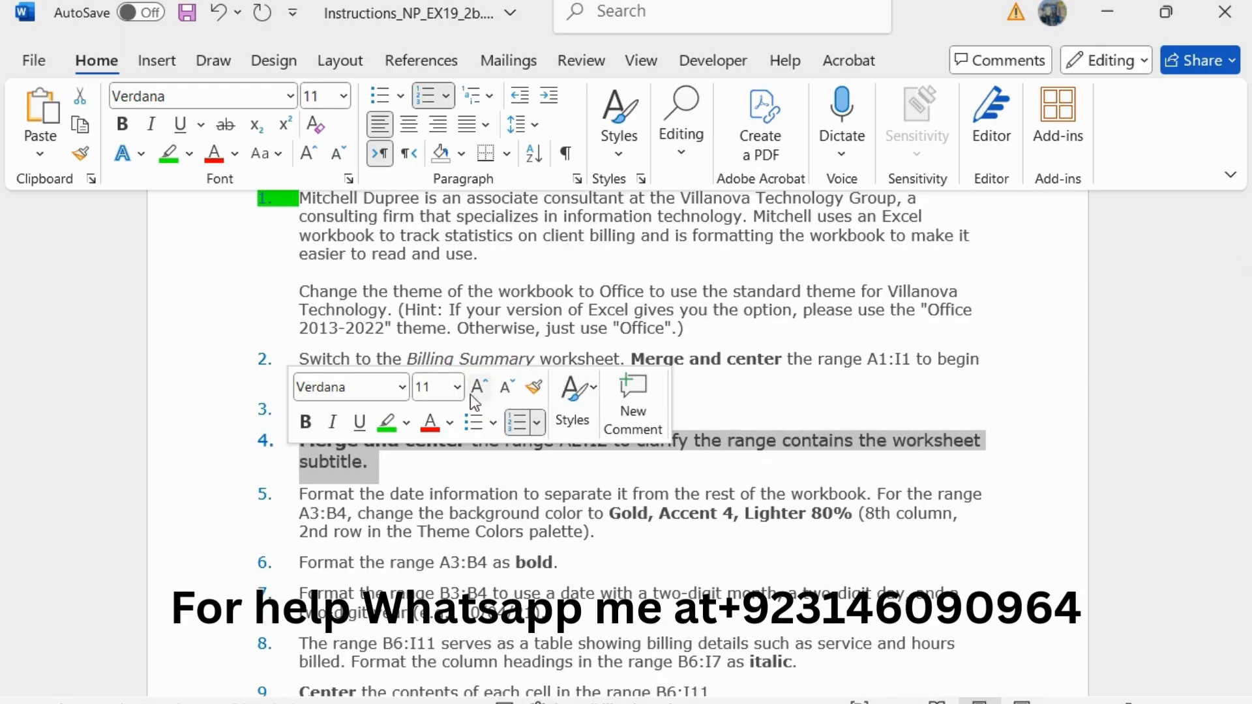
pyautogui.click(397, 425)
pyautogui.click(289, 449)
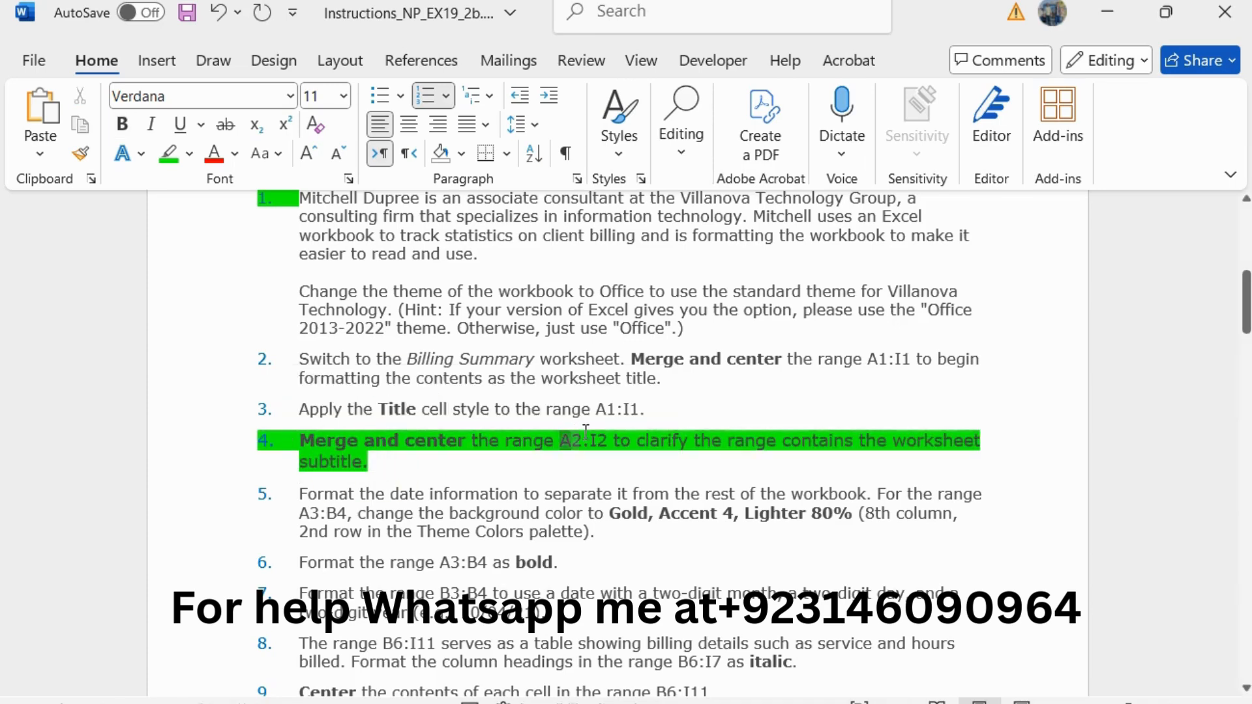
# Step: Switch to the Excel workbook and merge and center the range A2:I2 on the Billing Summary worksheet
pyautogui.moveTo(561, 441); pyautogui.dragTo(594, 433)
pyautogui.hotkey('alt', 'Tab')
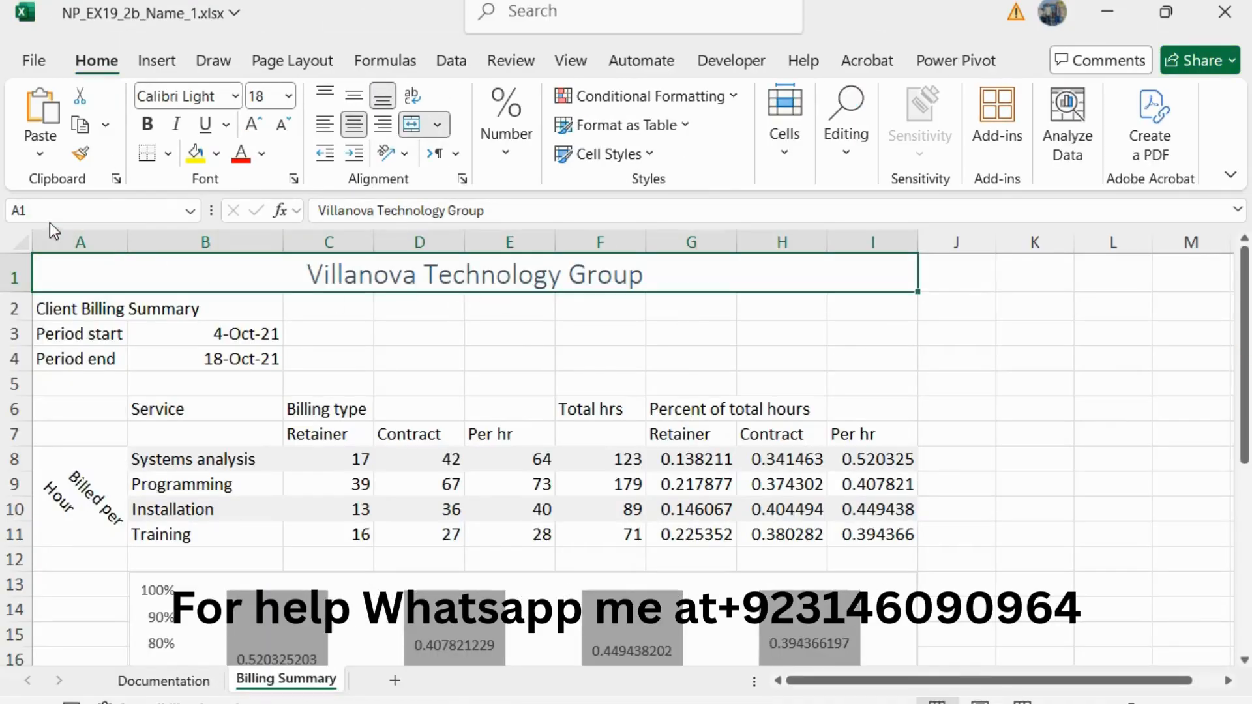
pyautogui.click(48, 211)
pyautogui.write('A2:I2')
pyautogui.press('Return')
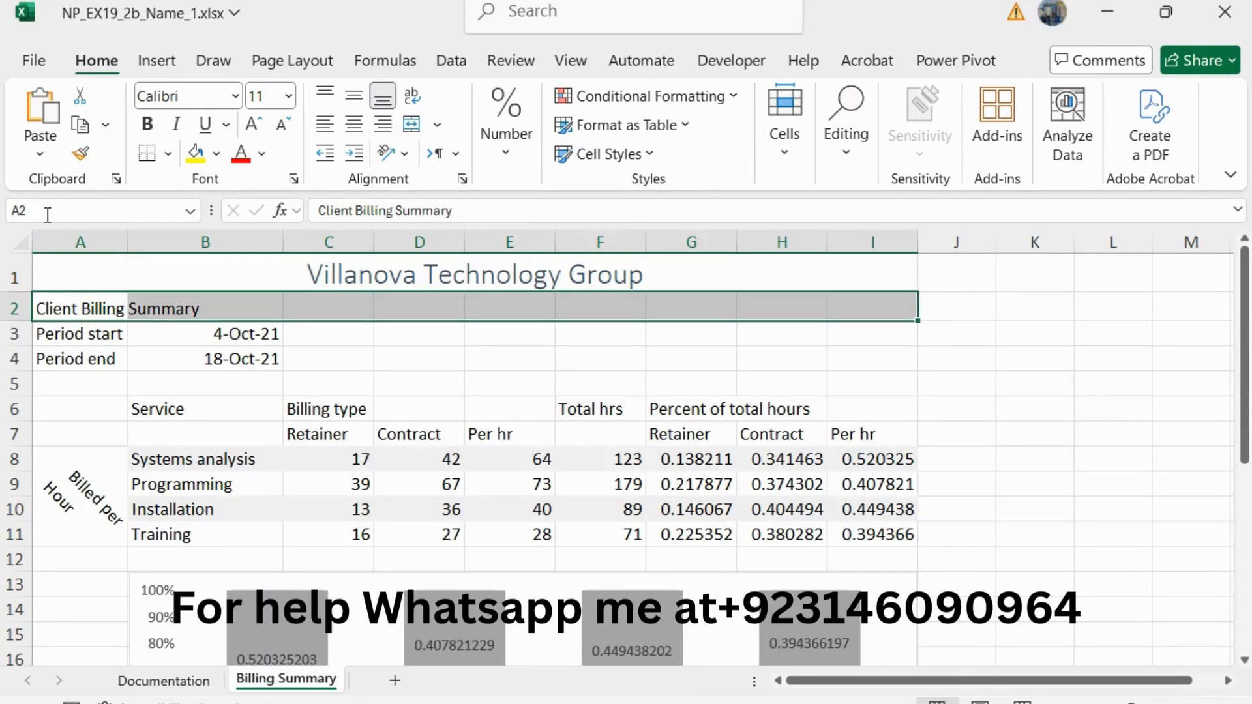
pyautogui.click(437, 124)
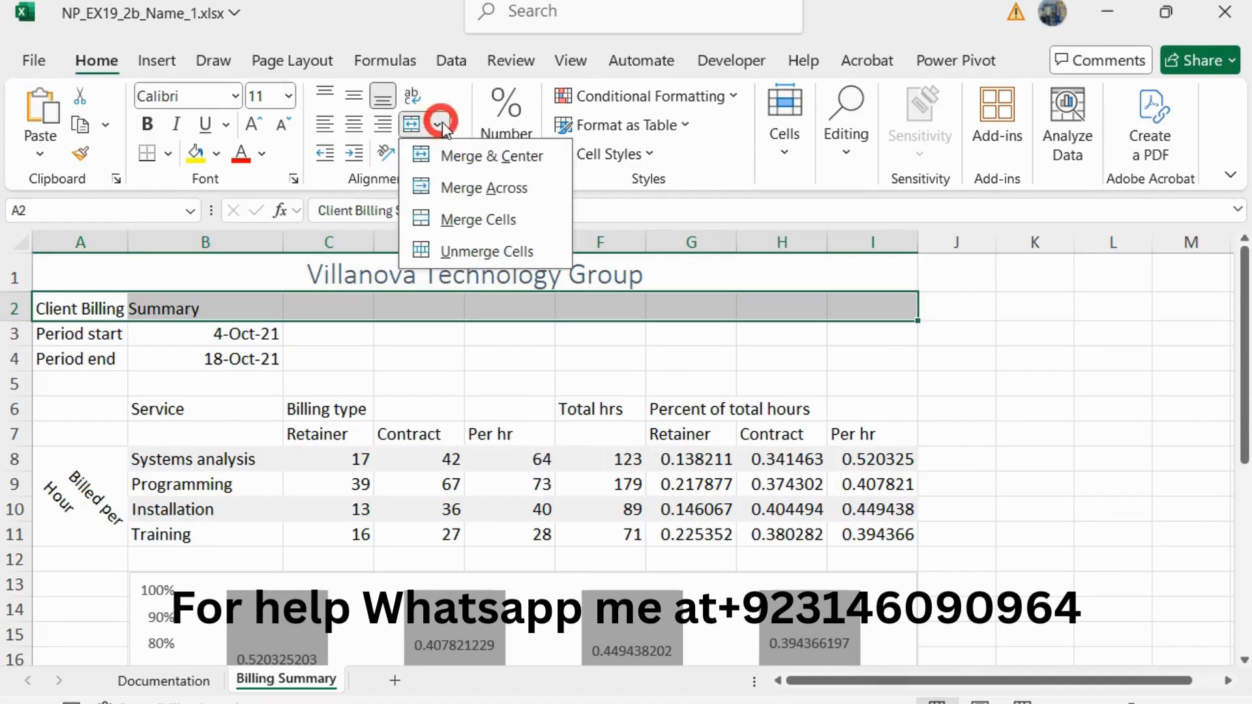
pyautogui.click(530, 161)
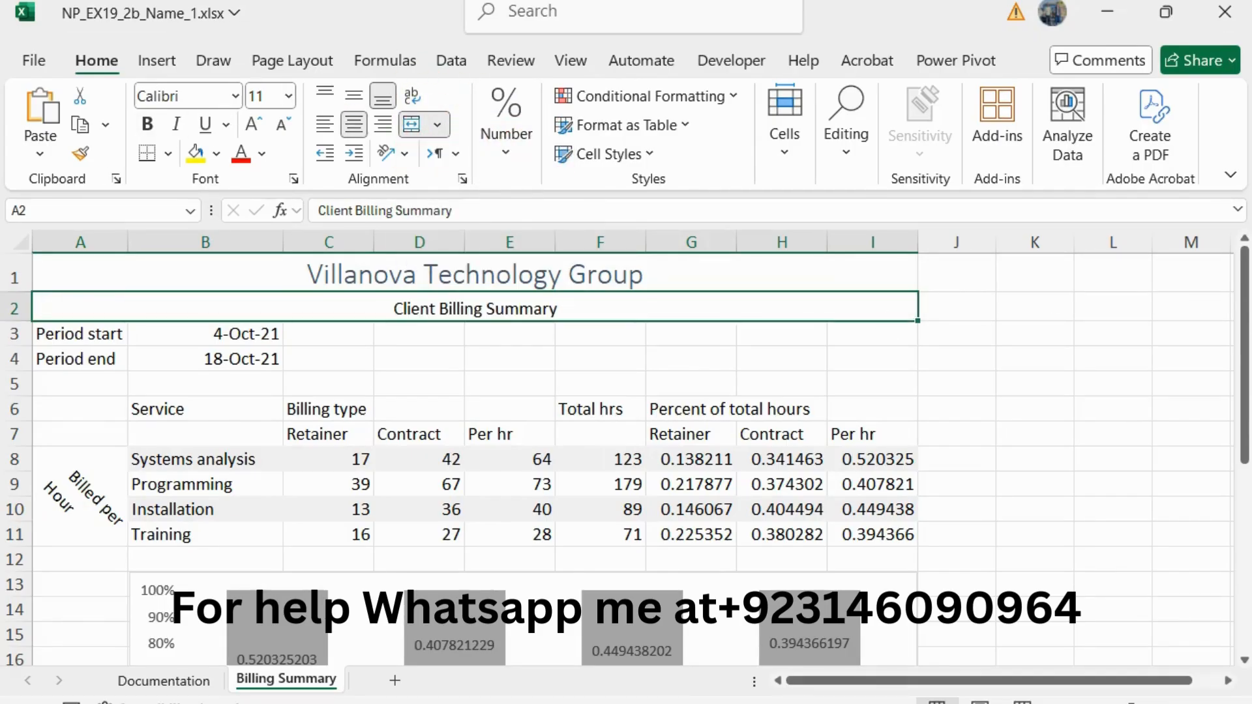
# Step: Return to the Word instructions, reduce the step 4 text to 10 pt and remove its green highlight
pyautogui.hotkey('alt', 'Tab')
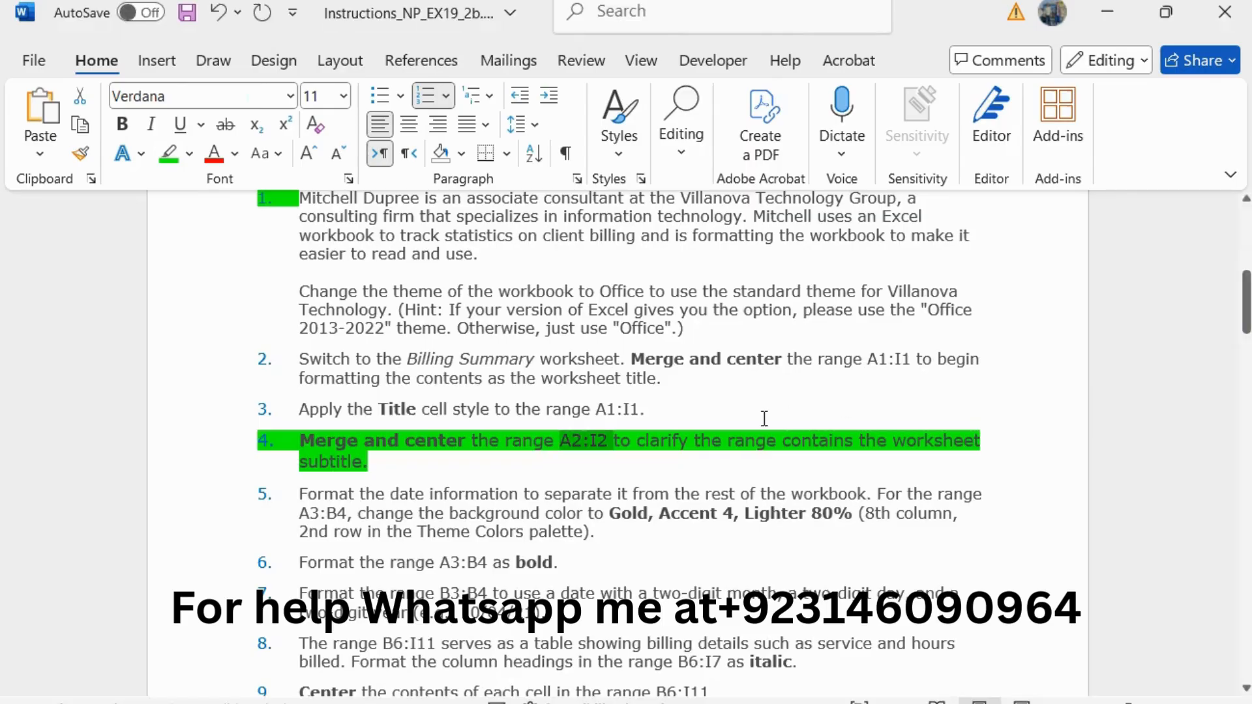
pyautogui.tripleClick(392, 465)
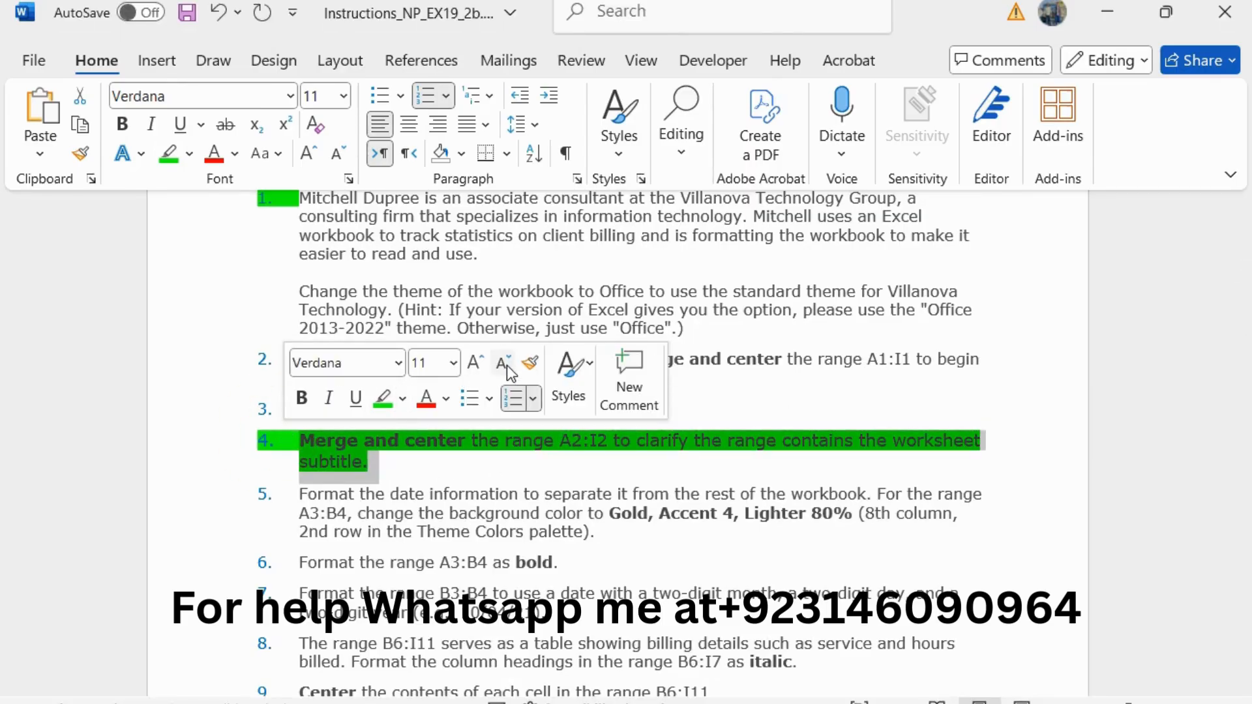
pyautogui.click(507, 365)
pyautogui.click(383, 398)
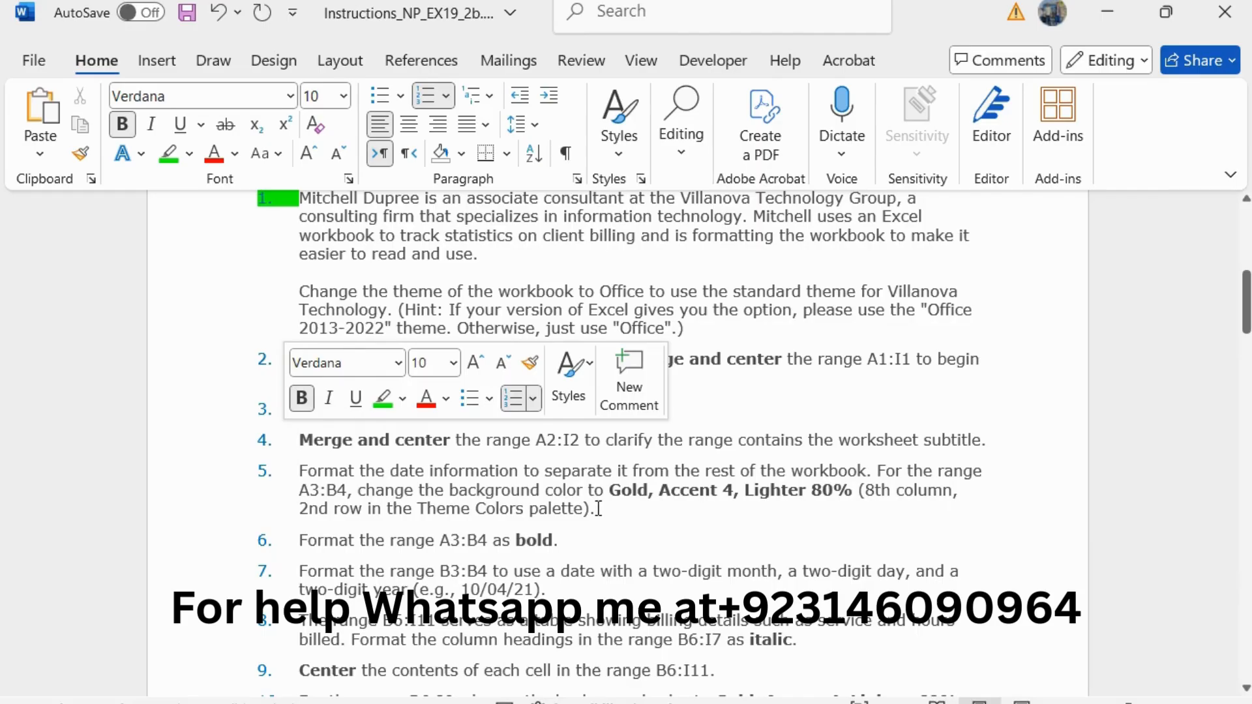
# Step: Enlarge the step 5 instruction about the A3:B4 background color to 11 pt and highlight it in green
pyautogui.moveTo(598, 509); pyautogui.dragTo(299, 470)
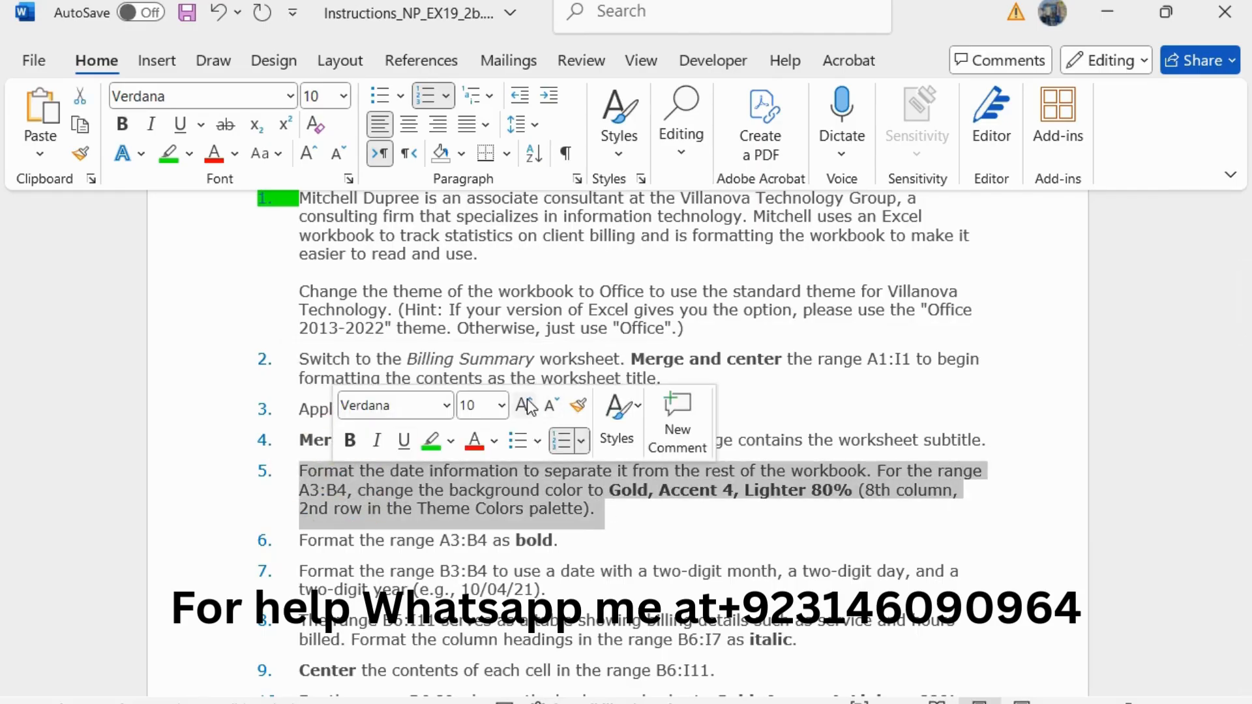
pyautogui.click(530, 405)
pyautogui.click(430, 443)
pyautogui.scroll(-2, 577, 485)
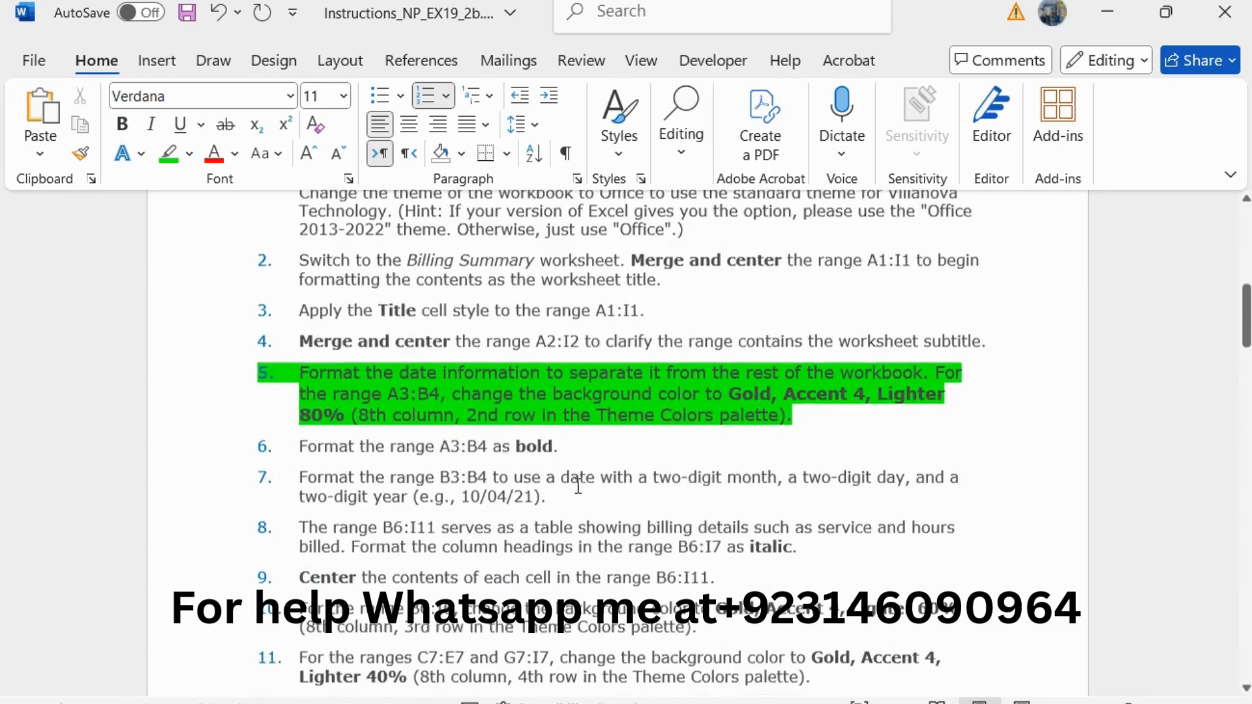
pyautogui.hotkey('shift', 'Right')
pyautogui.hotkey('shift', 'Right')
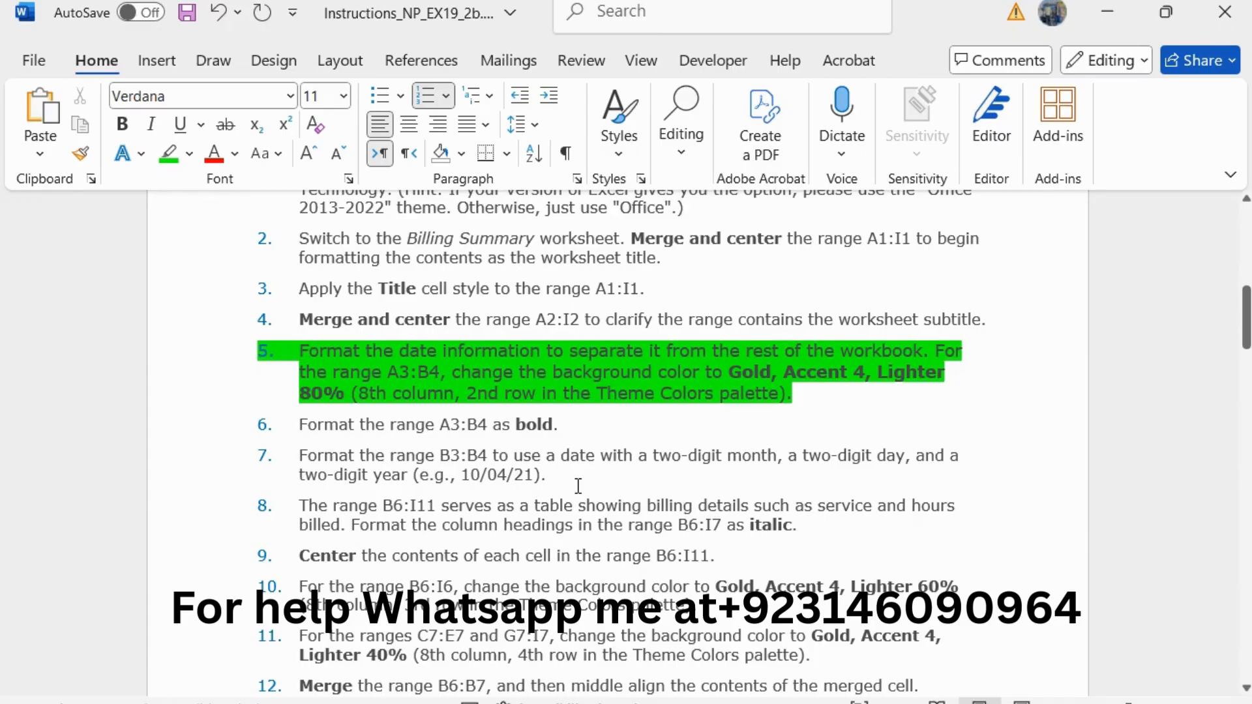
# Step: Switch to Excel and fill the range A3:B4 with the Gold, Accent 4, Lighter 80% theme color
pyautogui.moveTo(388, 373); pyautogui.dragTo(427, 374)
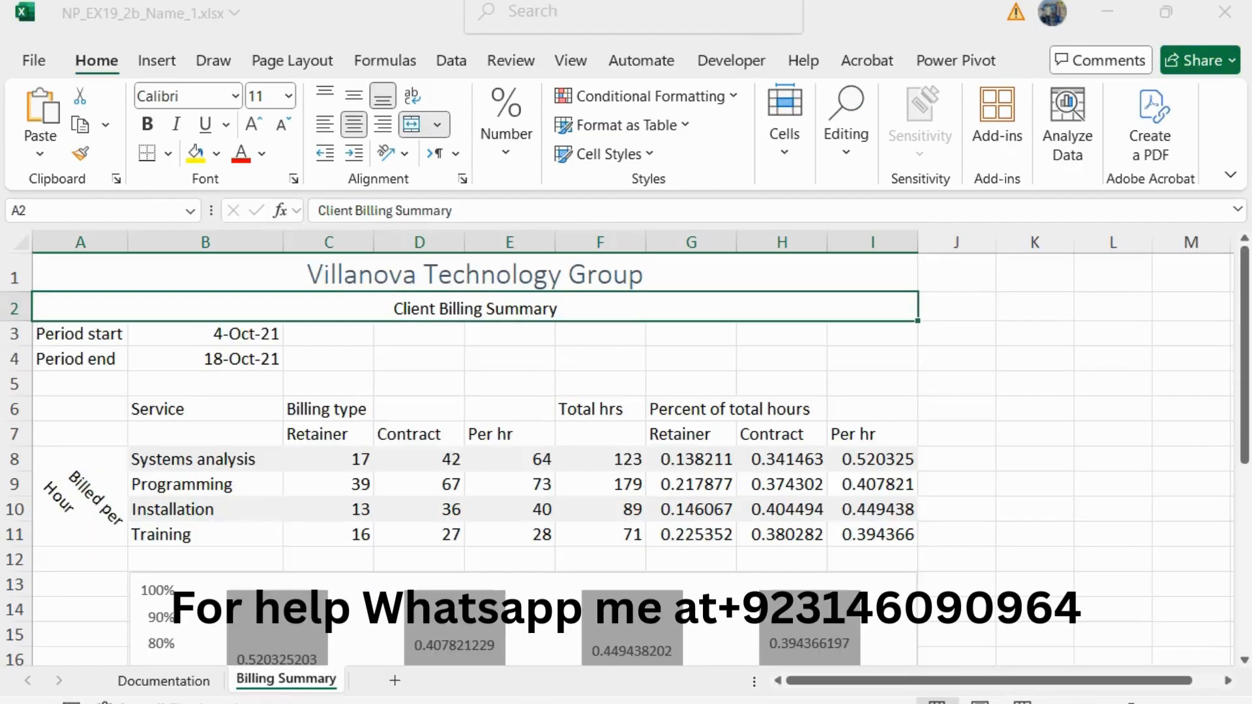
pyautogui.hotkey('alt', 'Tab')
pyautogui.click(126, 214)
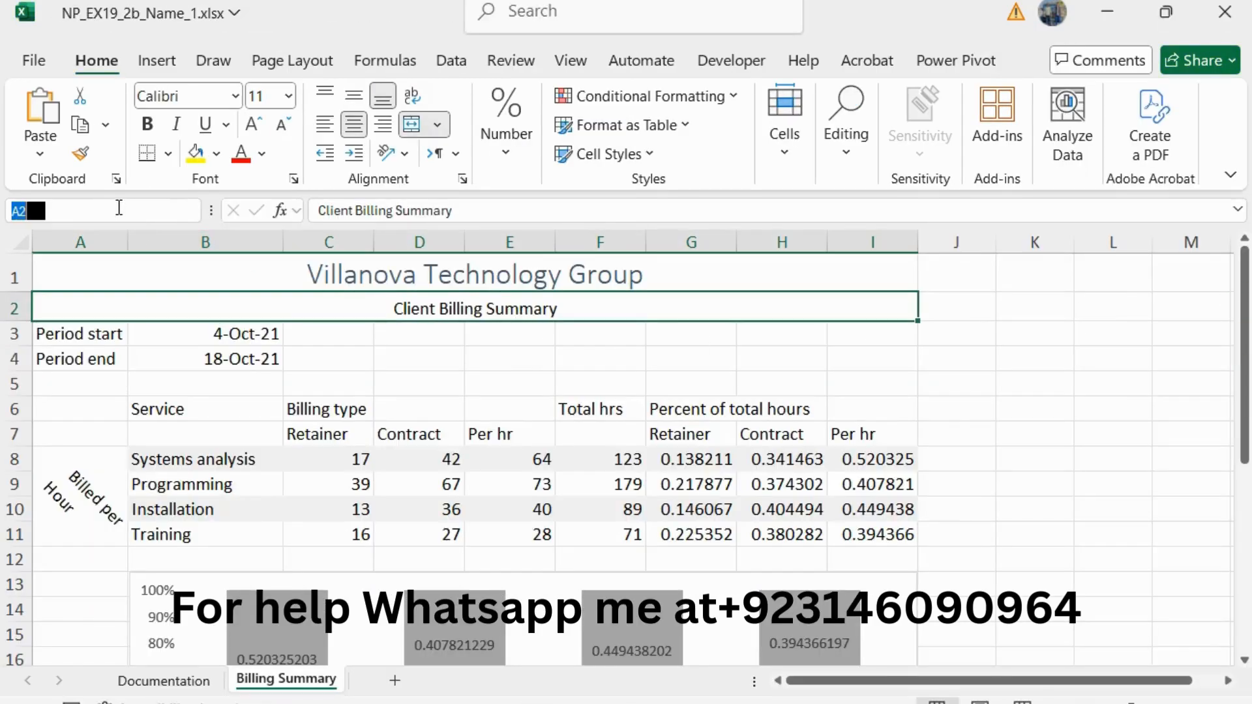
pyautogui.write('A3:B4')
pyautogui.press('Return')
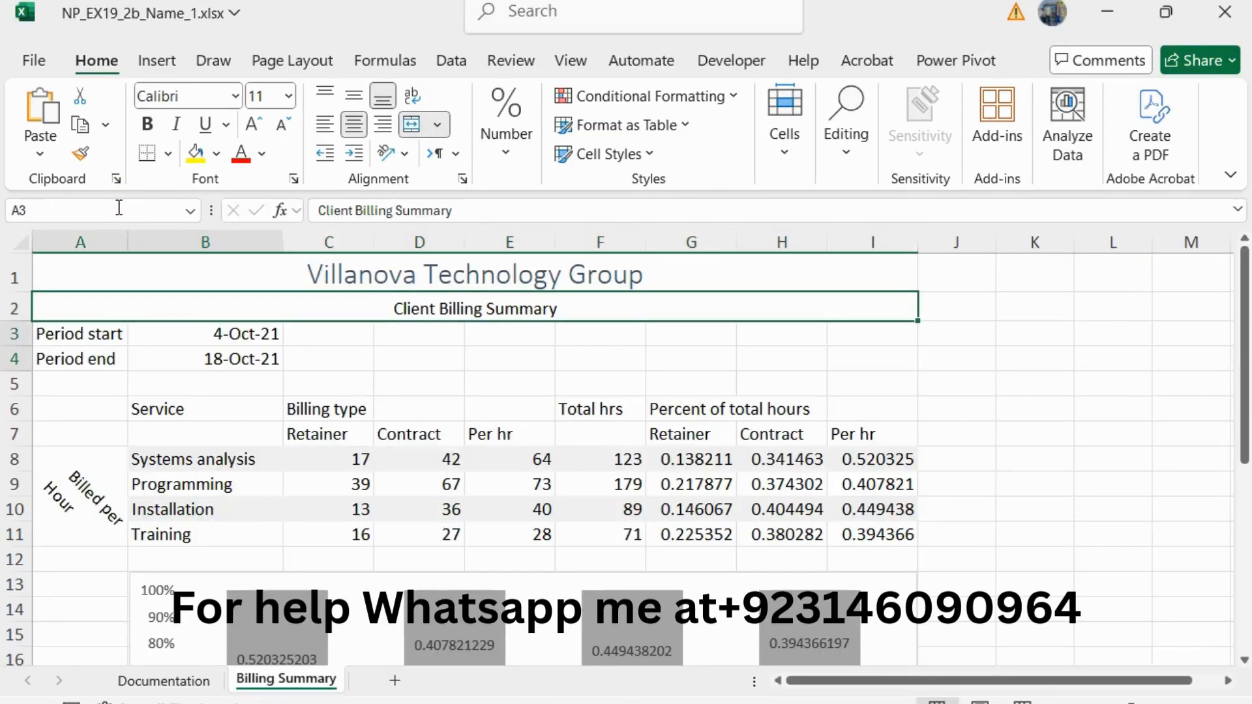
pyautogui.click(217, 154)
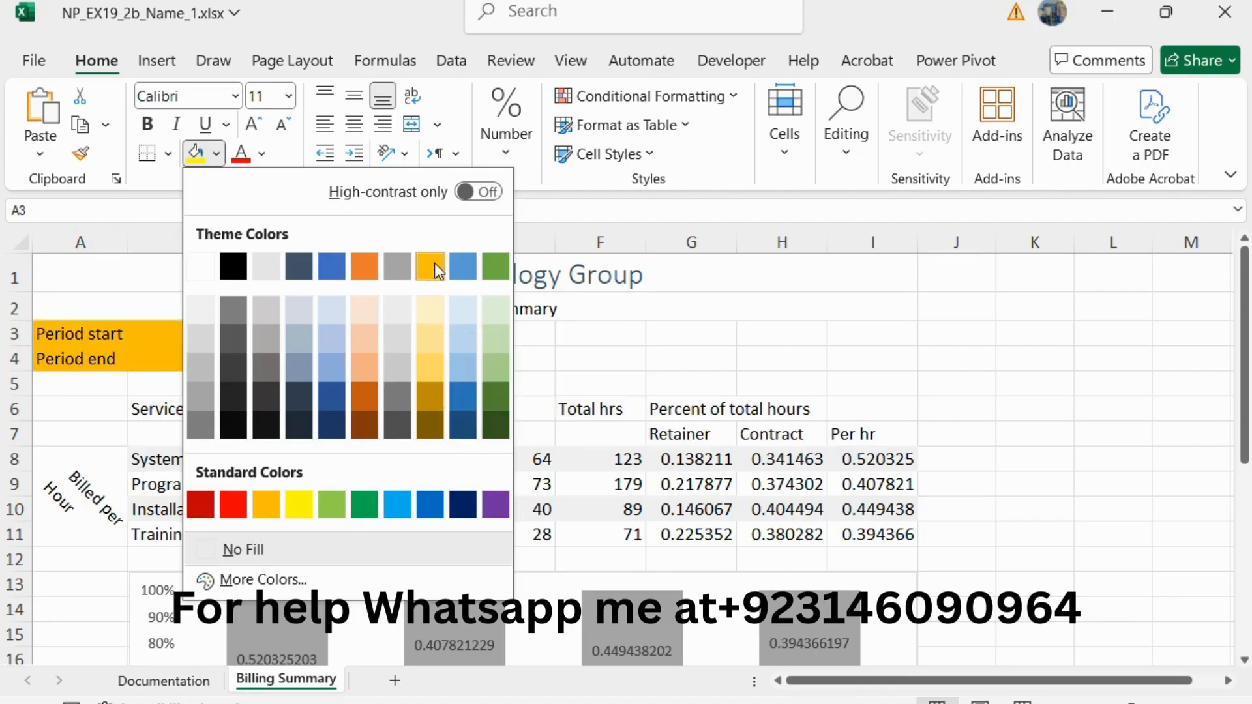
pyautogui.click(434, 305)
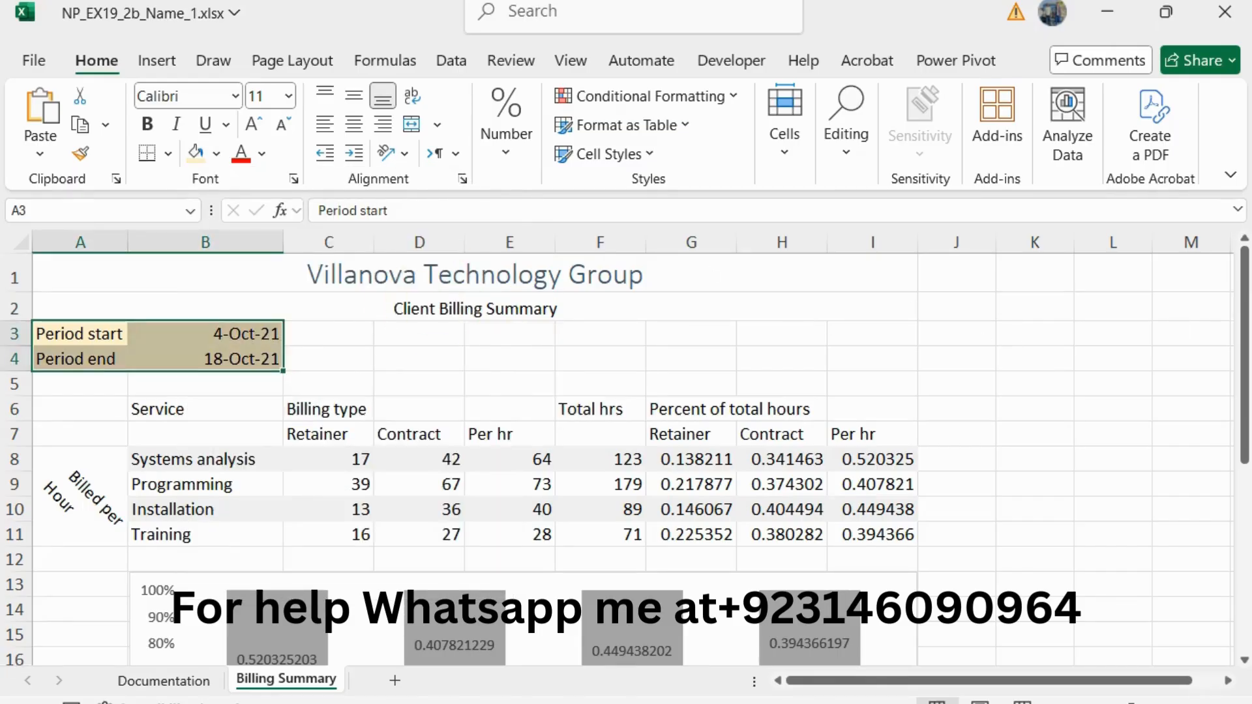
# Step: Return to the Word instructions, reduce the step 5 text to 10 pt and remove its green highlight
pyautogui.hotkey('alt', 'Tab')
pyautogui.moveTo(794, 394); pyautogui.dragTo(244, 354)
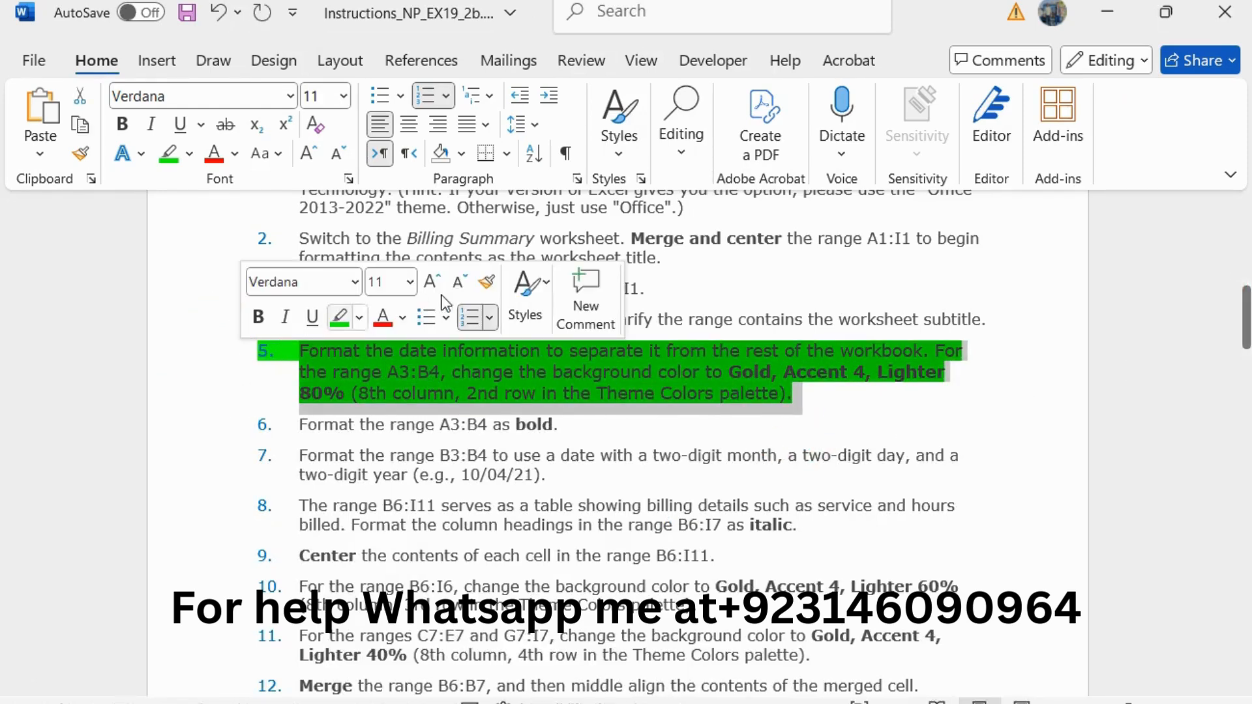
pyautogui.click(460, 287)
pyautogui.click(340, 319)
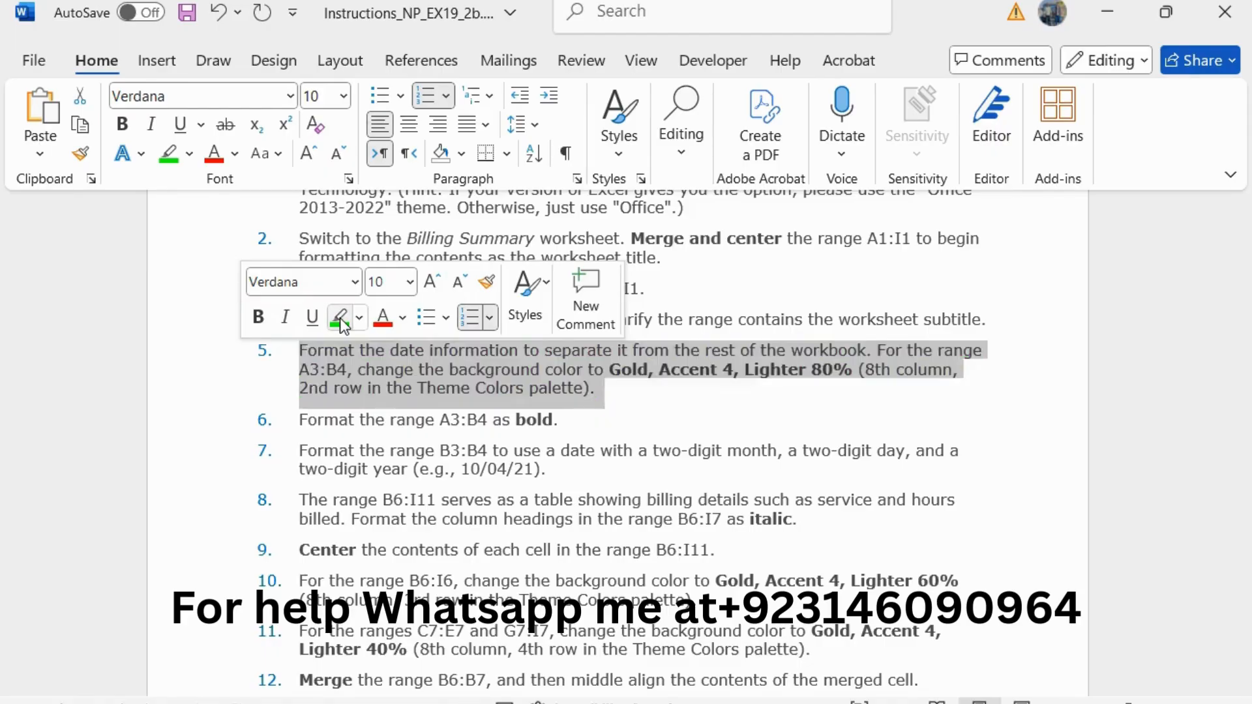
# Step: Enlarge the step 6 instruction about bold formatting for A3:B4 to 11 pt and highlight it in green
pyautogui.scroll(-1, 541, 377)
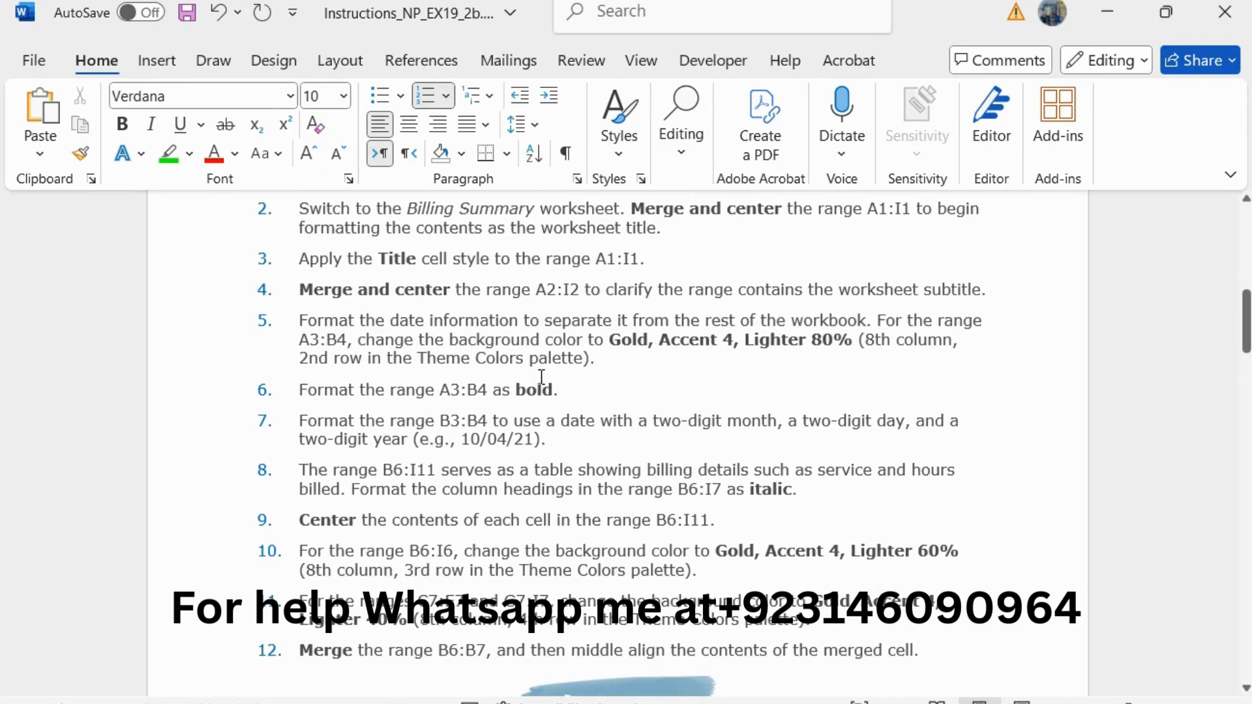
pyautogui.moveTo(568, 392); pyautogui.dragTo(303, 395)
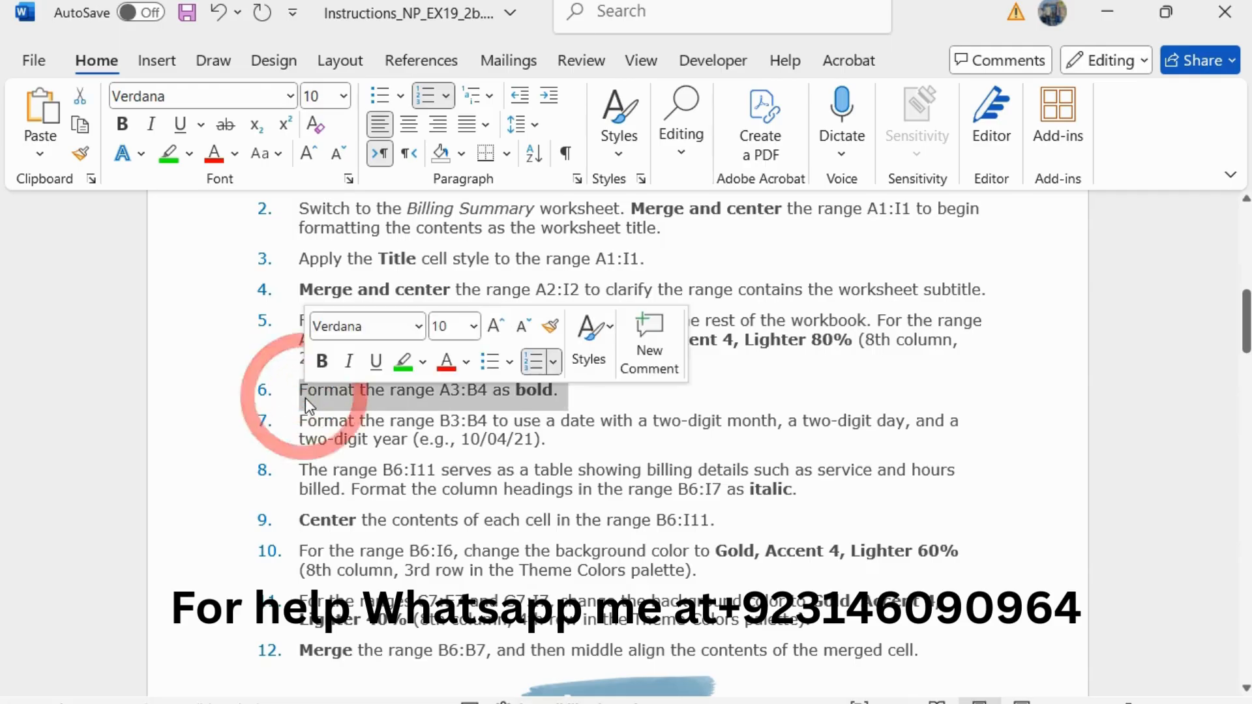
pyautogui.click(494, 326)
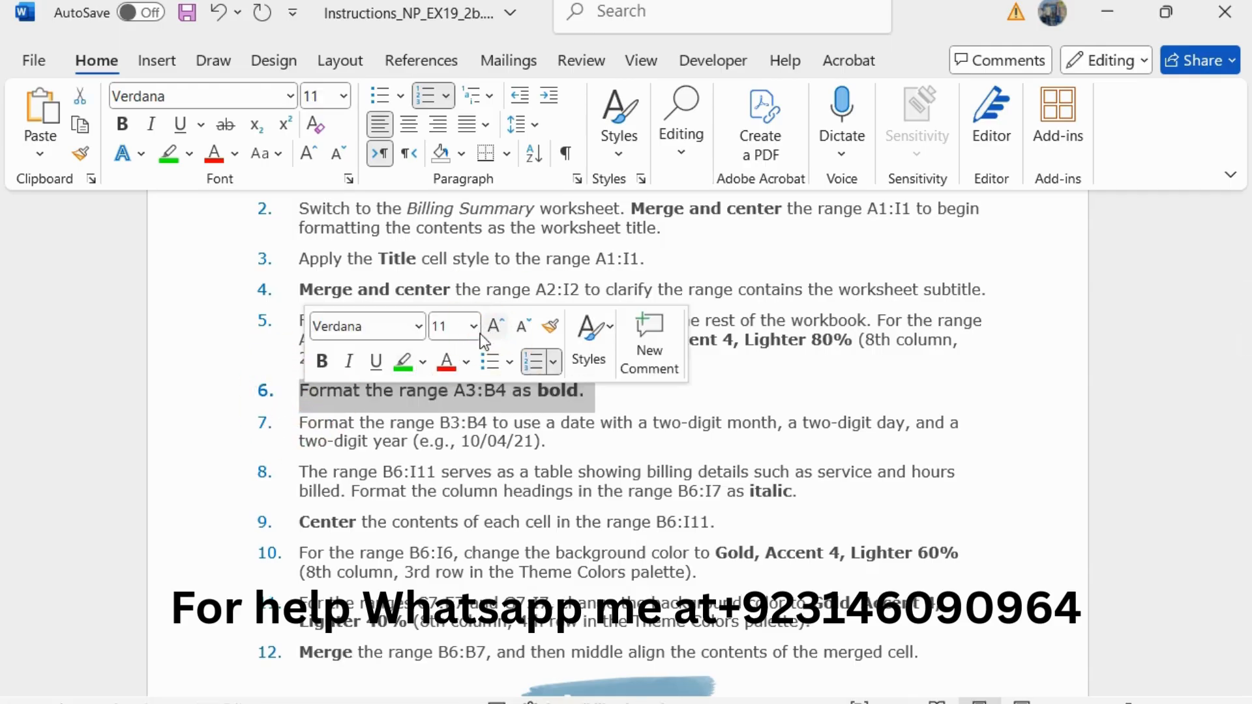
pyautogui.click(403, 361)
pyautogui.click(440, 391)
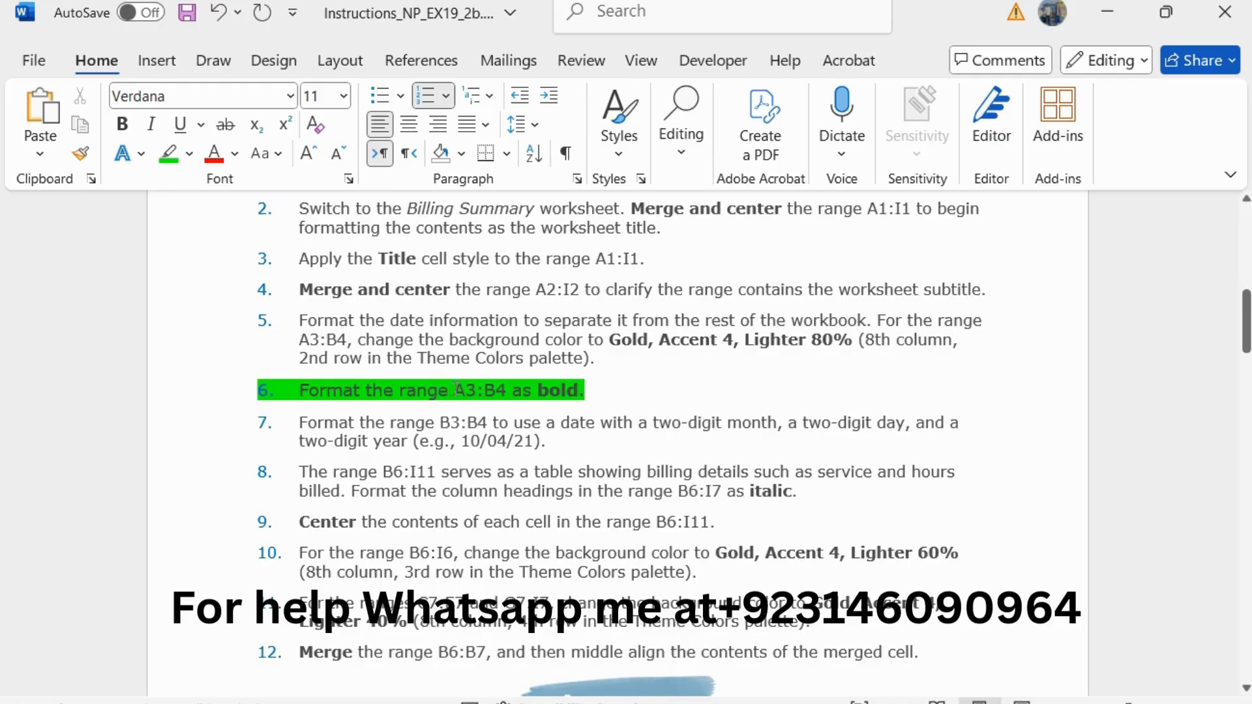
# Step: Copy the A3:B4 reference from step 6, switch to Excel and make the range A3:B4 bold
pyautogui.moveTo(456, 390); pyautogui.dragTo(512, 390)
pyautogui.hotkey('ctrl', 'c')
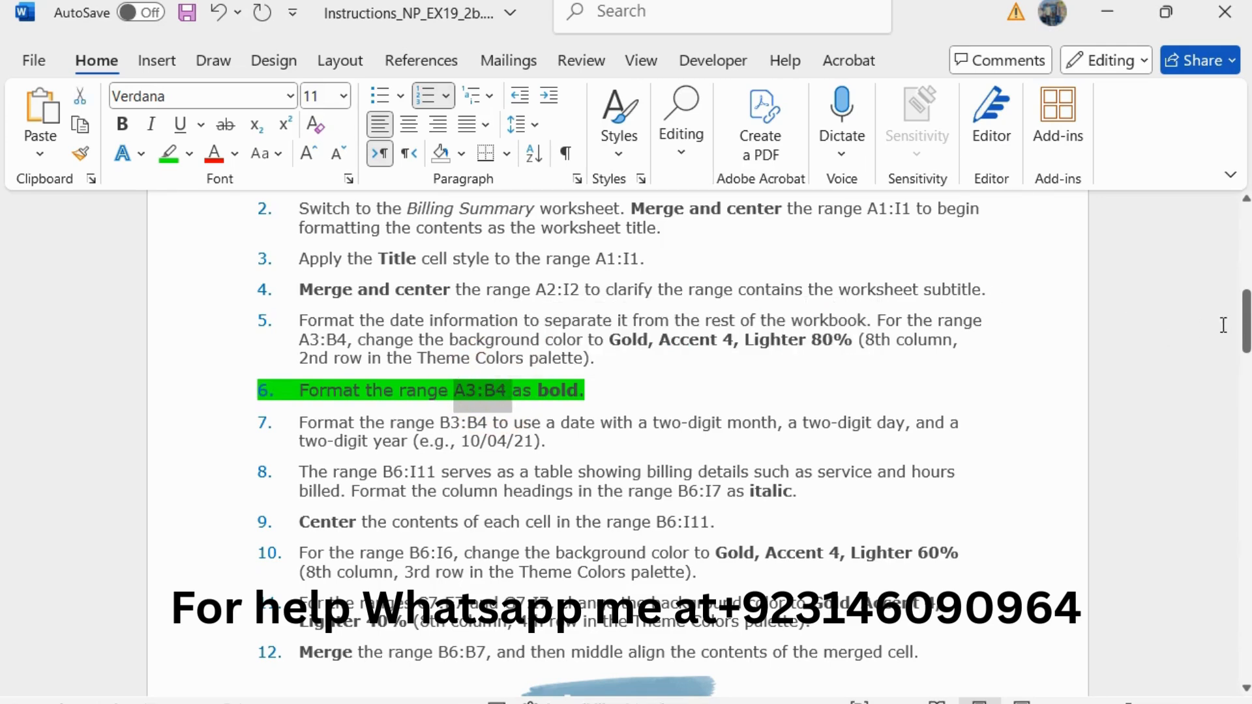
pyautogui.hotkey('alt', 'Tab')
pyautogui.click(122, 212)
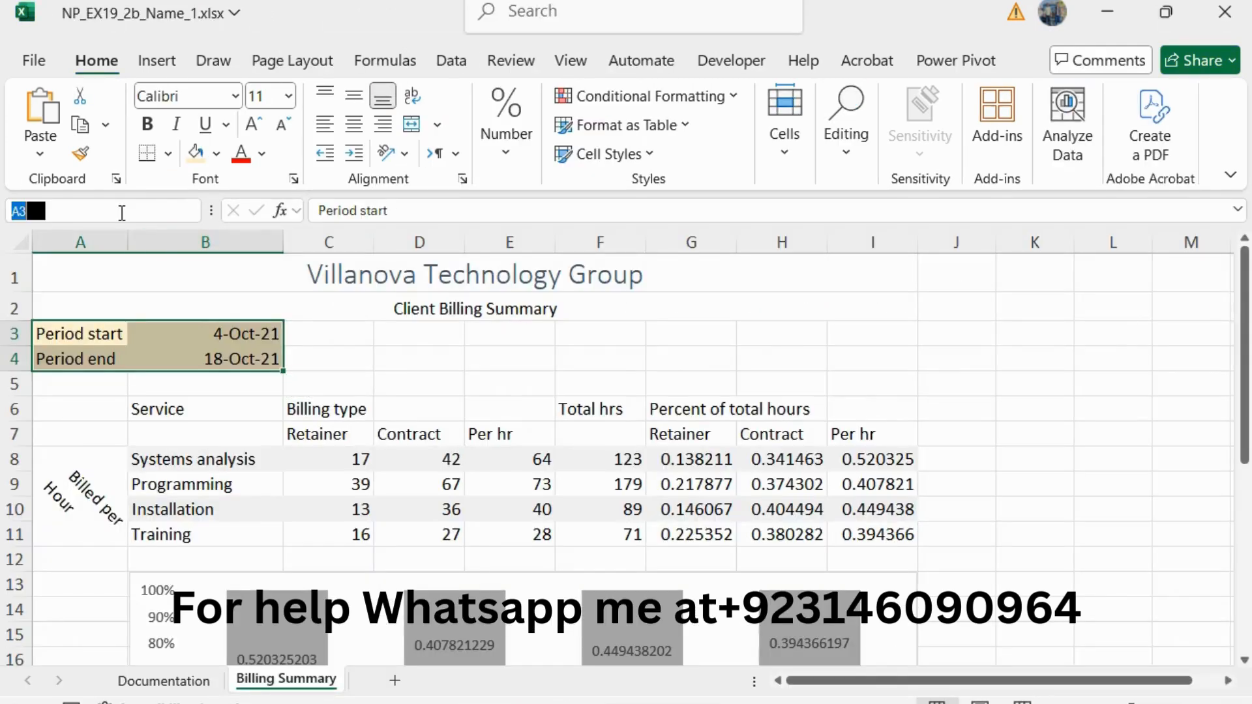
pyautogui.hotkey('ctrl', 'v')
pyautogui.press('Return')
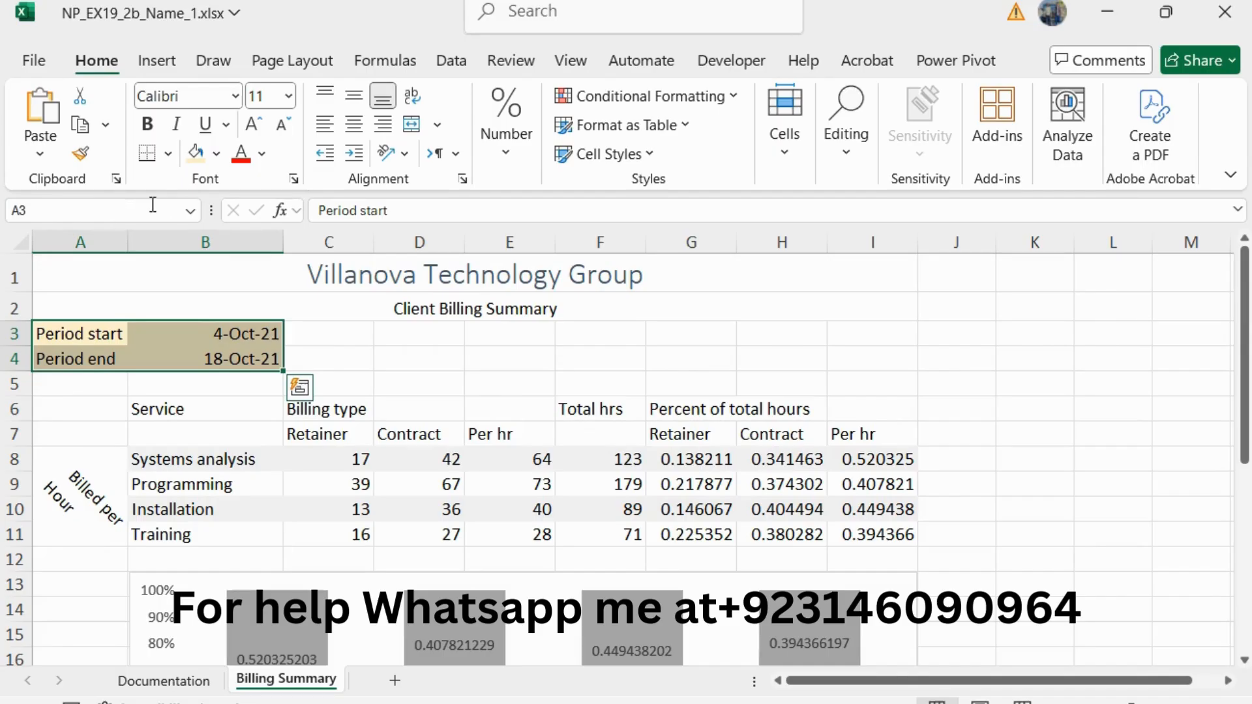
pyautogui.click(148, 123)
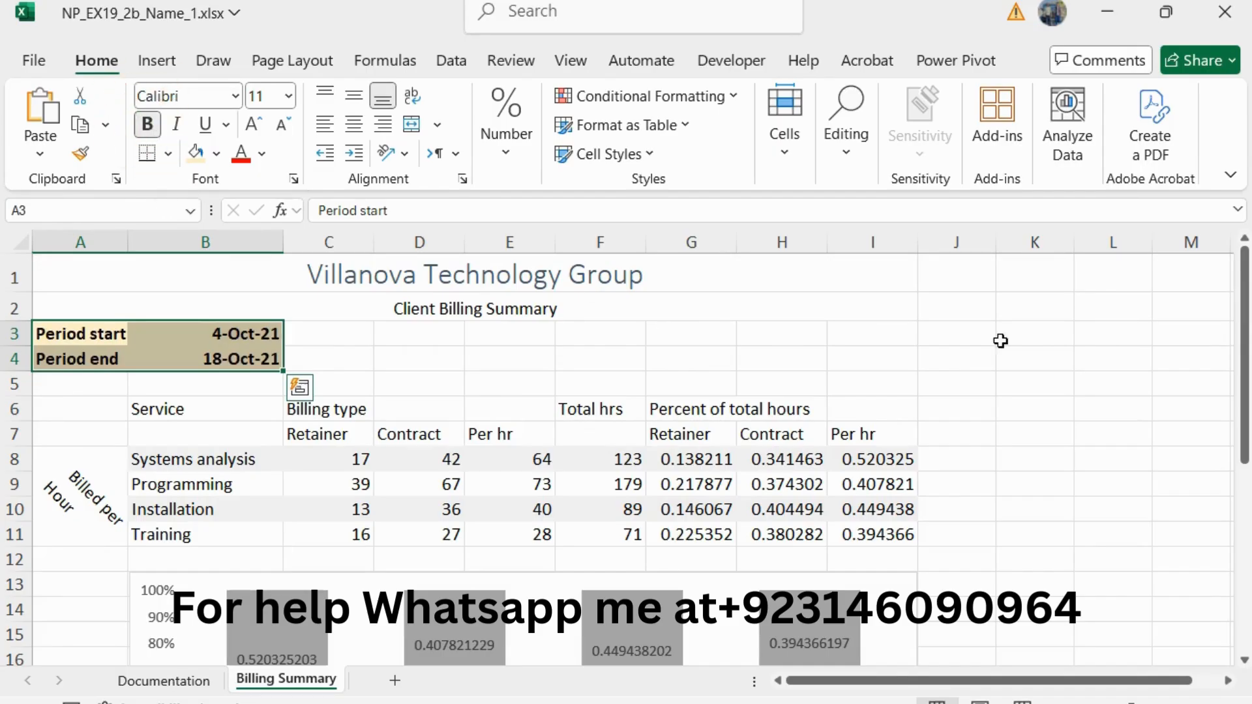
# Step: Return to the Word instructions, reduce the step 6 text to 10 pt and remove its green highlight
pyautogui.hotkey('alt', 'Tab')
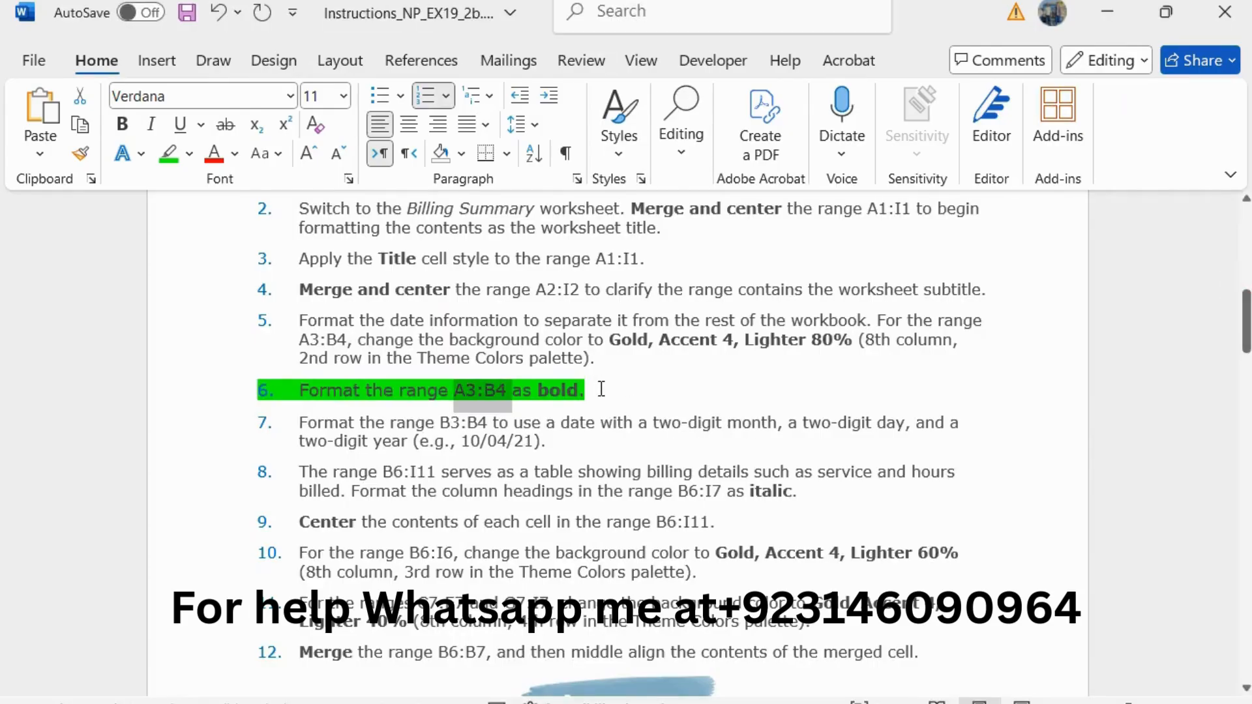
pyautogui.moveTo(602, 388); pyautogui.dragTo(299, 390)
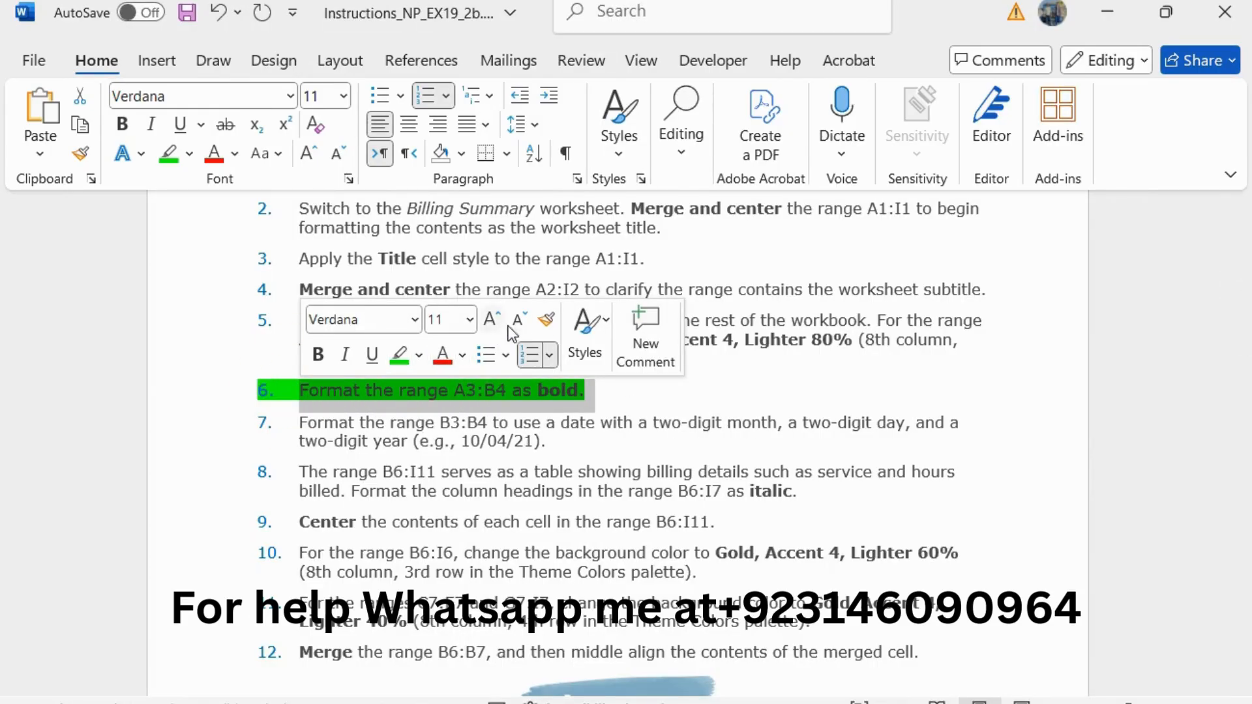
pyautogui.click(512, 324)
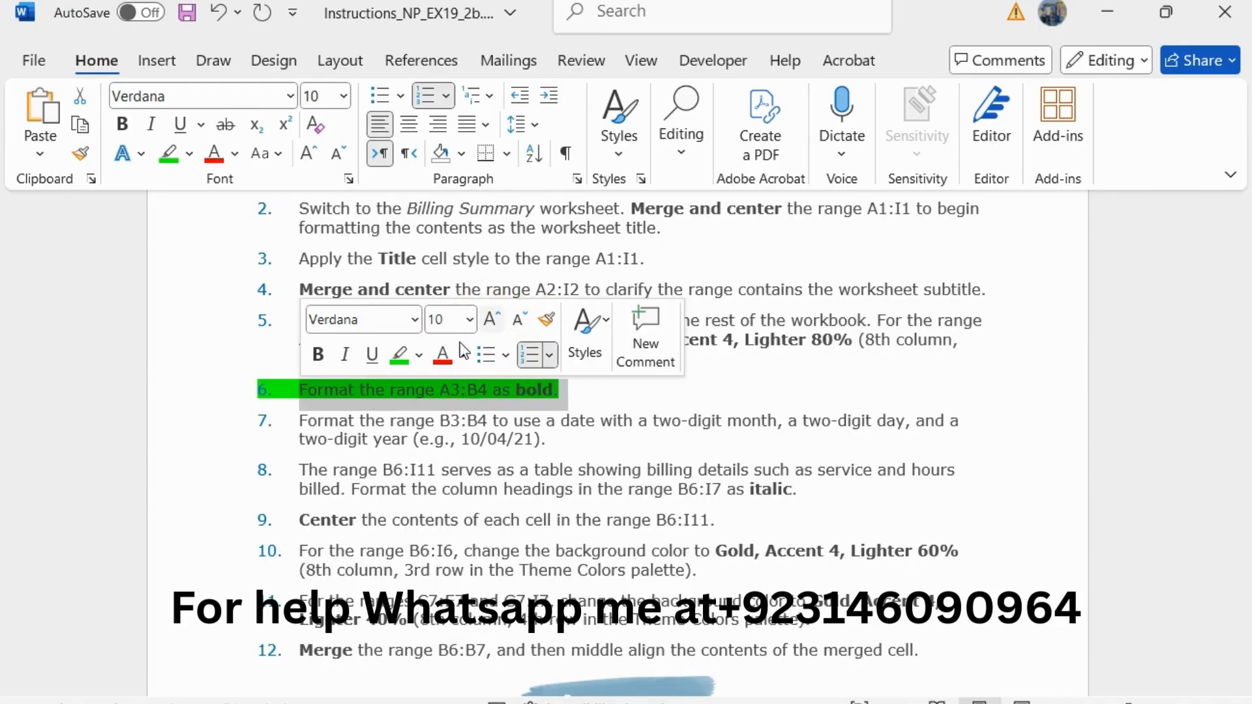
pyautogui.click(401, 357)
# Step: Enlarge the step 7 instruction about the B3:B4 date format to 11 pt and highlight it in green
pyautogui.moveTo(564, 438); pyautogui.dragTo(287, 421)
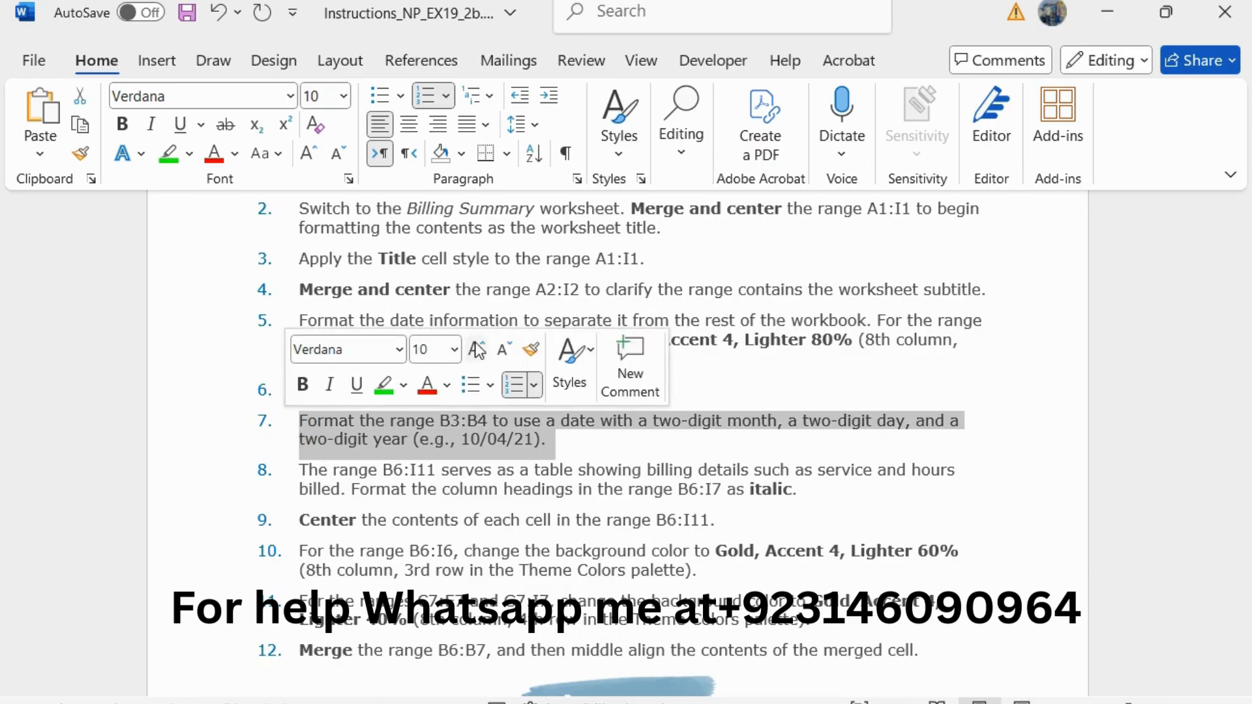
pyautogui.click(474, 346)
pyautogui.click(383, 385)
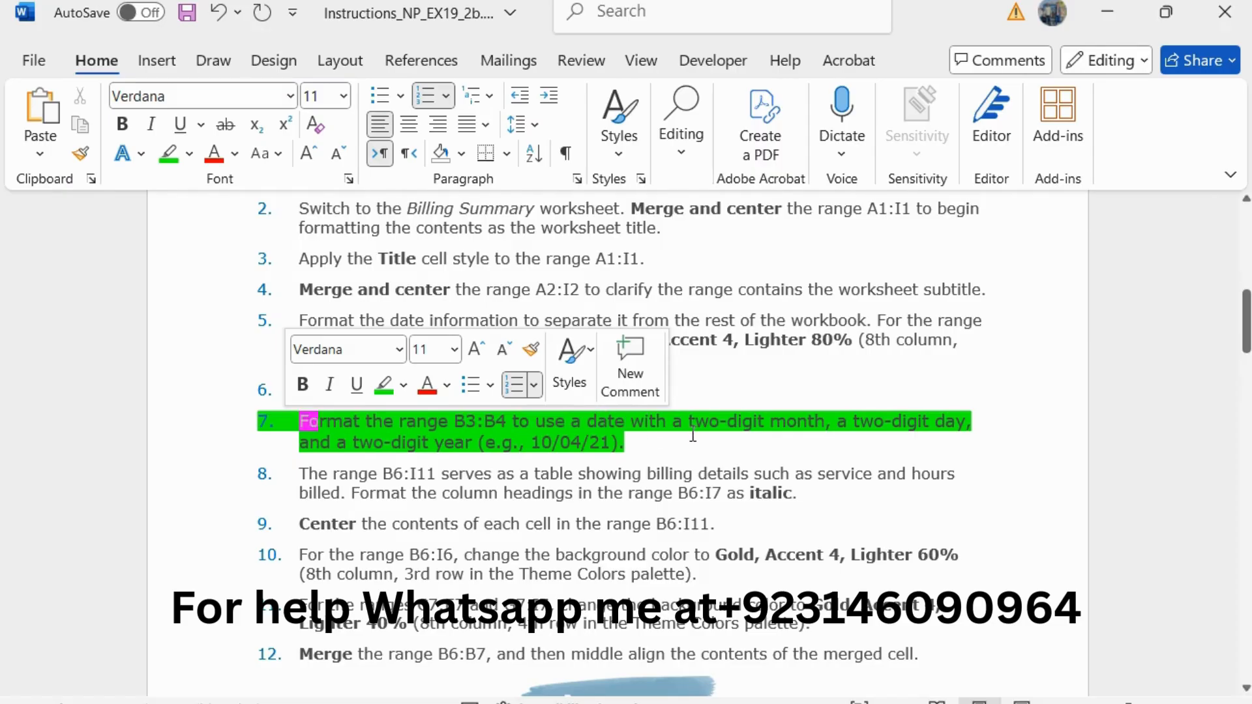
# Step: Switch to Excel and format the range B3:B4 with the 03/14/12 date type
pyautogui.hotkey('alt', 'Tab')
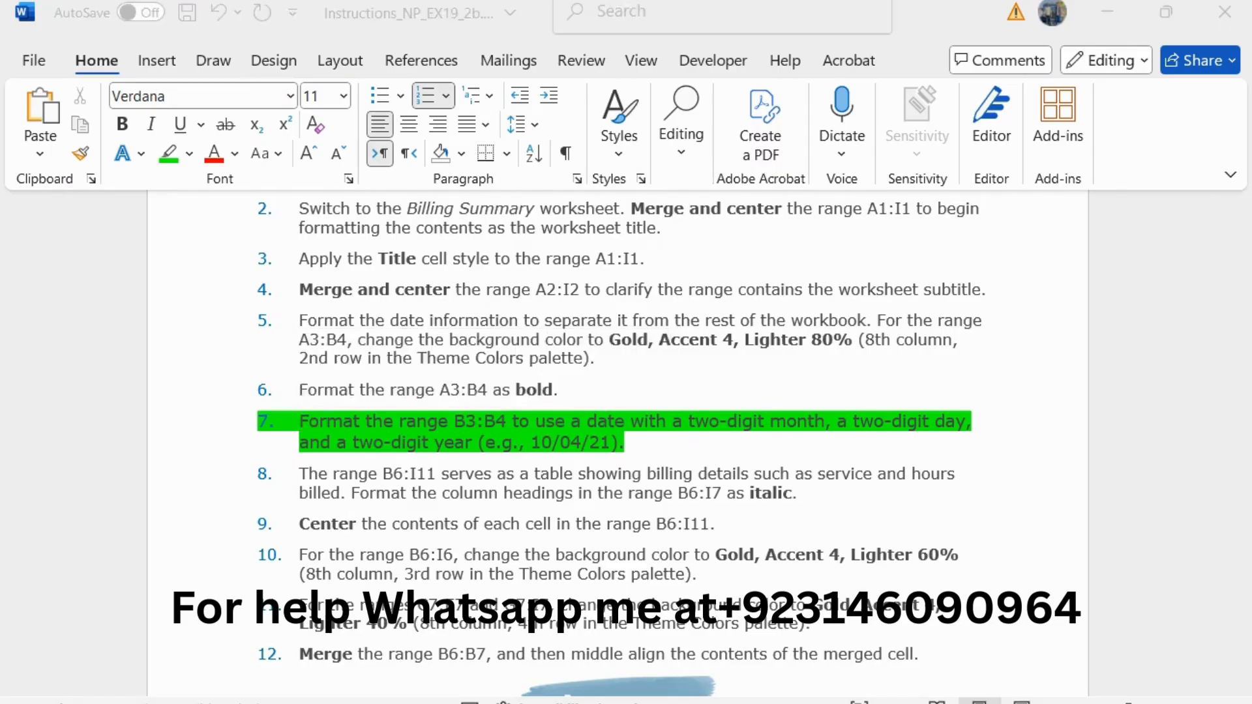
pyautogui.moveTo(235, 333); pyautogui.dragTo(232, 359)
pyautogui.click(492, 159)
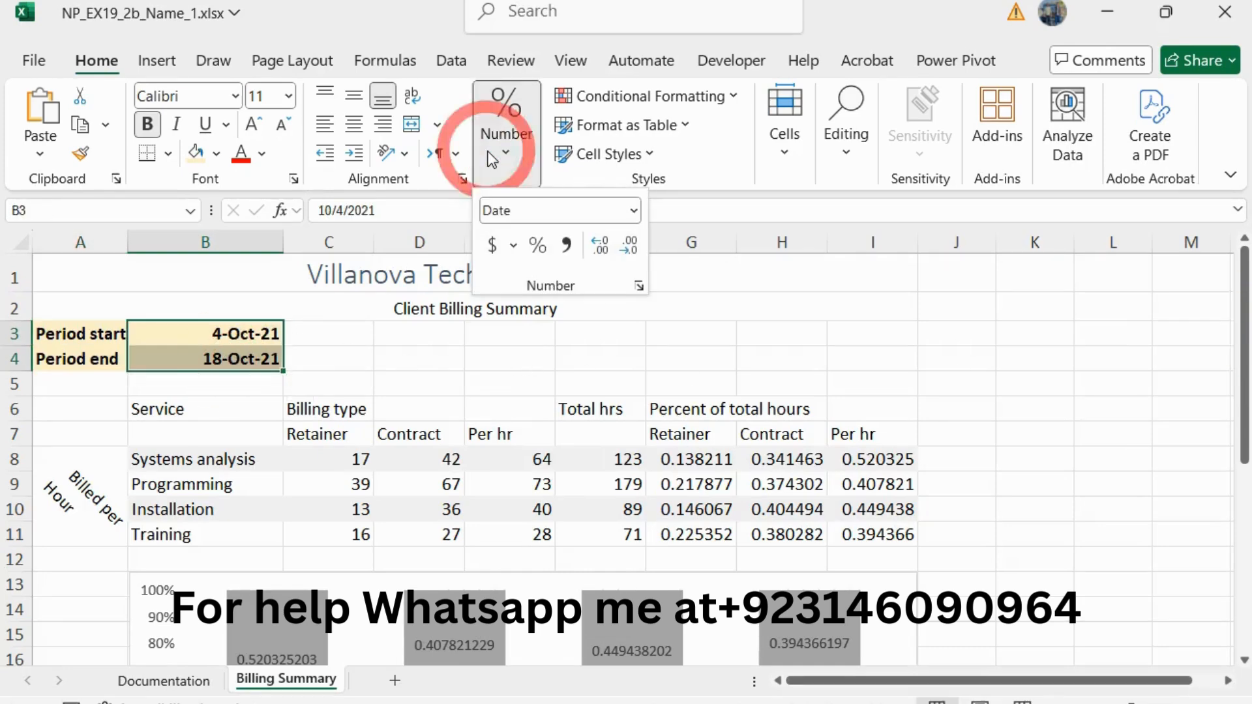
pyautogui.click(638, 287)
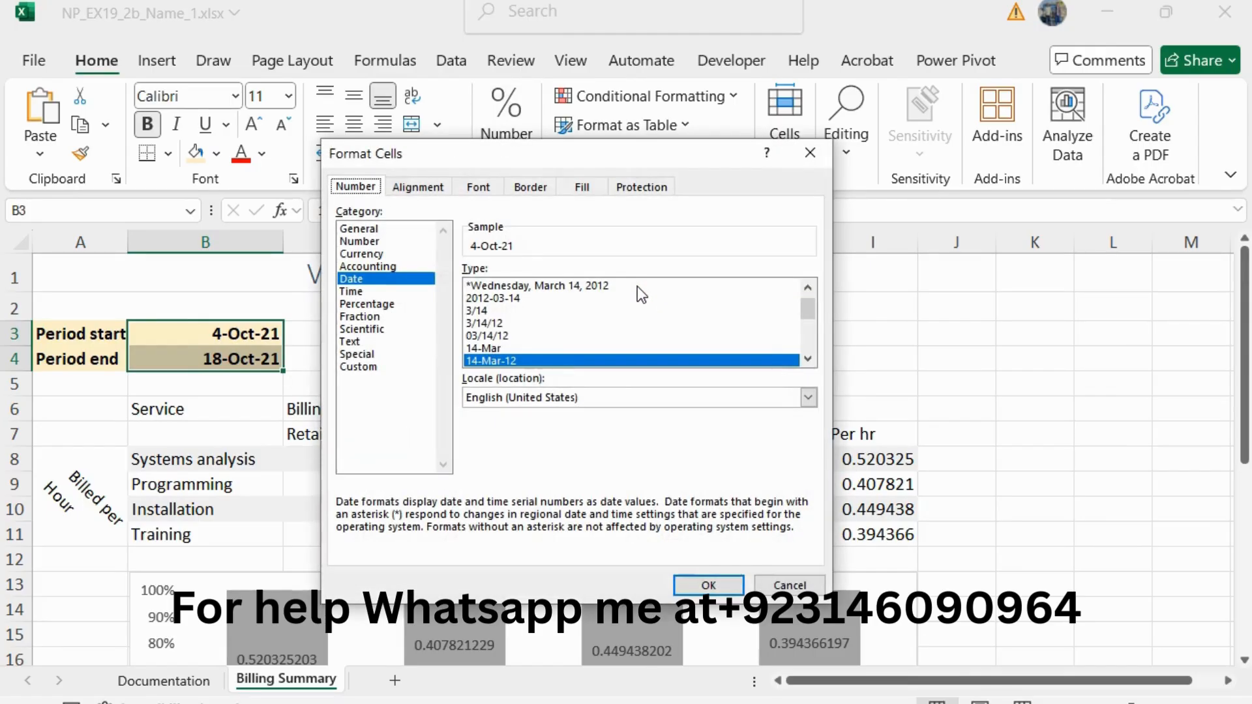
pyautogui.click(809, 356)
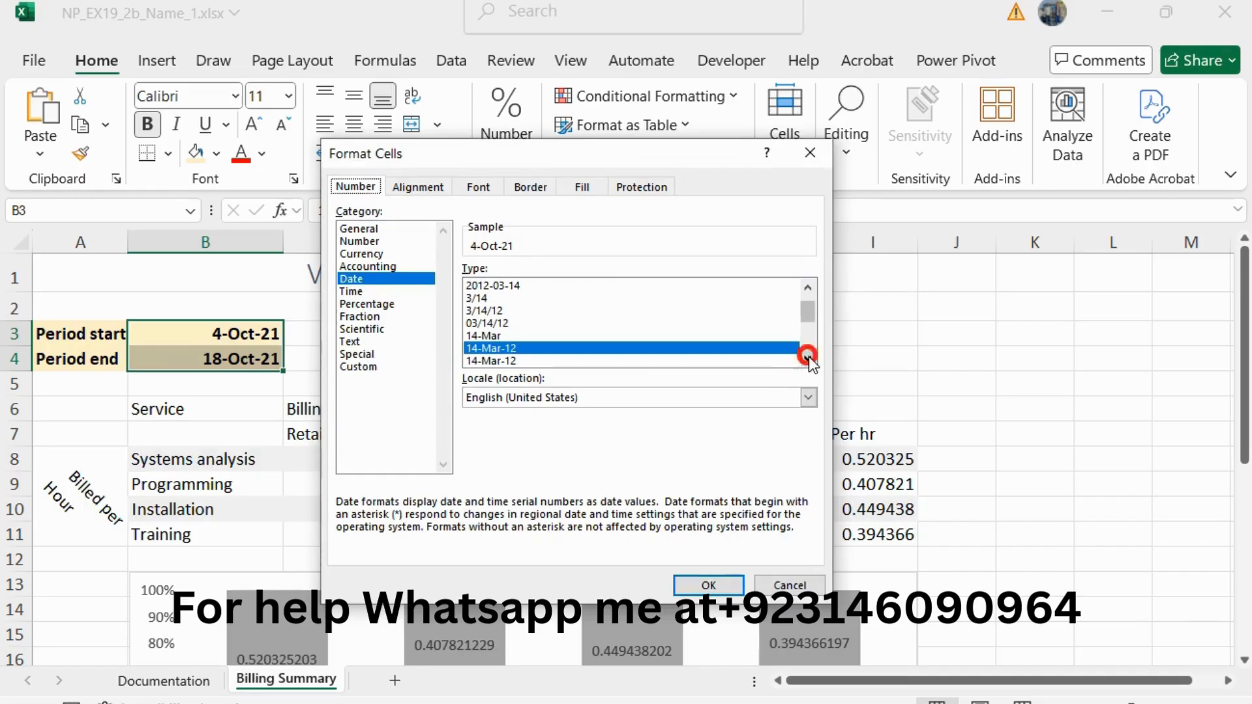
pyautogui.click(809, 356)
pyautogui.click(808, 356)
pyautogui.click(809, 356)
pyautogui.click(809, 356)
pyautogui.click(808, 356)
pyautogui.click(808, 356)
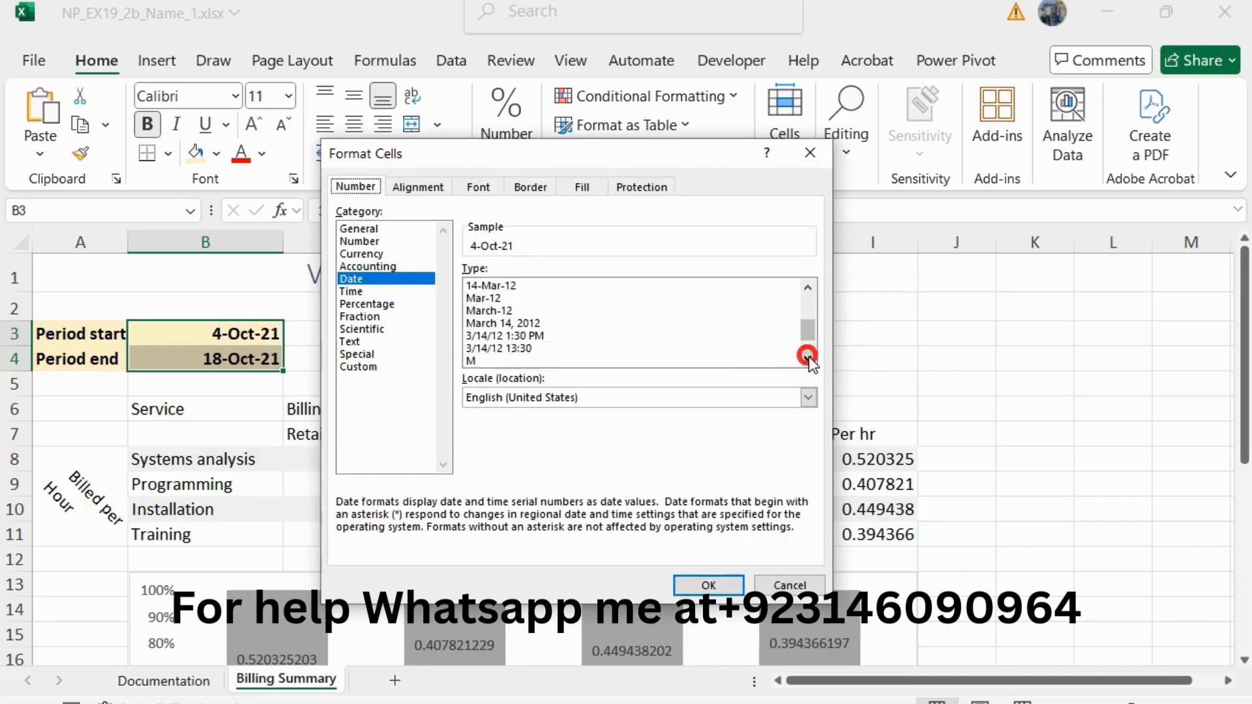
pyautogui.click(809, 356)
pyautogui.click(809, 356)
pyautogui.click(808, 357)
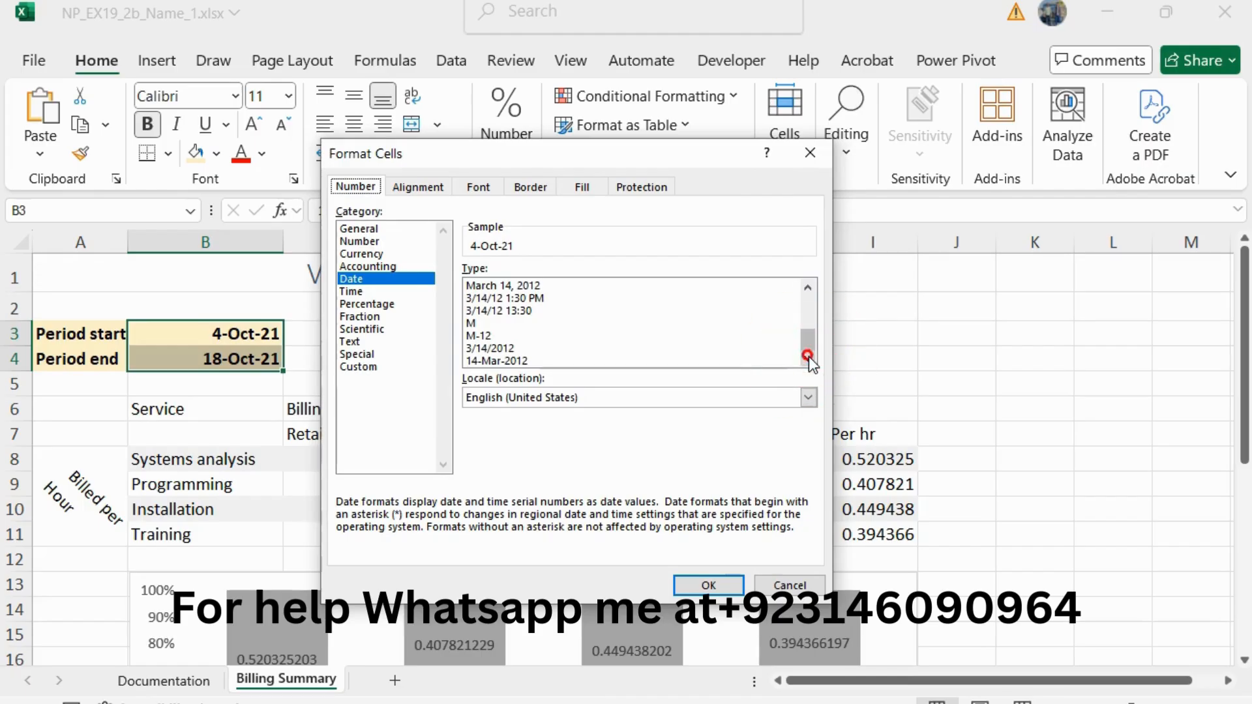
pyautogui.click(808, 339)
pyautogui.click(808, 287)
pyautogui.click(808, 287)
pyautogui.click(808, 287)
pyautogui.click(808, 288)
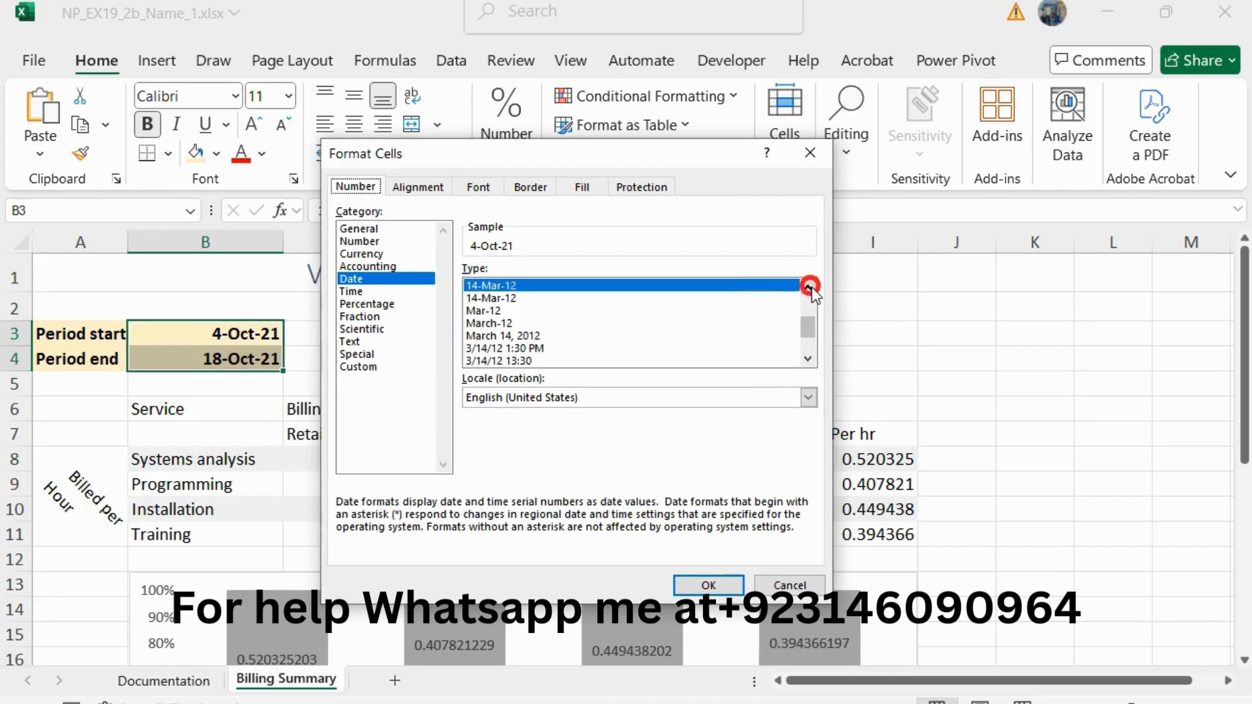
pyautogui.click(808, 288)
pyautogui.click(808, 288)
pyautogui.click(808, 288)
pyautogui.click(808, 288)
pyautogui.click(808, 288)
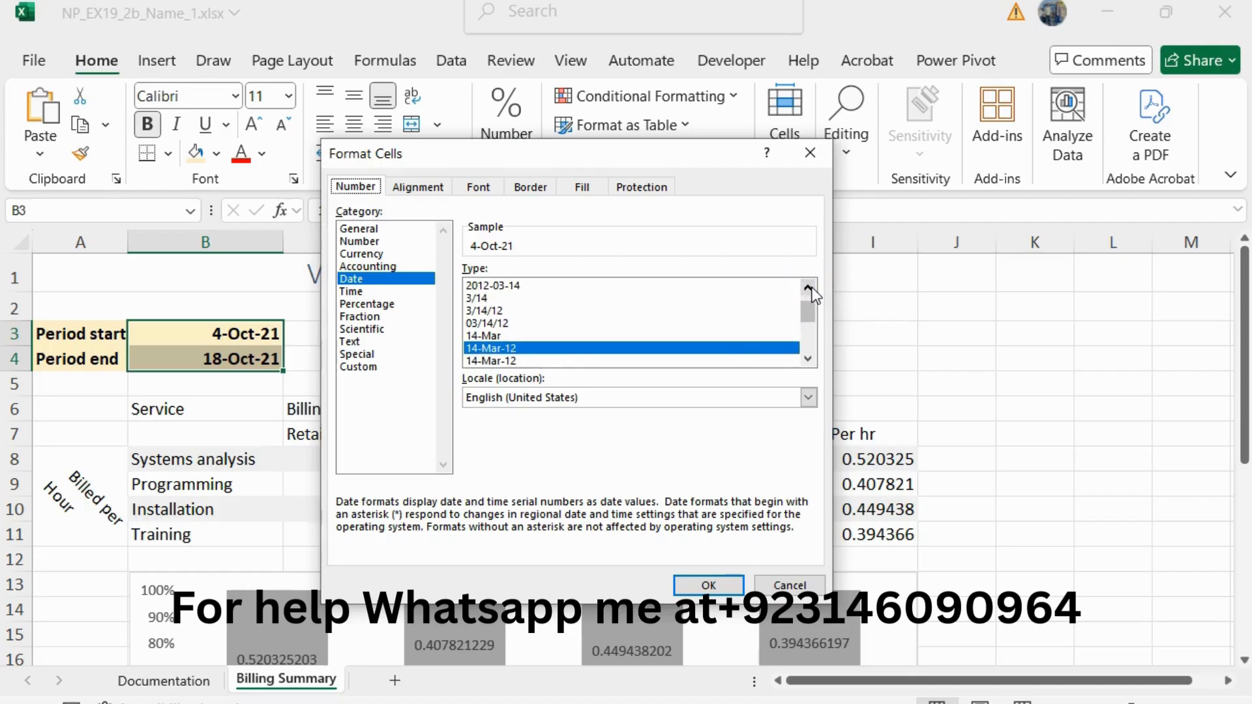
pyautogui.click(489, 324)
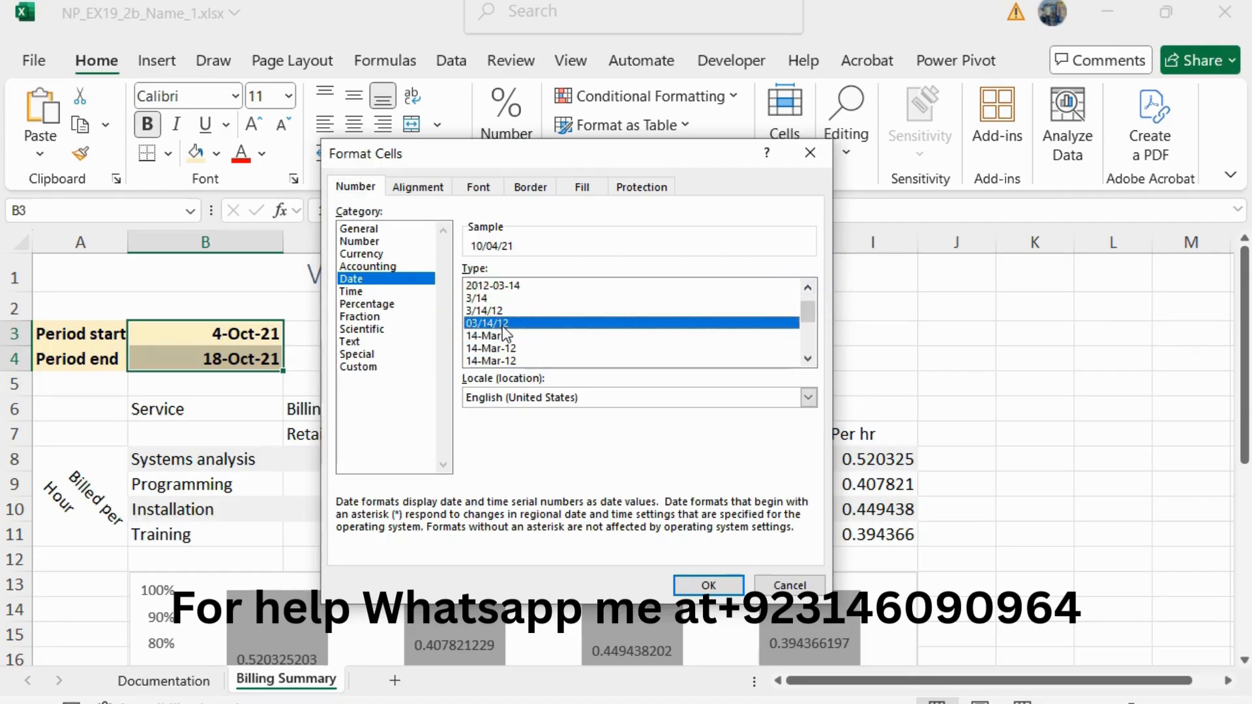
pyautogui.click(695, 584)
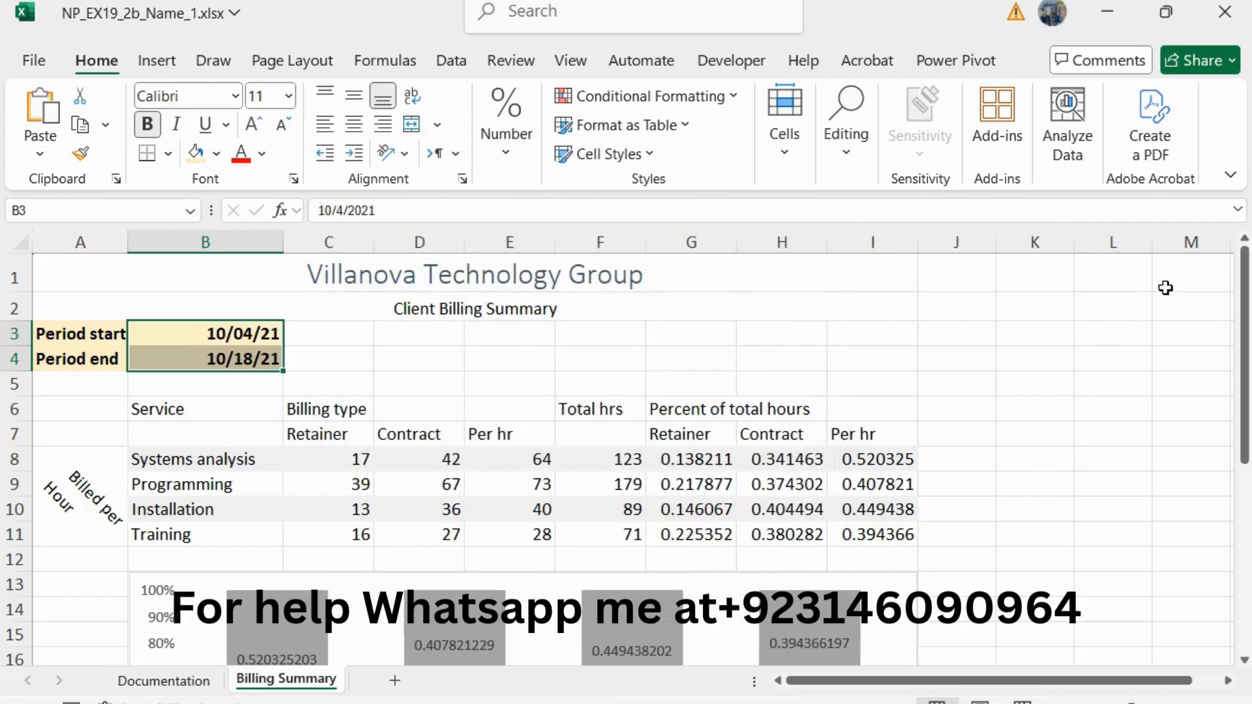
# Step: Return to the Word instructions, reduce the step 7 text to 10 pt and remove its green highlight
pyautogui.hotkey('alt', 'Tab')
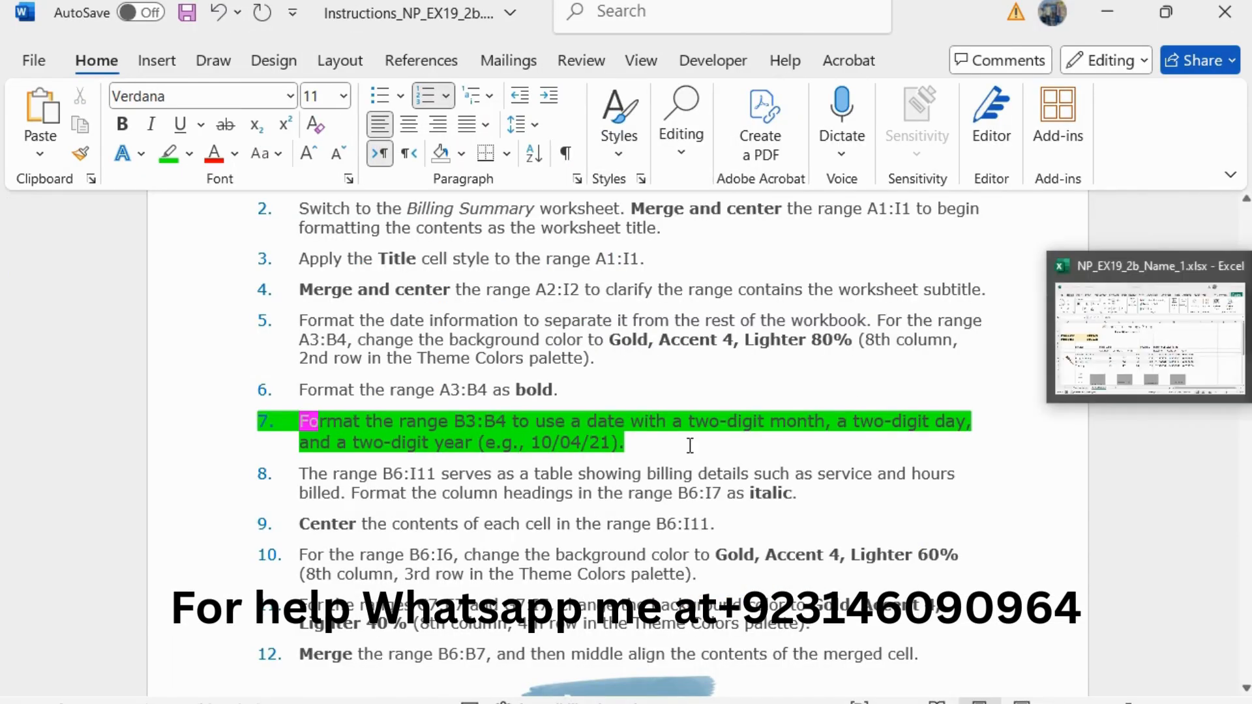
pyautogui.moveTo(645, 450); pyautogui.dragTo(272, 404)
pyautogui.moveTo(628, 437); pyautogui.dragTo(290, 416)
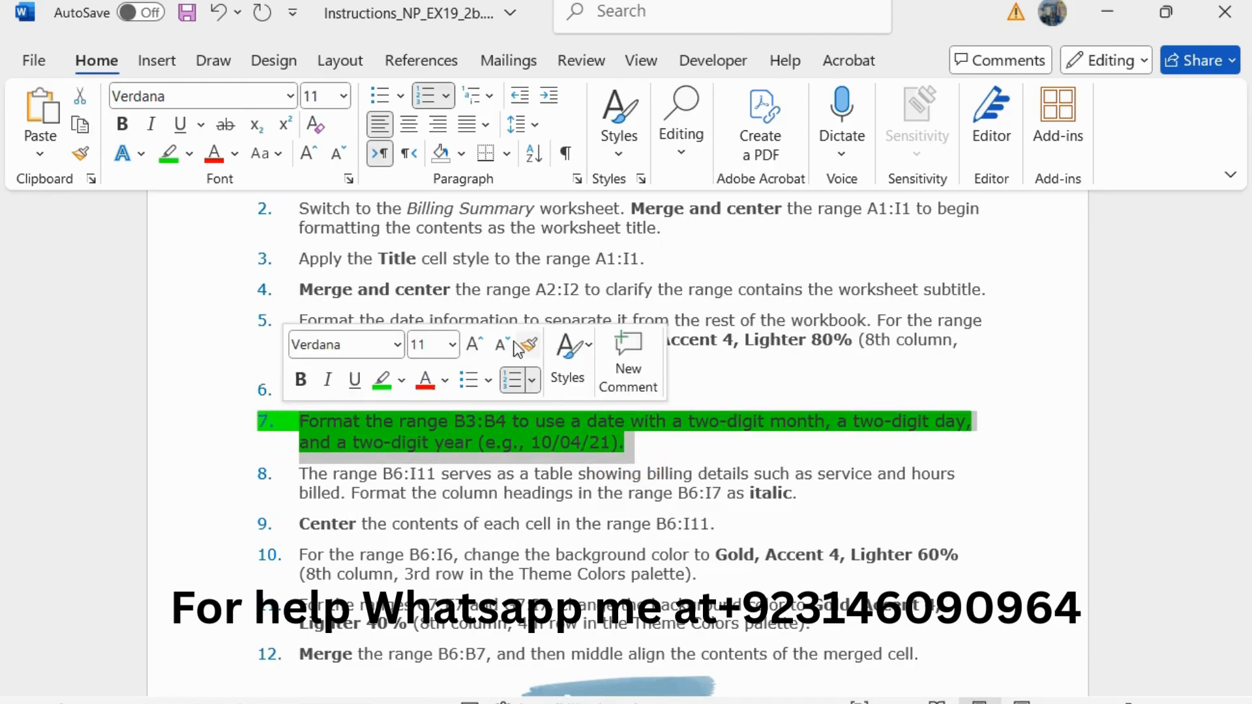
pyautogui.click(501, 344)
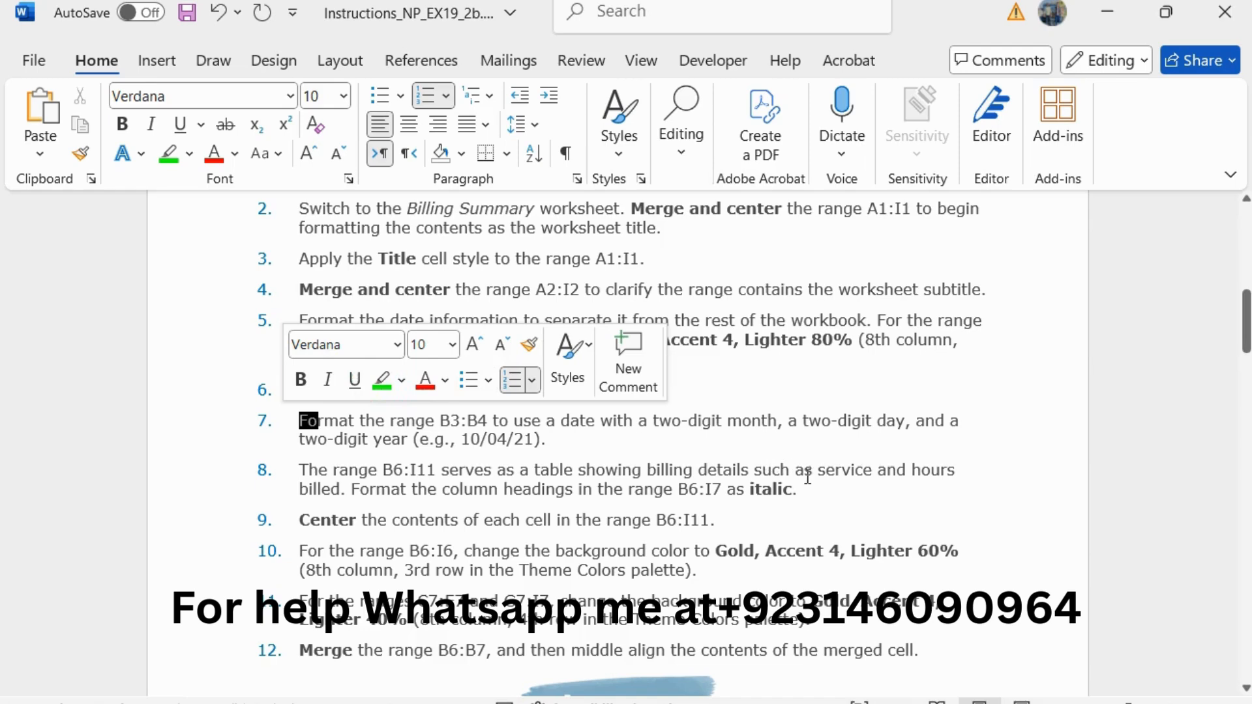
# Step: Enlarge the step 8 instruction about italic column headings to 11 pt and highlight it in green
pyautogui.moveTo(798, 490); pyautogui.dragTo(297, 471)
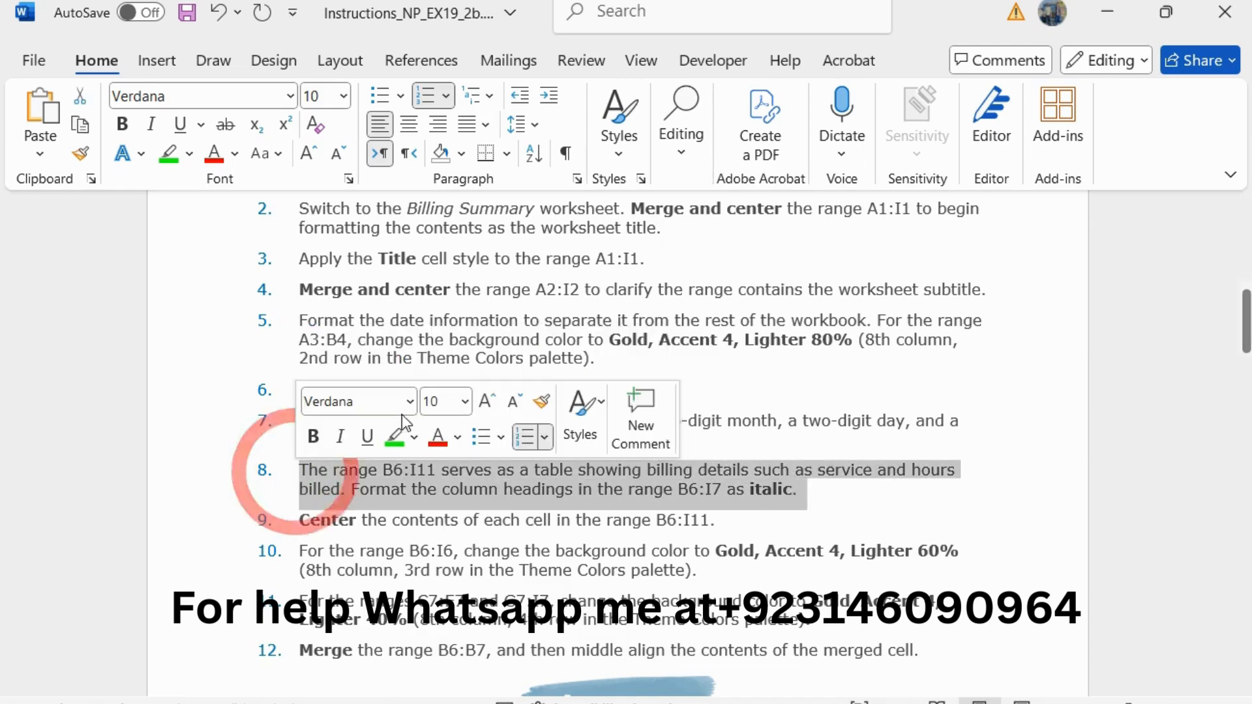
pyautogui.click(490, 396)
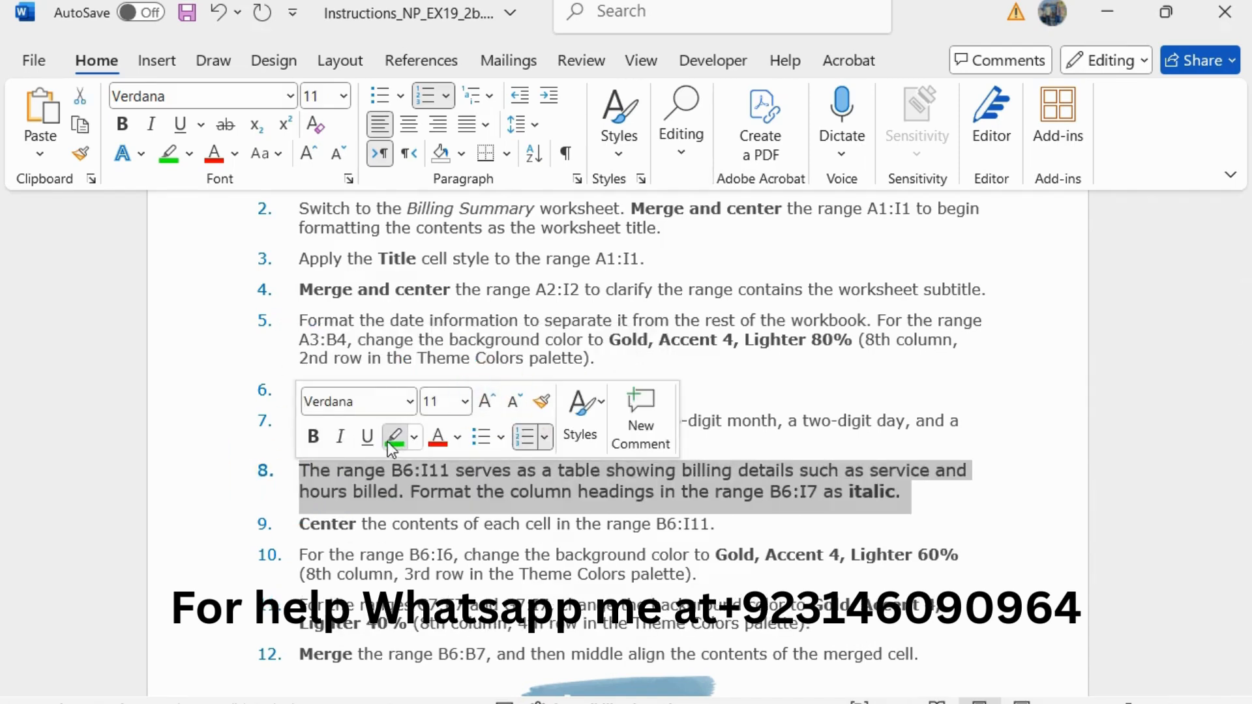
pyautogui.click(388, 440)
# Step: Copy the B6:I7 reference from step 8, switch to Excel and make the column headings in B6:I7 italic
pyautogui.scroll(-1, 494, 503)
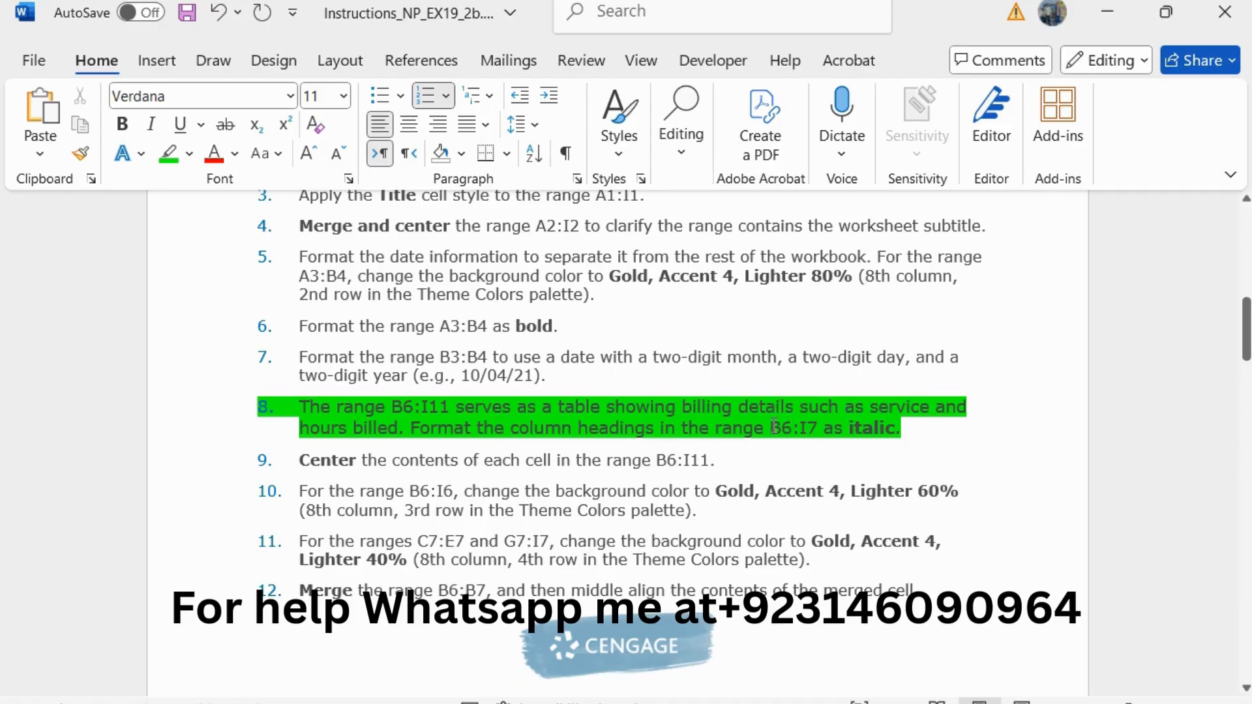
pyautogui.moveTo(770, 429); pyautogui.dragTo(807, 427)
pyautogui.hotkey('ctrl', 'c')
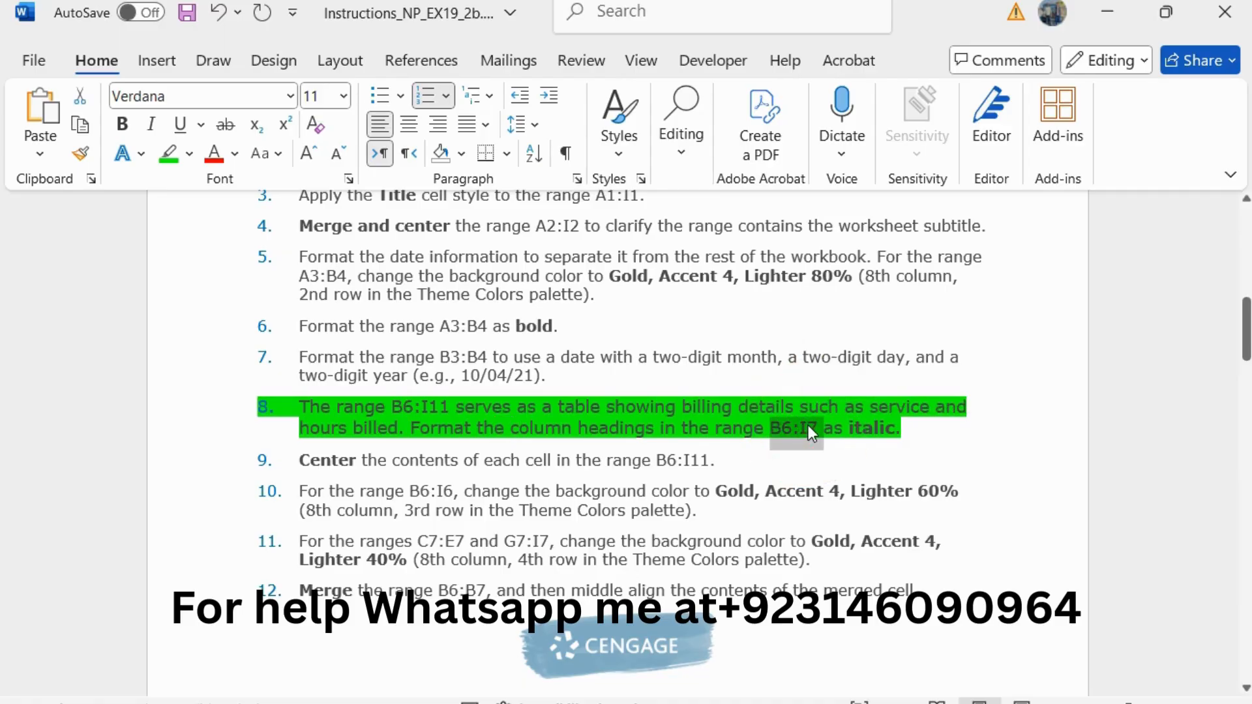
pyautogui.hotkey('alt', 'Tab')
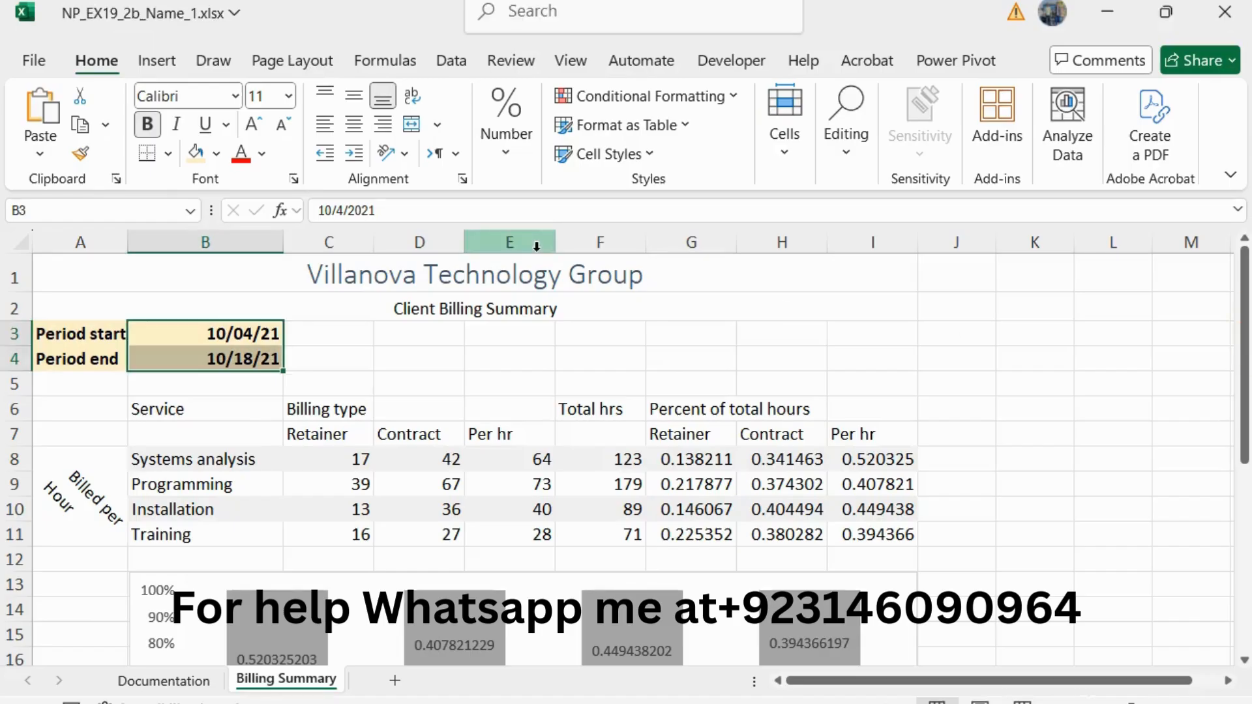
pyautogui.click(44, 210)
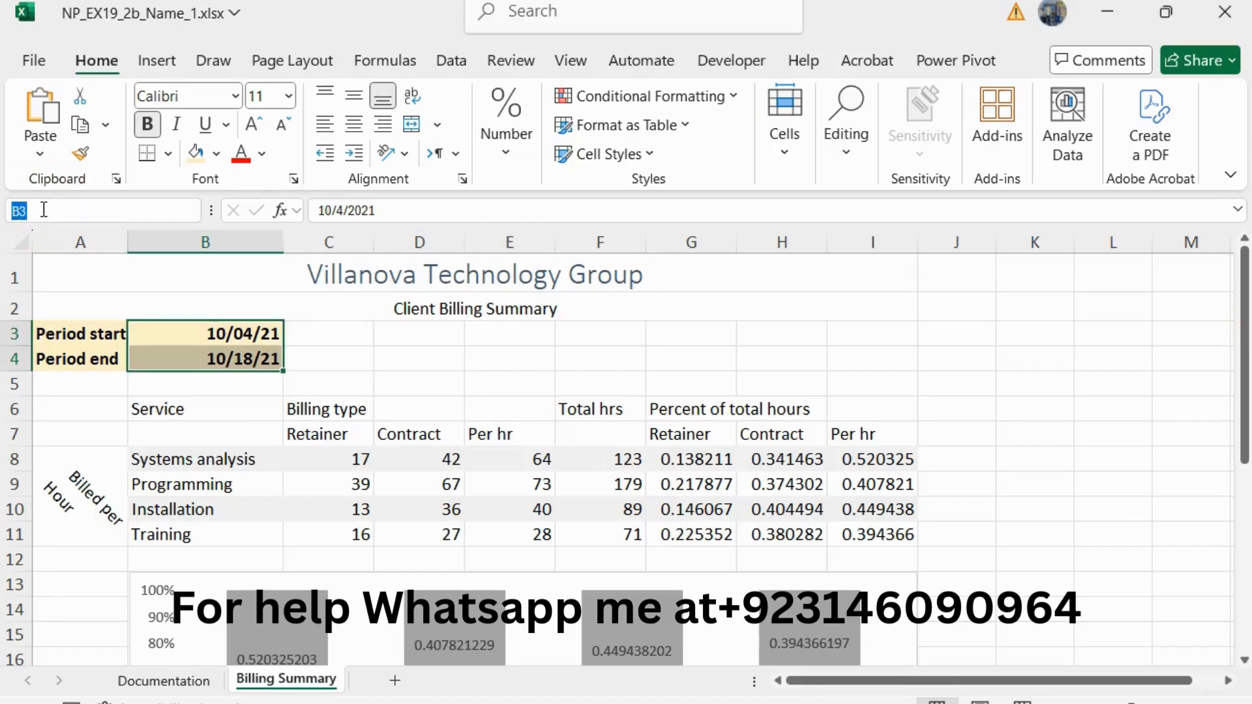
pyautogui.hotkey('ctrl', 'v')
pyautogui.press('Return')
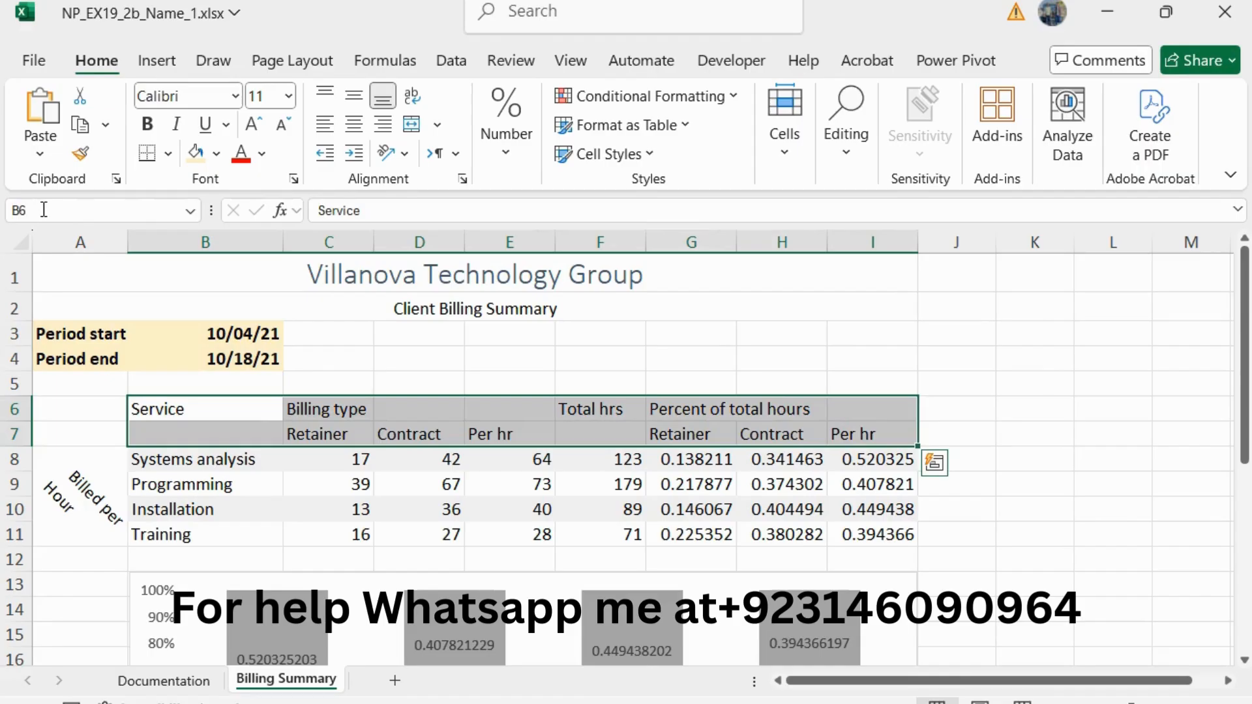
pyautogui.click(176, 123)
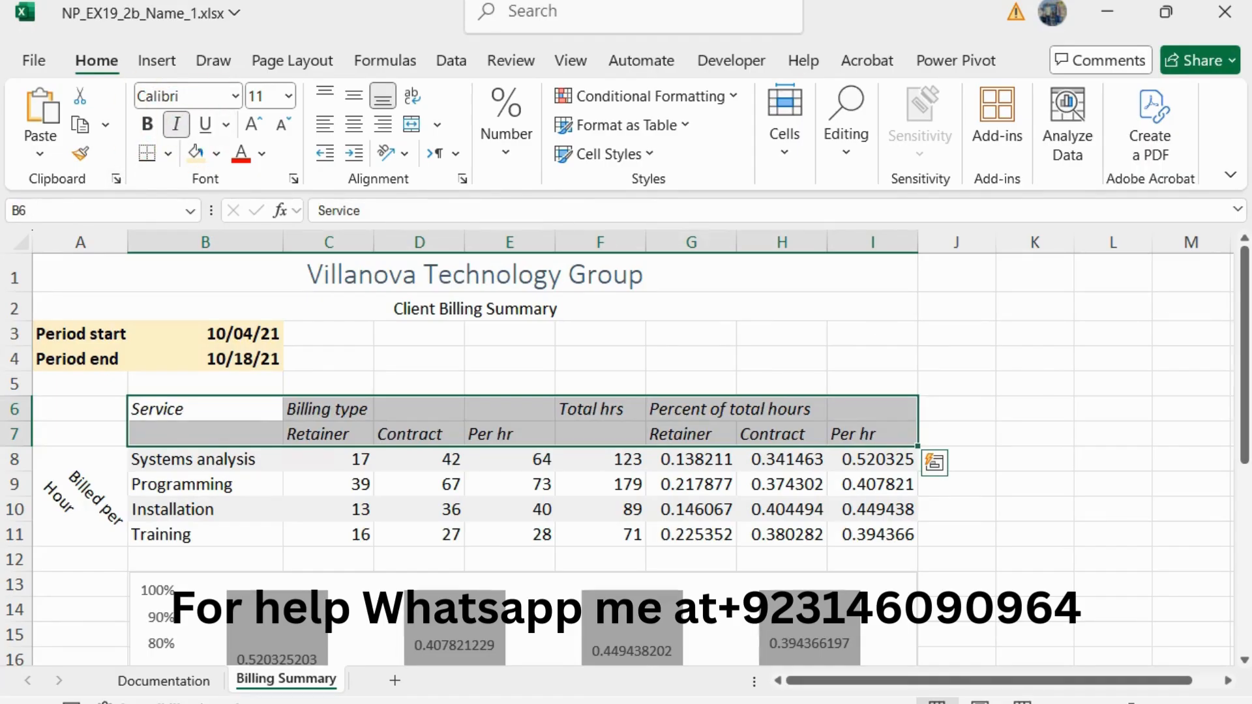
# Step: Return to the Word instructions, reduce the step 8 text to 10 pt and remove its green highlight
pyautogui.hotkey('alt', 'Tab')
pyautogui.moveTo(909, 429); pyautogui.dragTo(287, 412)
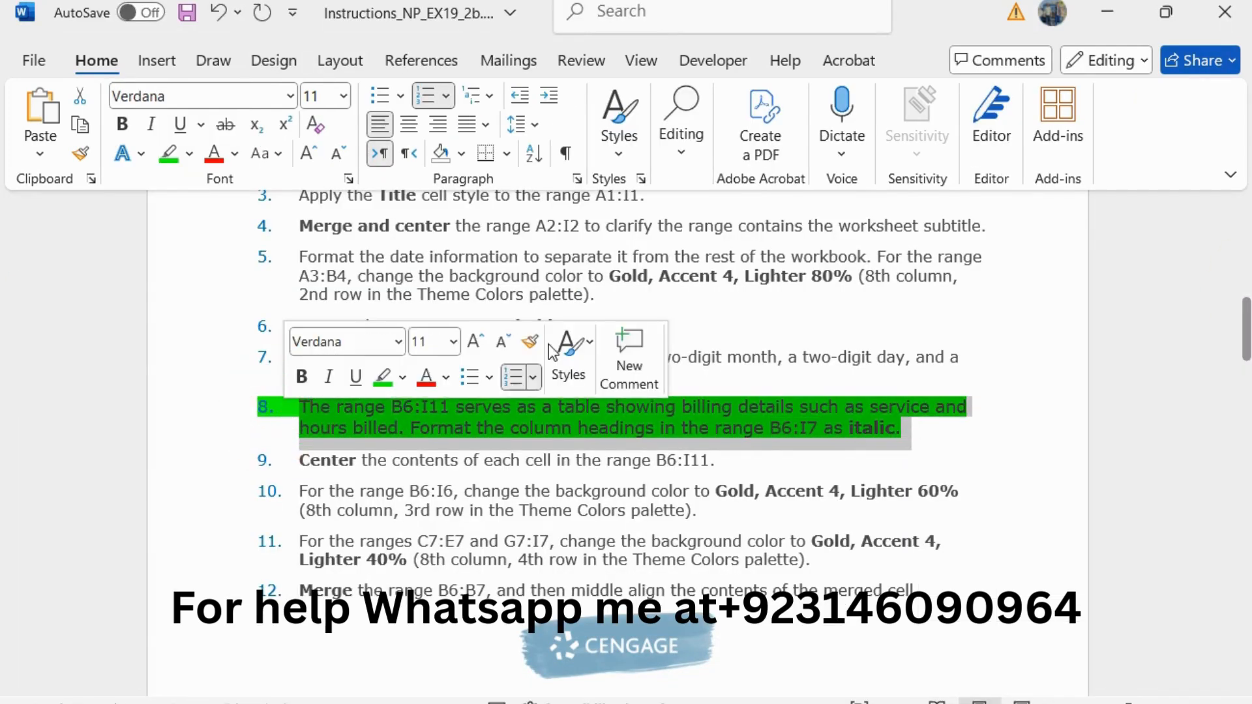
pyautogui.click(503, 340)
pyautogui.click(380, 378)
# Step: Enlarge the step 9 instruction about centering B6:I11 to 11 pt and highlight it in green
pyautogui.moveTo(741, 455); pyautogui.dragTo(298, 457)
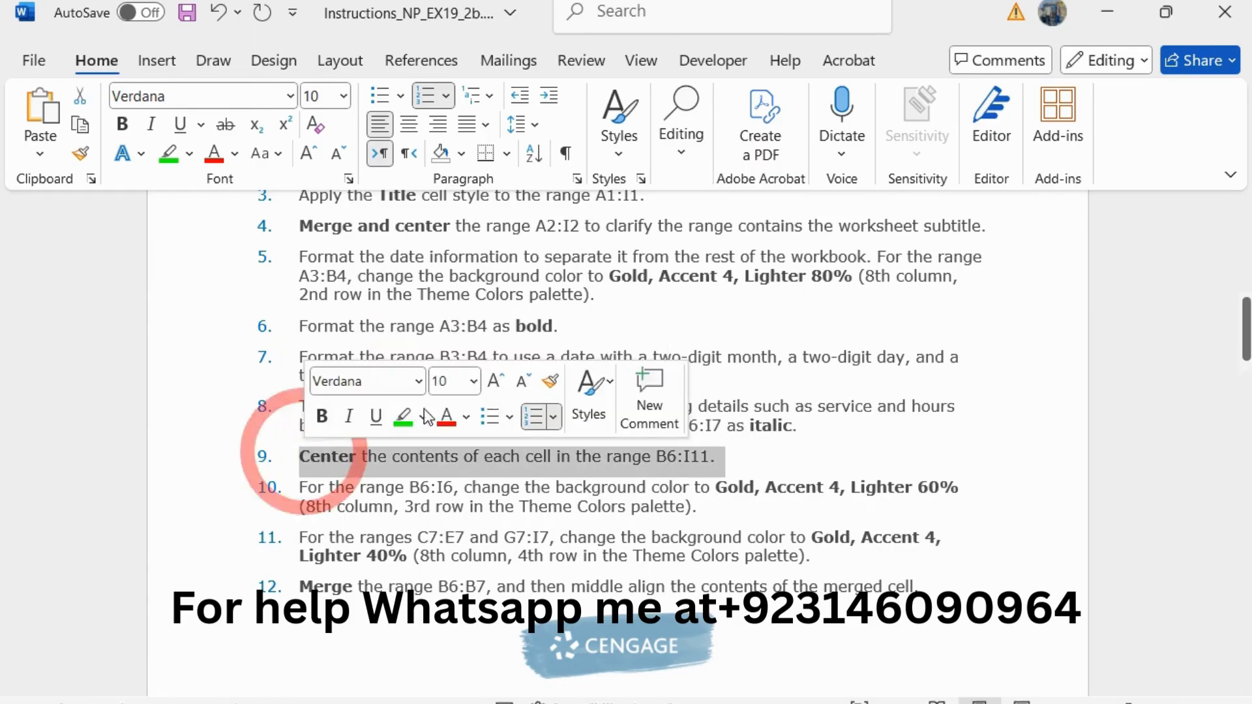
pyautogui.click(496, 381)
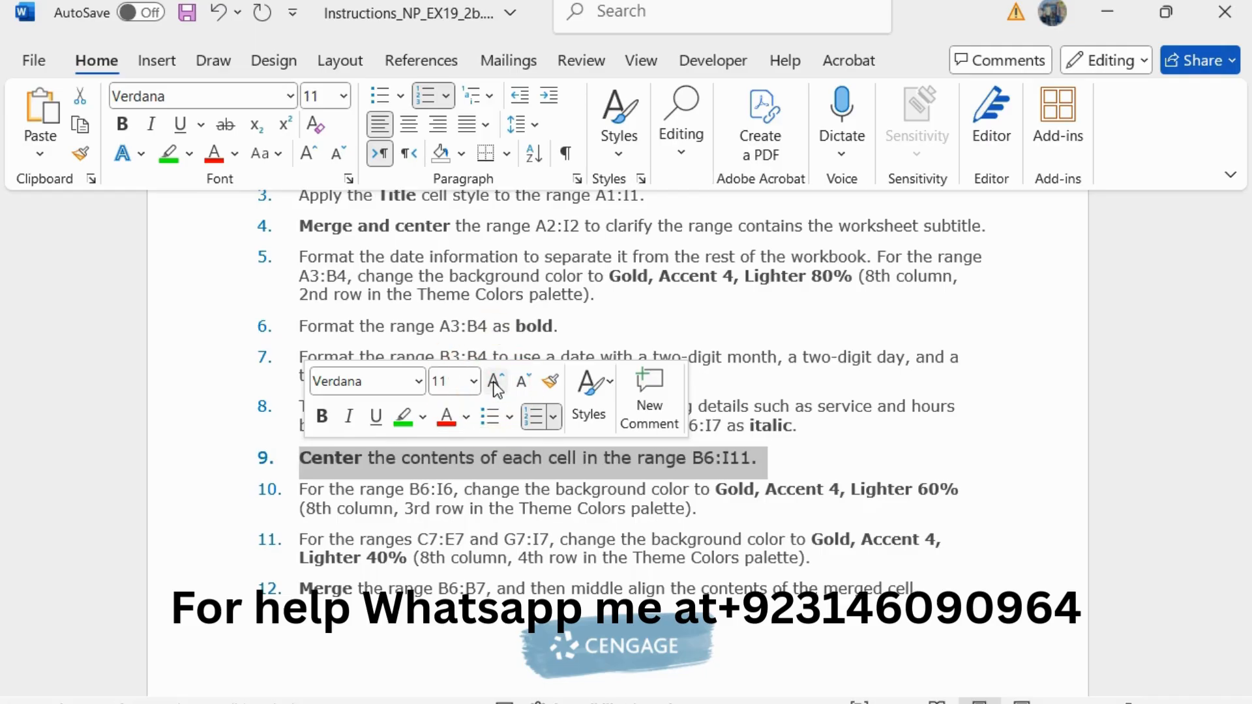
pyautogui.click(403, 416)
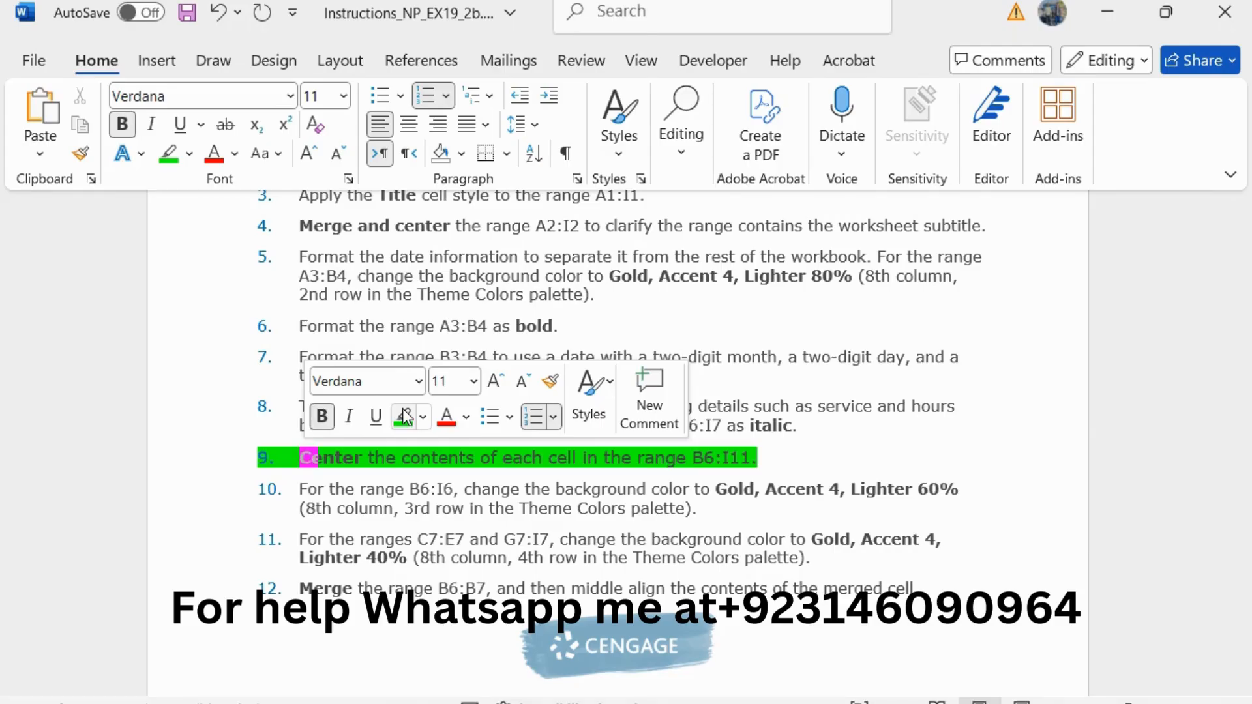
pyautogui.click(702, 458)
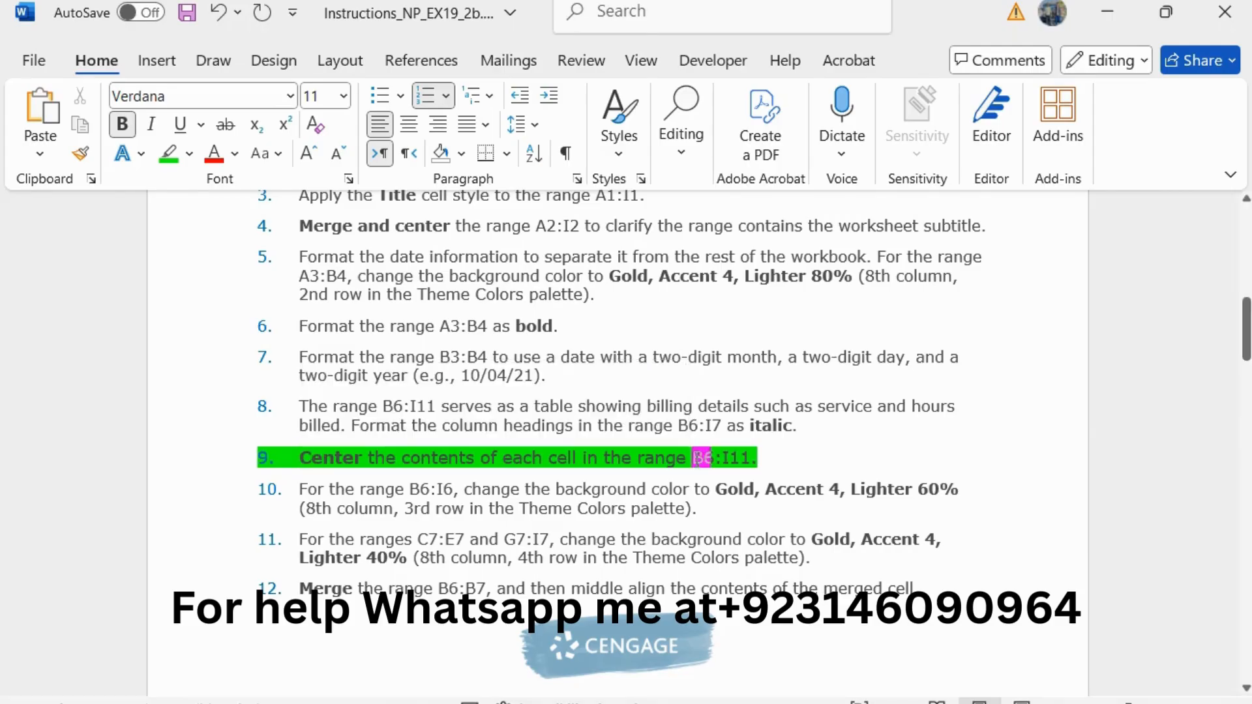
# Step: Copy the B6:I11 reference from step 9, switch to Excel and center the contents of B6:I11 horizontally
pyautogui.moveTo(701, 458); pyautogui.dragTo(755, 457)
pyautogui.hotkey('ctrl', 'c')
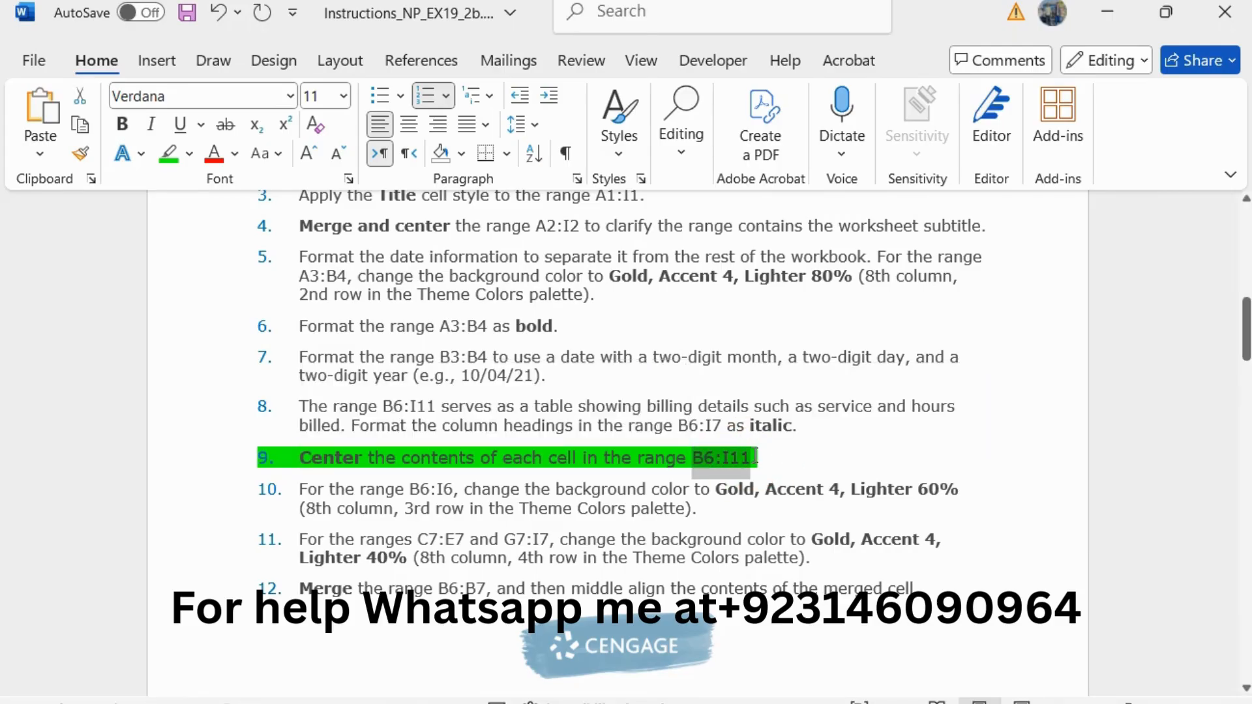
pyautogui.hotkey('alt', 'Tab')
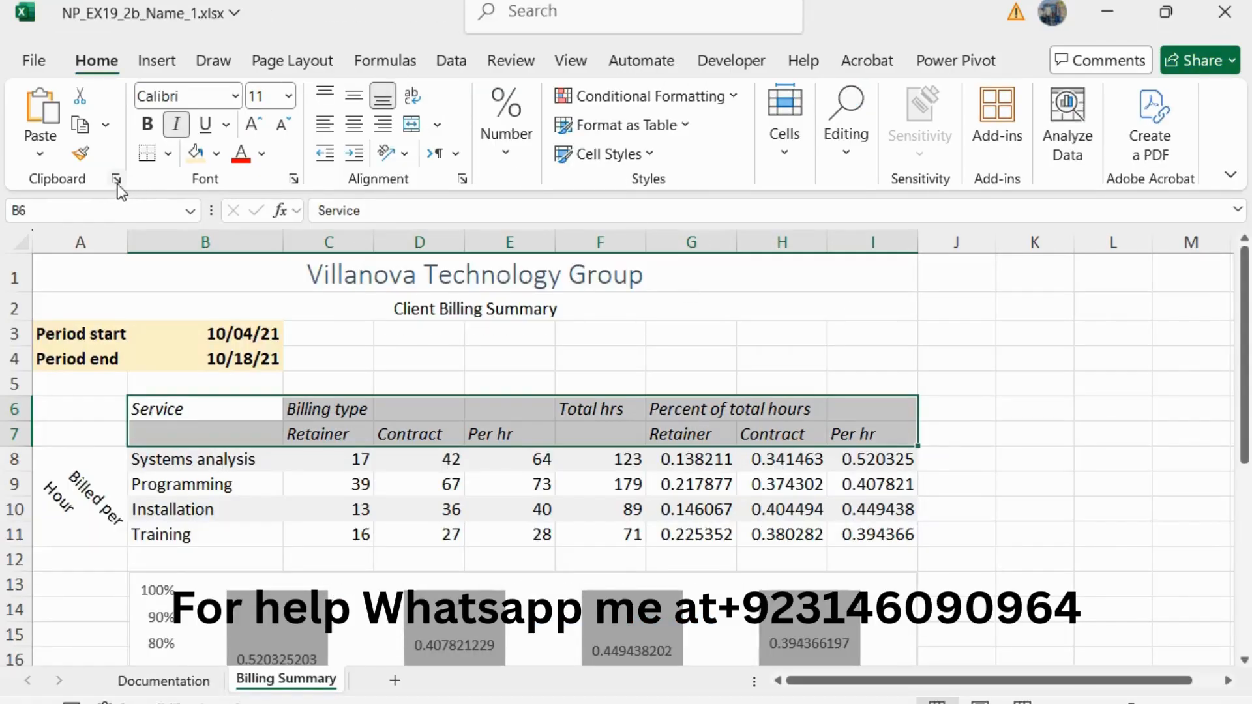
pyautogui.click(93, 214)
pyautogui.hotkey('ctrl', 'v')
pyautogui.press('Return')
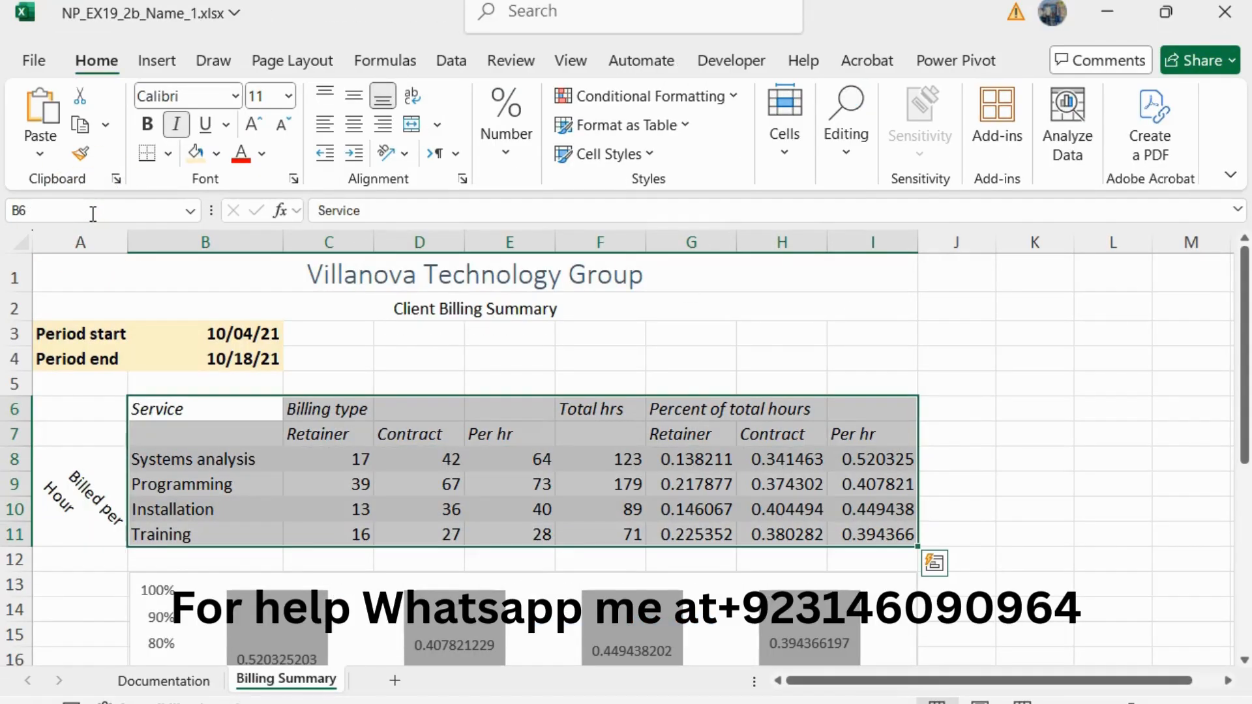
pyautogui.click(354, 124)
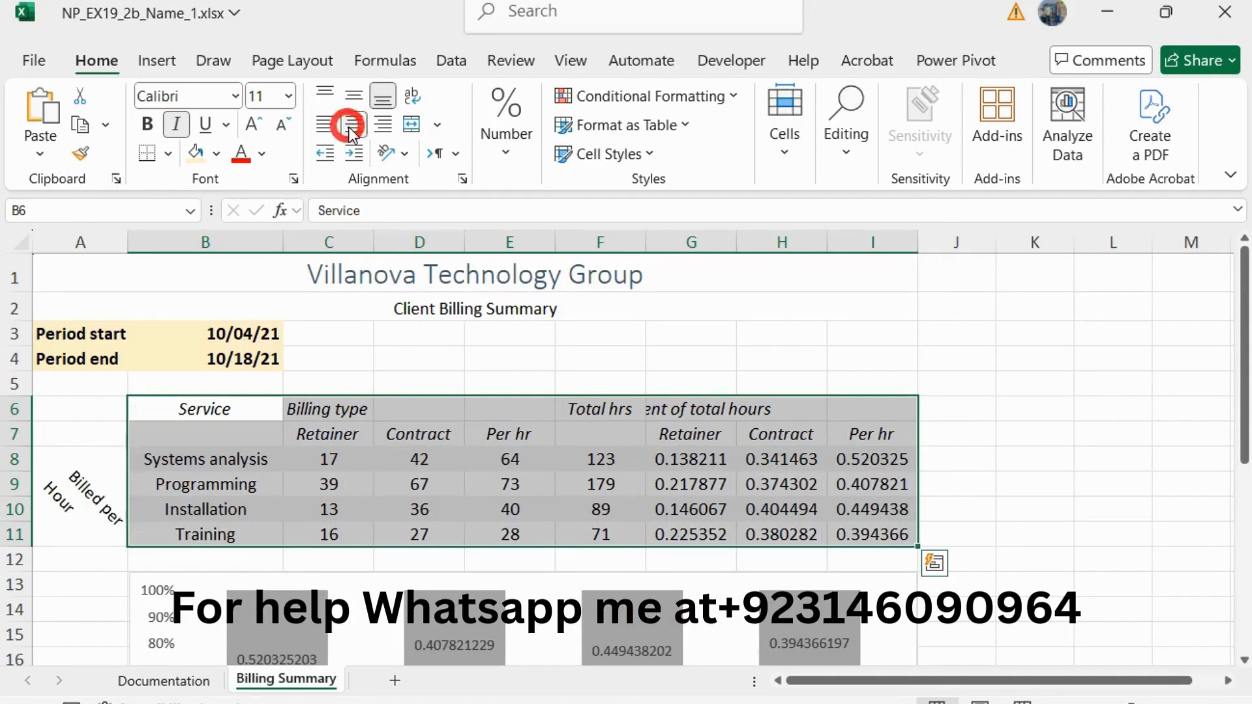
# Step: Return to the Word instructions, reduce the step 9 text to 10 pt and remove its green highlight
pyautogui.hotkey('alt', 'Tab')
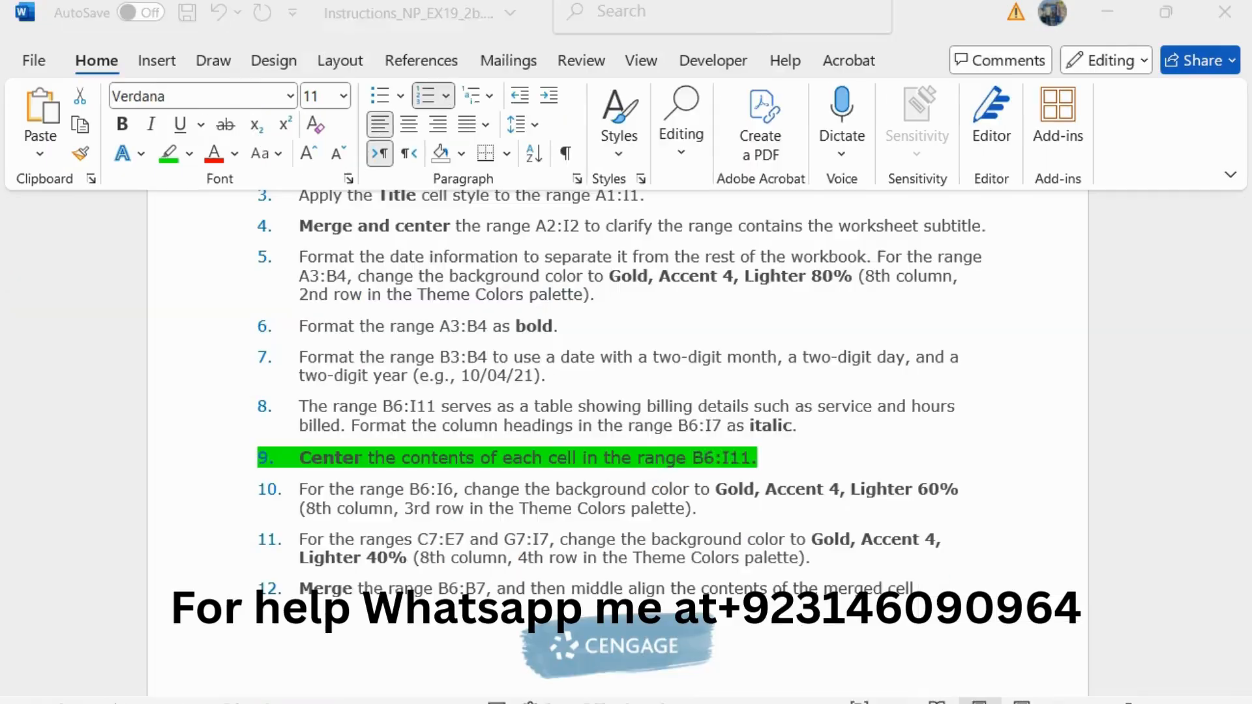
pyautogui.moveTo(785, 462); pyautogui.dragTo(333, 456)
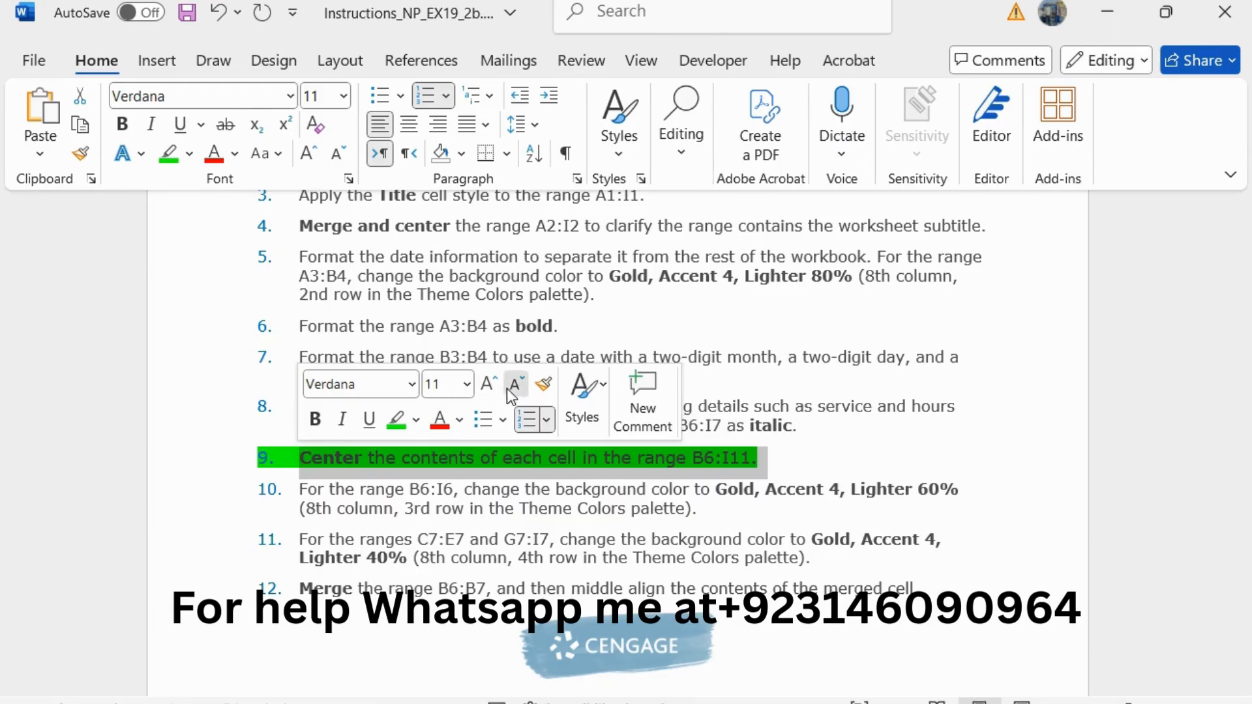
pyautogui.click(516, 385)
pyautogui.click(395, 418)
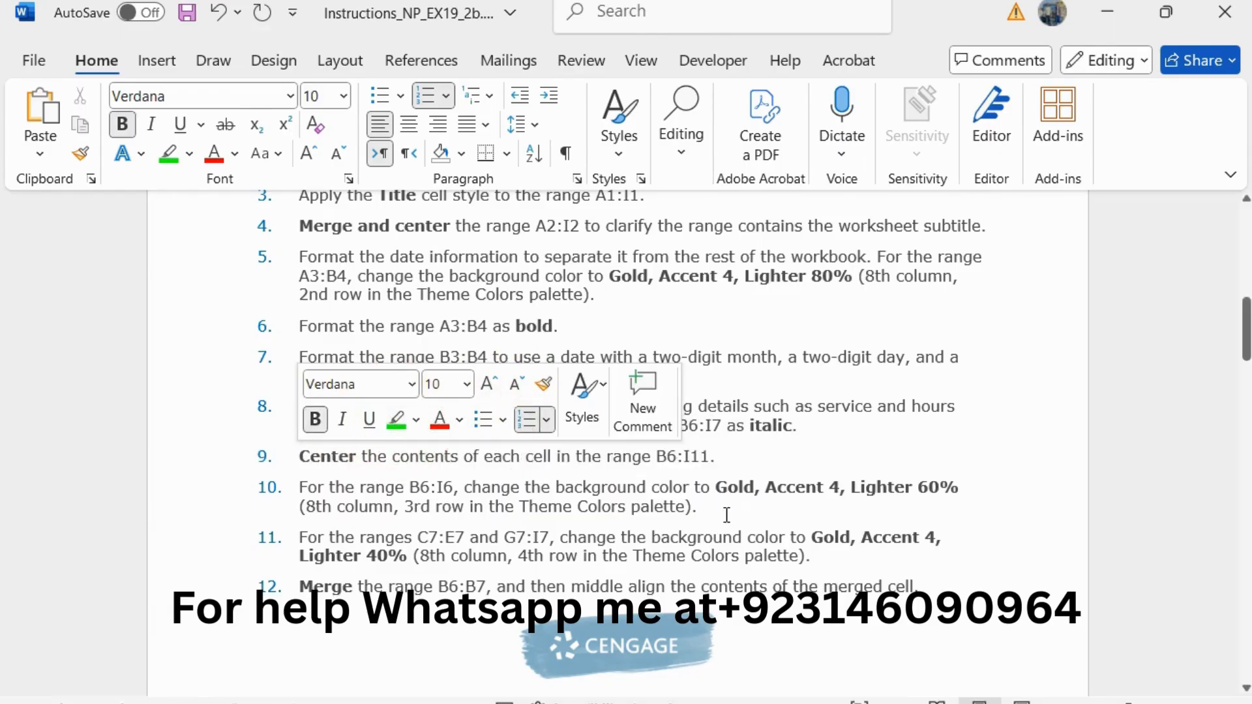
# Step: Enlarge the step 10 instruction about the B6:I6 background color to 11 pt and highlight it in green
pyautogui.moveTo(726, 514); pyautogui.dragTo(311, 489)
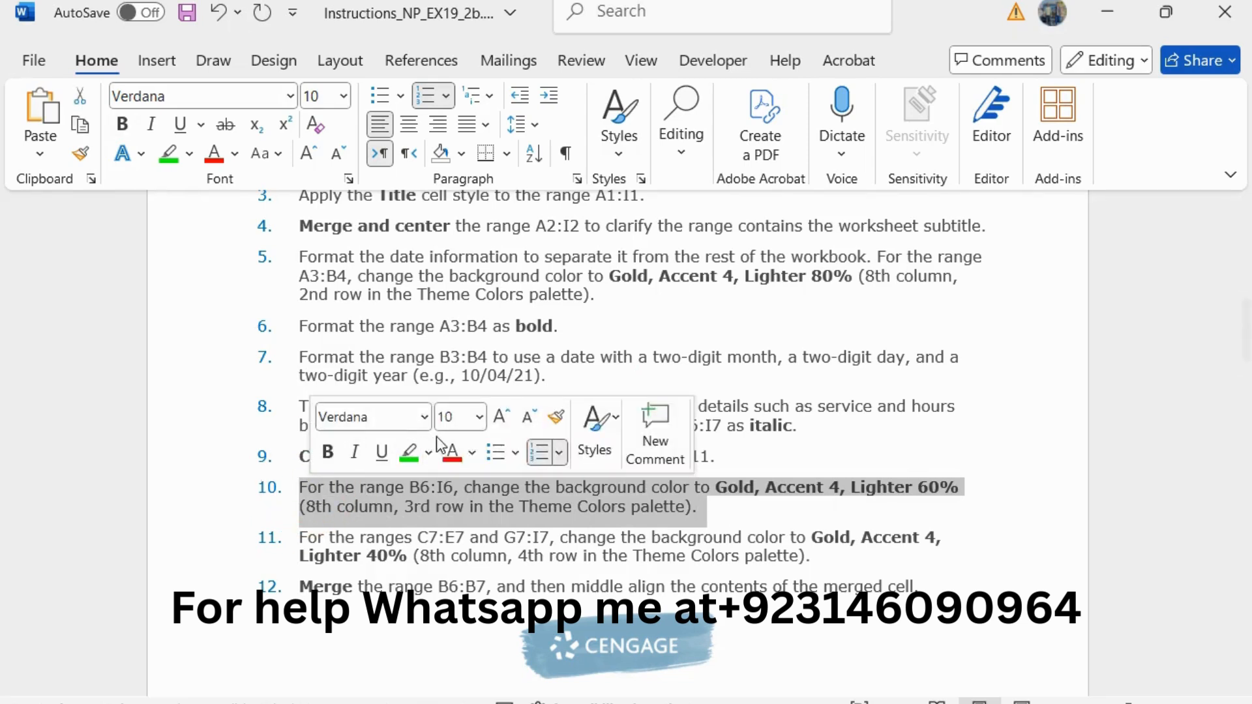
pyautogui.click(503, 416)
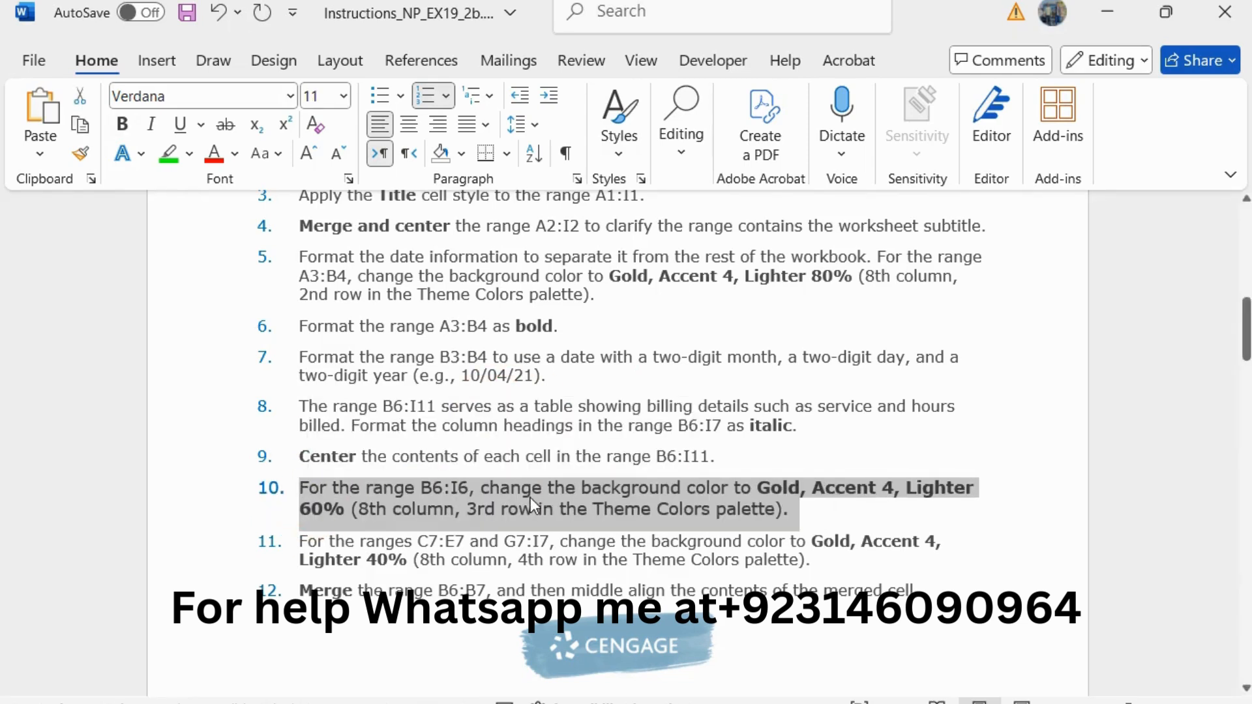
pyautogui.click(531, 498)
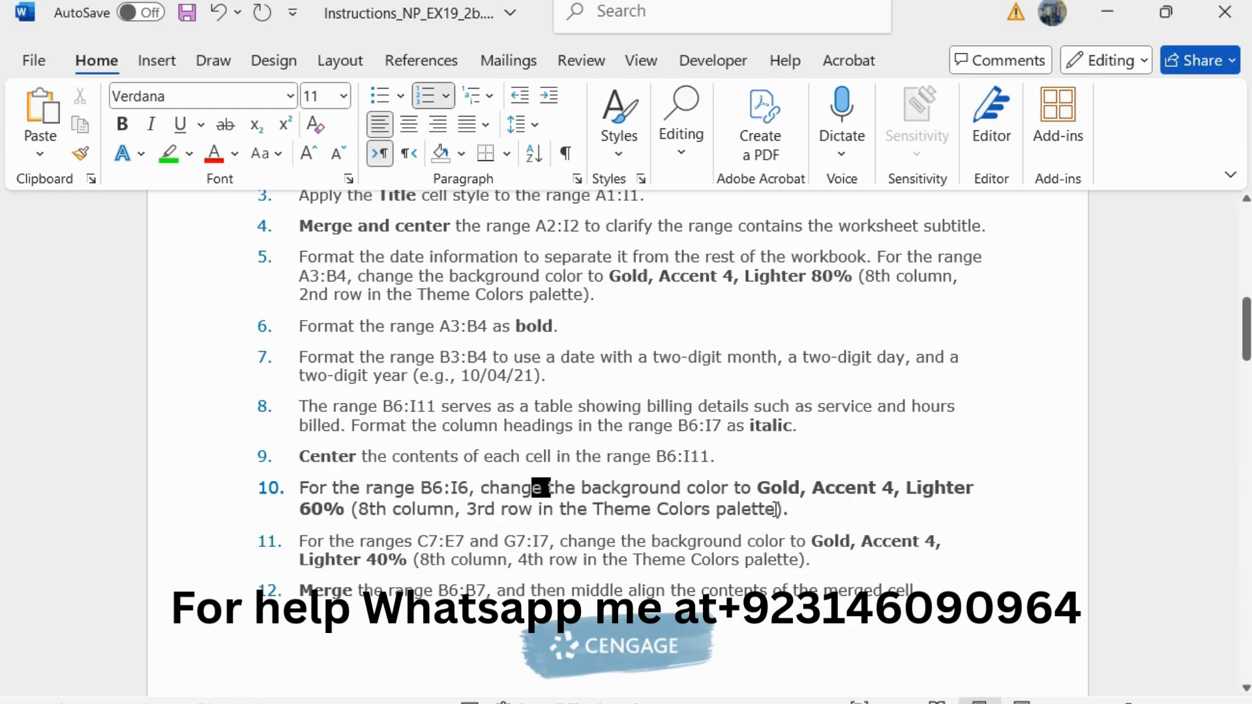
pyautogui.moveTo(789, 510); pyautogui.dragTo(313, 494)
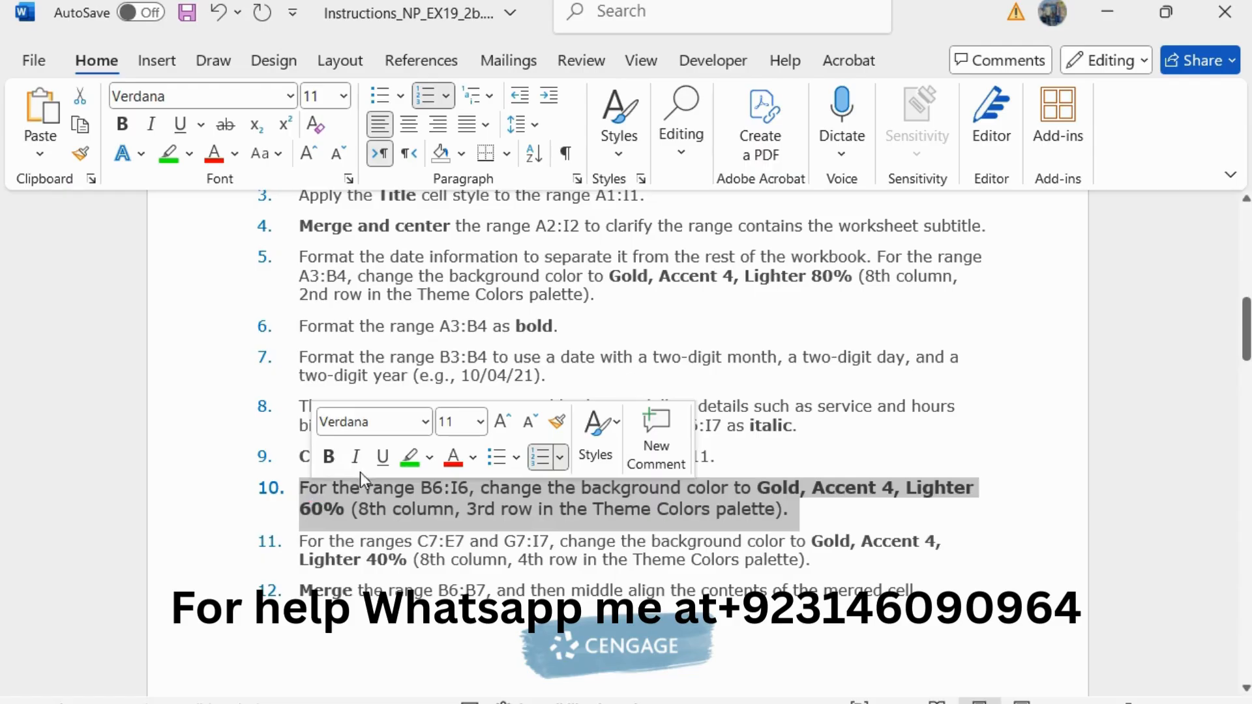
pyautogui.click(411, 456)
# Step: Copy the B6:I6 reference from step 10, switch to Excel and fill B6:I6 with Gold, Accent 4, Lighter 60%
pyautogui.moveTo(423, 488); pyautogui.dragTo(468, 489)
pyautogui.hotkey('ctrl', 'c')
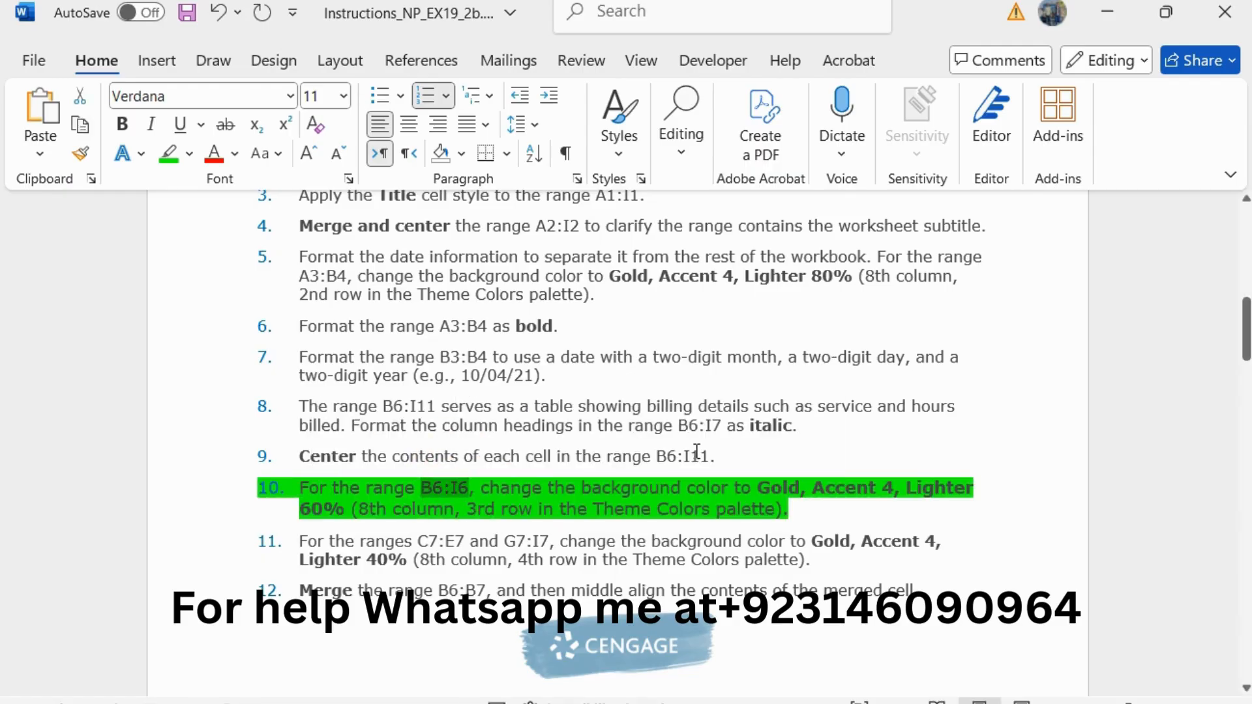
pyautogui.scroll(-5, 709, 412)
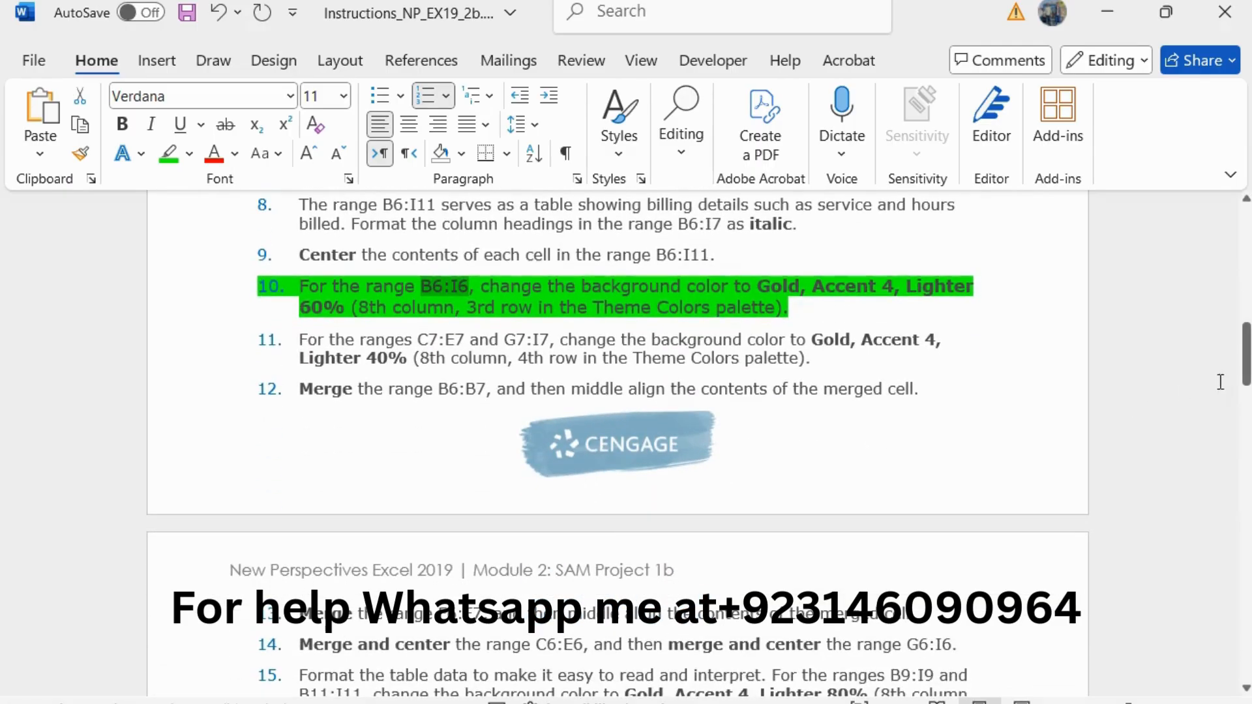
pyautogui.hotkey('alt', 'Tab')
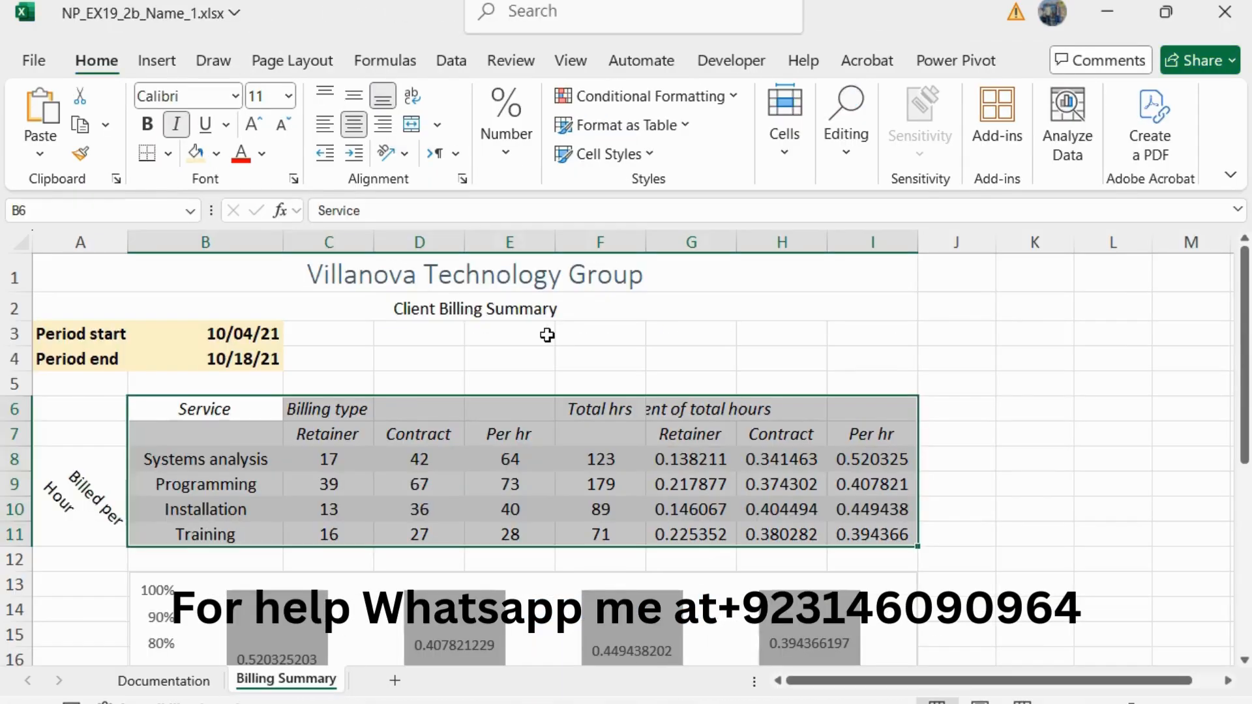
pyautogui.click(127, 210)
pyautogui.hotkey('ctrl', 'v')
pyautogui.press('Return')
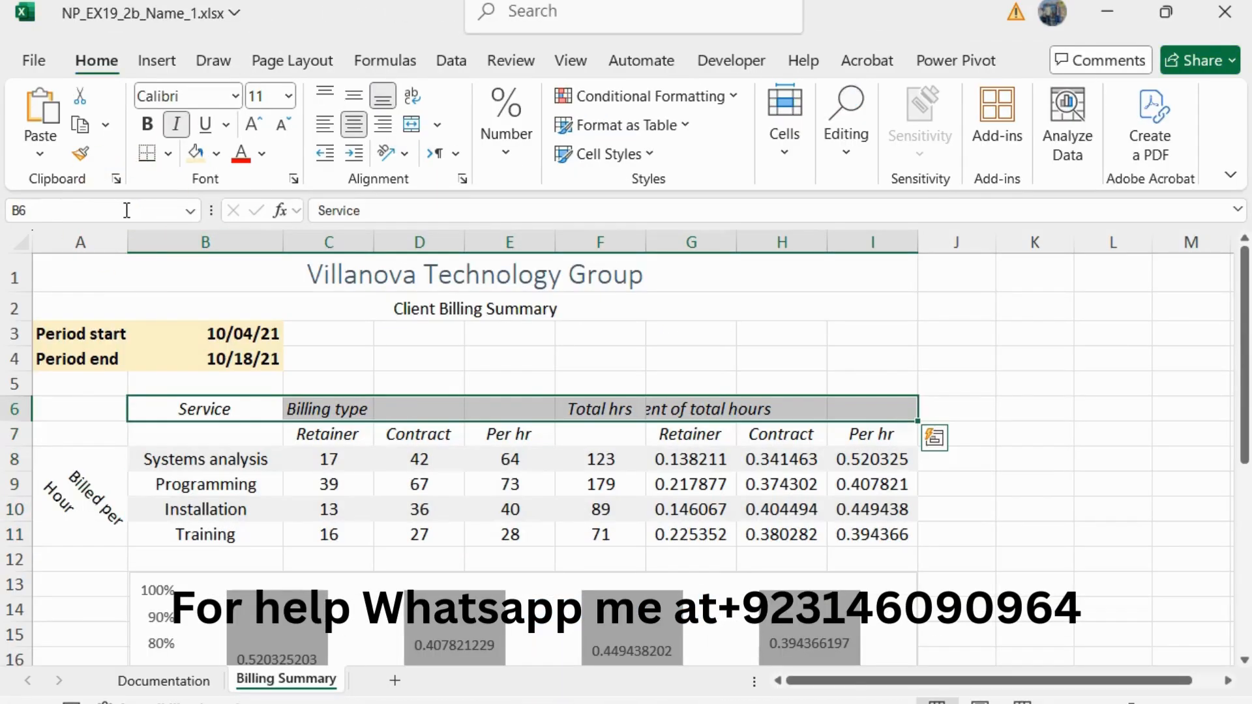
pyautogui.click(217, 154)
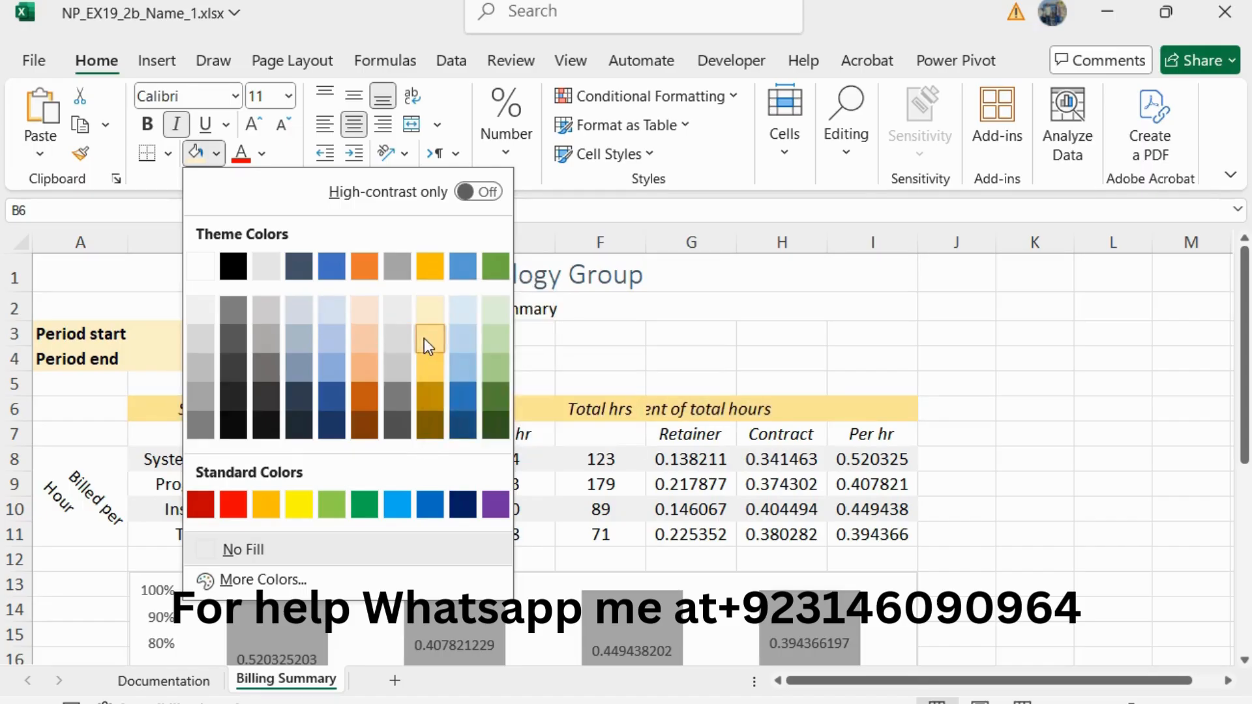
pyautogui.click(424, 338)
pyautogui.hotkey('alt', 'Tab')
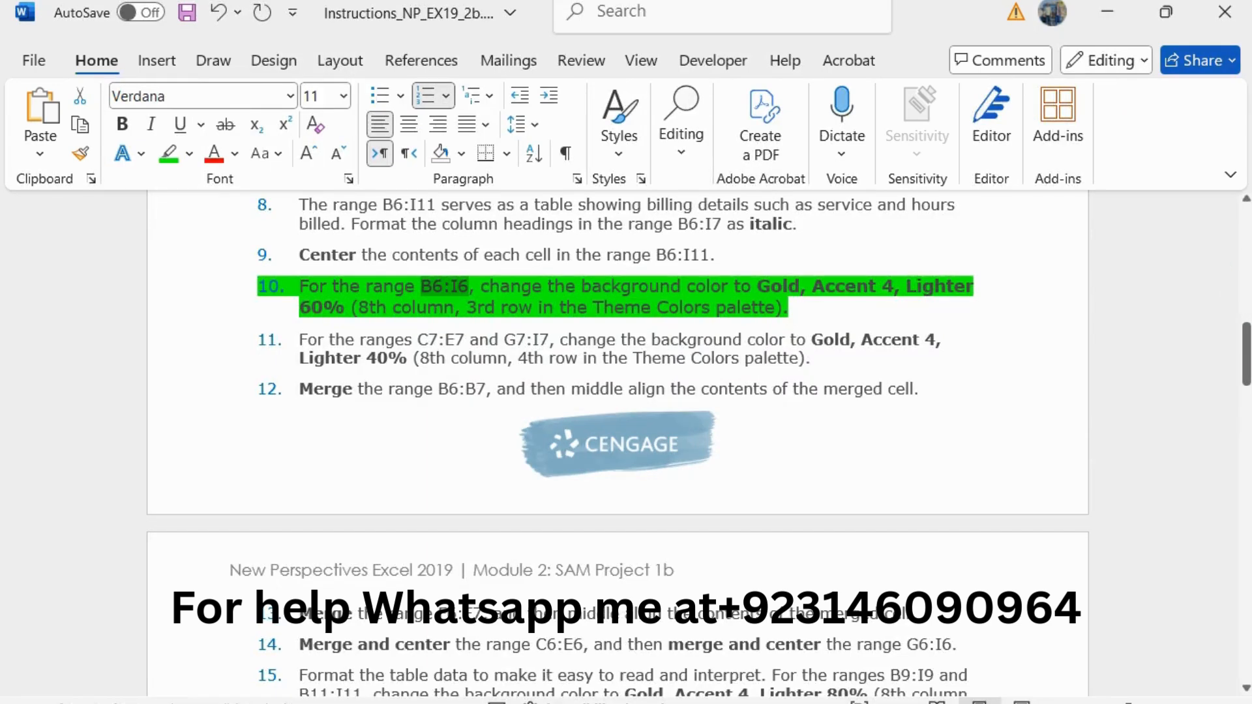
pyautogui.hotkey('alt', 'Tab')
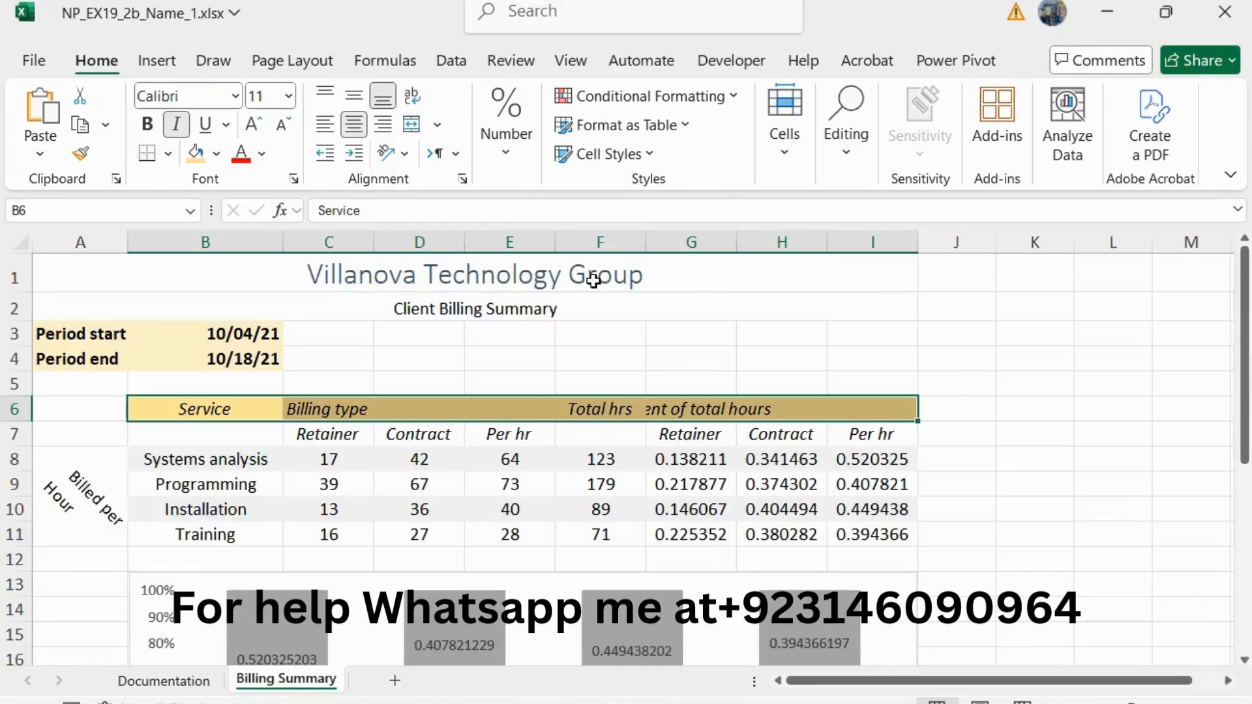
pyautogui.click(217, 155)
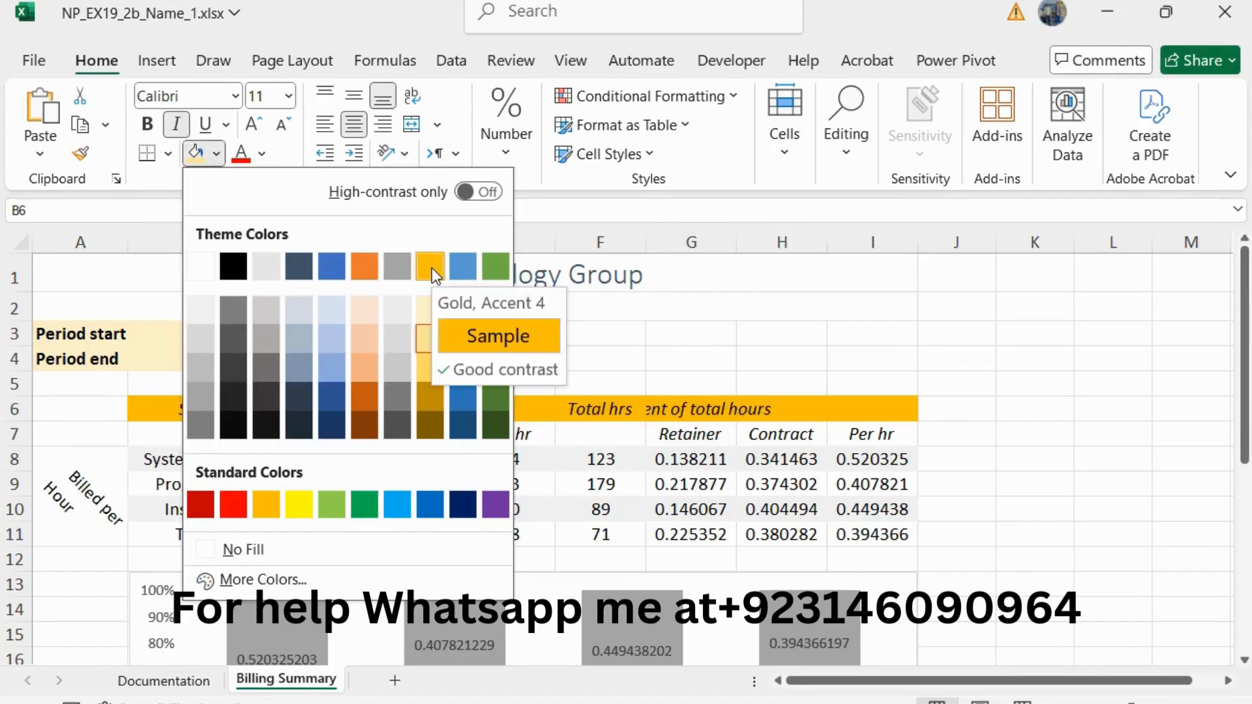
pyautogui.click(430, 339)
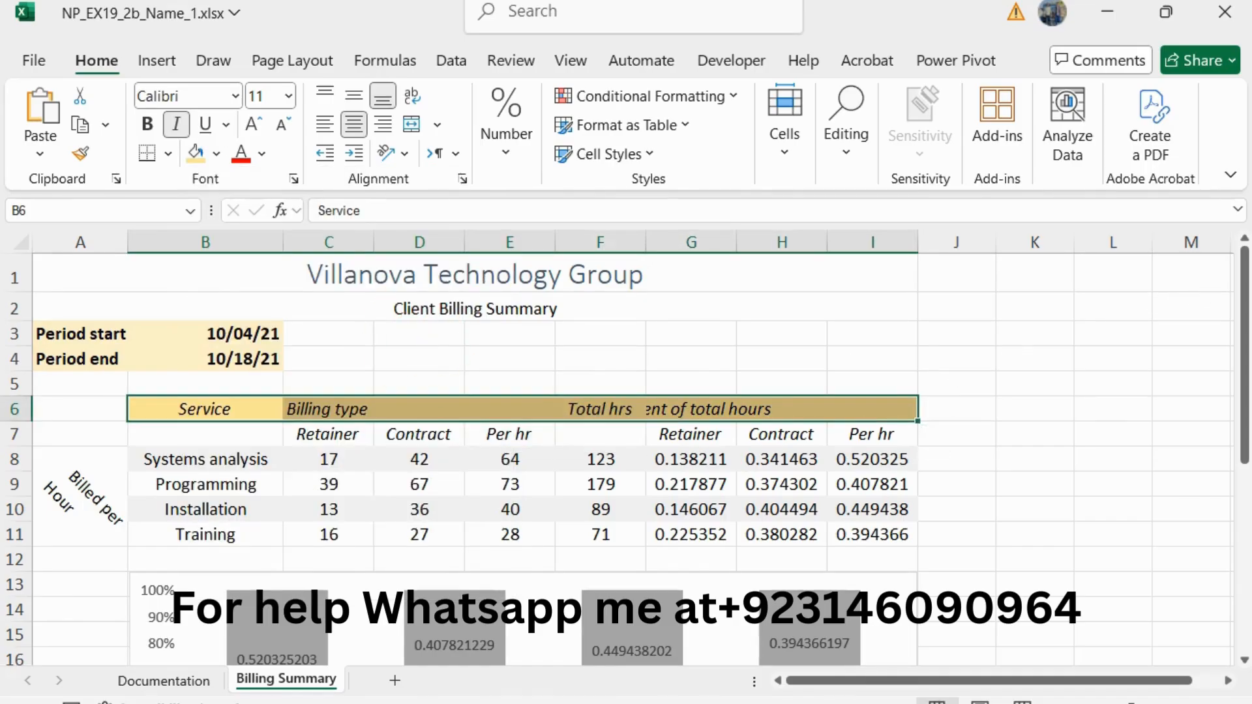
# Step: Return to the Word instructions, reduce the step 10 text to 10 pt and remove its green highlight
pyautogui.click(1250, 290)
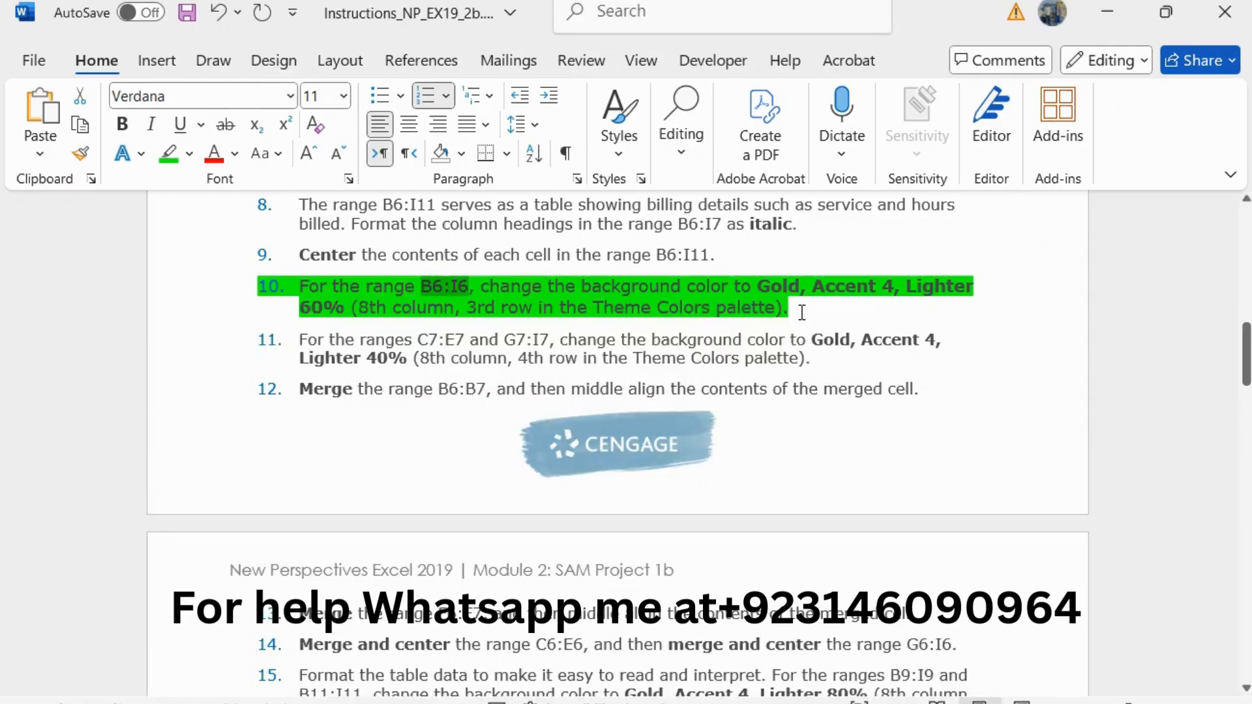
pyautogui.moveTo(802, 312); pyautogui.dragTo(299, 288)
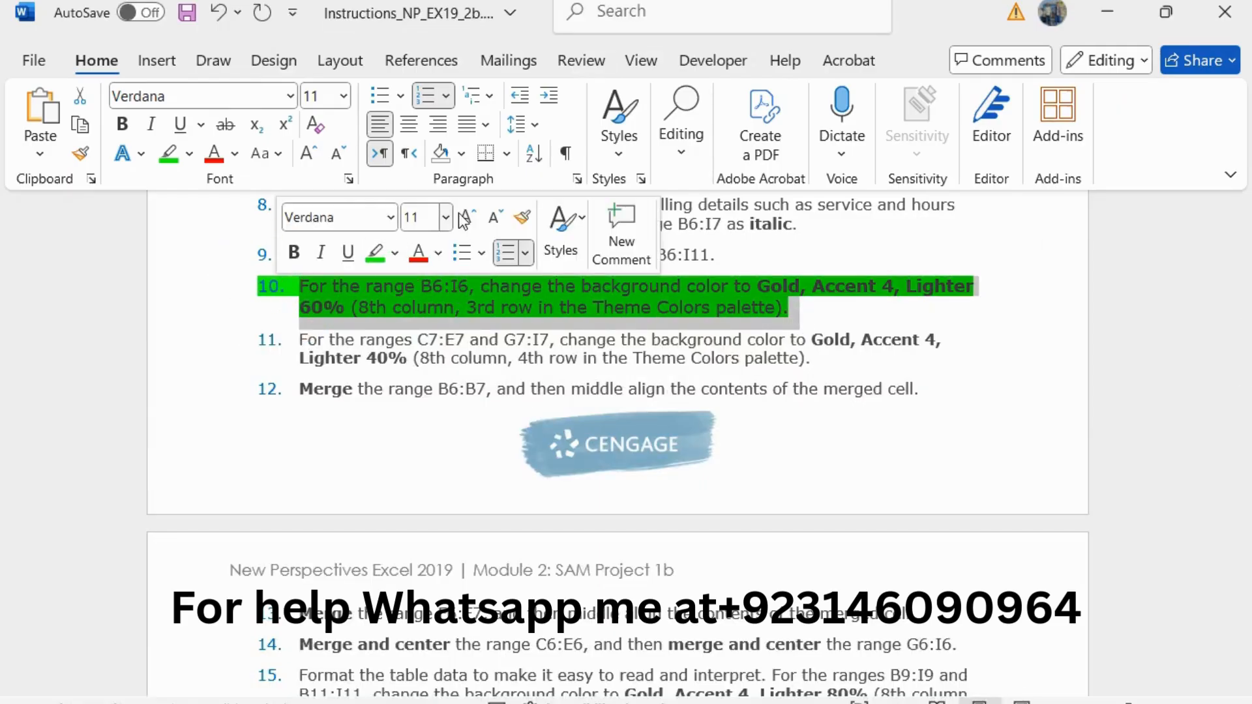
pyautogui.click(494, 216)
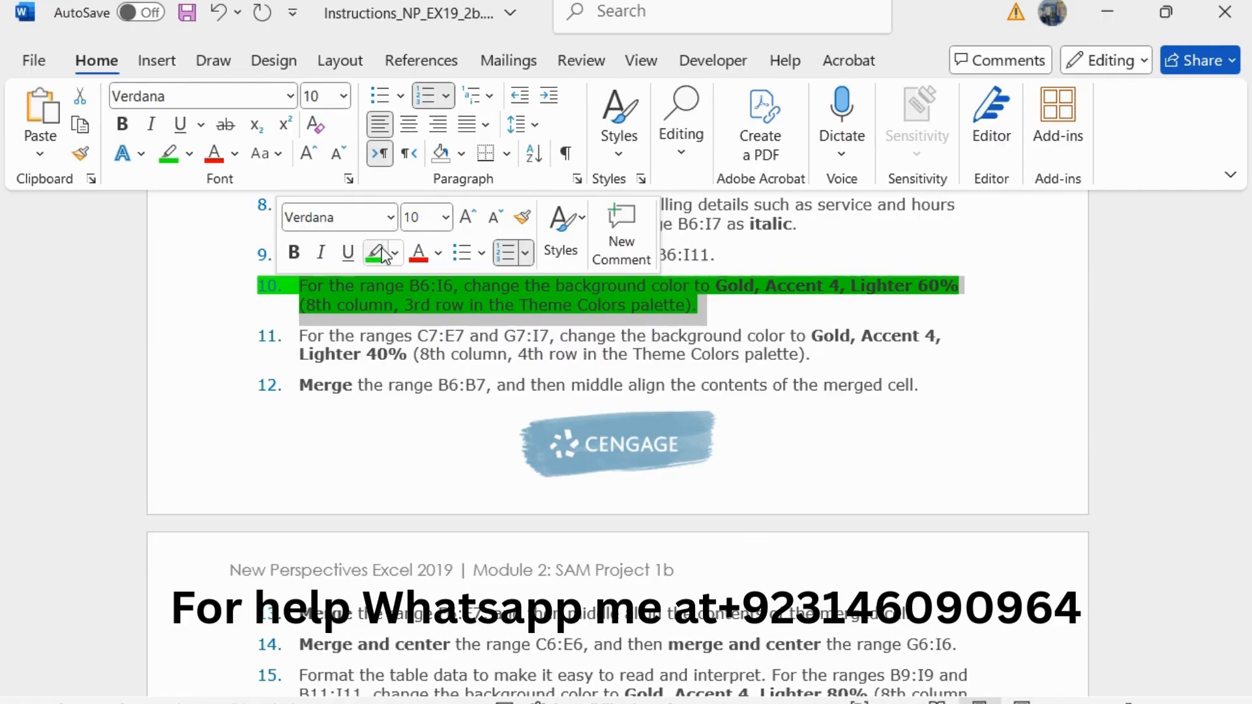
# Step: Enlarge the step 11 instruction about the C7:E7 and G7:I7 background color to 11 pt and highlight it in green
pyautogui.moveTo(299, 335); pyautogui.dragTo(819, 354)
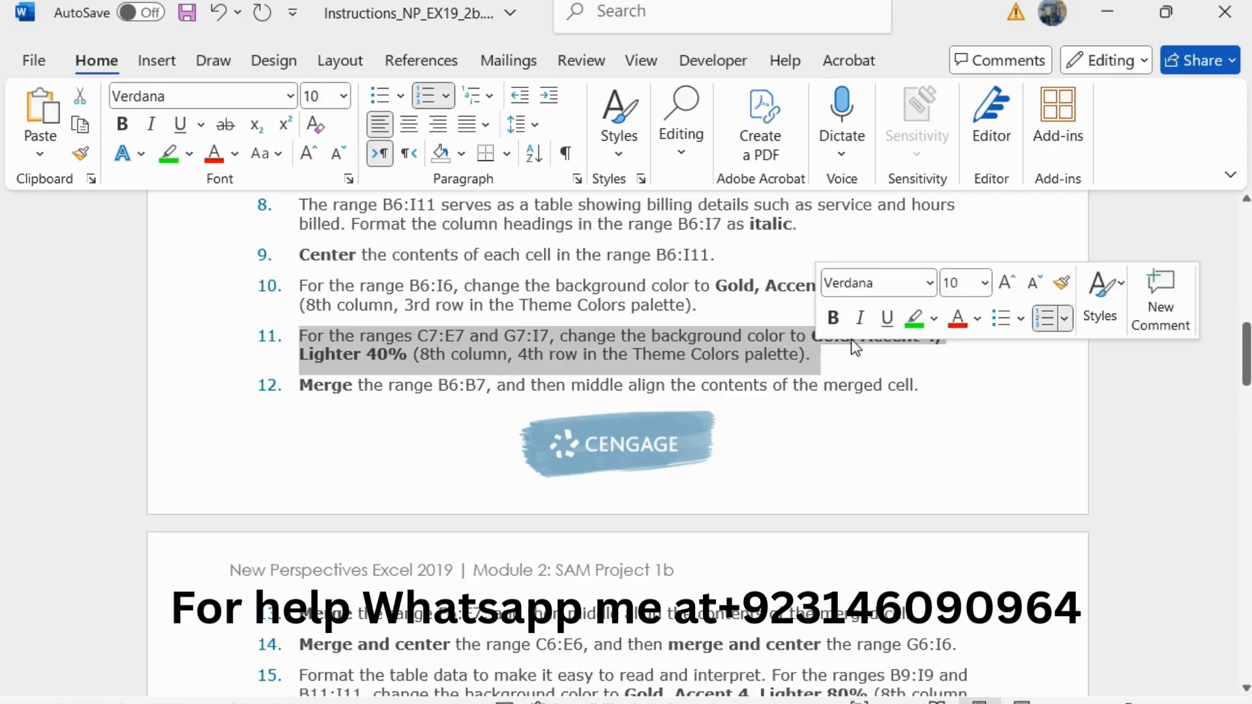
pyautogui.click(1007, 284)
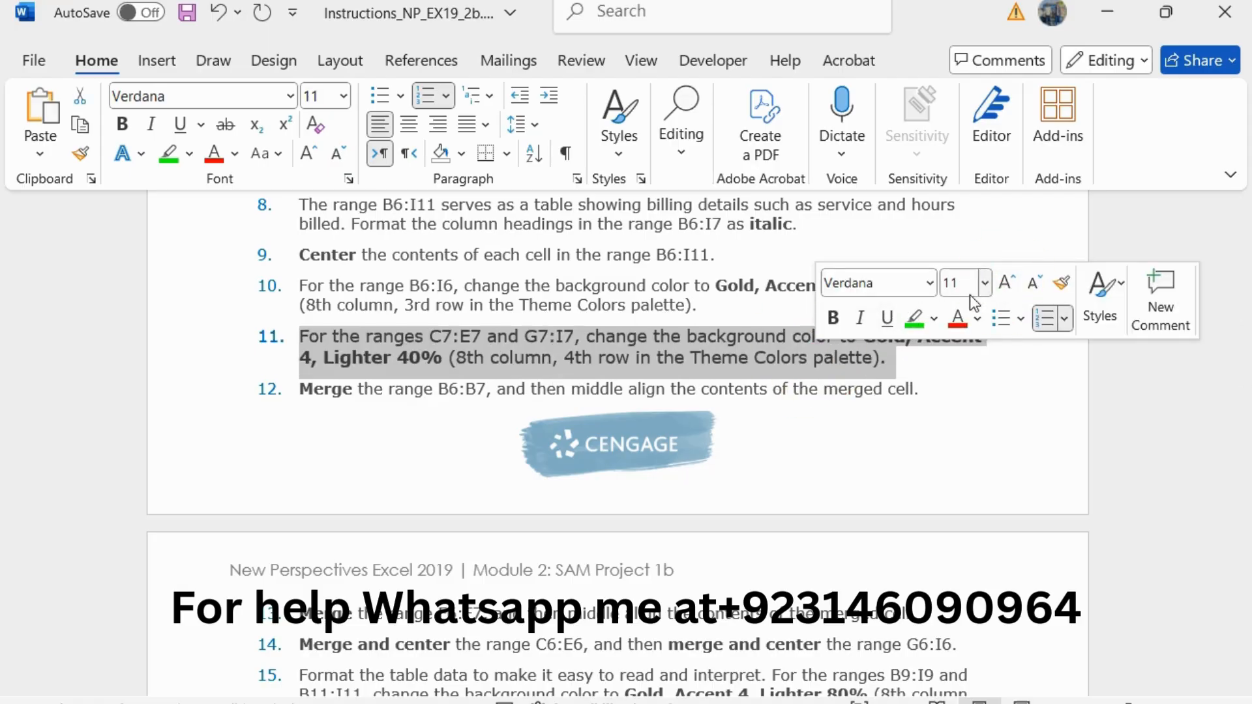
pyautogui.click(915, 319)
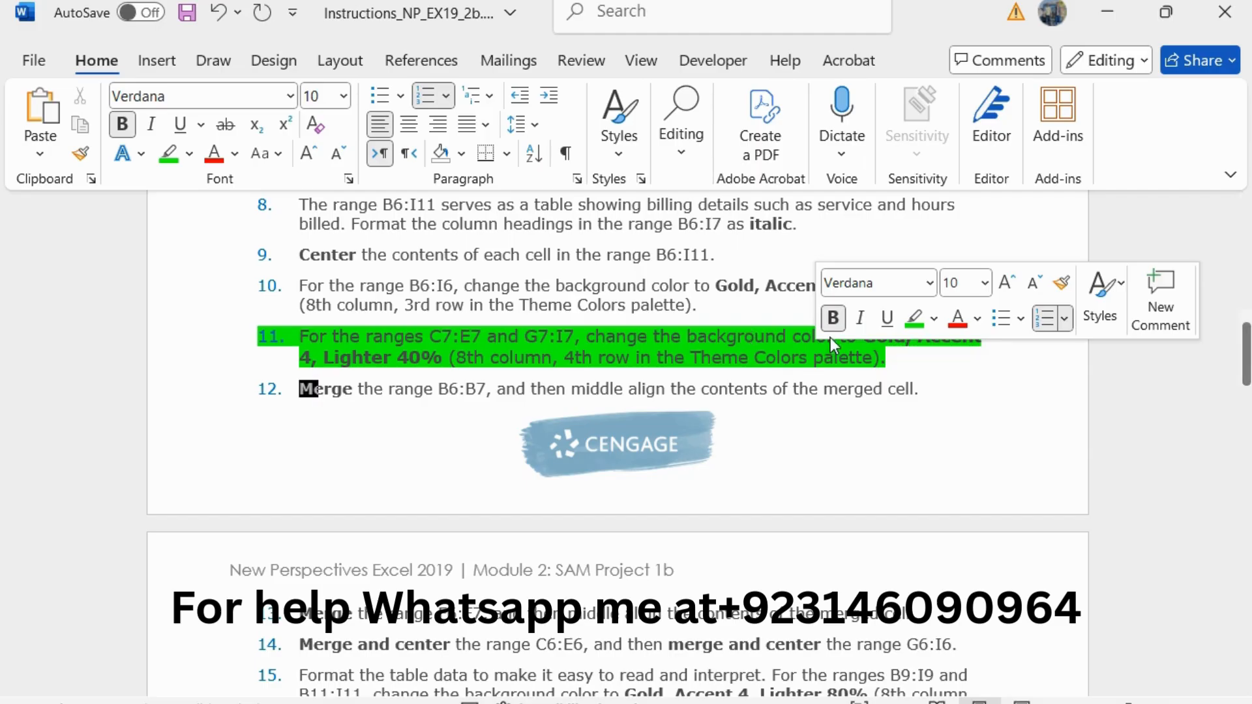
pyautogui.click(492, 312)
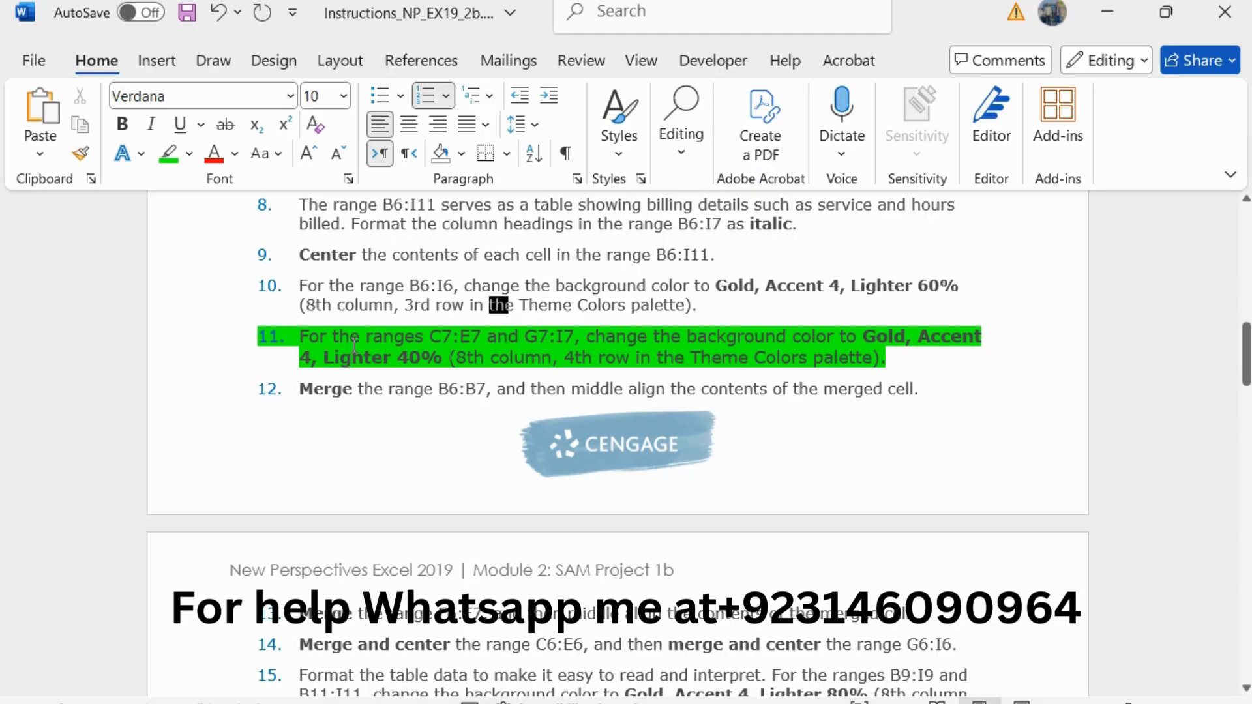
# Step: Switch to Excel, fill both ranges C7:E7 and G7:I7 with Gold, Accent 4, Lighter 40%, and return to the Word instructions
pyautogui.moveTo(431, 337); pyautogui.dragTo(486, 337)
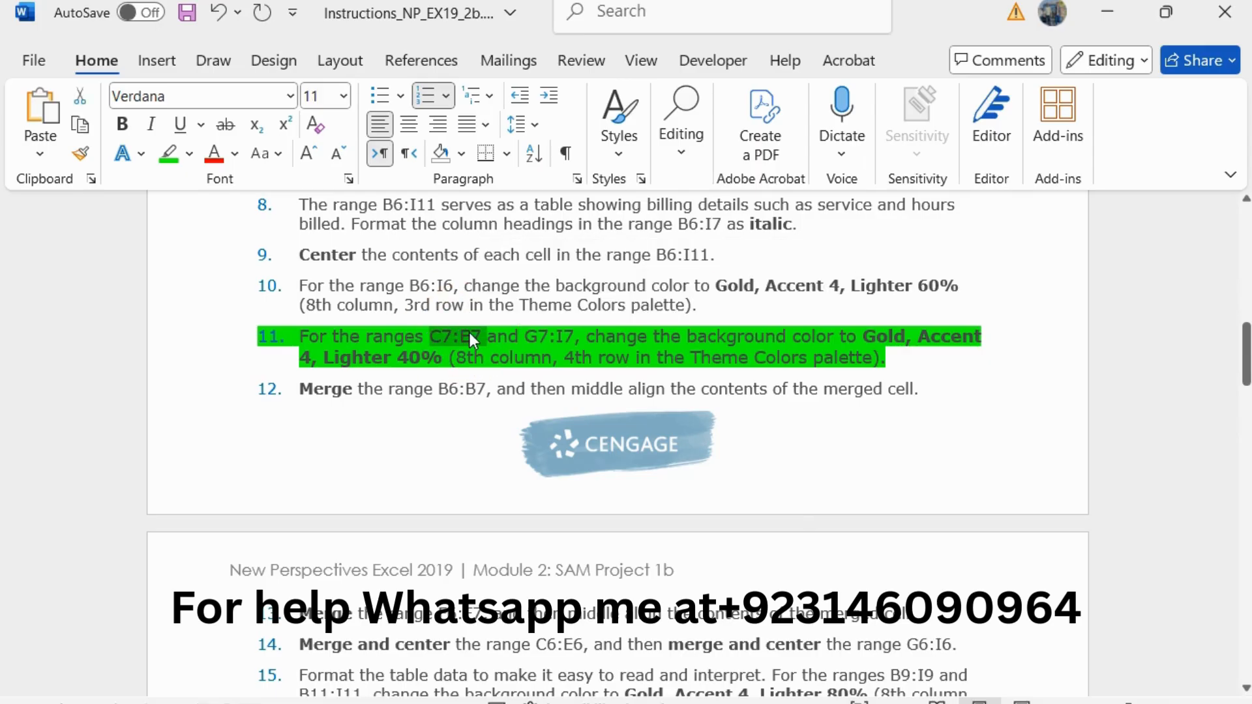
pyautogui.moveTo(1251, 328)
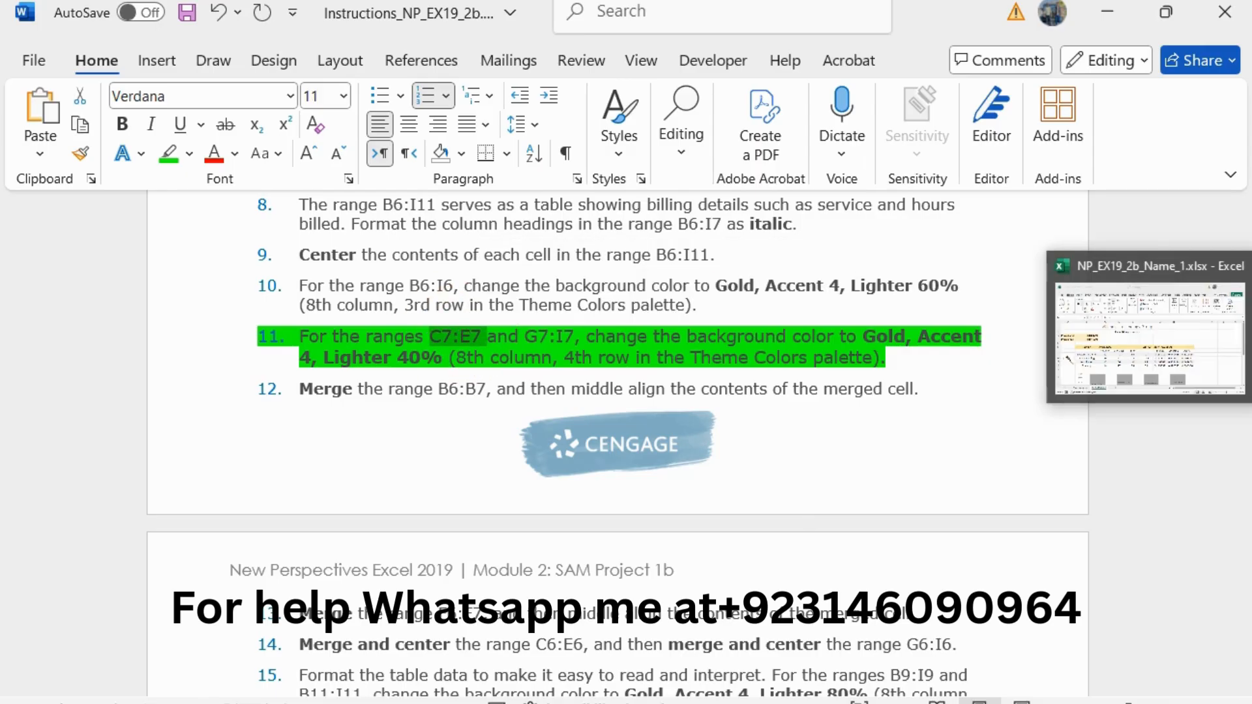
pyautogui.click(1148, 333)
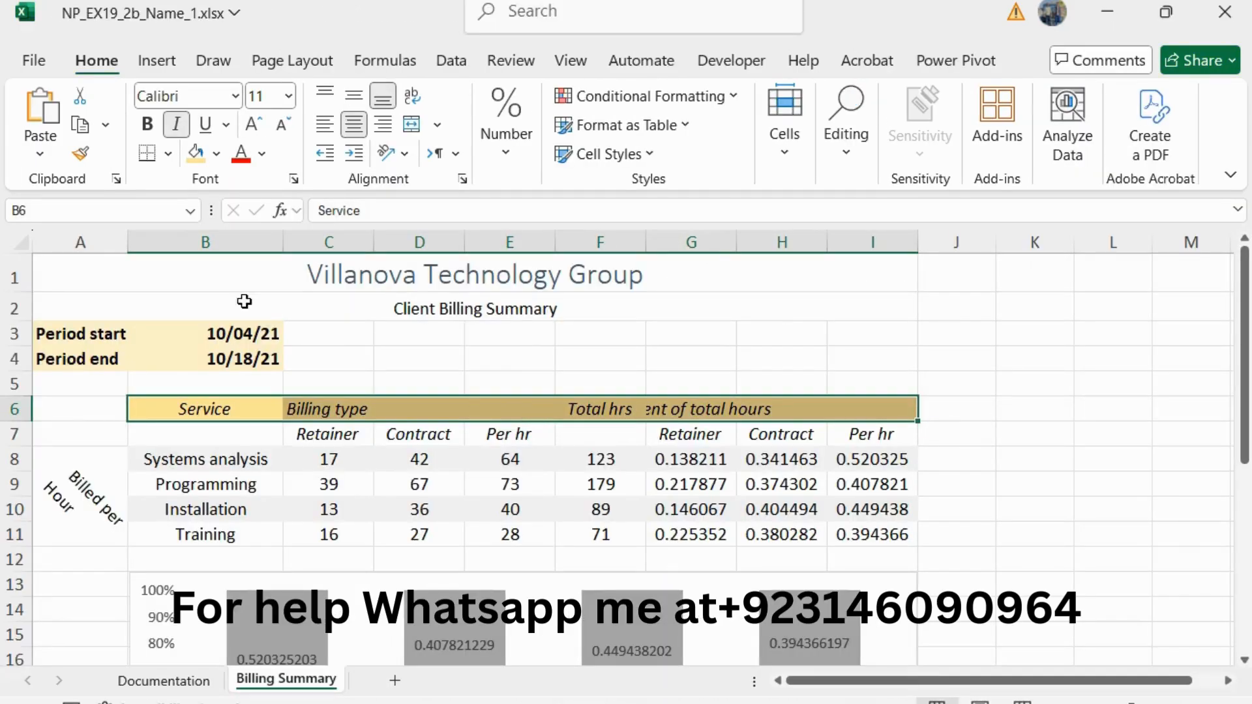
pyautogui.click(93, 215)
pyautogui.write('C7:E7')
pyautogui.press('Return')
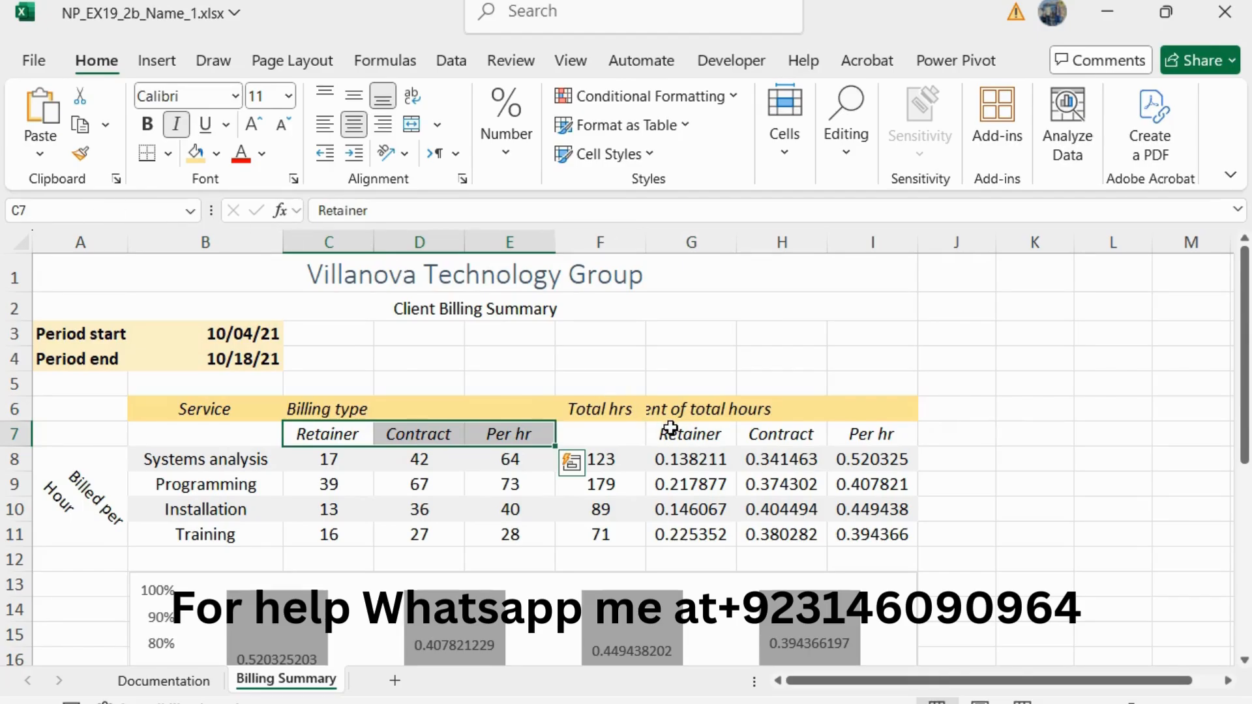
pyautogui.moveTo(670, 429); pyautogui.dragTo(852, 429)
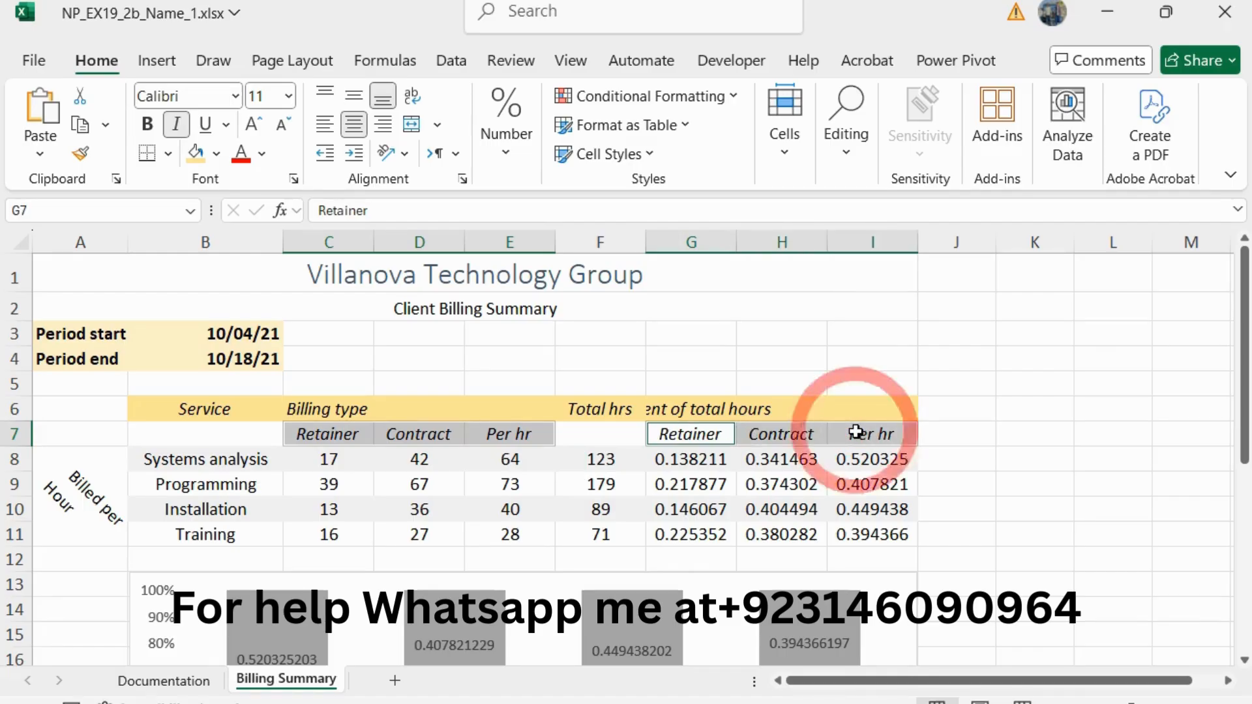
pyautogui.click(217, 156)
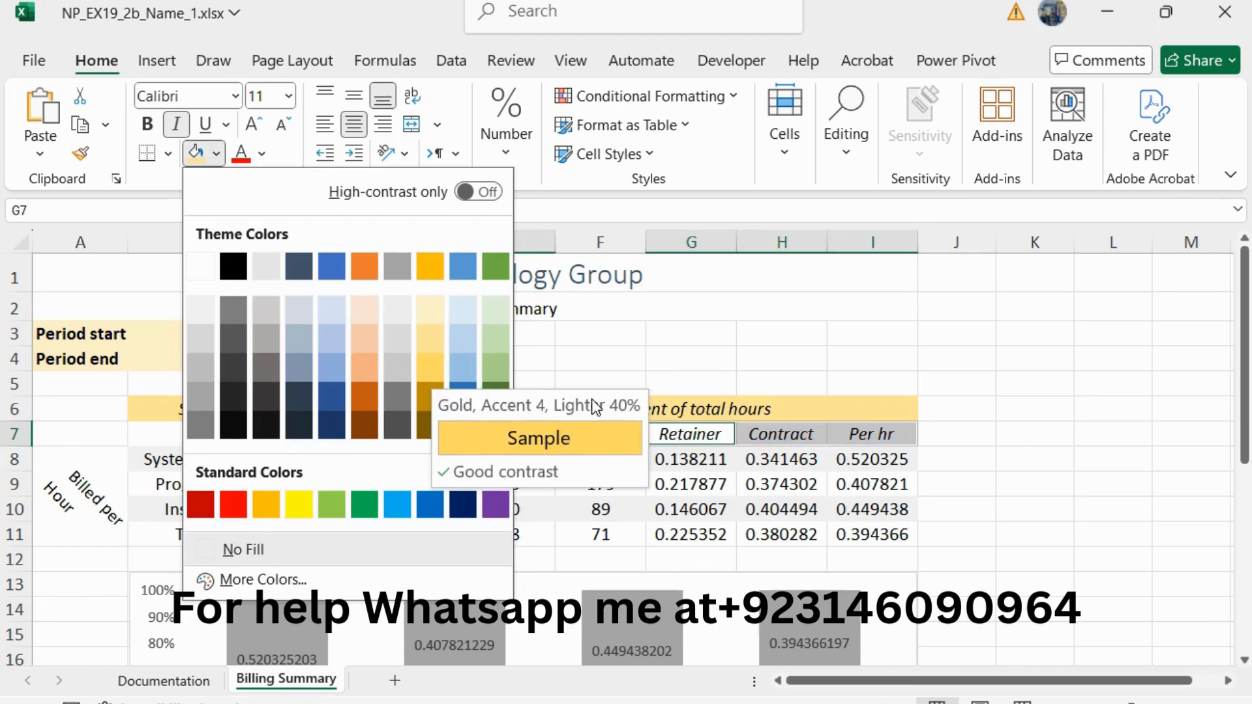
pyautogui.click(432, 366)
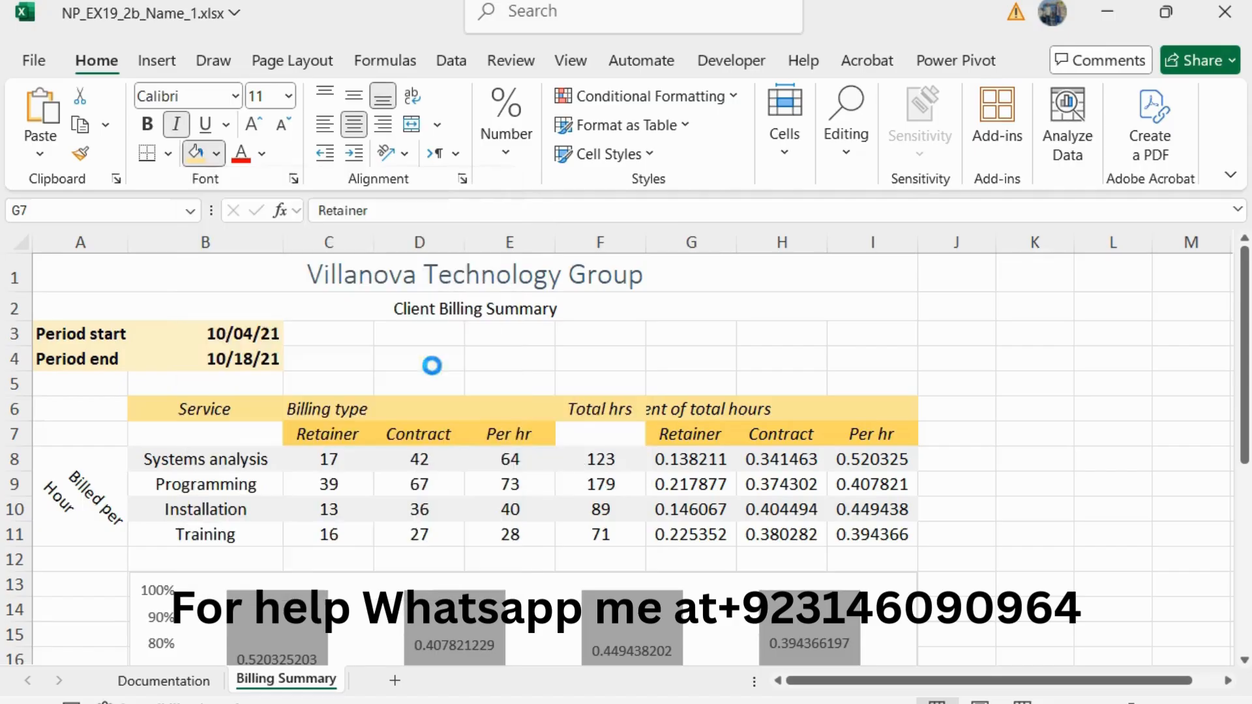
pyautogui.hotkey('alt', 'Tab')
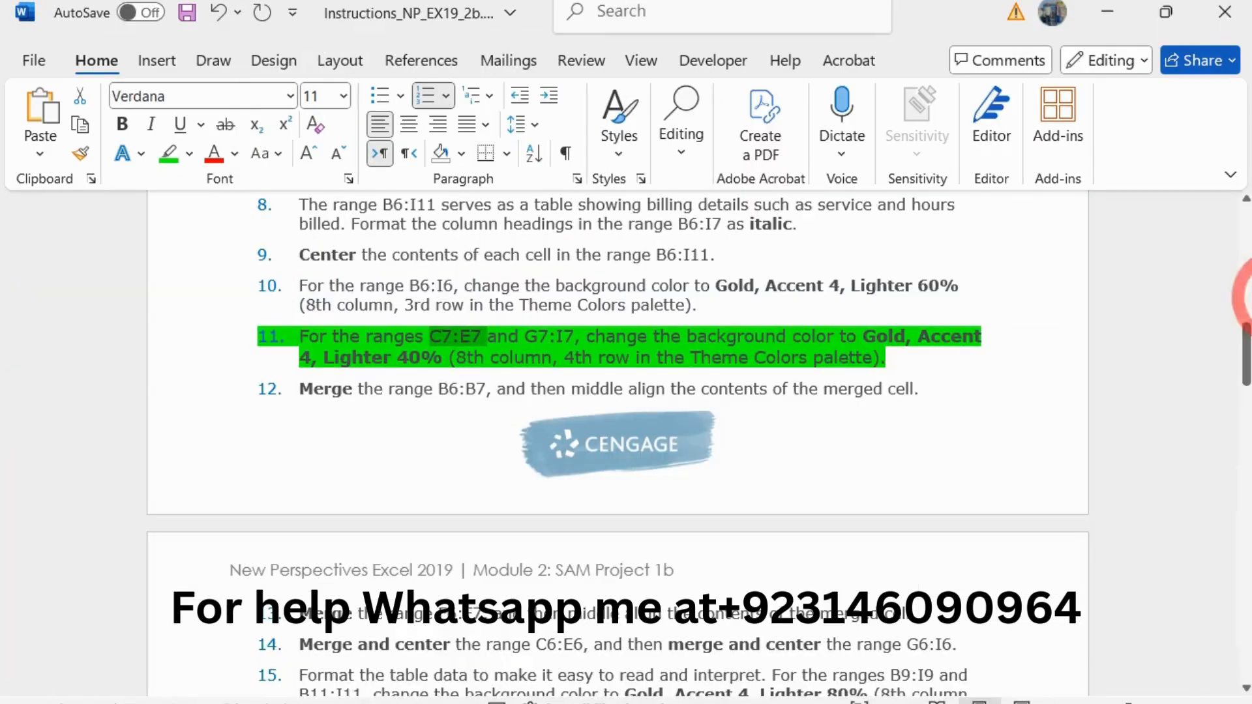
# Step: Reduce the step 11 instruction text to 10 pt and remove its green highlight
pyautogui.moveTo(888, 357); pyautogui.dragTo(299, 342)
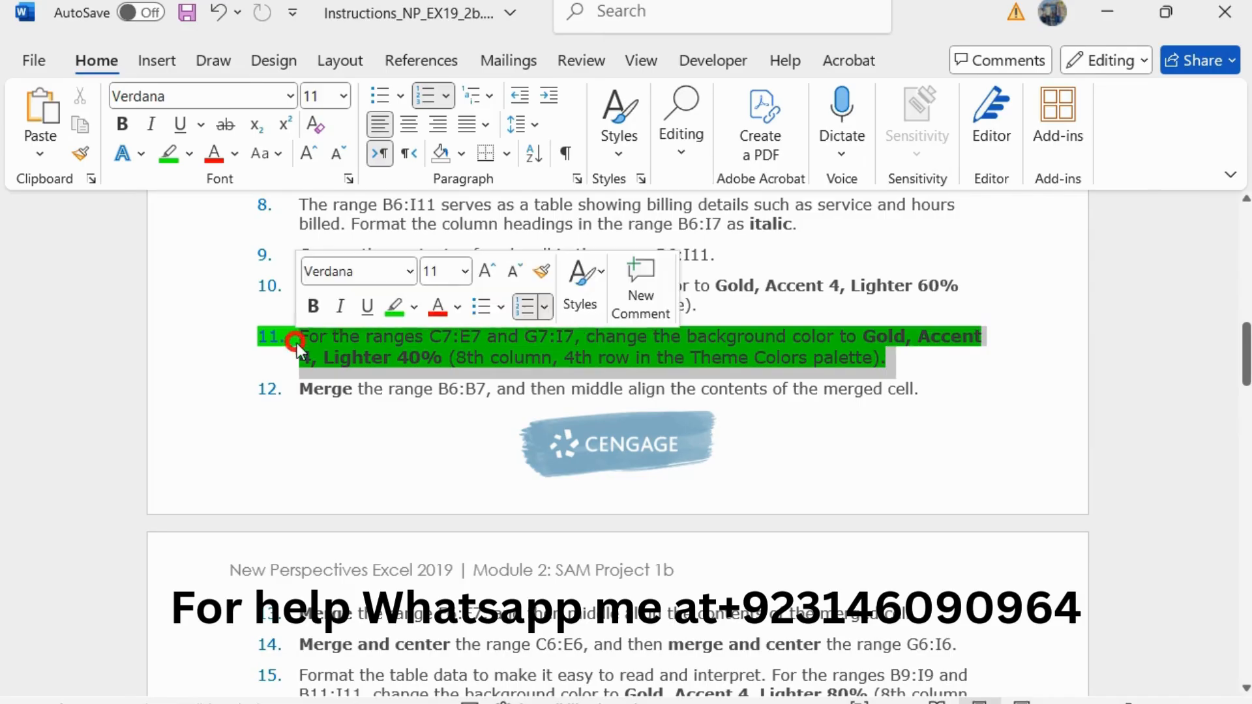
pyautogui.click(515, 271)
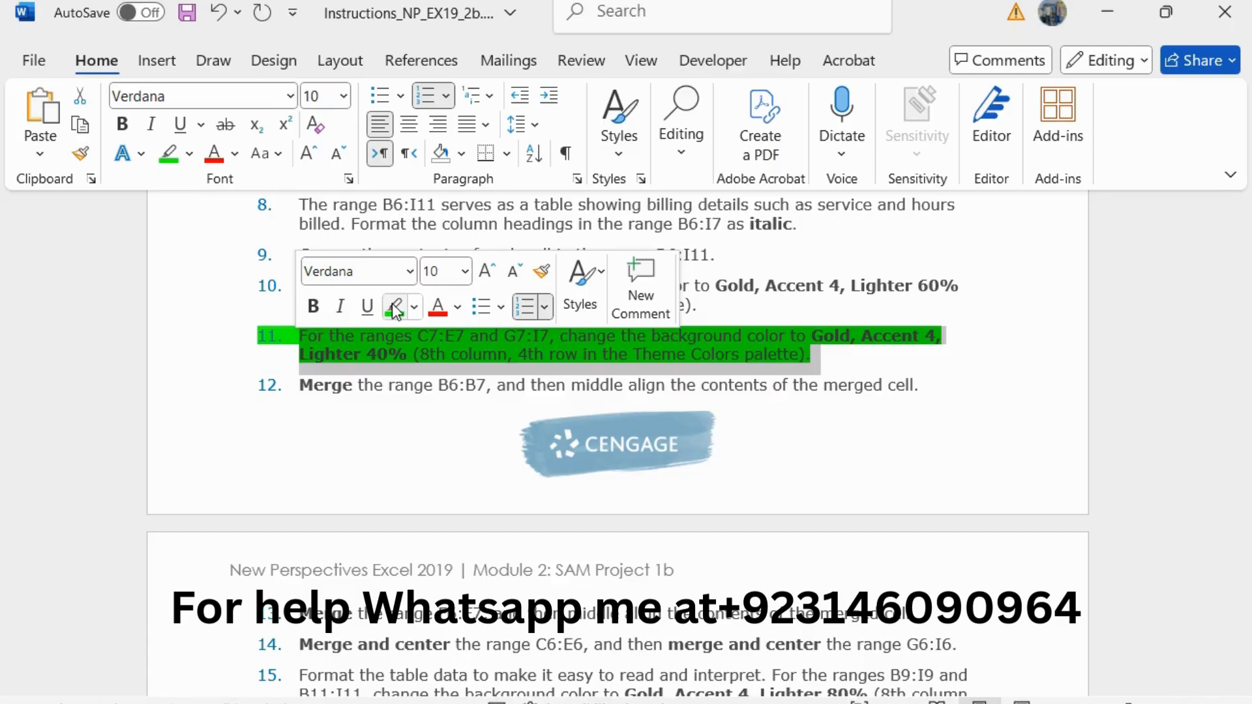
pyautogui.click(392, 303)
# Step: Enlarge the step 12 instruction about merging the range B6:B7 to 11 pt and highlight it in green
pyautogui.scroll(-2, 621, 358)
pyautogui.click(926, 305)
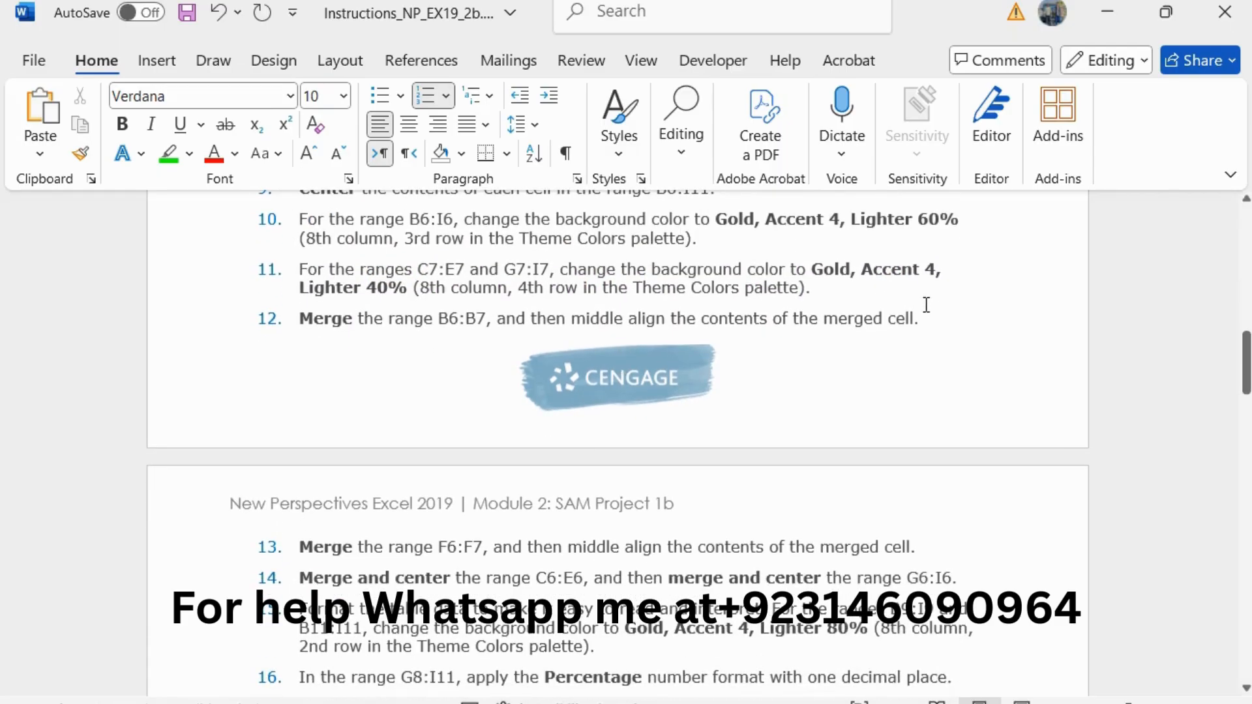
pyautogui.moveTo(926, 305); pyautogui.dragTo(302, 321)
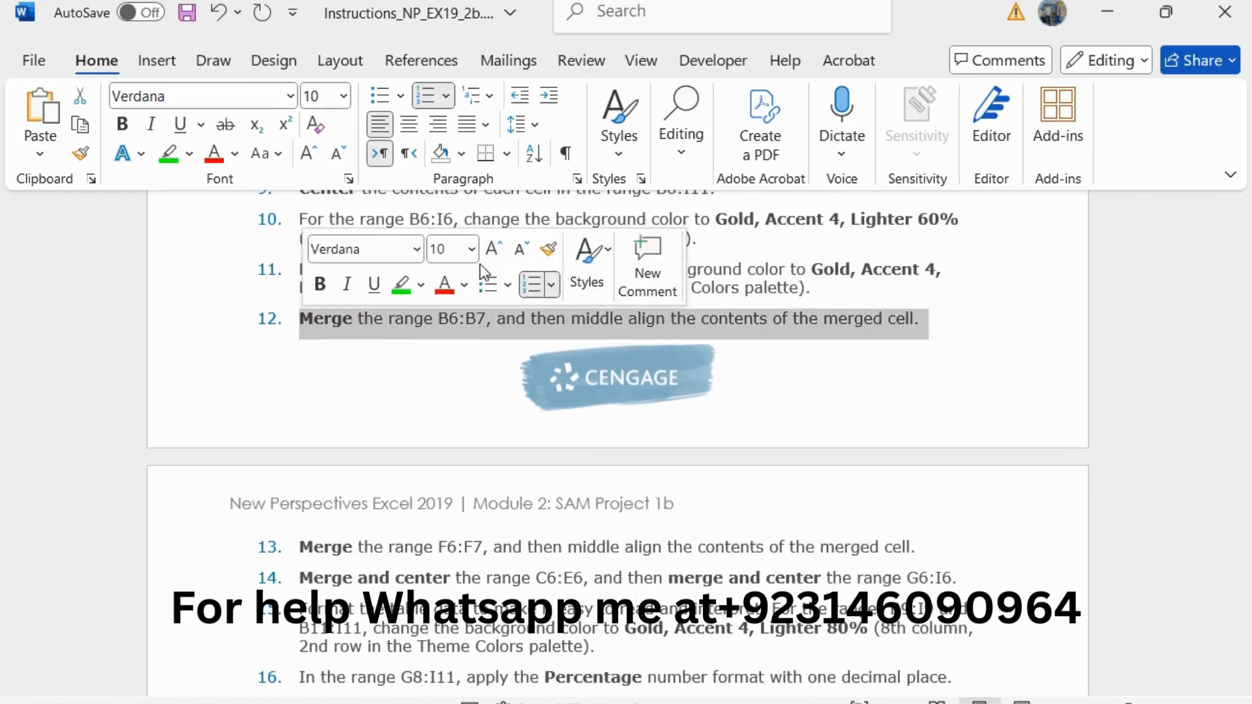
pyautogui.click(493, 248)
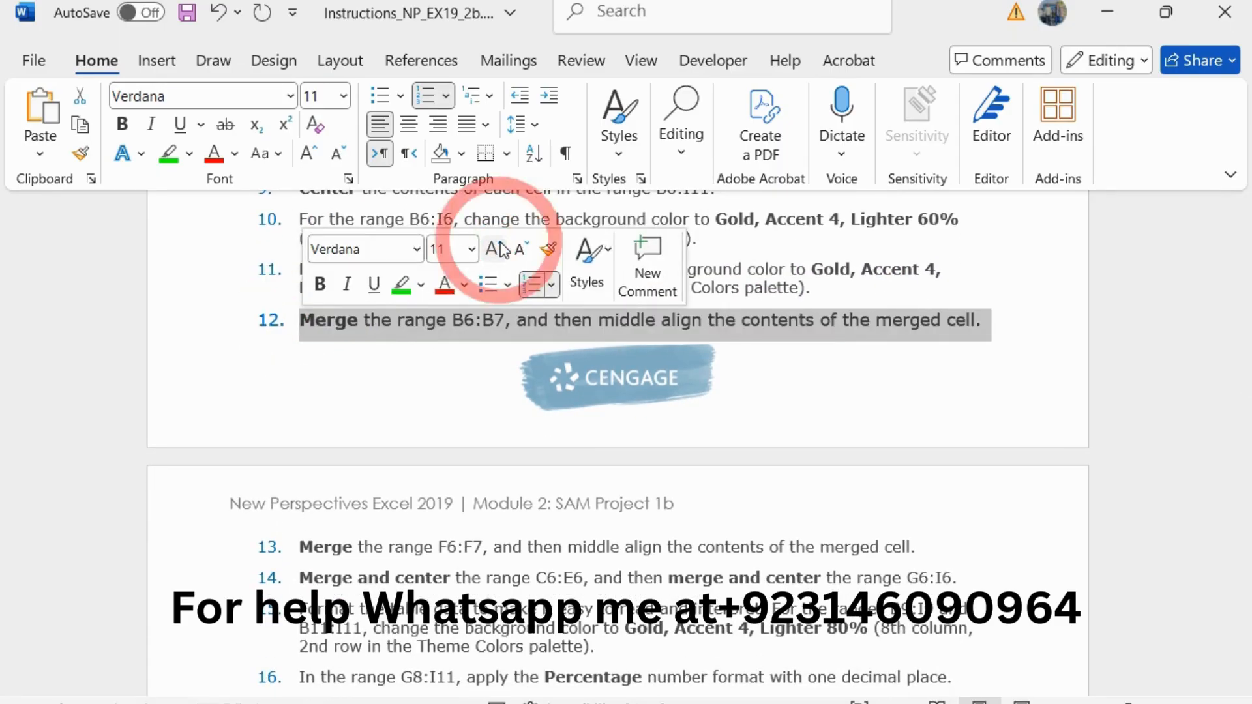
pyautogui.click(402, 283)
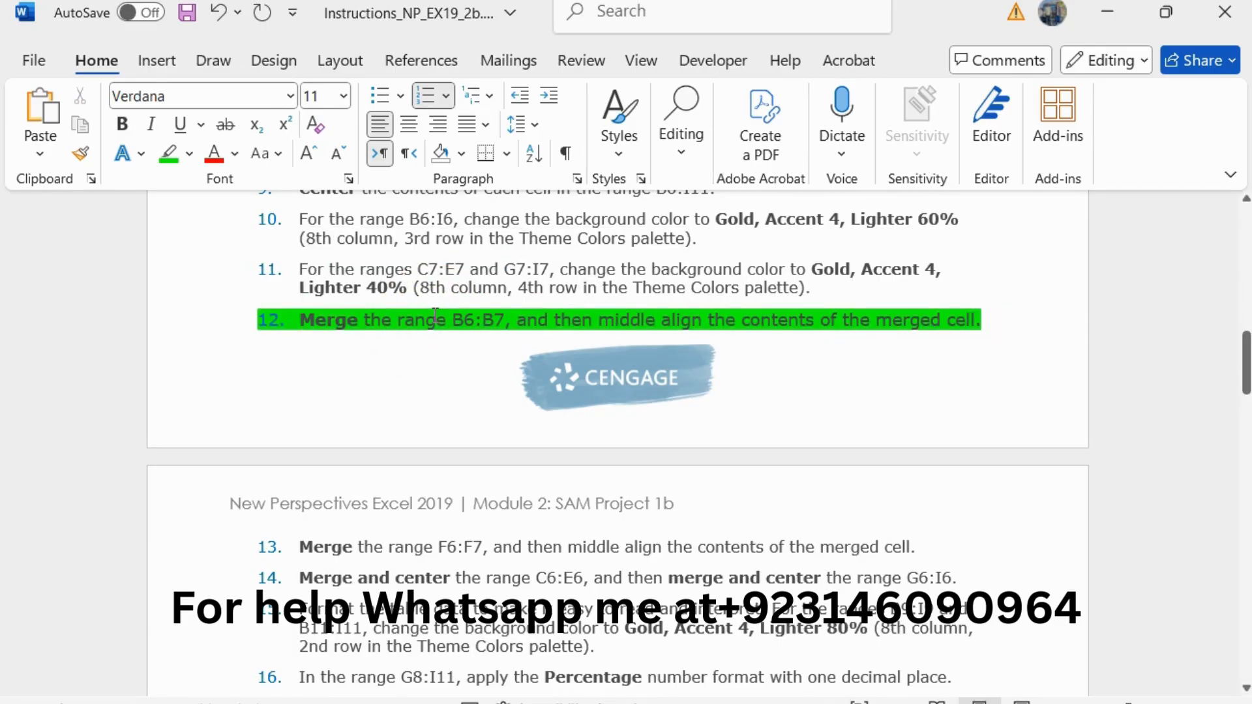
# Step: Copy the B6:B7 reference from step 12, switch to Excel and middle align the range B6:B7
pyautogui.click(435, 317)
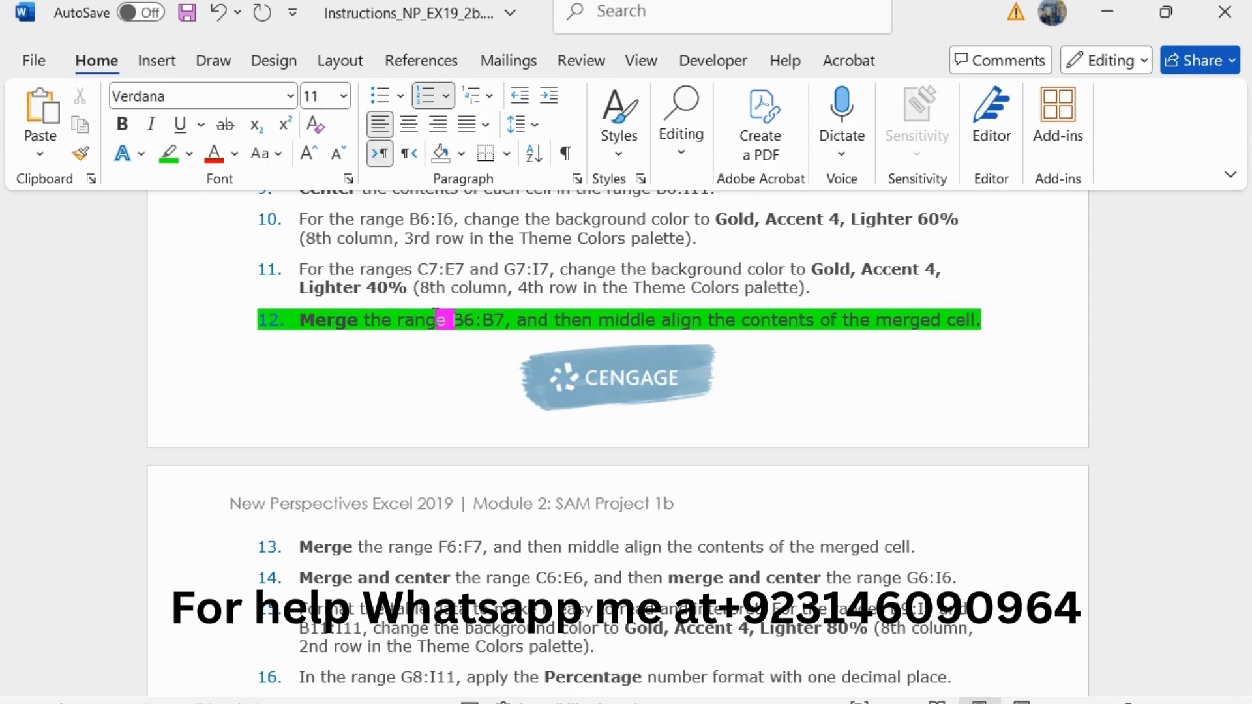
pyautogui.moveTo(452, 320); pyautogui.dragTo(495, 319)
pyautogui.hotkey('ctrl', 'c')
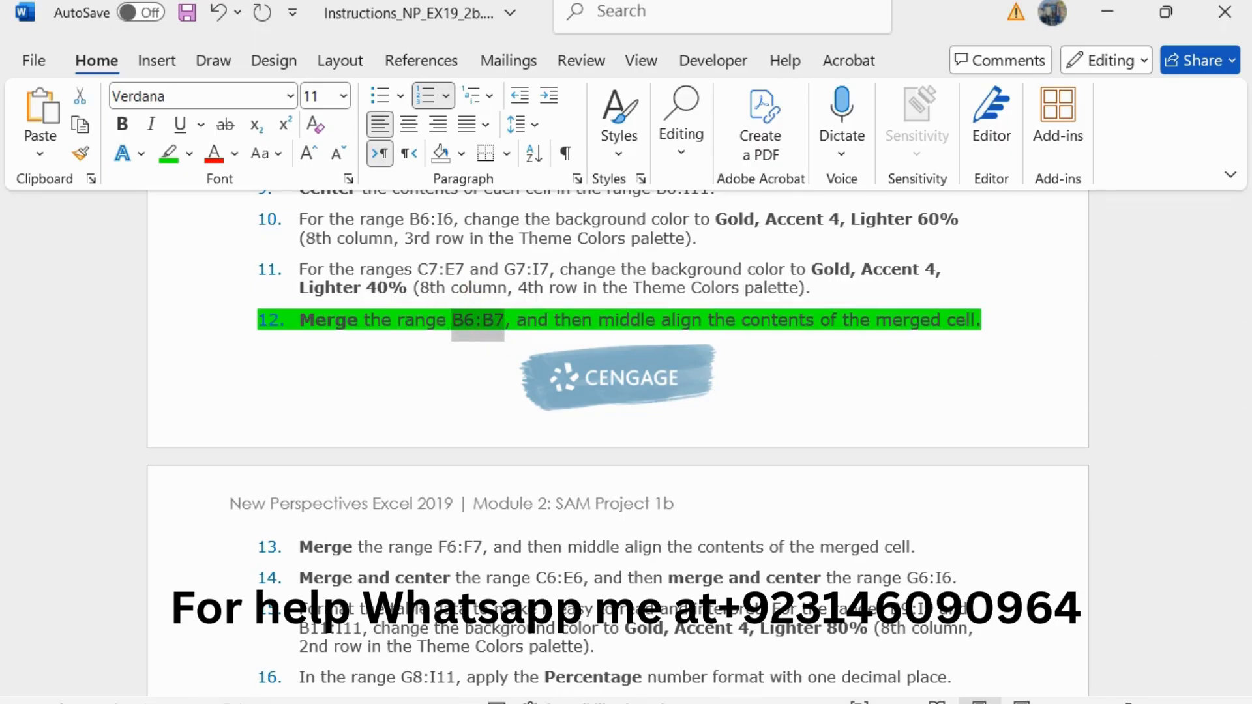
pyautogui.hotkey('alt', 'Tab')
pyautogui.click(112, 203)
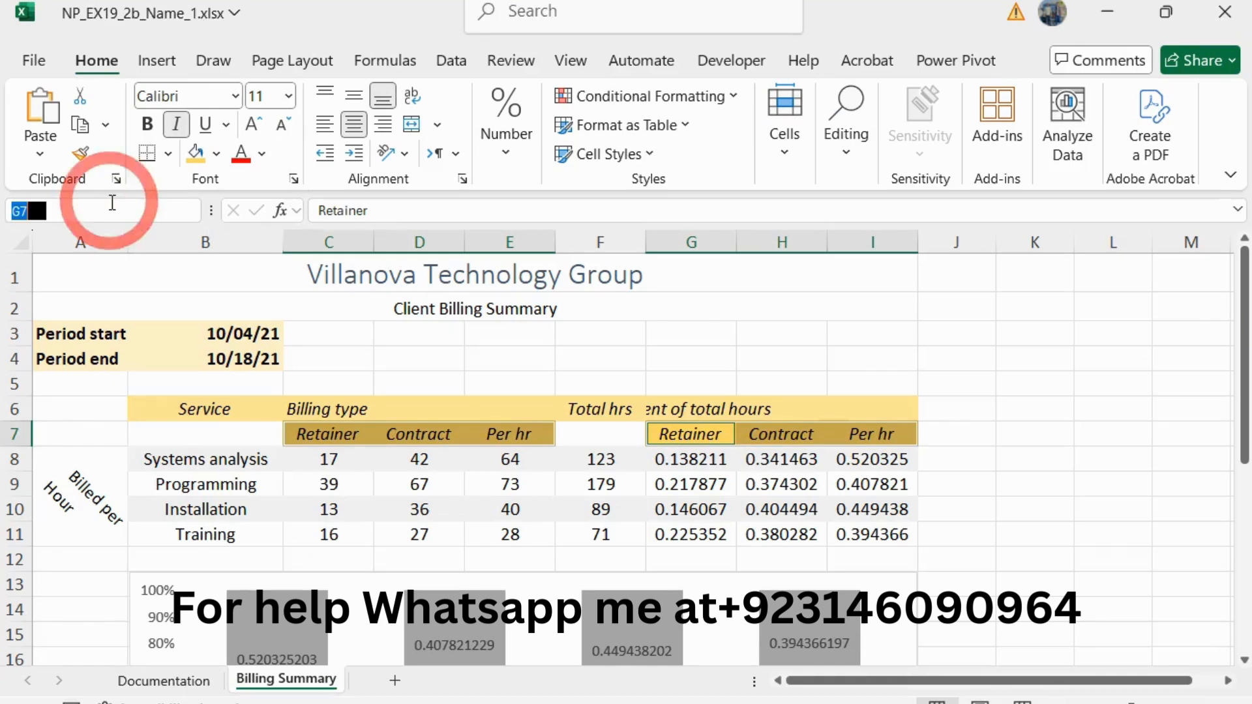
pyautogui.hotkey('ctrl', 'v')
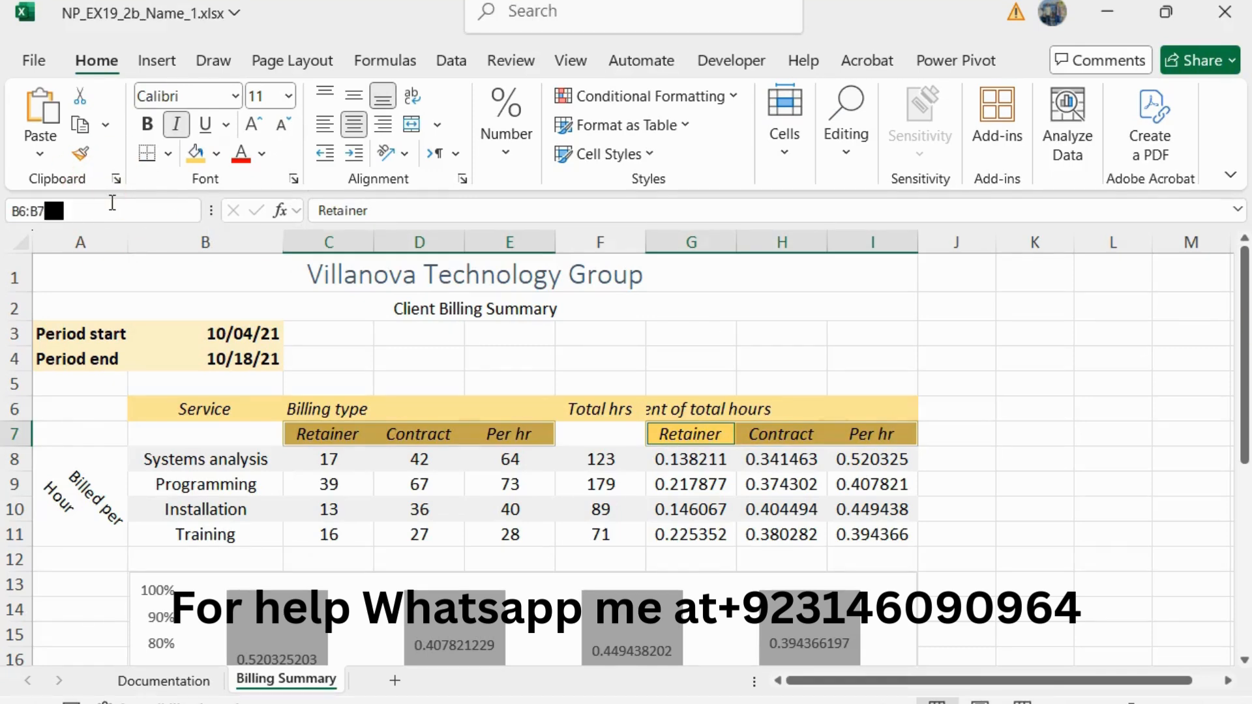
pyautogui.press('Return')
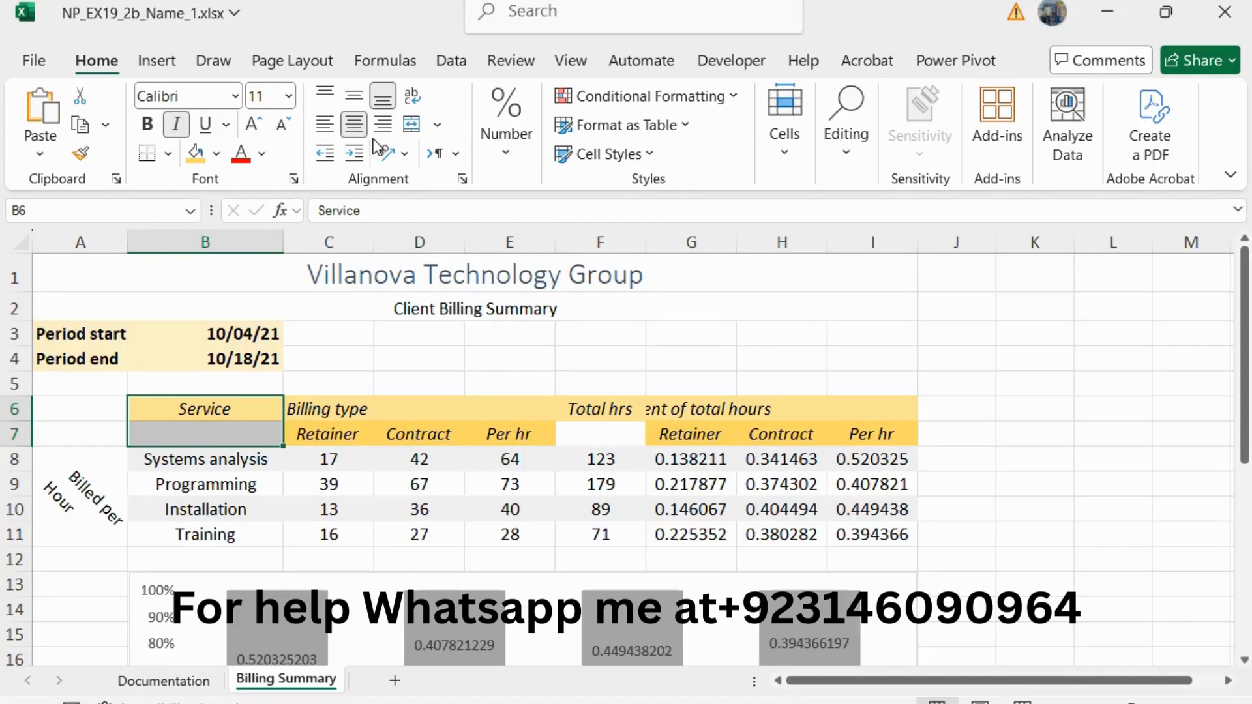
pyautogui.click(360, 99)
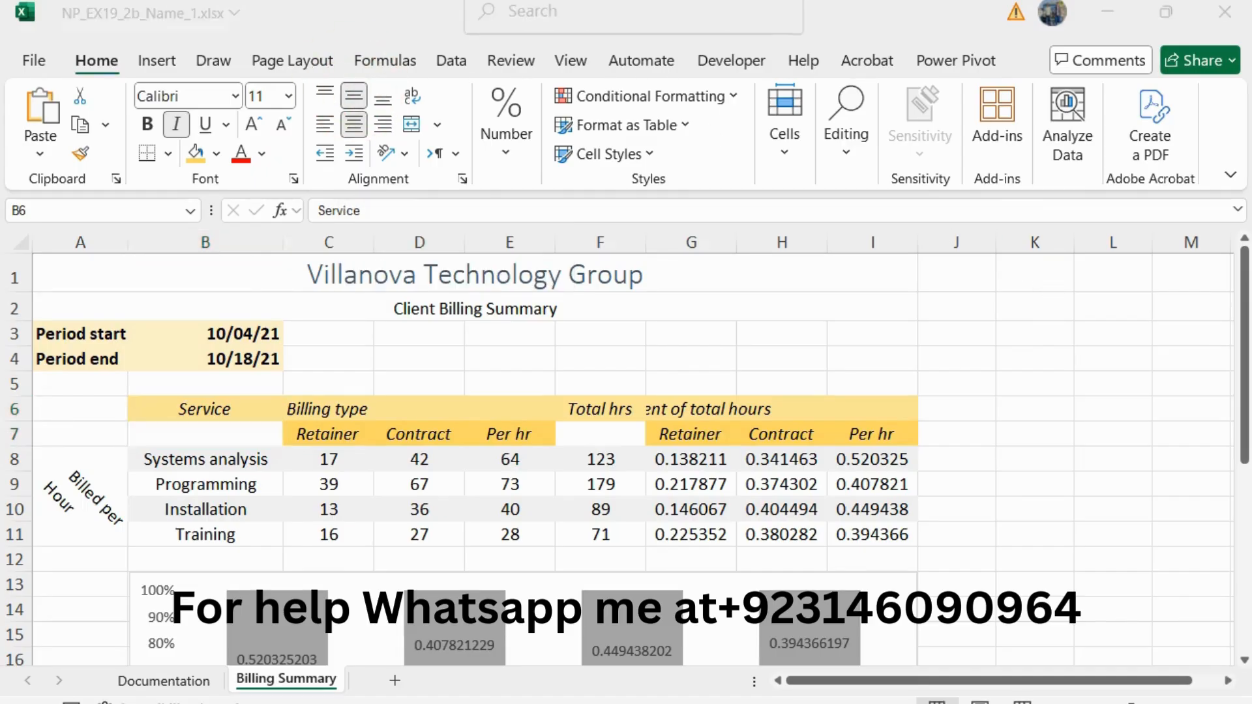
# Step: Recheck step 12 in the Word instructions, return to Excel and merge the range B6:B7 without using Merge & Center
pyautogui.hotkey('alt', 'Tab')
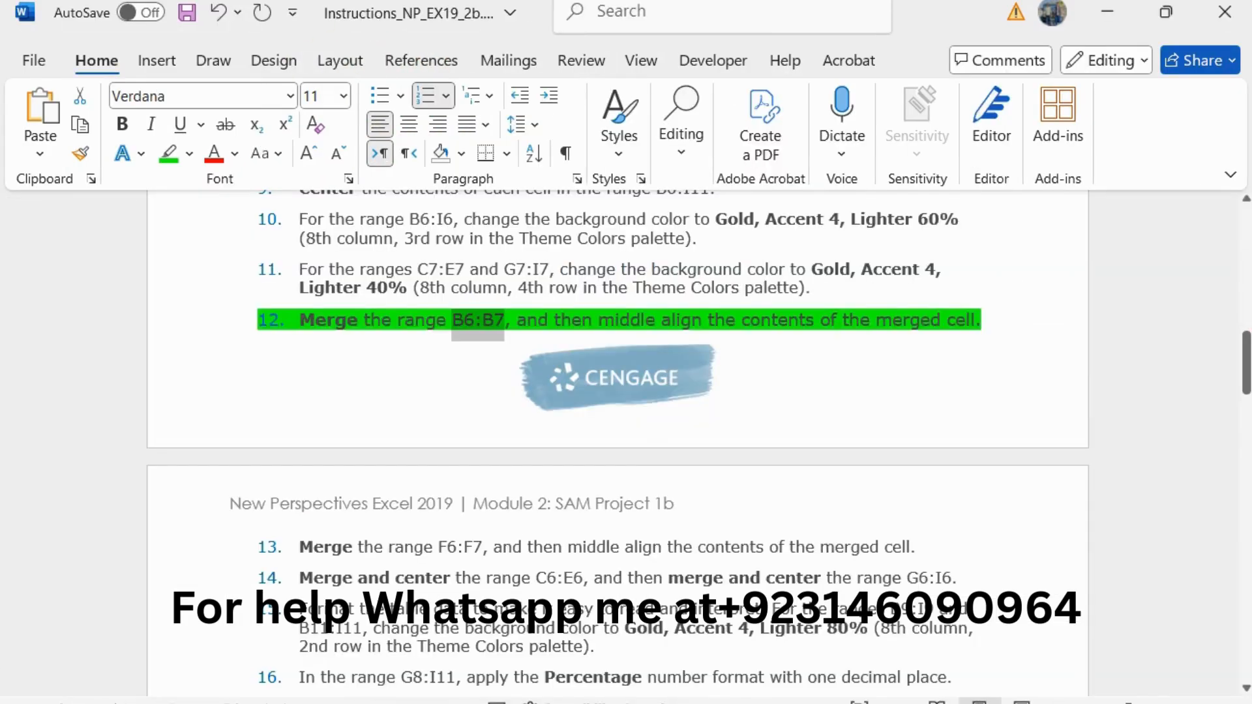
pyautogui.hotkey('alt', 'Tab')
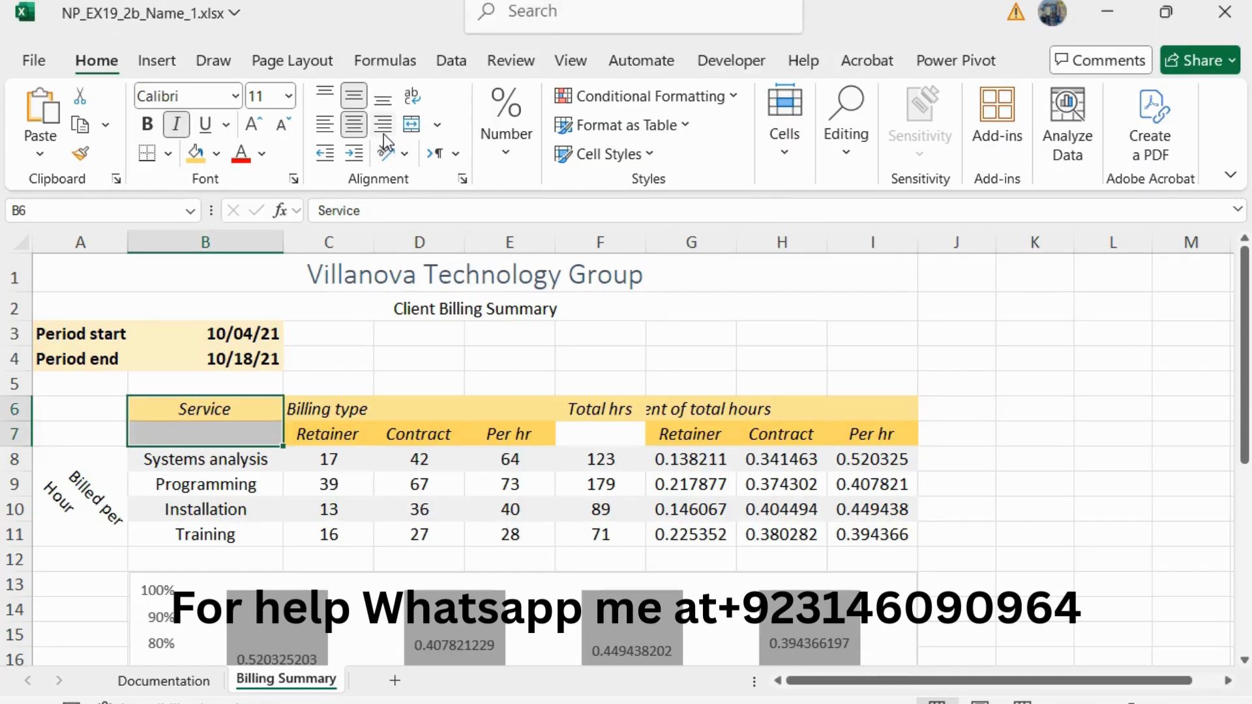
pyautogui.click(441, 123)
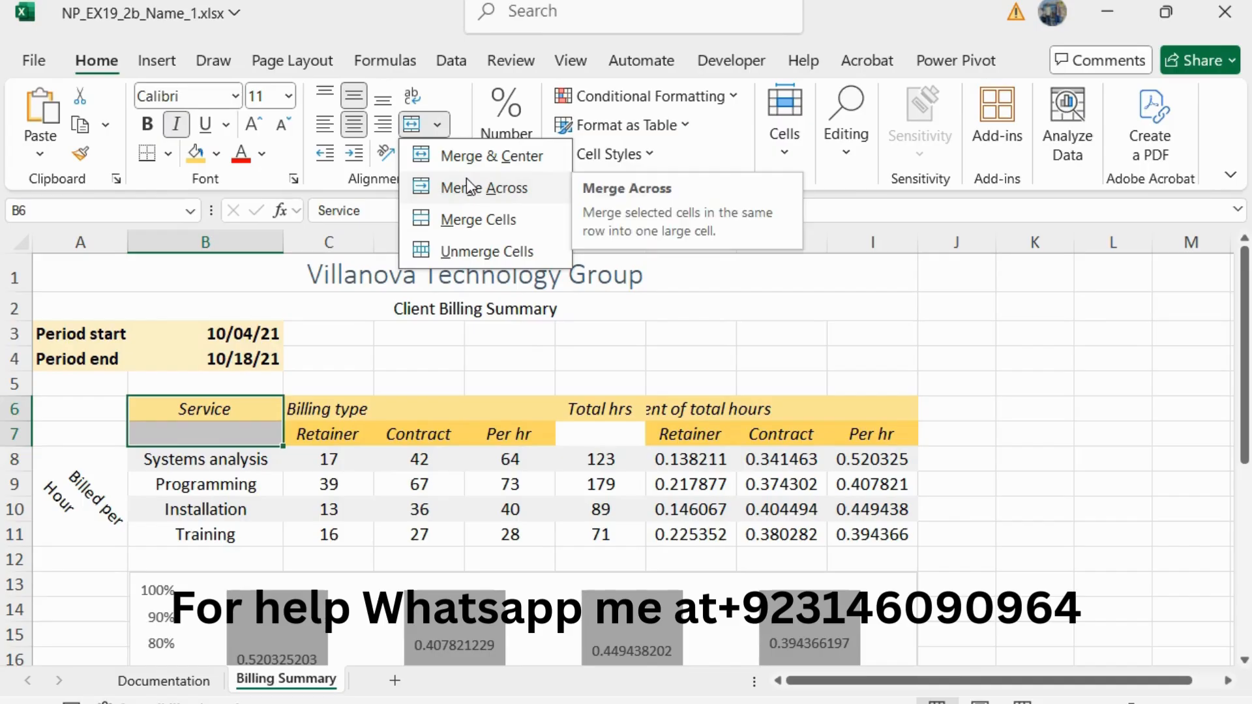
pyautogui.click(470, 219)
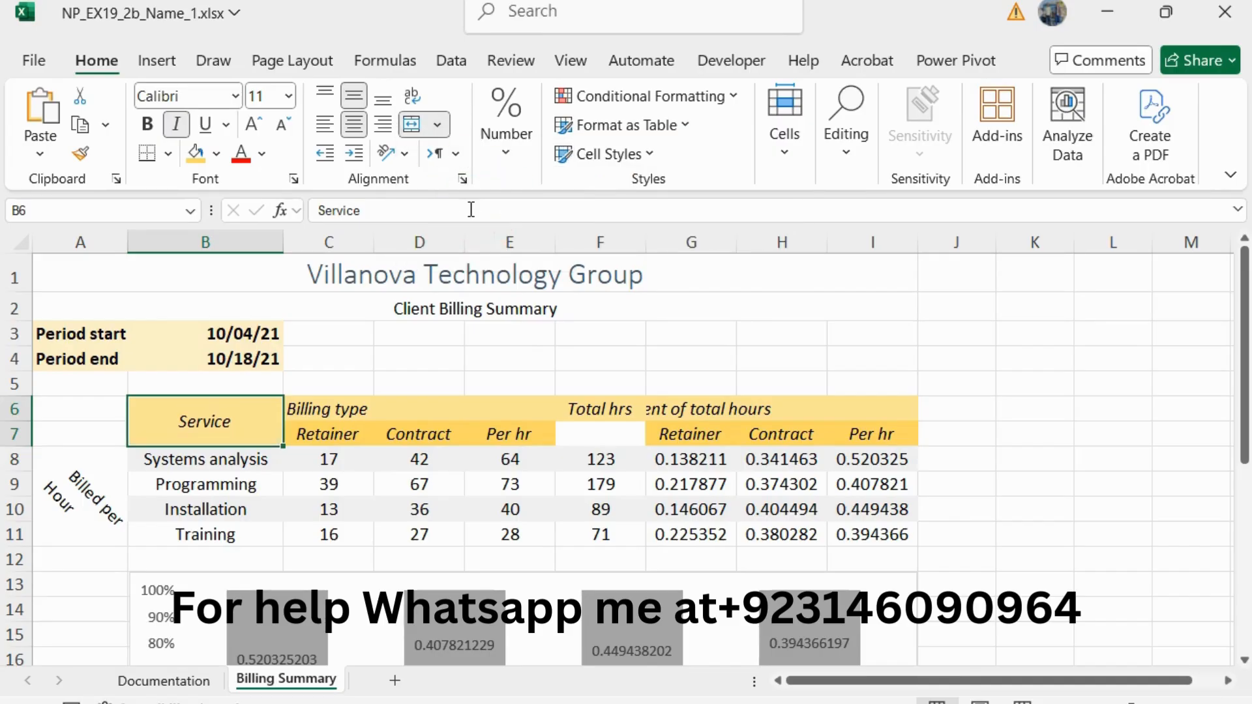
pyautogui.click(440, 124)
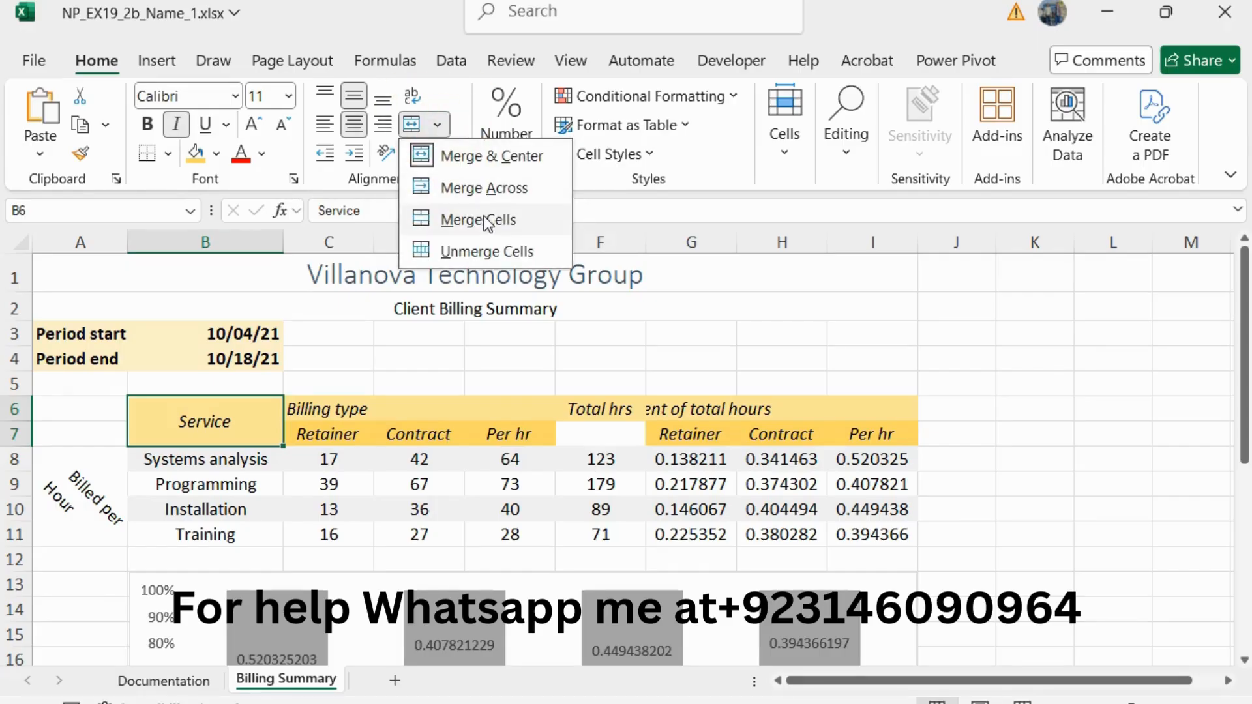
pyautogui.click(354, 99)
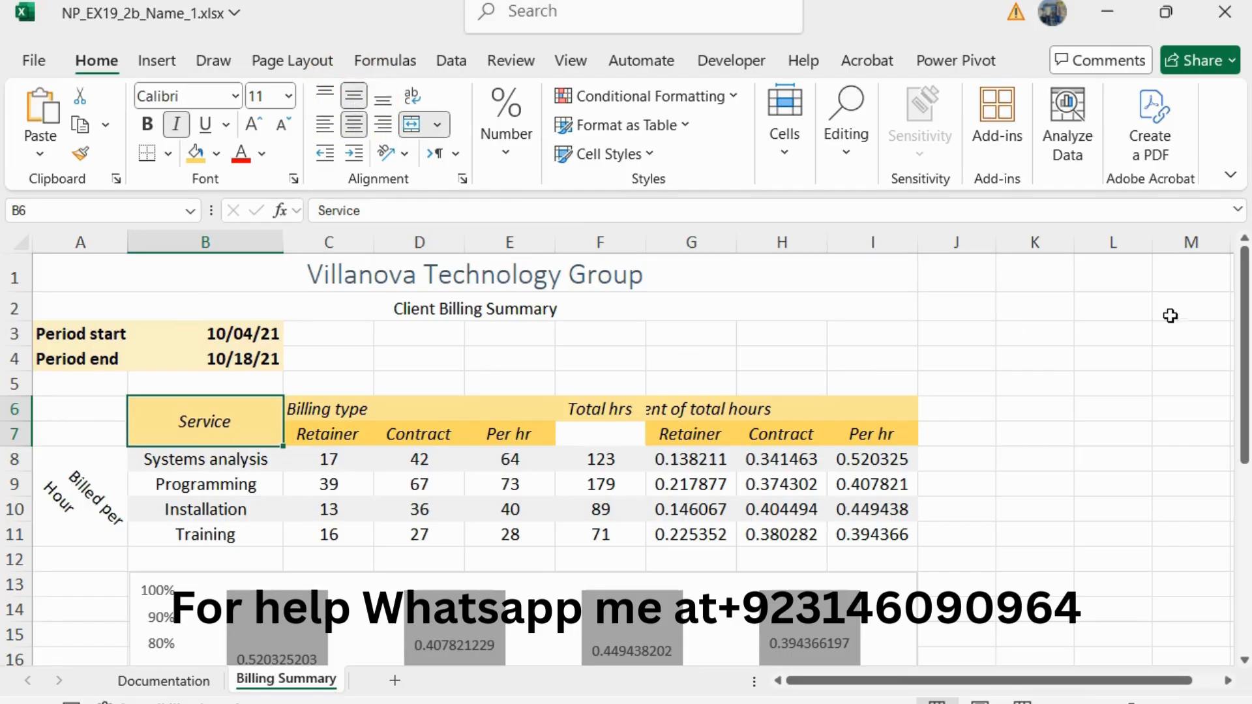
# Step: Return to the Word instructions, reduce the step 12 text to 10 pt and remove its green highlight
pyautogui.hotkey('alt', 'Tab')
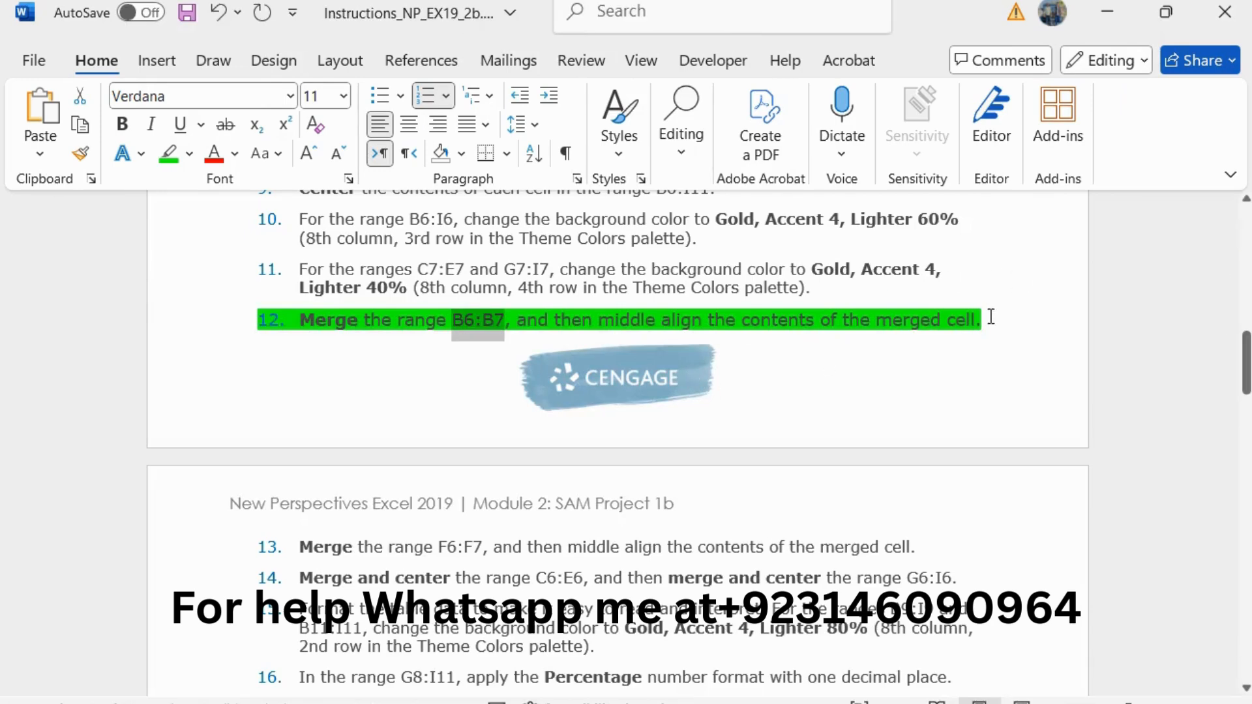
pyautogui.moveTo(991, 317); pyautogui.dragTo(309, 335)
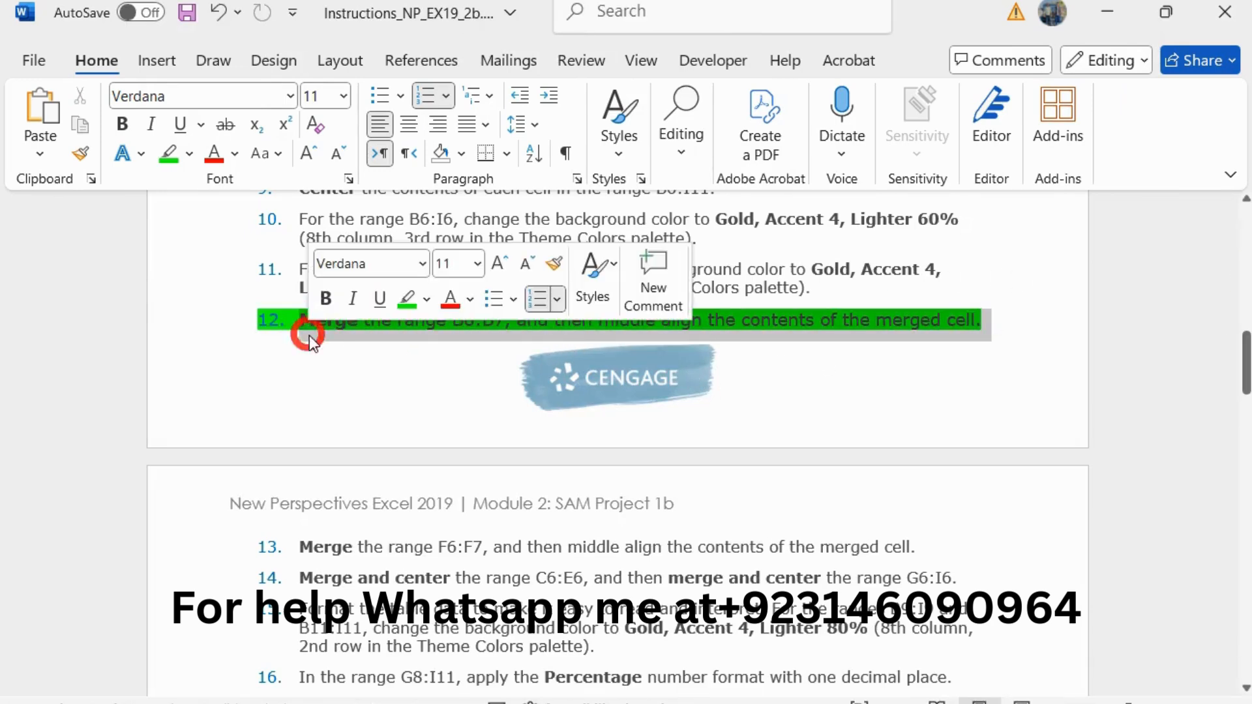
pyautogui.click(406, 300)
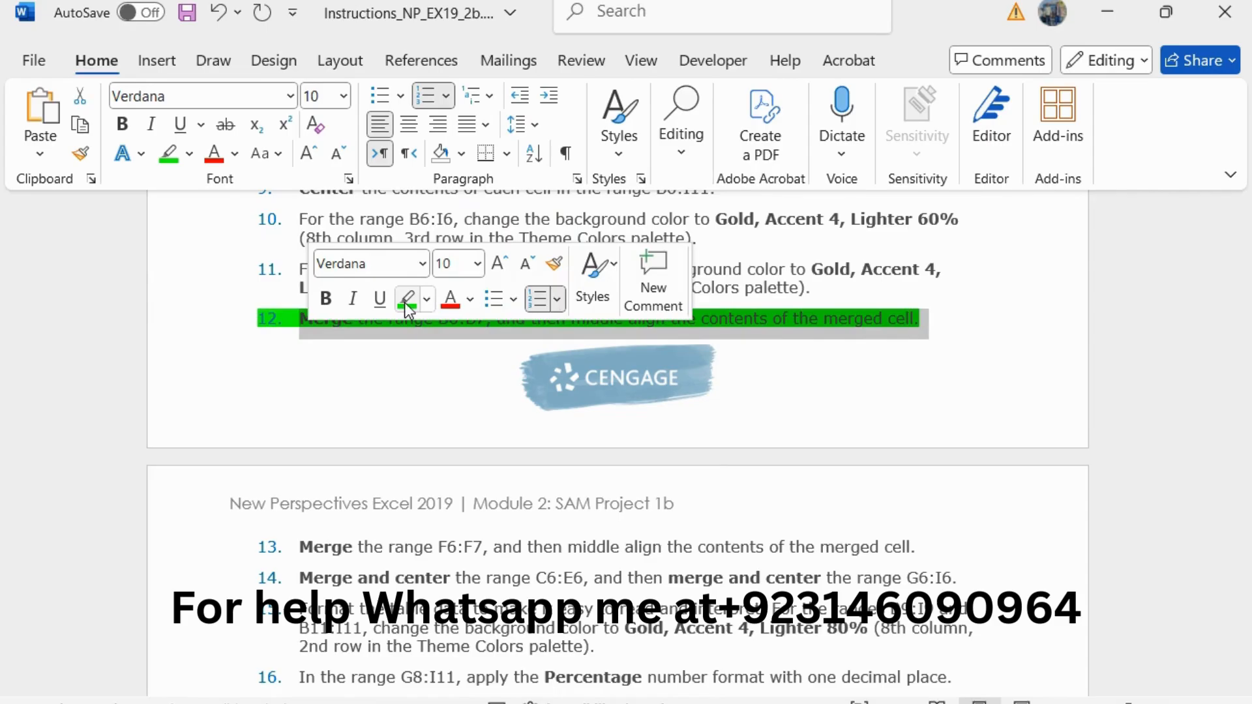
# Step: Enlarge the step 13 instruction about merging the range F6:F7 to 11 pt and highlight it in green
pyautogui.scroll(-5, 433, 467)
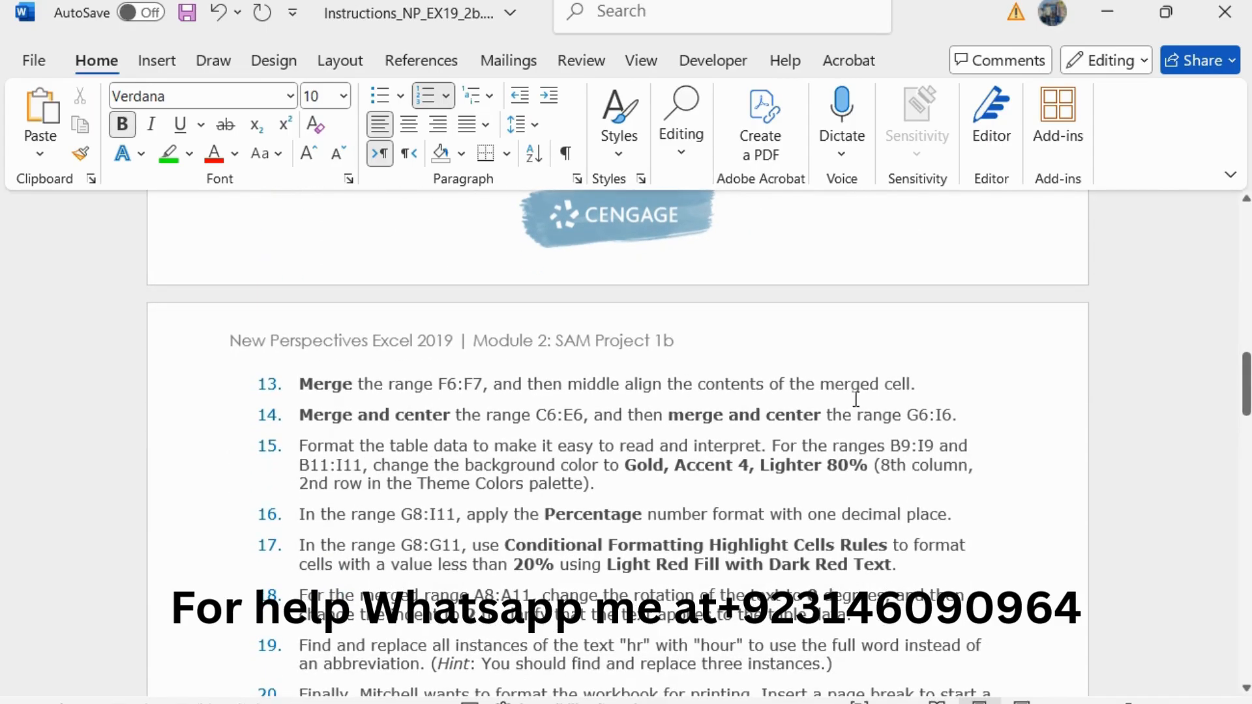
pyautogui.moveTo(936, 384); pyautogui.dragTo(336, 383)
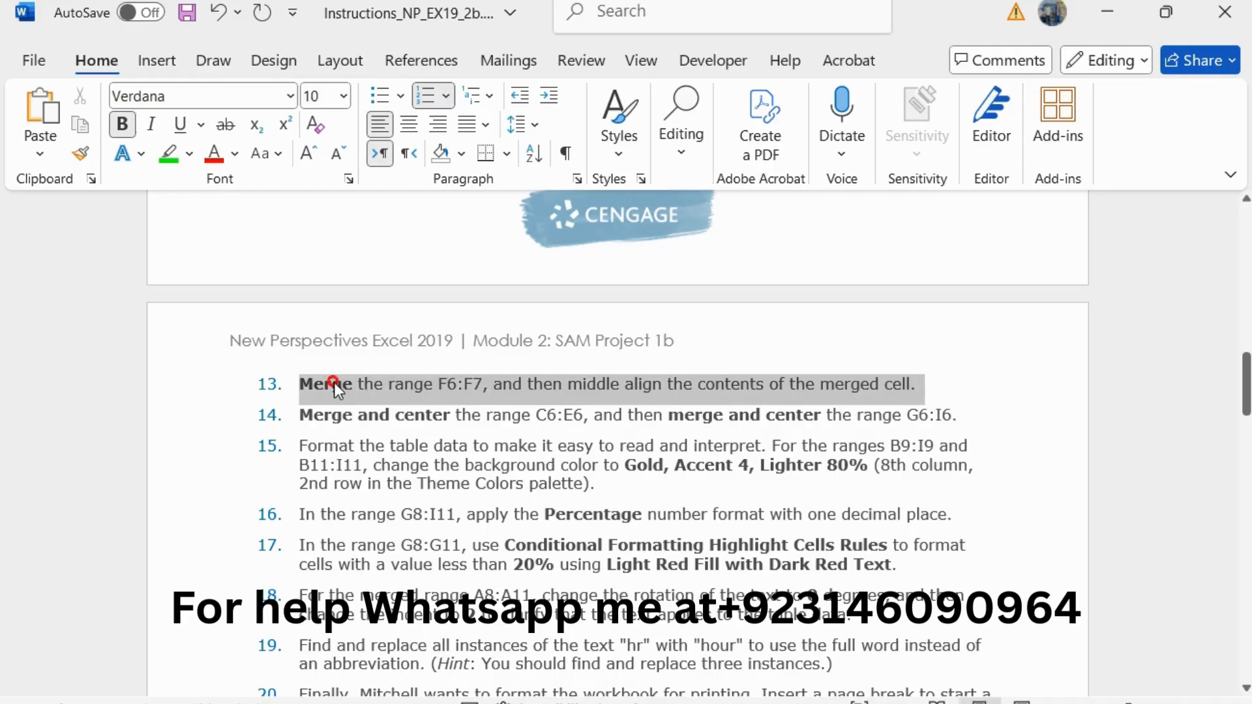
pyautogui.click(523, 311)
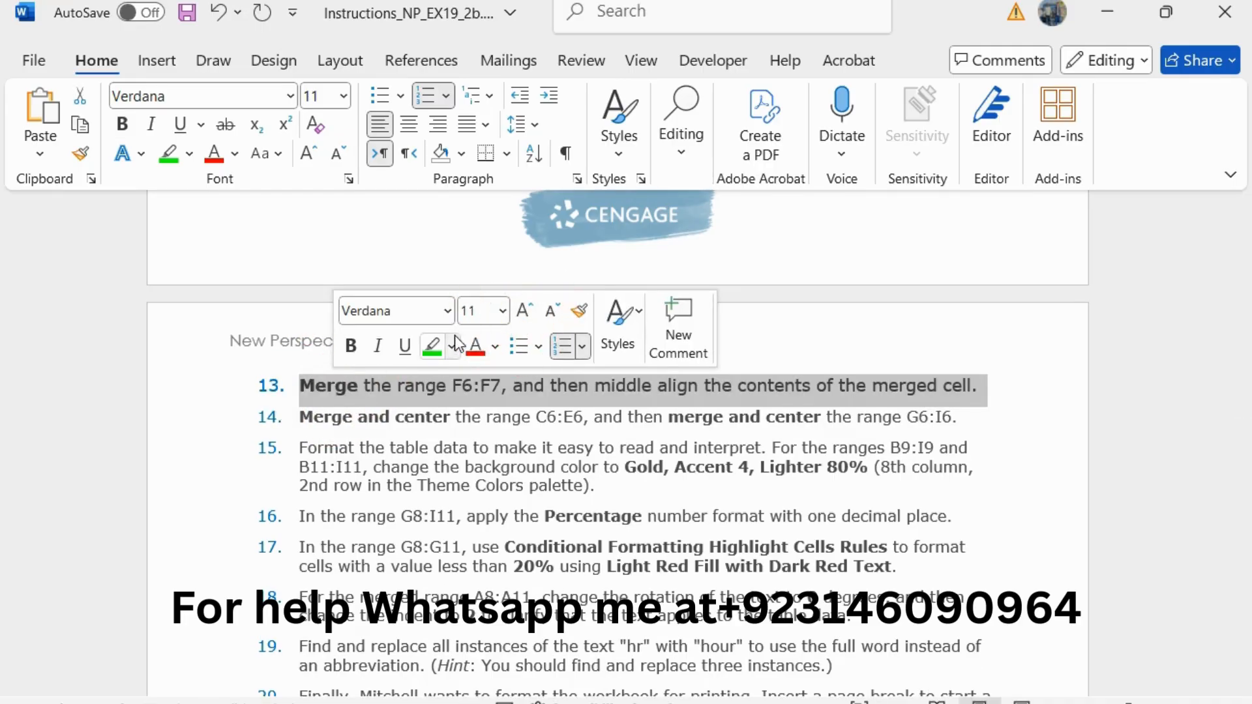
pyautogui.click(432, 345)
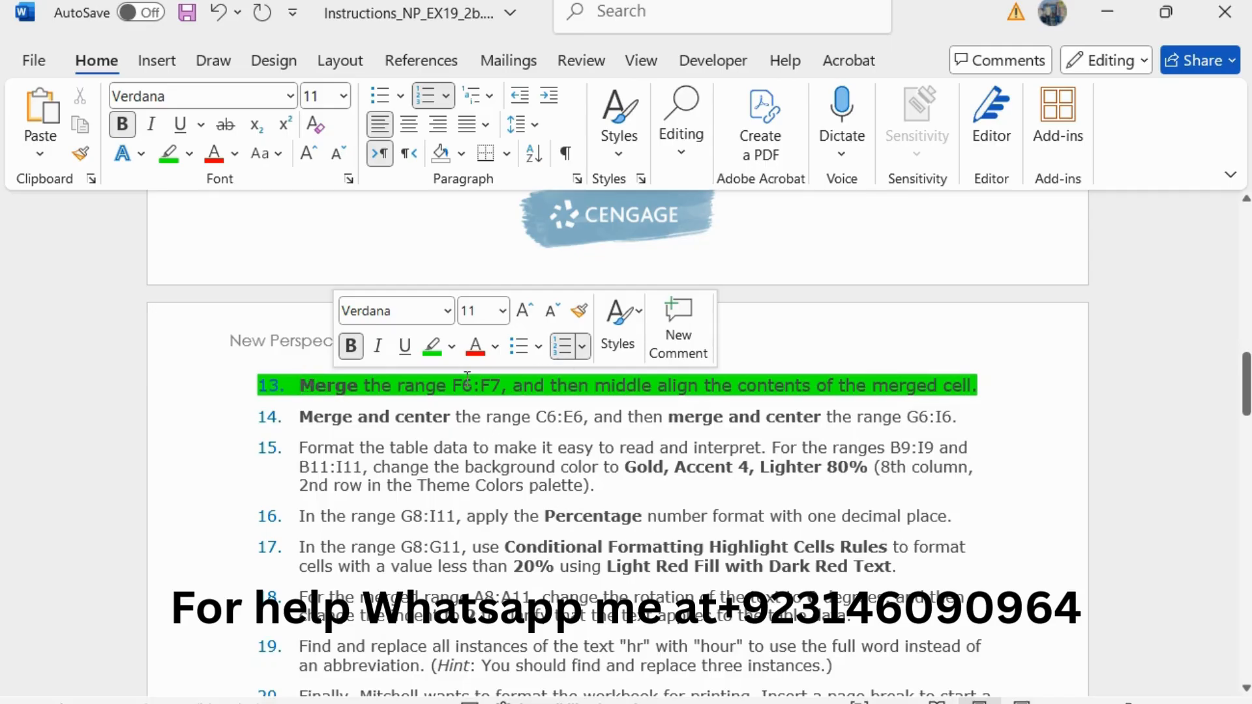
# Step: Copy the F6:F7 reference from step 13, switch to Excel, merge the cells F6:F7 and middle align the merged cell
pyautogui.doubleClick(488, 380)
pyautogui.hotkey('ctrl', 'c')
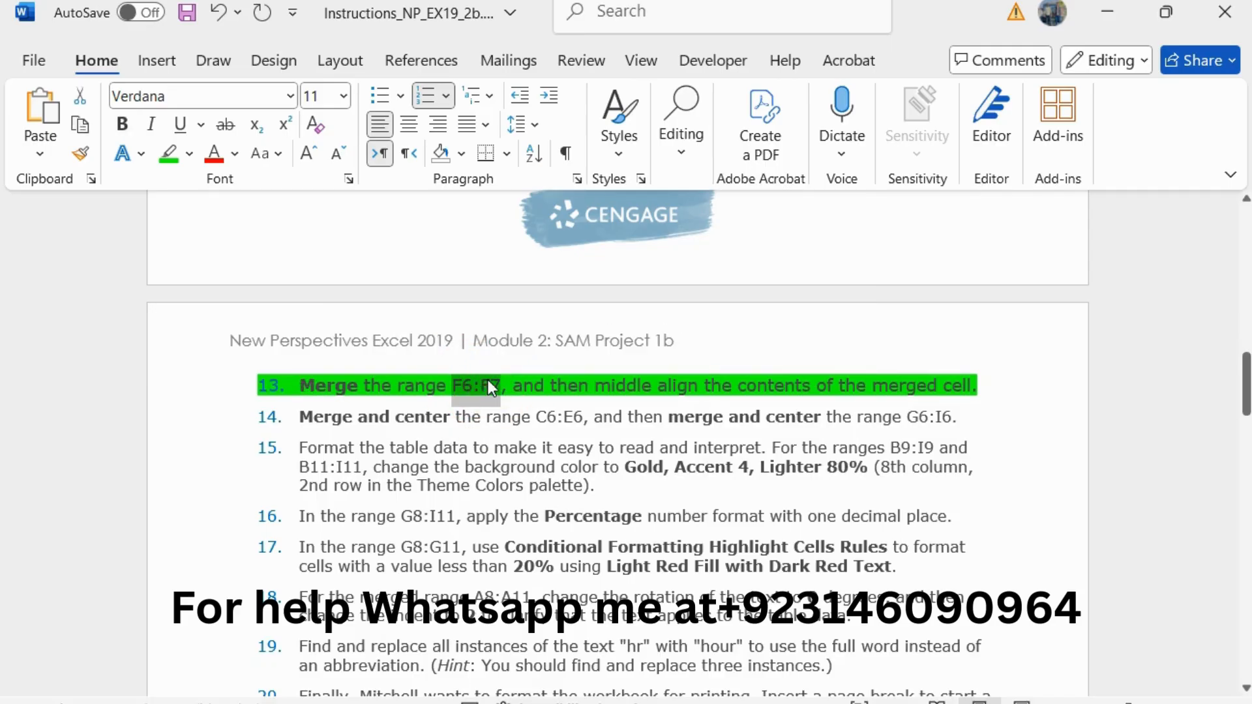
pyautogui.hotkey('alt', 'Tab')
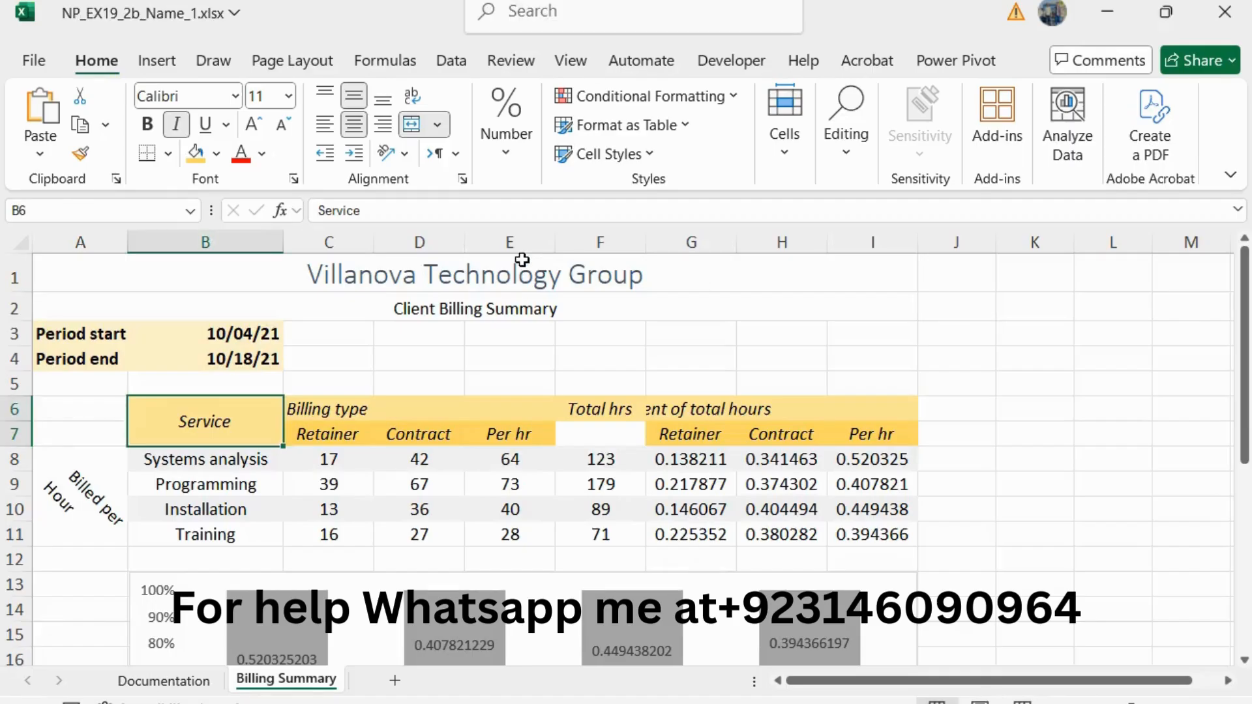
pyautogui.click(29, 210)
pyautogui.hotkey('ctrl', 'v')
pyautogui.press('Return')
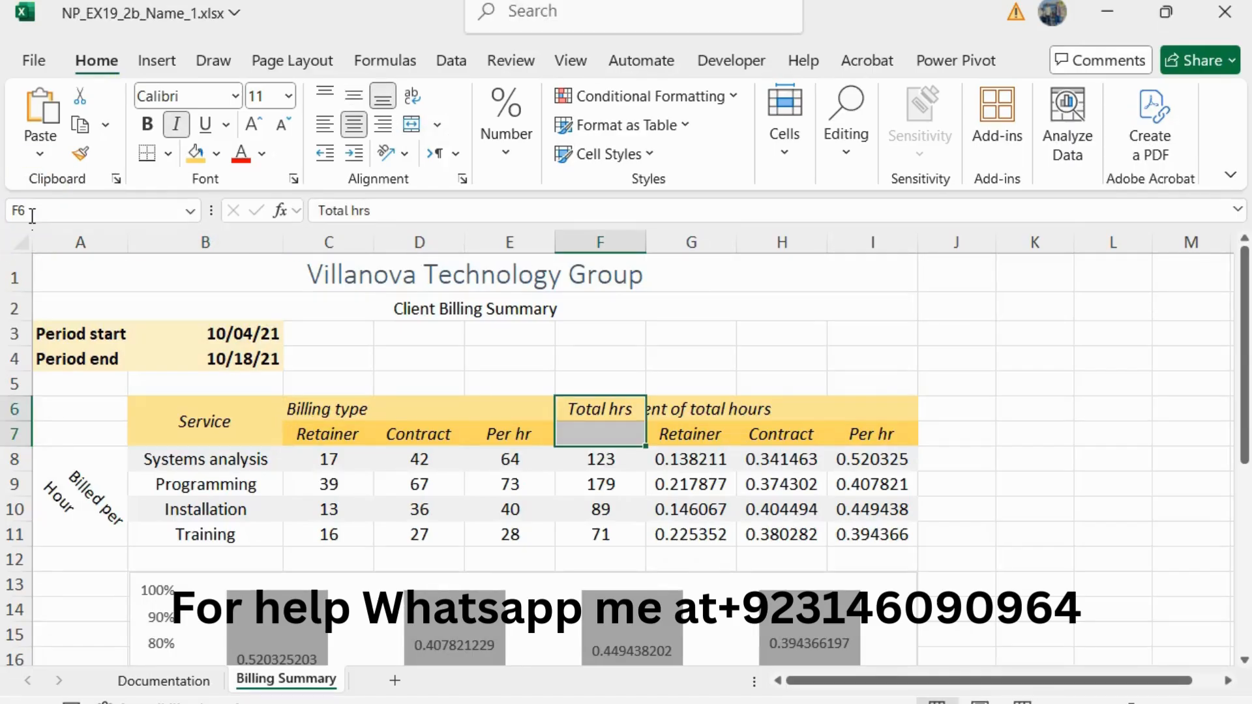
pyautogui.click(437, 125)
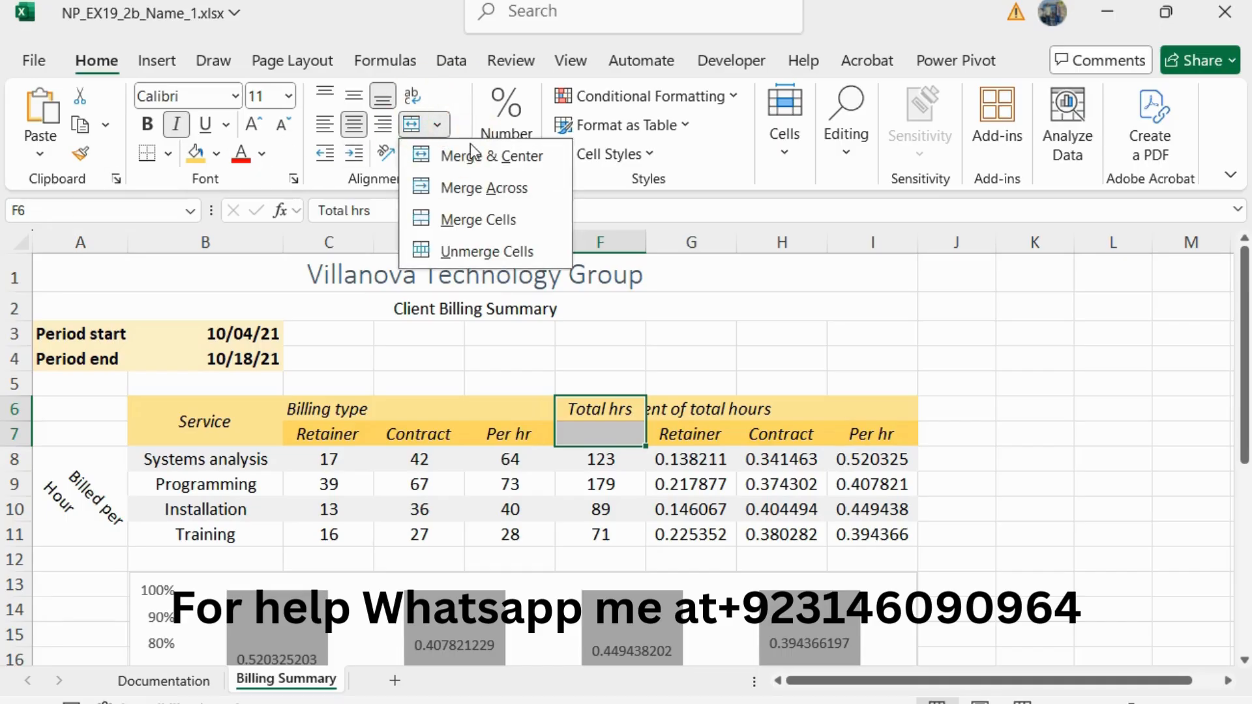
pyautogui.click(518, 216)
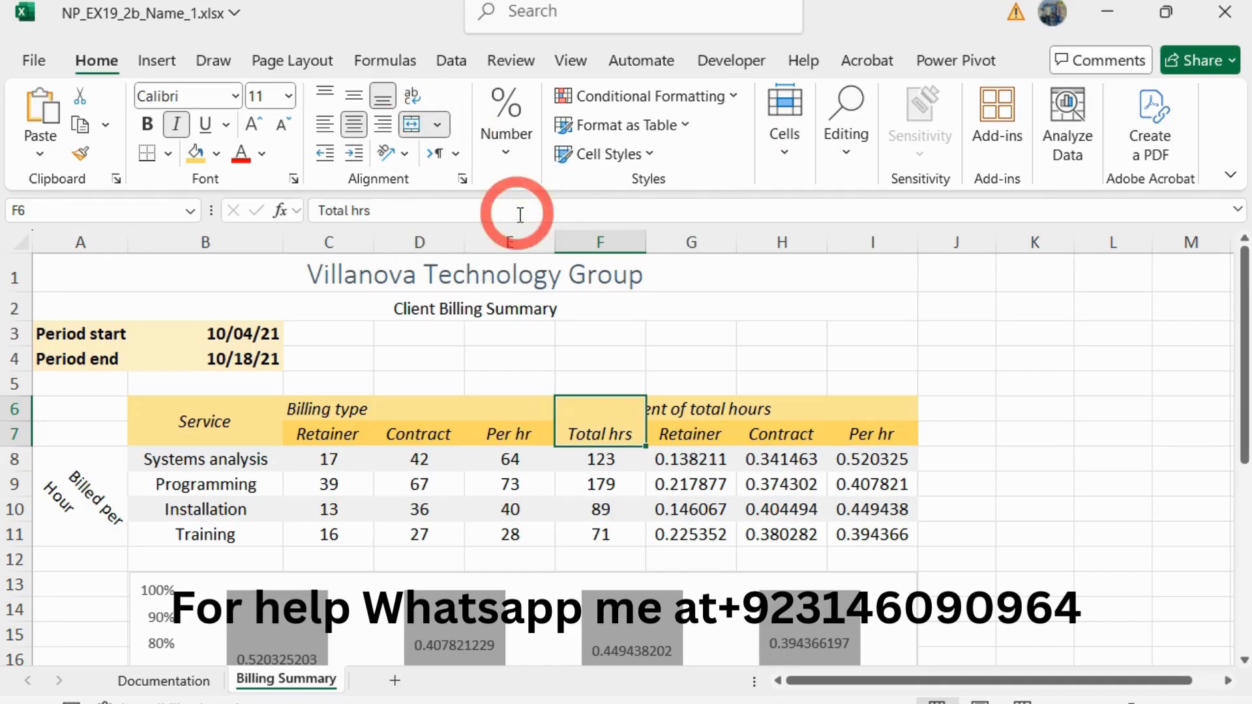
pyautogui.click(351, 96)
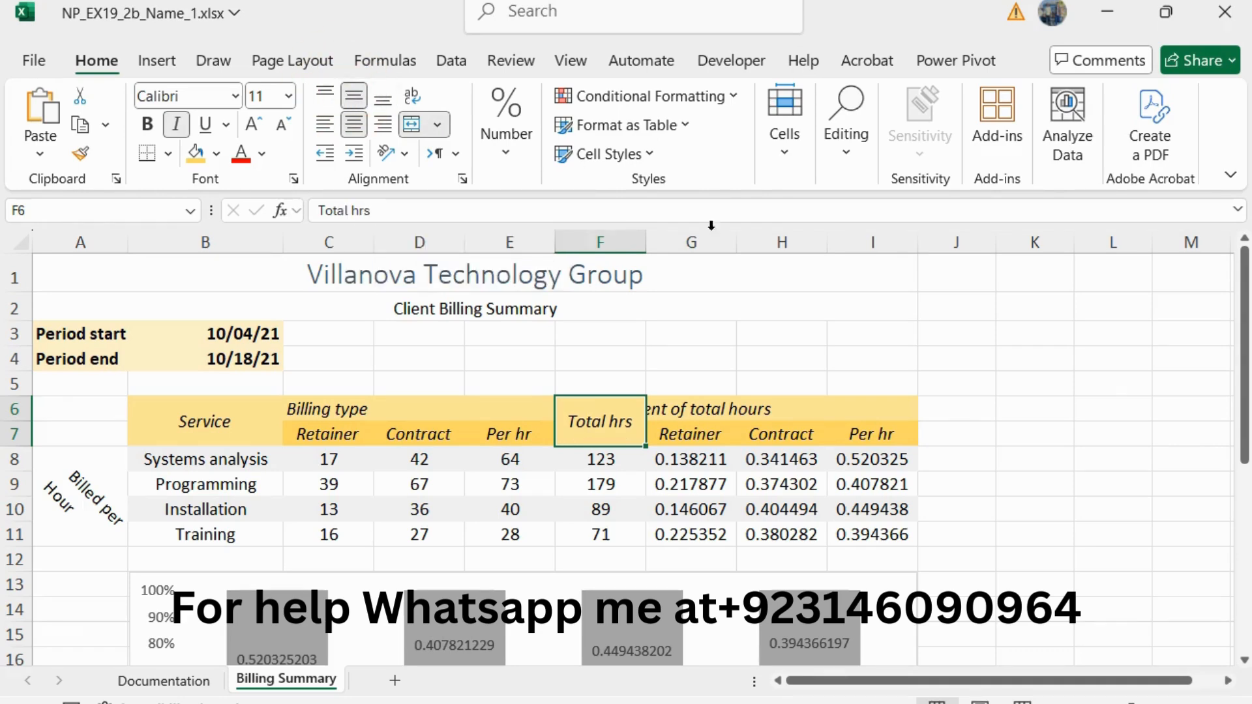
# Step: Return to the Word instructions, reduce the step 13 text to 10 pt and remove its green highlight
pyautogui.hotkey('alt', 'Tab')
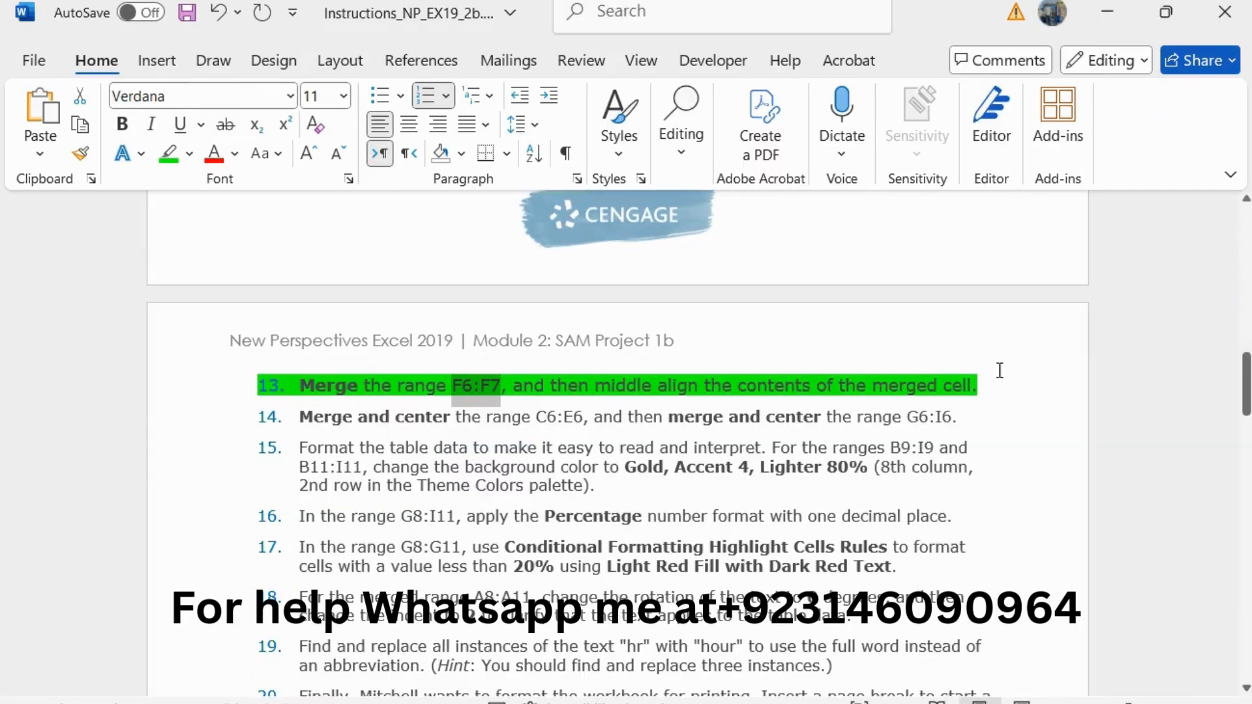
pyautogui.moveTo(996, 392); pyautogui.dragTo(299, 386)
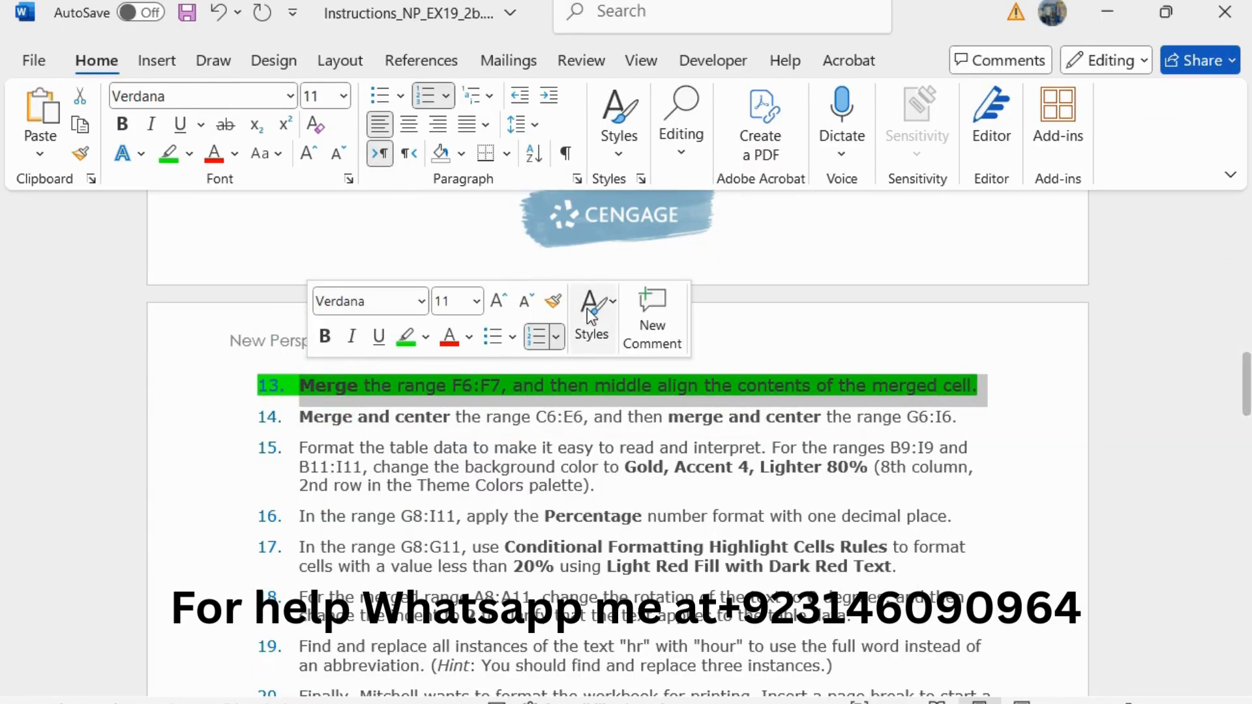
pyautogui.click(520, 304)
pyautogui.click(406, 336)
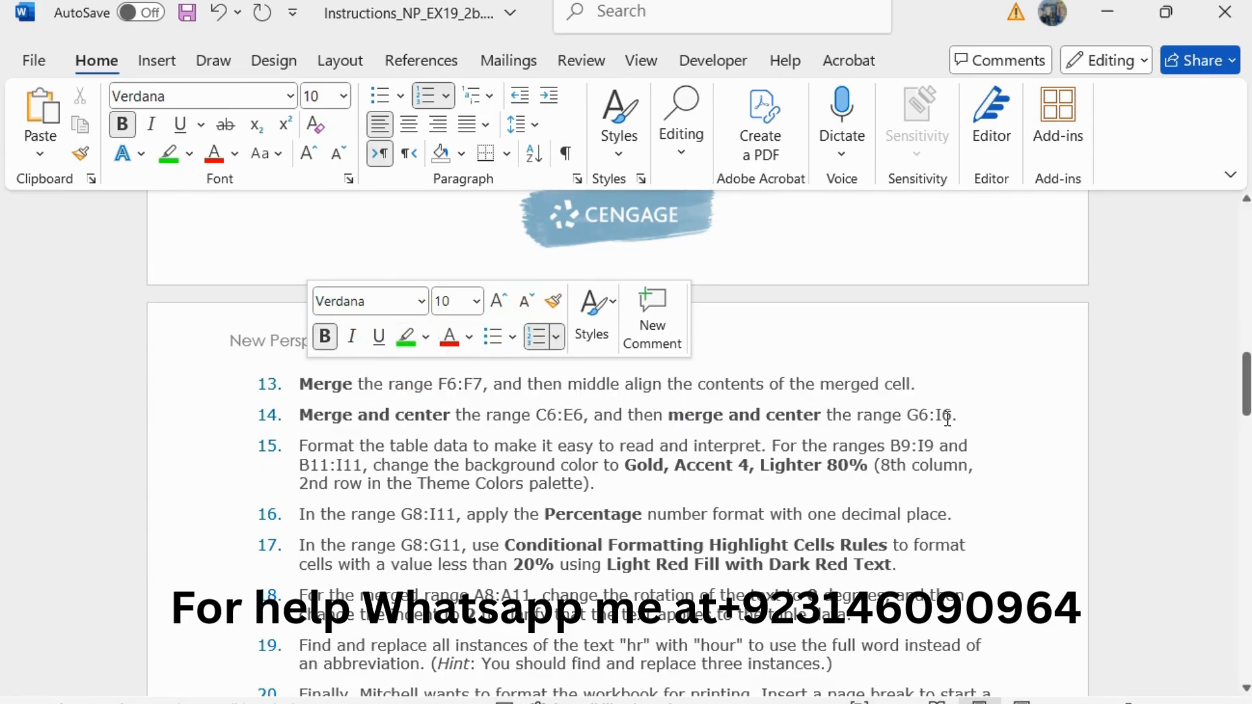
# Step: Enlarge the step 14 instruction about merging and centering C6:E6 and G6:I6 to 11 pt and highlight it in green
pyautogui.moveTo(961, 415); pyautogui.dragTo(298, 421)
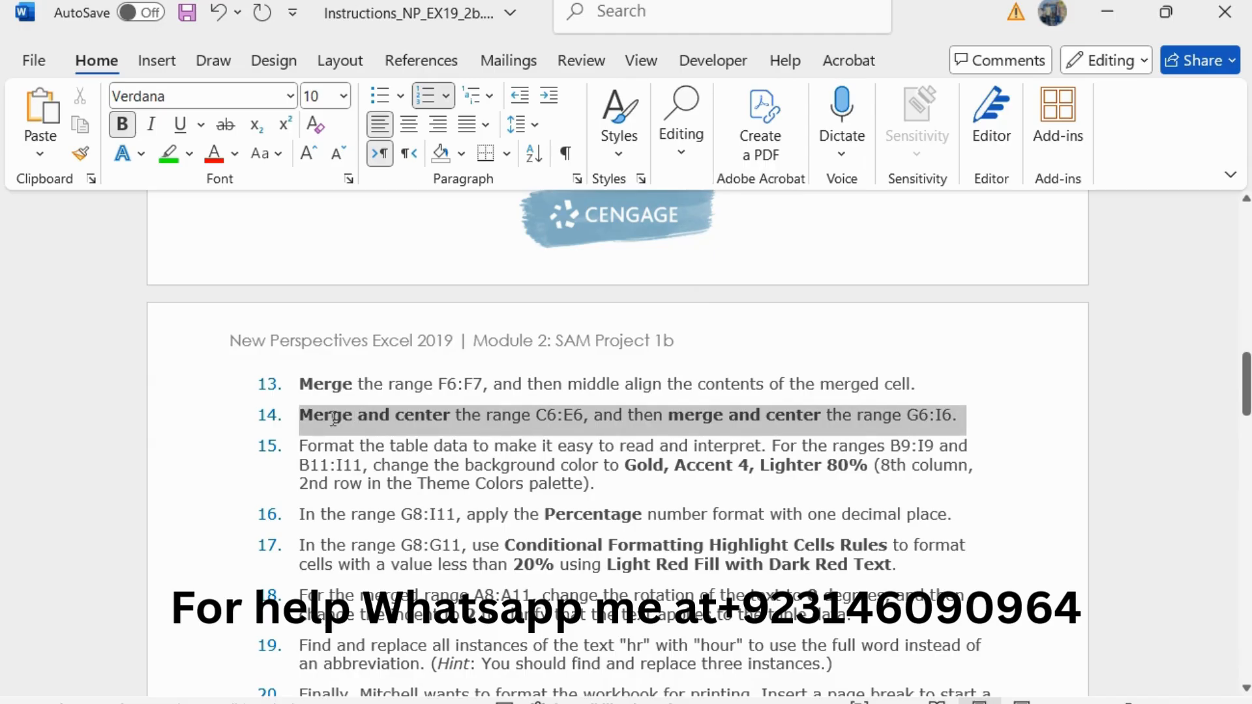
pyautogui.click(520, 347)
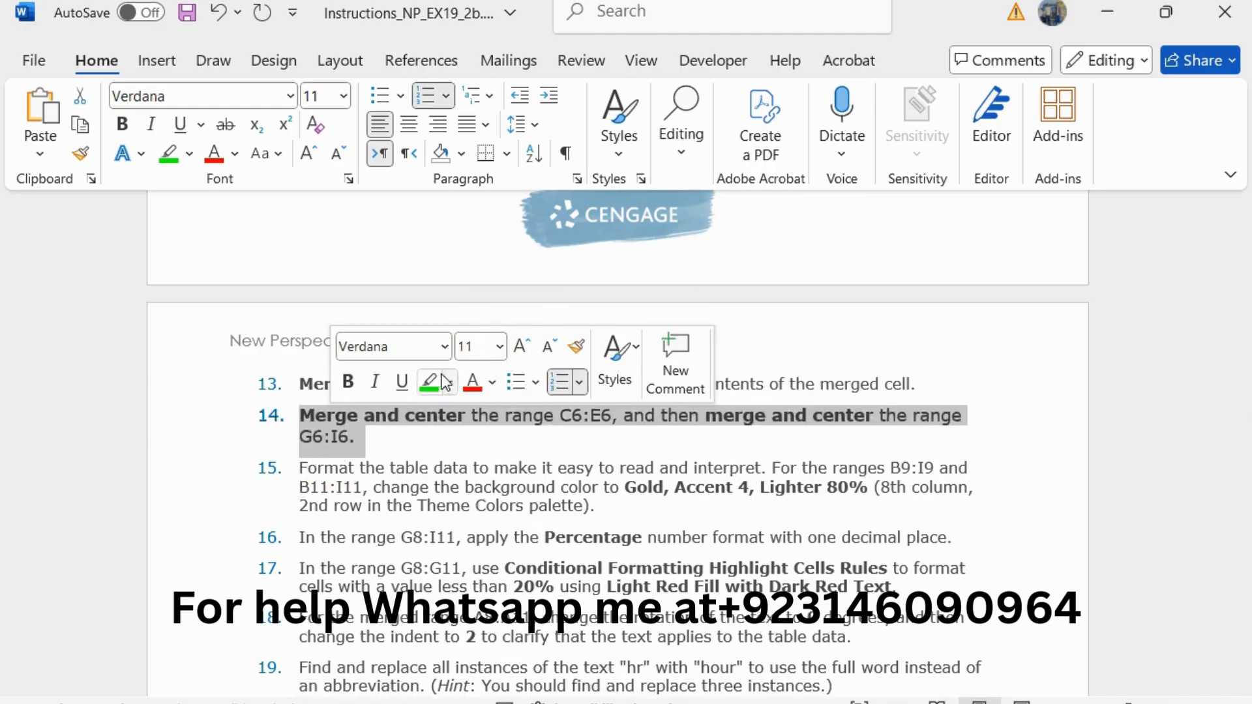
pyautogui.click(428, 380)
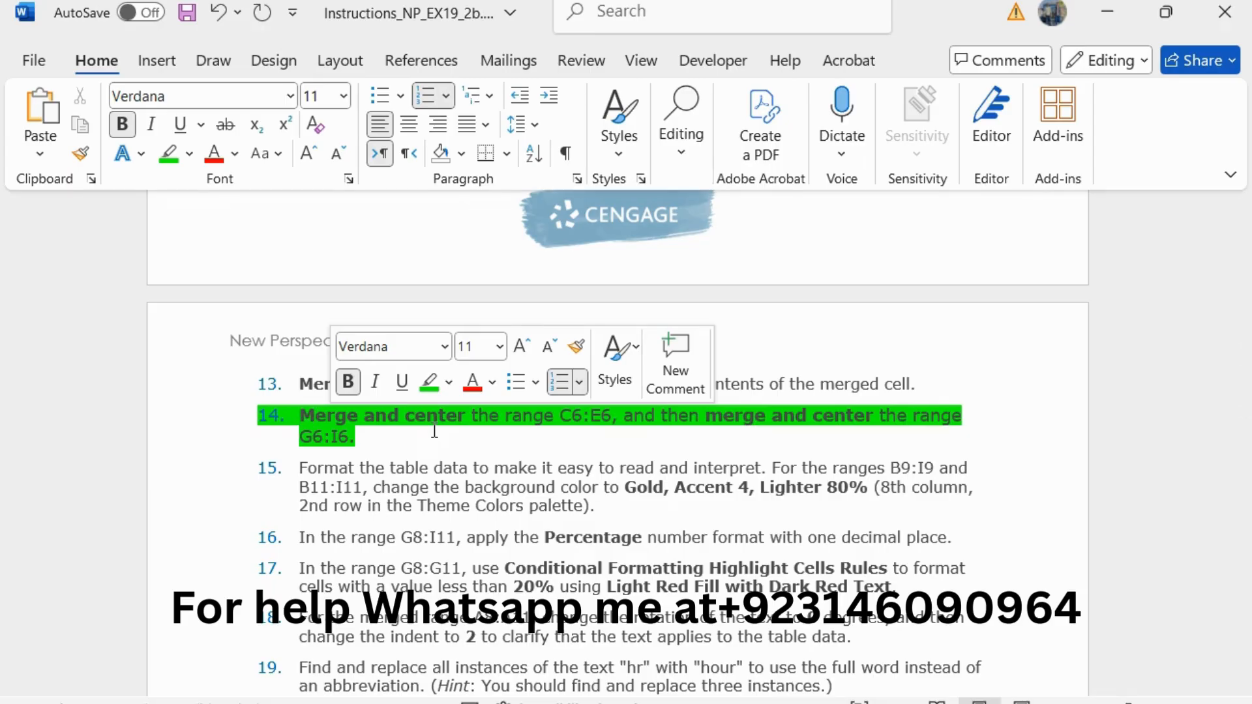
# Step: Copy the C6:E6 reference from step 14, switch to Excel, and merge and center the range C6:E6
pyautogui.moveTo(611, 415); pyautogui.dragTo(559, 415)
pyautogui.hotkey('ctrl', 'c')
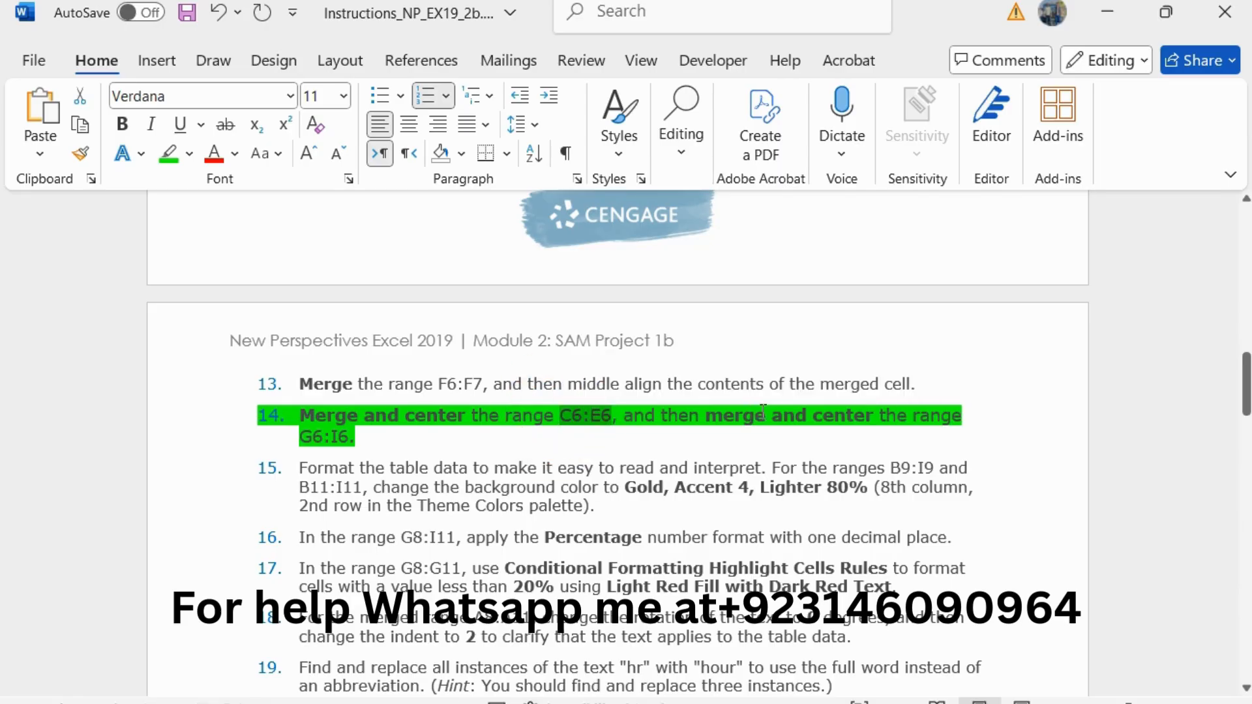
pyautogui.hotkey('alt', 'Tab')
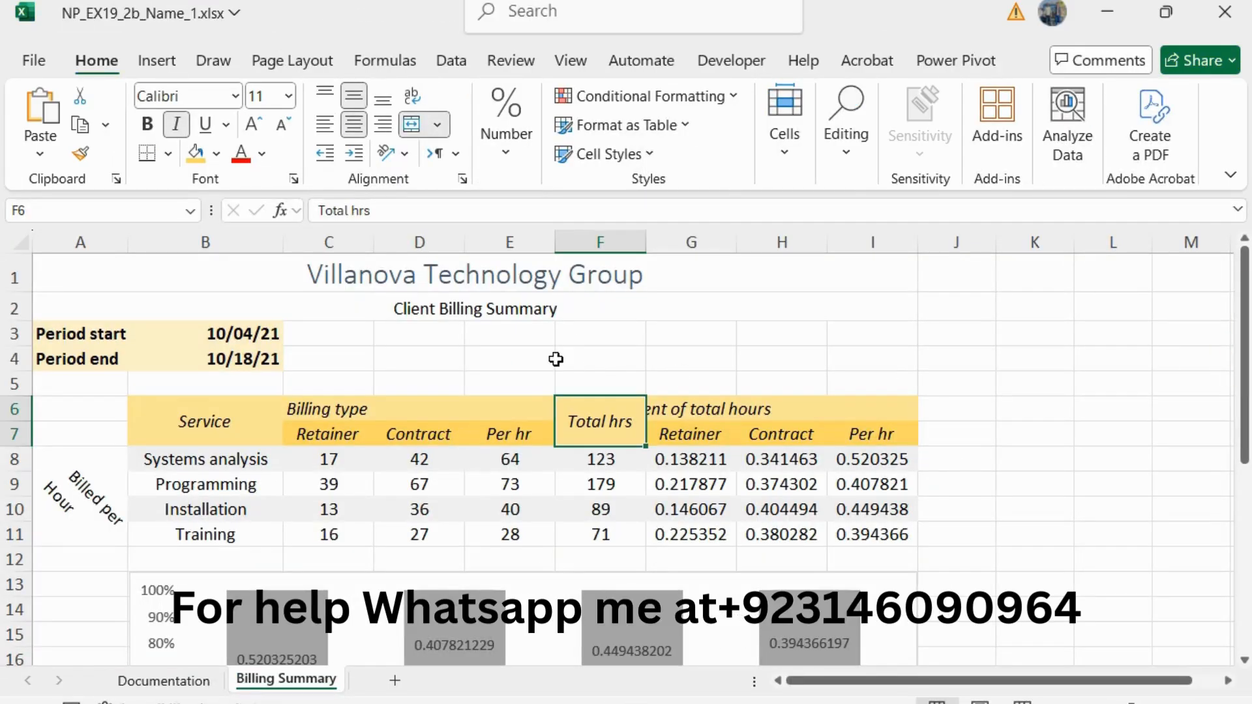
pyautogui.click(141, 213)
pyautogui.hotkey('ctrl', 'v')
pyautogui.press('Return')
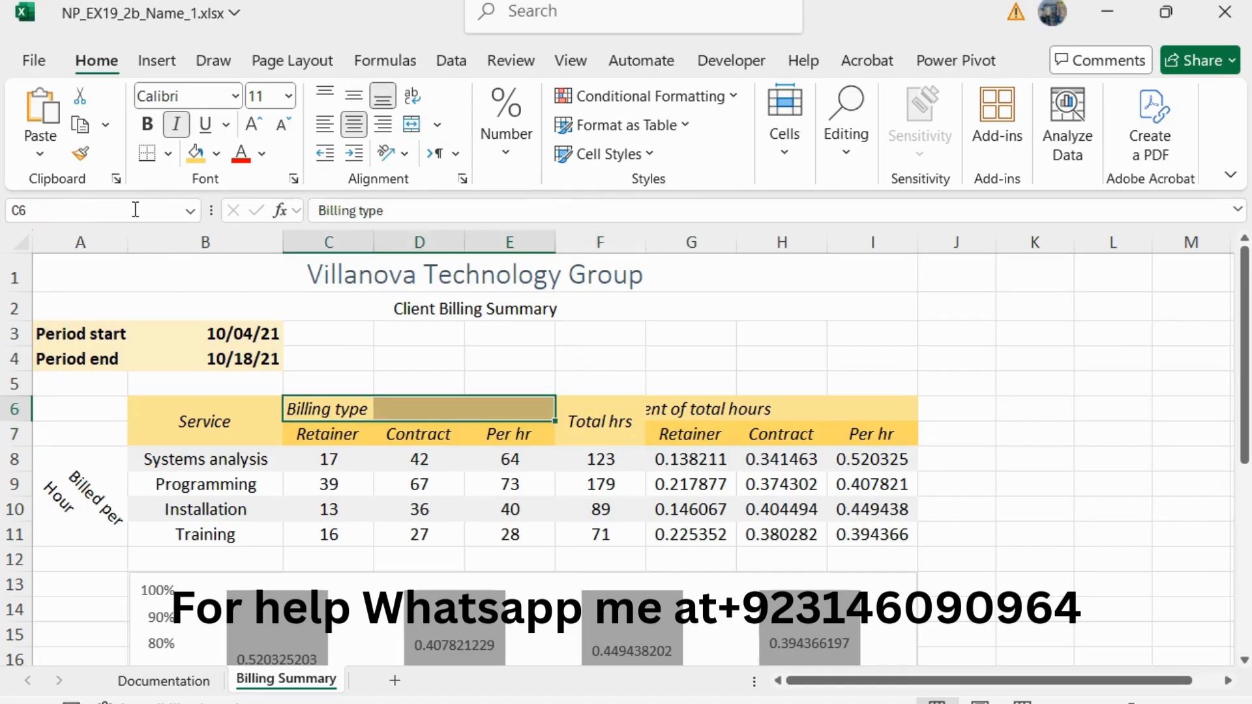
pyautogui.click(436, 126)
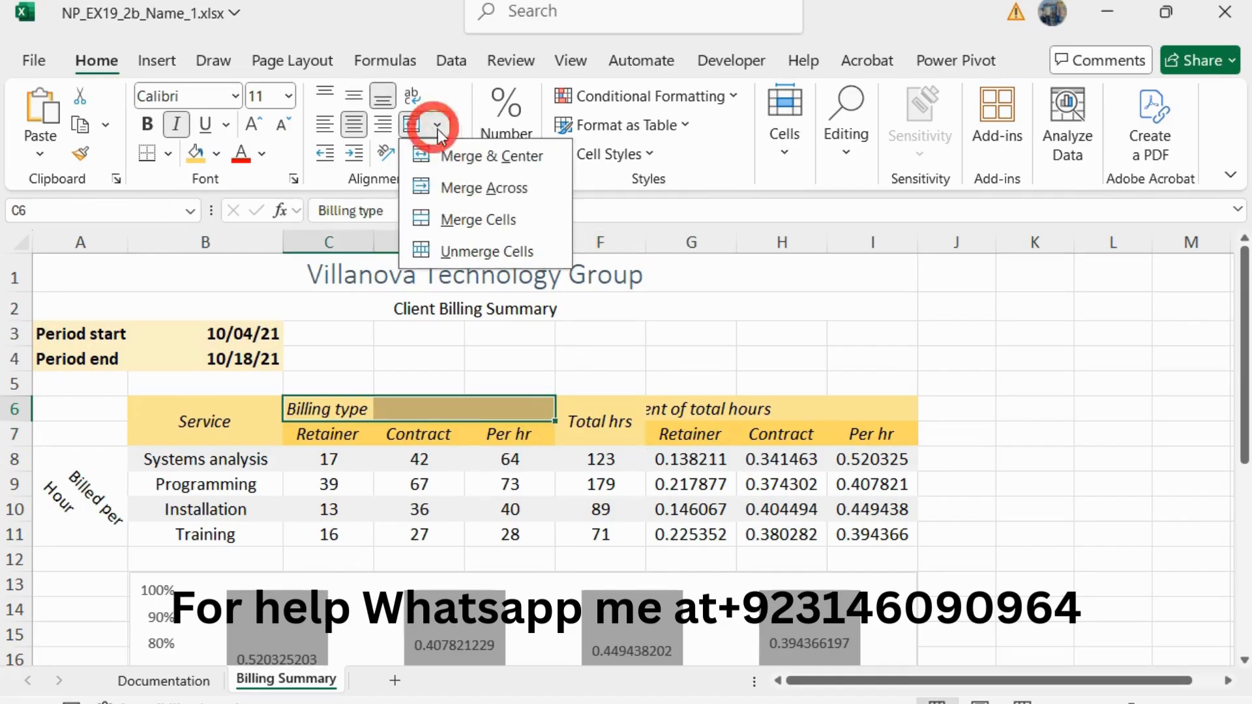
pyautogui.click(485, 153)
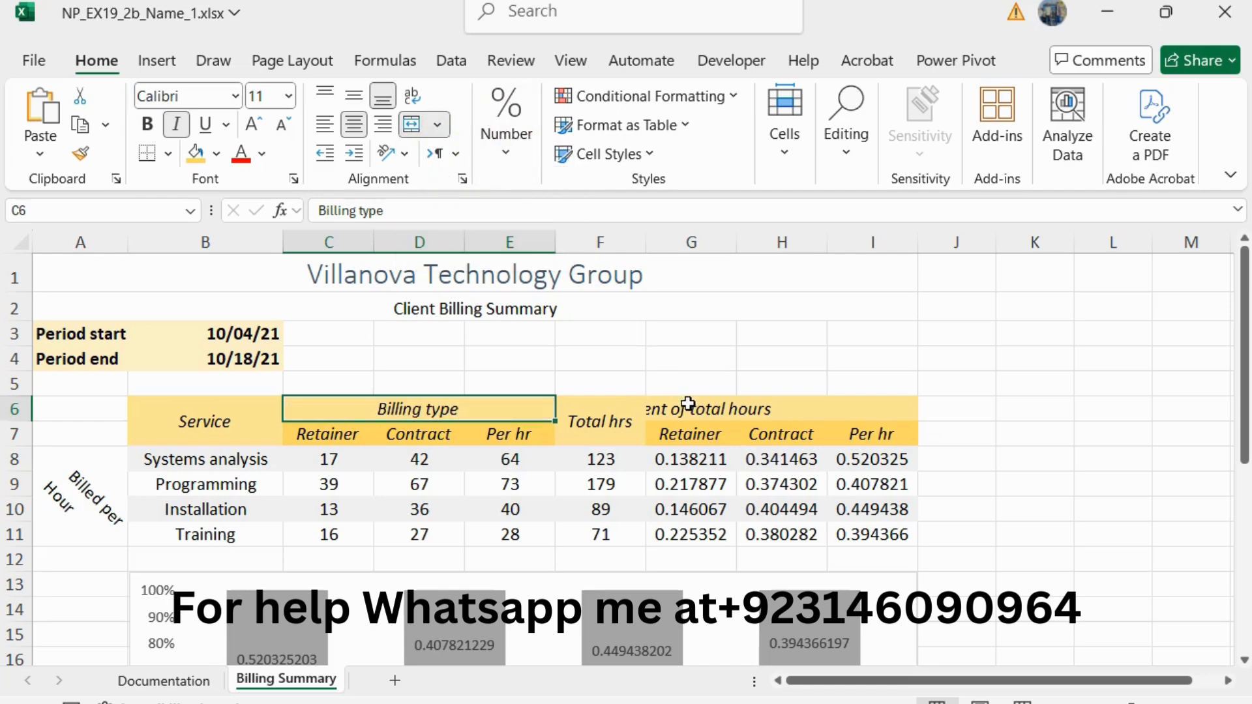
# Step: Merge and center the Percent of total hours heading across the range G6:I6
pyautogui.moveTo(677, 409); pyautogui.dragTo(861, 405)
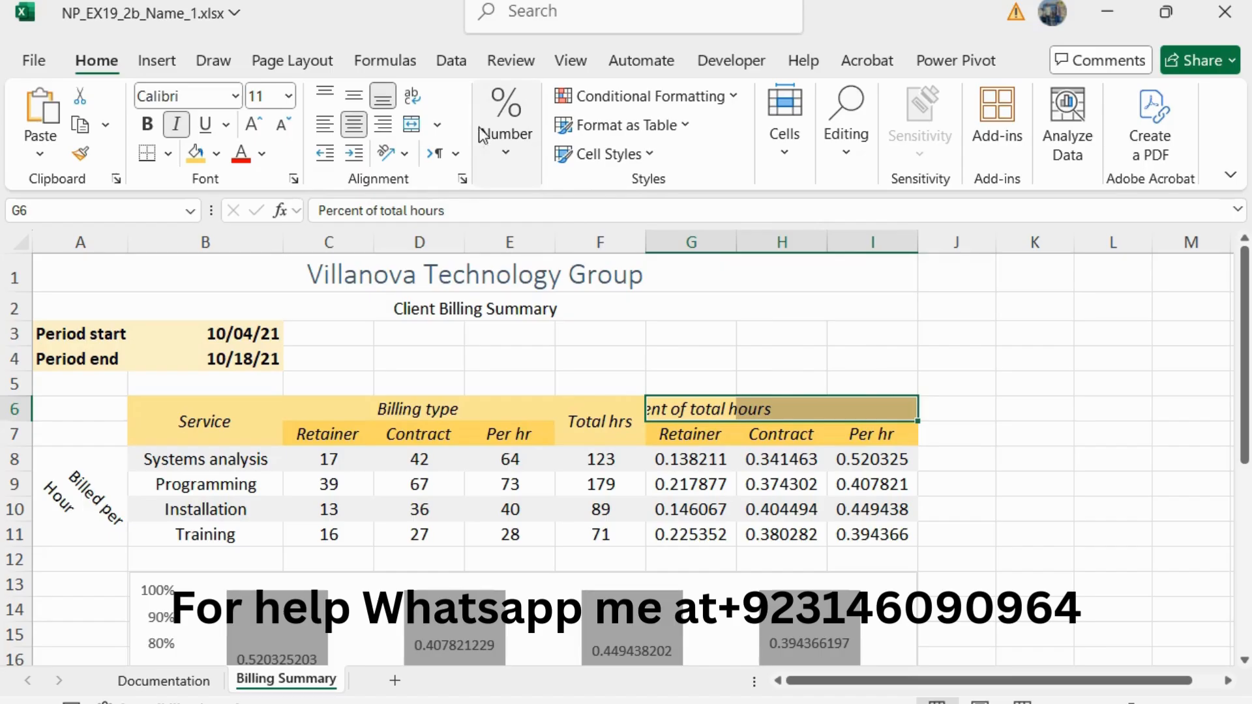
pyautogui.click(436, 124)
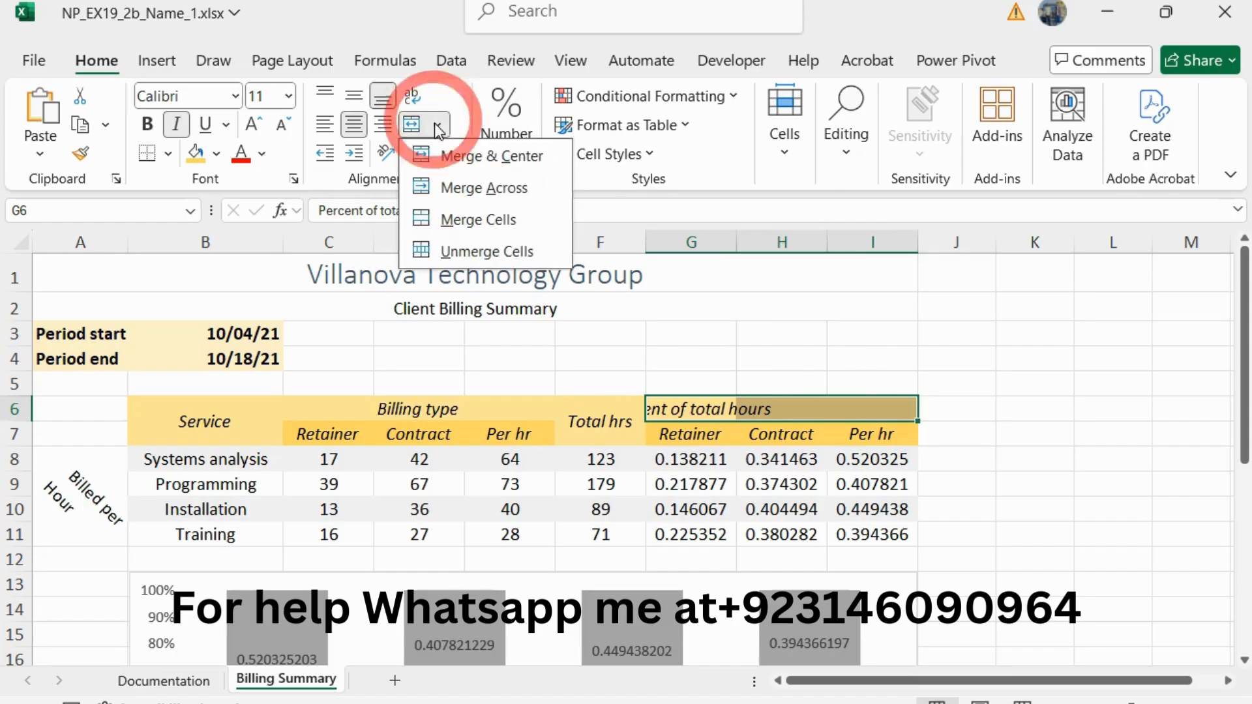
pyautogui.click(491, 156)
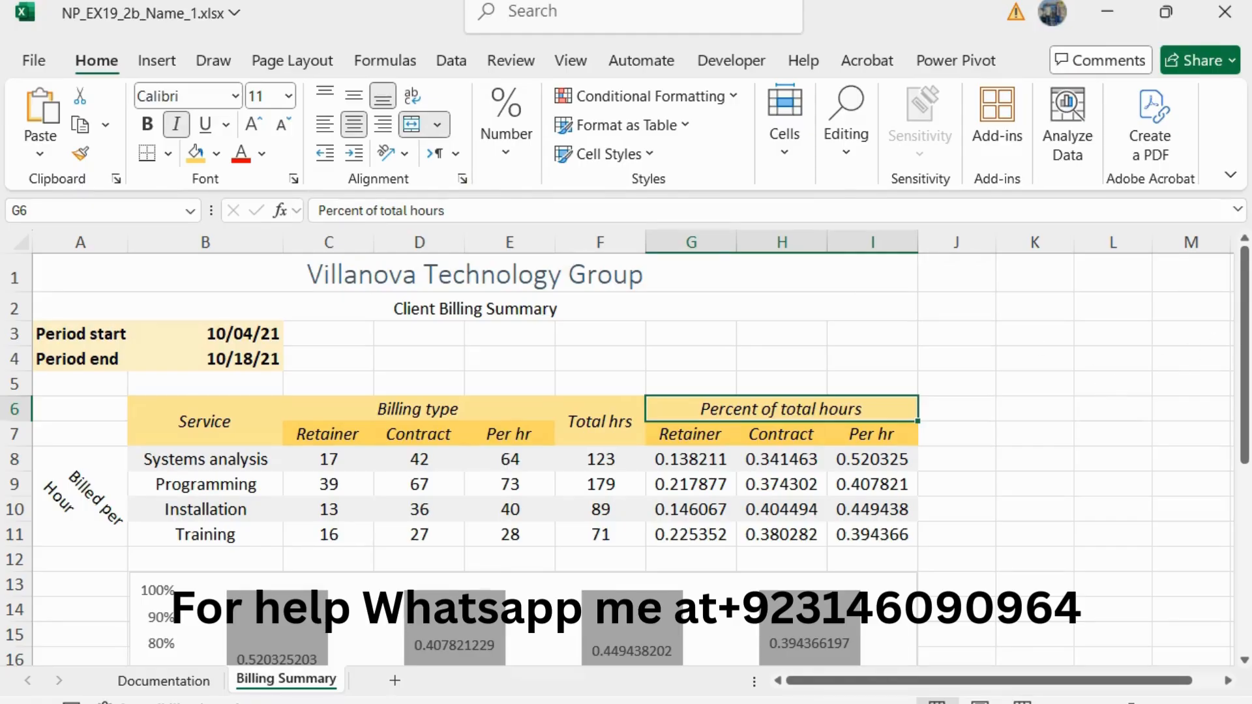
# Step: Return to the Word instructions, reduce the step 14 text to 10 pt and remove its green highlight
pyautogui.hotkey('alt', 'Tab')
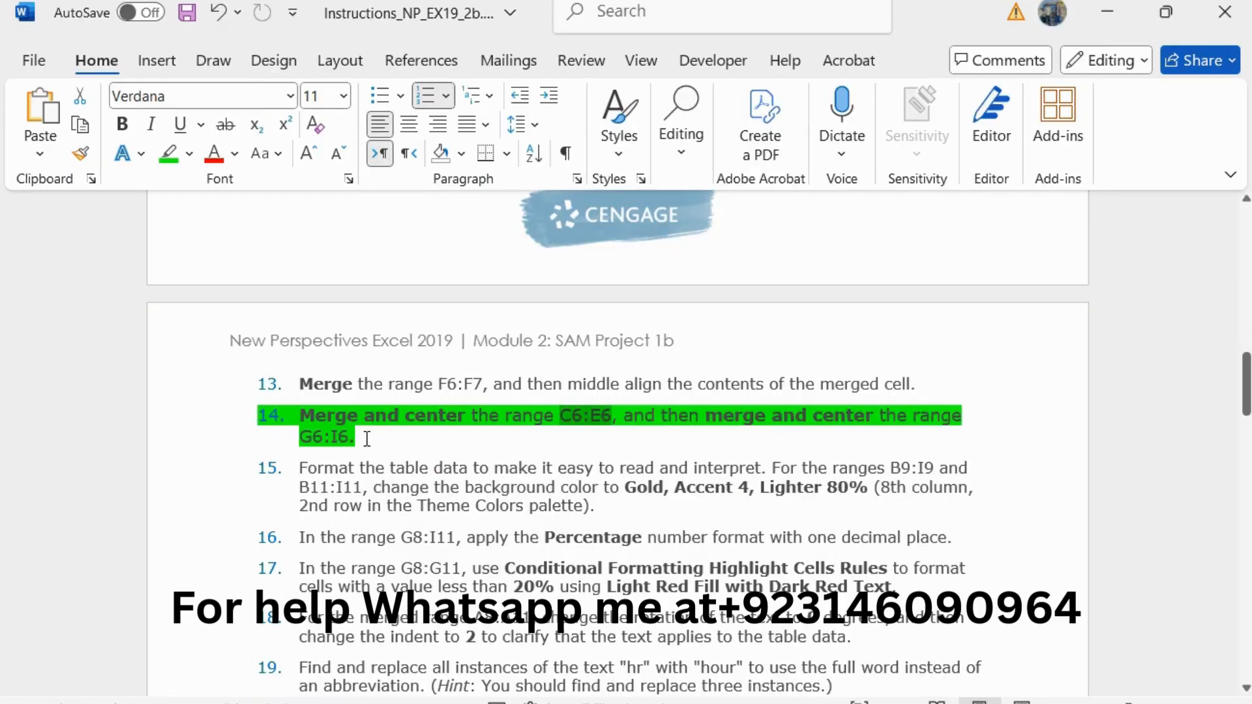
pyautogui.tripleClick(367, 439)
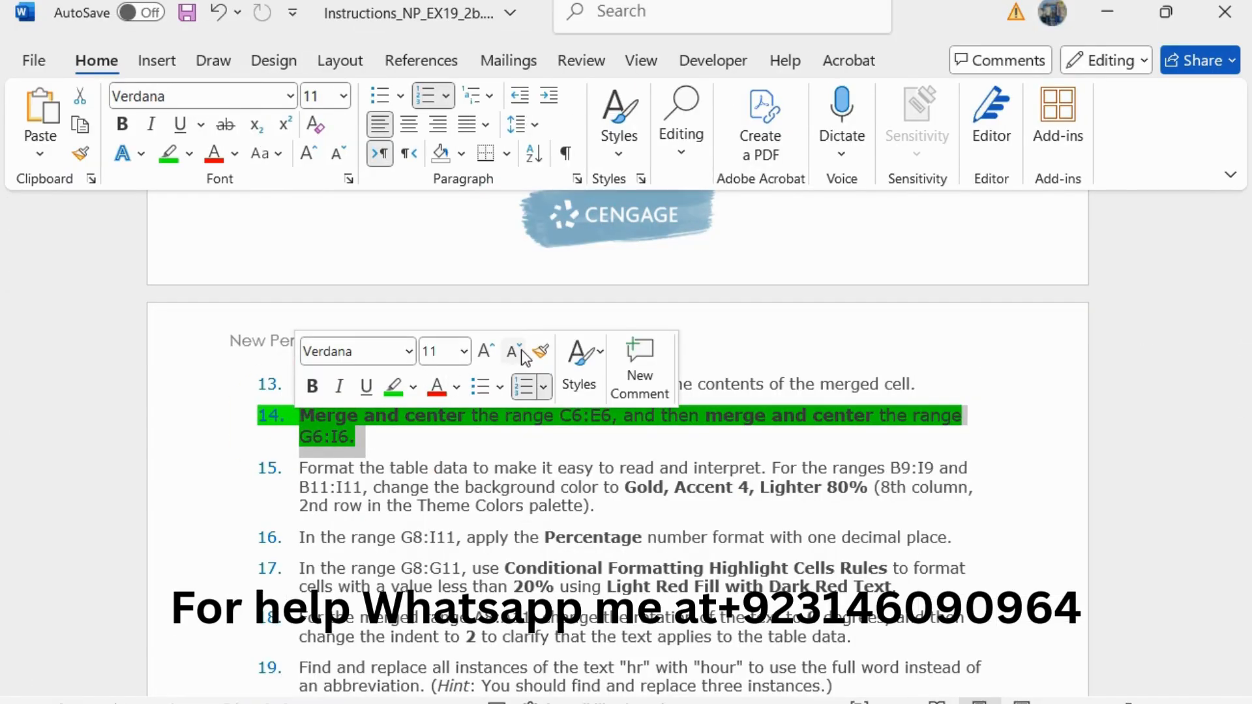
pyautogui.click(522, 349)
pyautogui.click(395, 385)
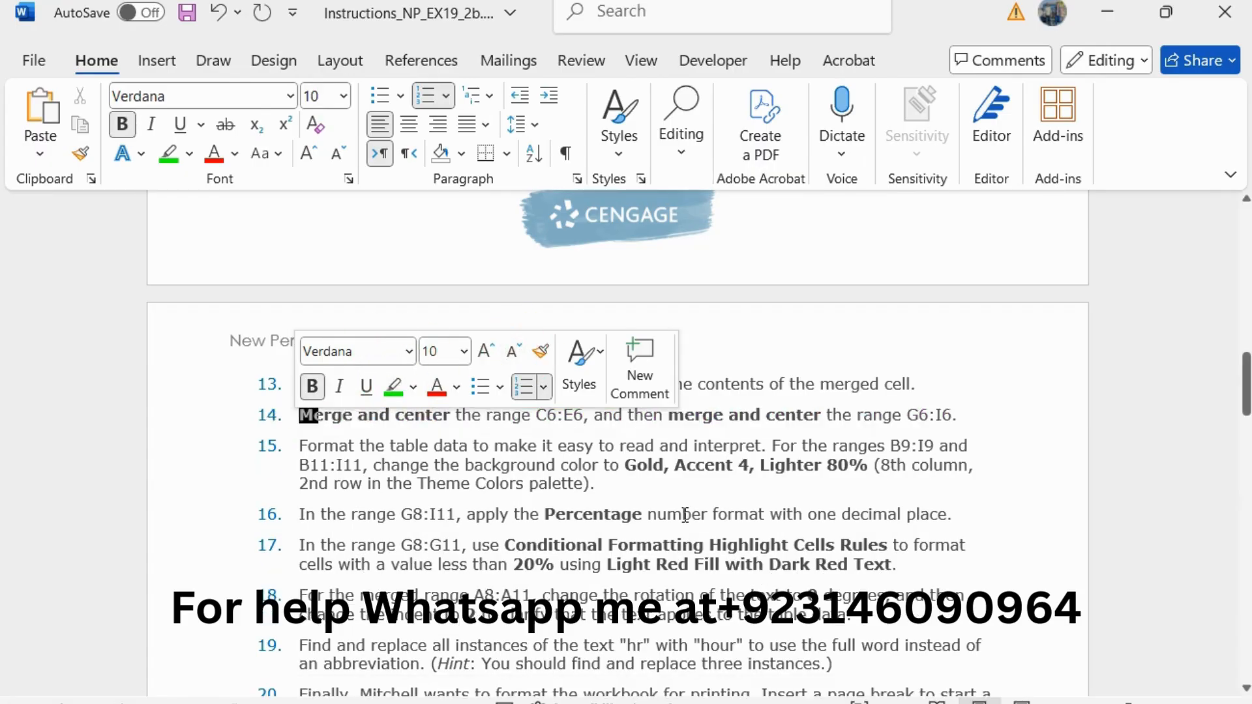
# Step: Enlarge the step 15 instruction about the table's background color to 11 pt and highlight it in green
pyautogui.moveTo(626, 487); pyautogui.dragTo(300, 446)
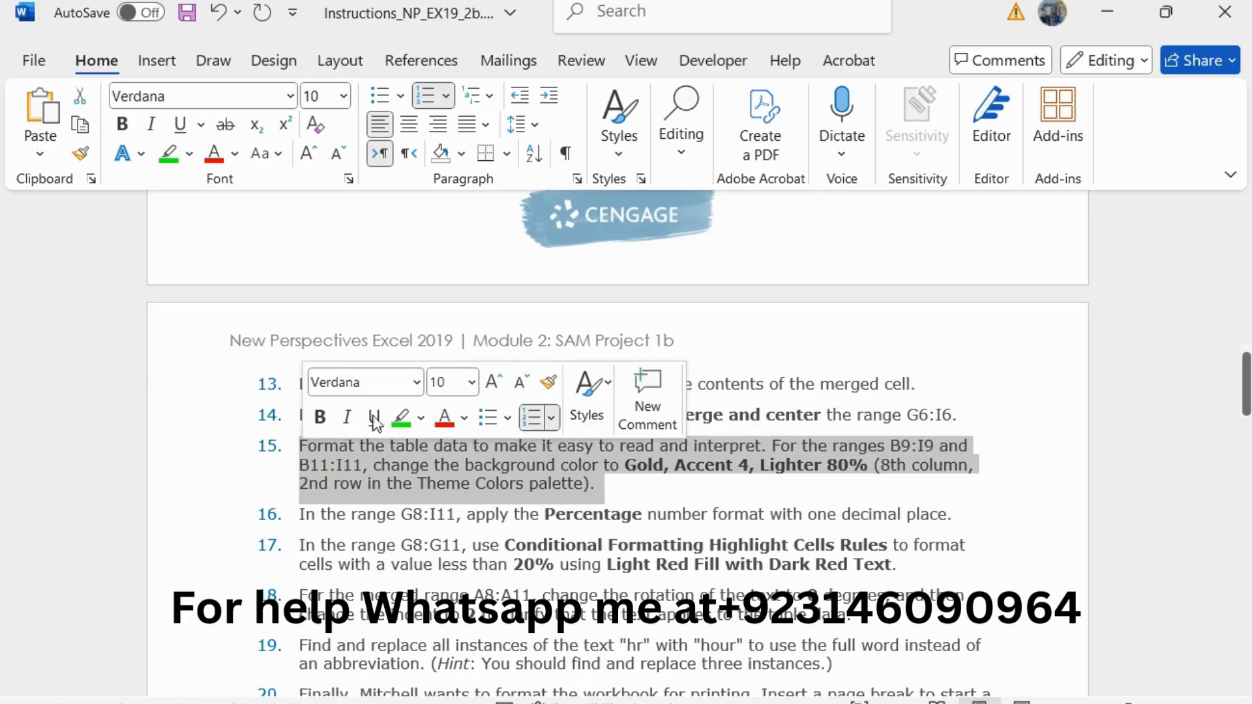
pyautogui.click(493, 383)
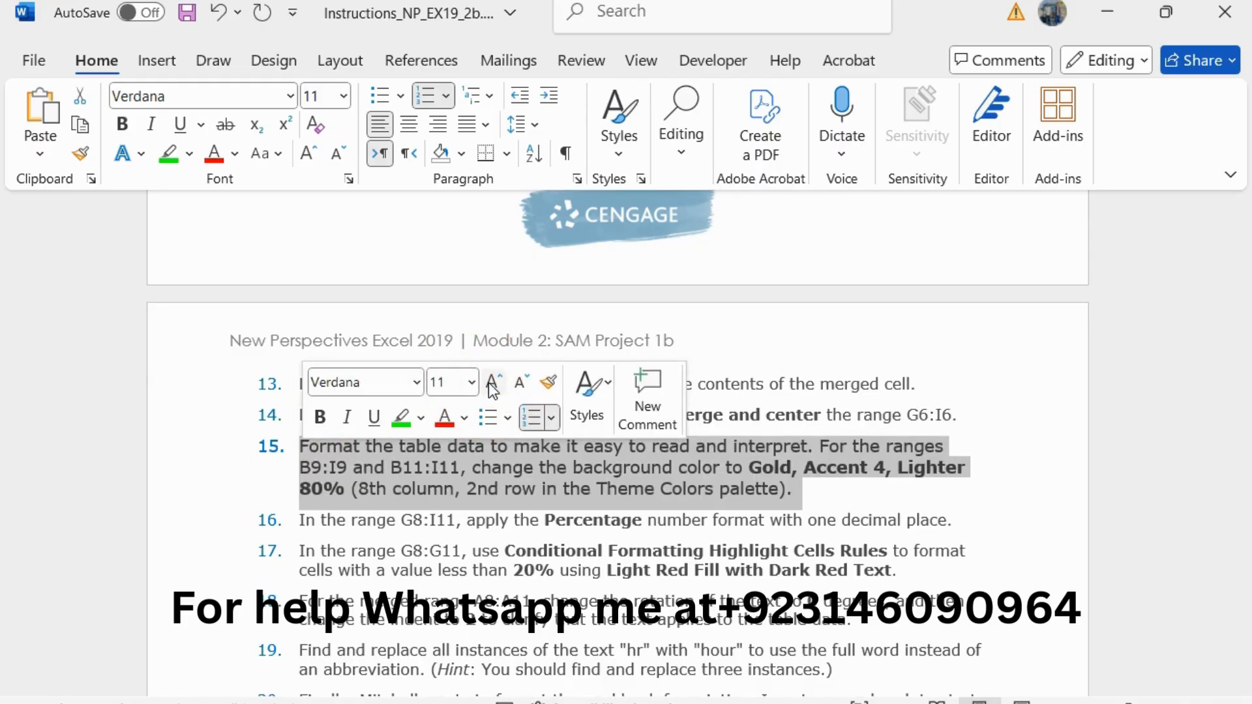
pyautogui.click(395, 421)
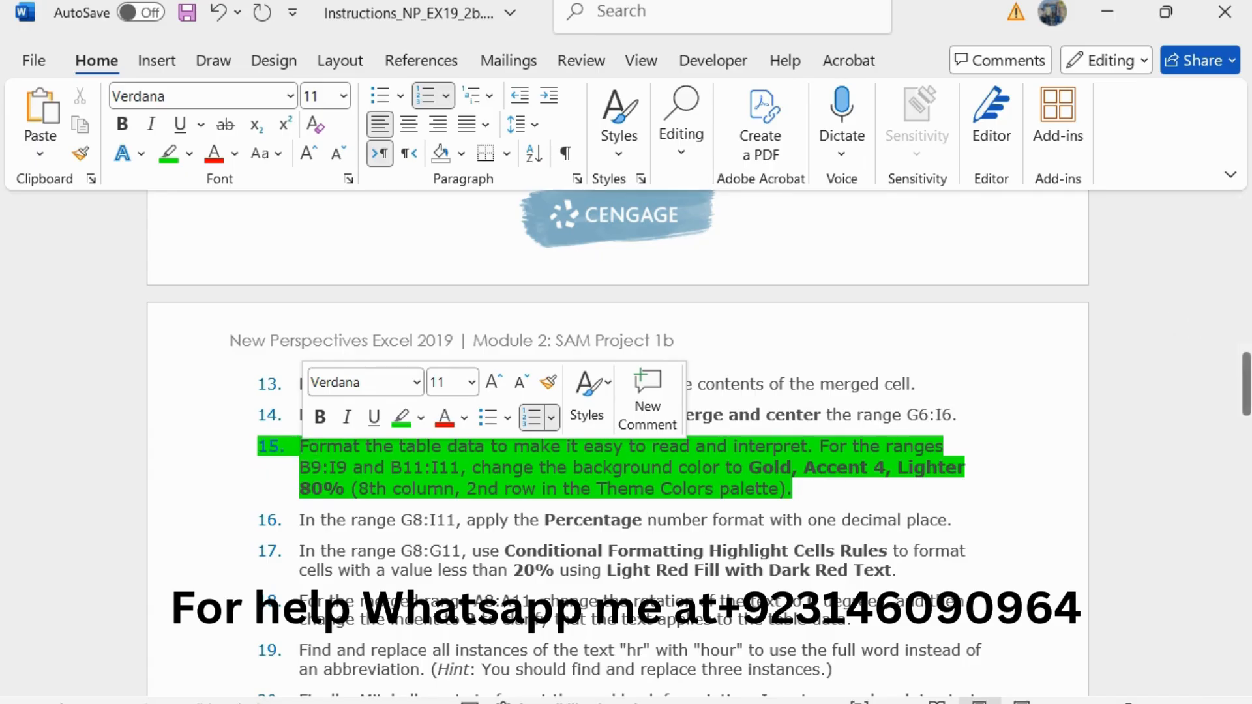
# Step: Switch to Excel and fill the ranges B9:I9 and B11:I11 with Gold, Accent 4, Lighter 80%
pyautogui.click(1145, 339)
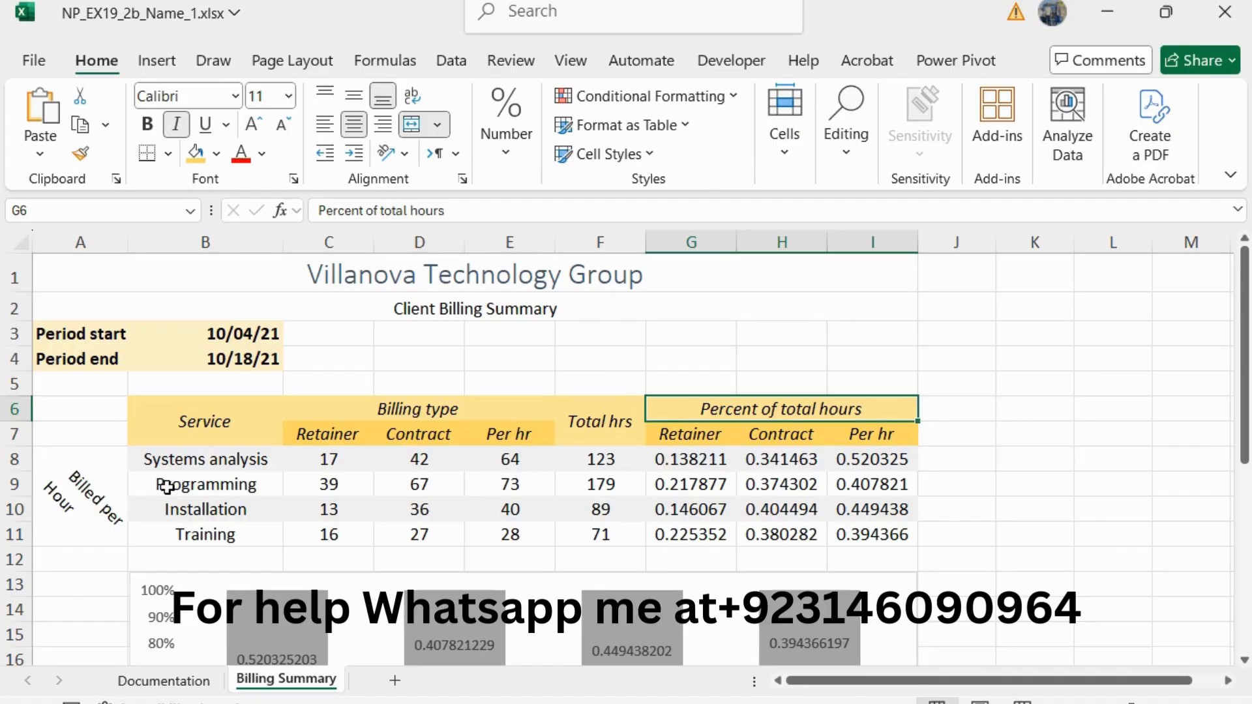
pyautogui.moveTo(167, 486); pyautogui.dragTo(837, 476)
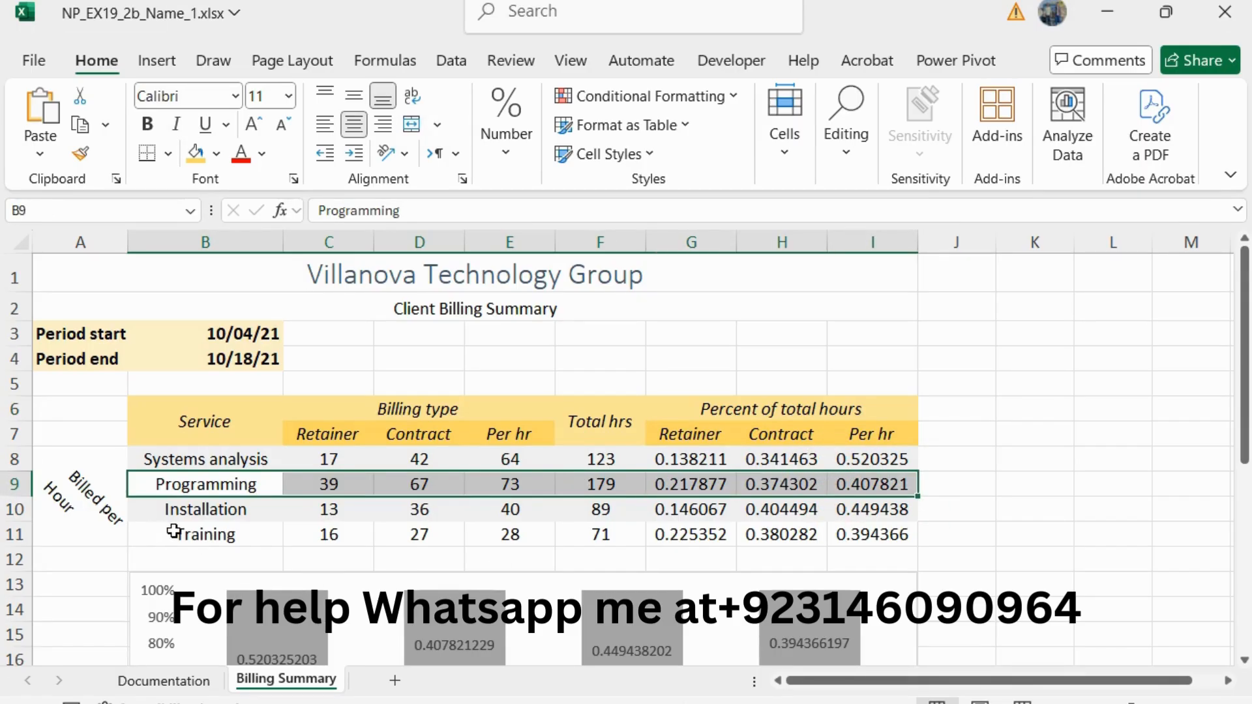
pyautogui.keyDown('ctrl'); pyautogui.moveTo(173, 533); pyautogui.dragTo(889, 522); pyautogui.keyUp('ctrl')
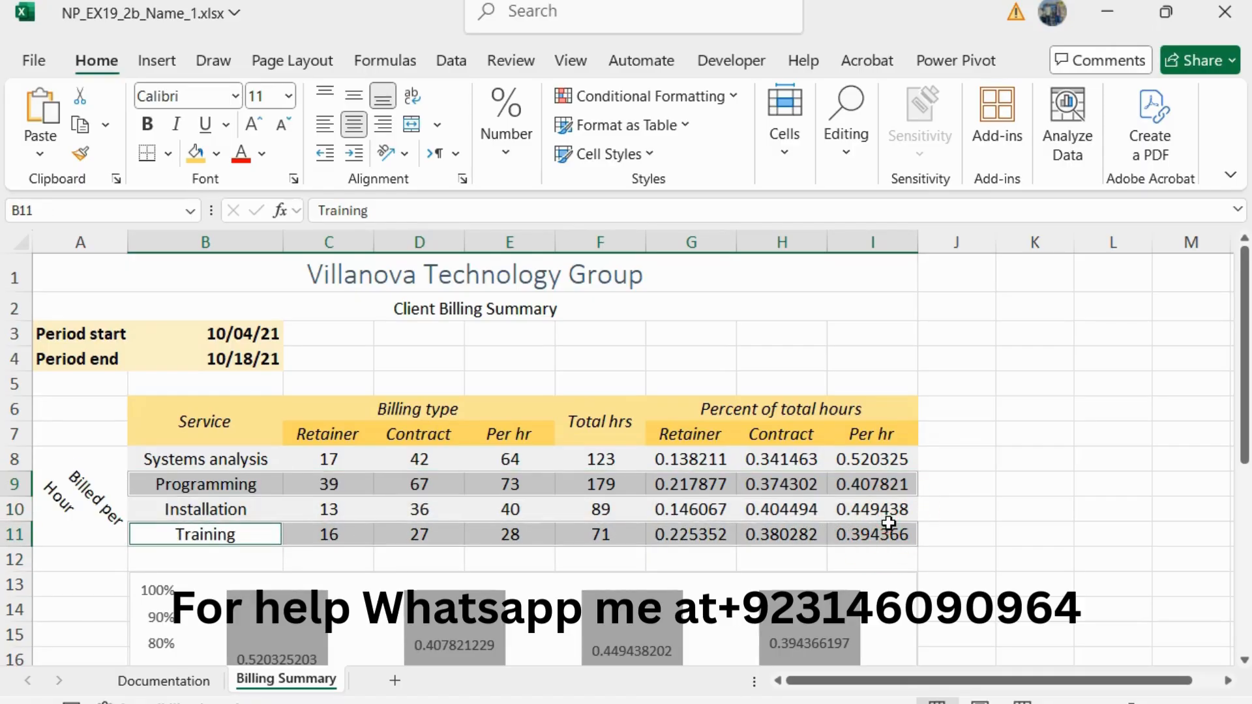
pyautogui.click(217, 154)
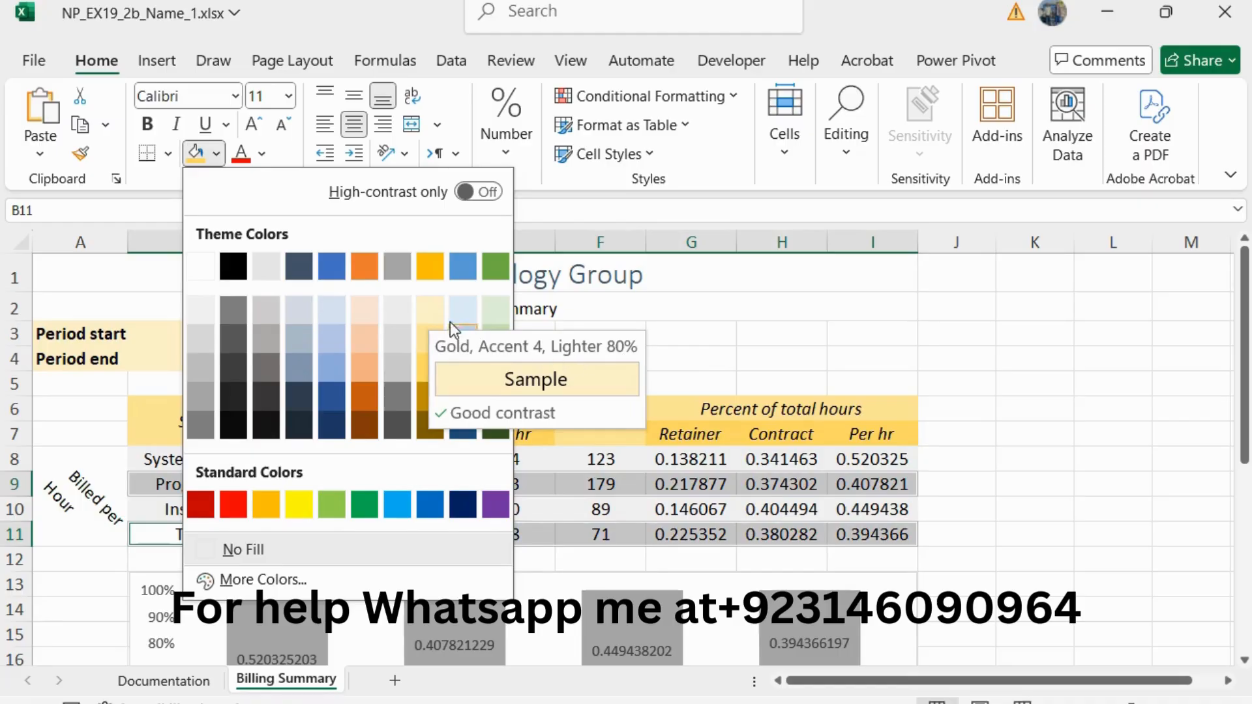
pyautogui.click(436, 310)
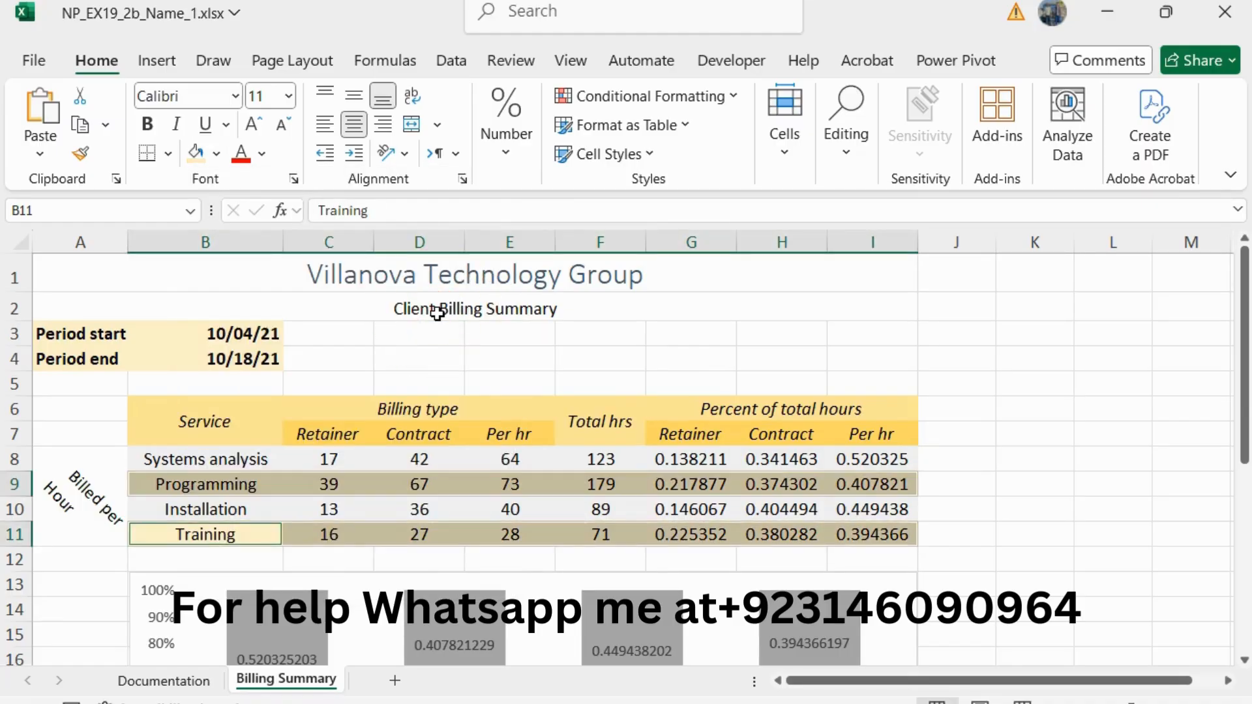
# Step: Return to the Word instructions, reduce the step 15 text to 10 pt and remove its green highlight
pyautogui.hotkey('alt', 'Tab')
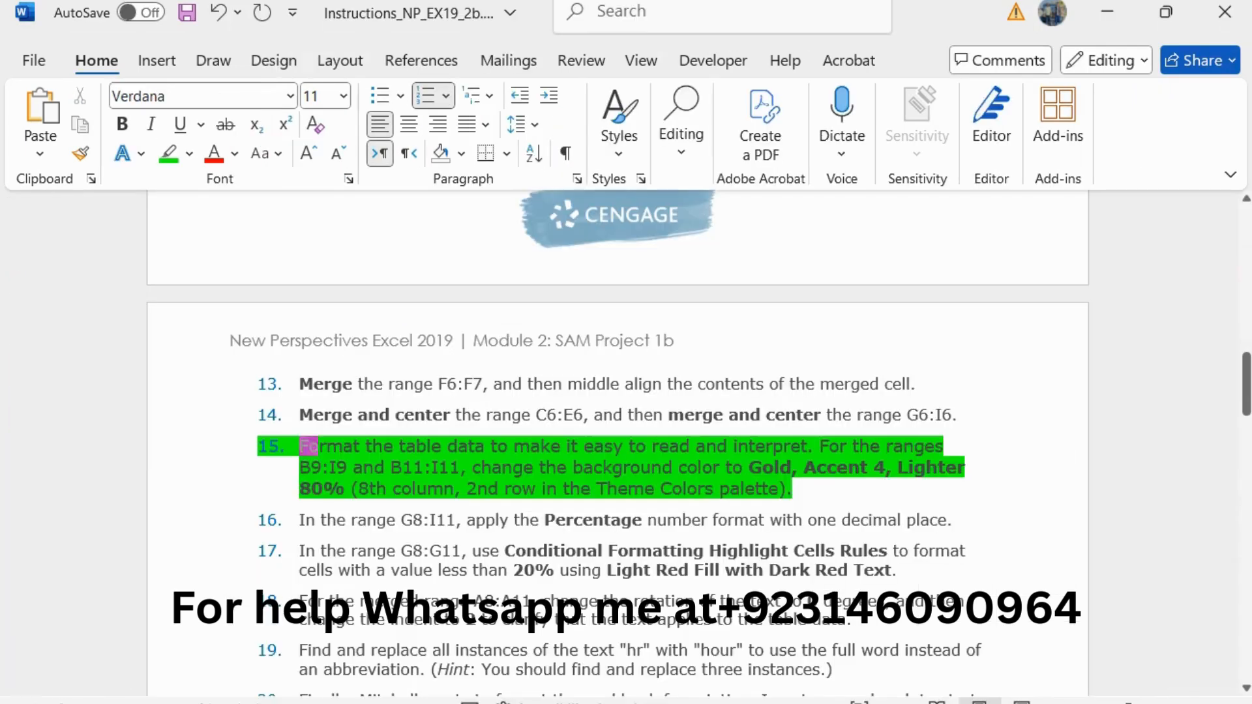
pyautogui.moveTo(830, 489); pyautogui.dragTo(309, 450)
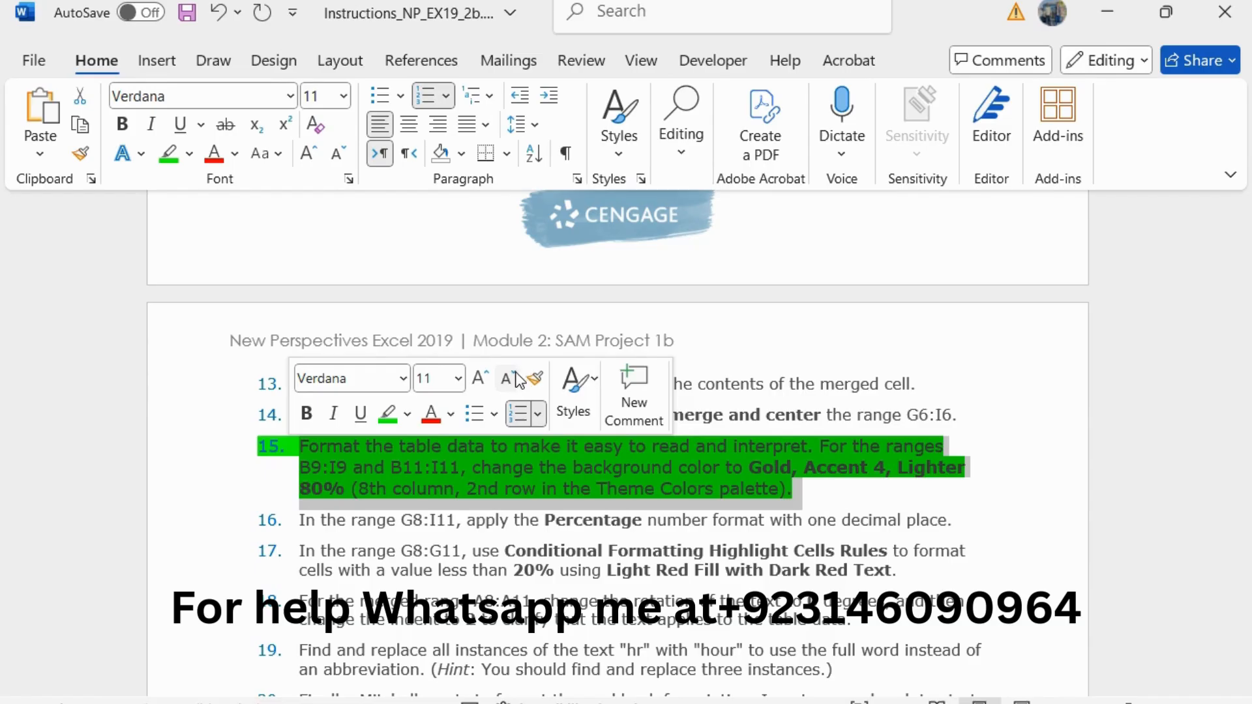
pyautogui.click(507, 378)
pyautogui.click(387, 414)
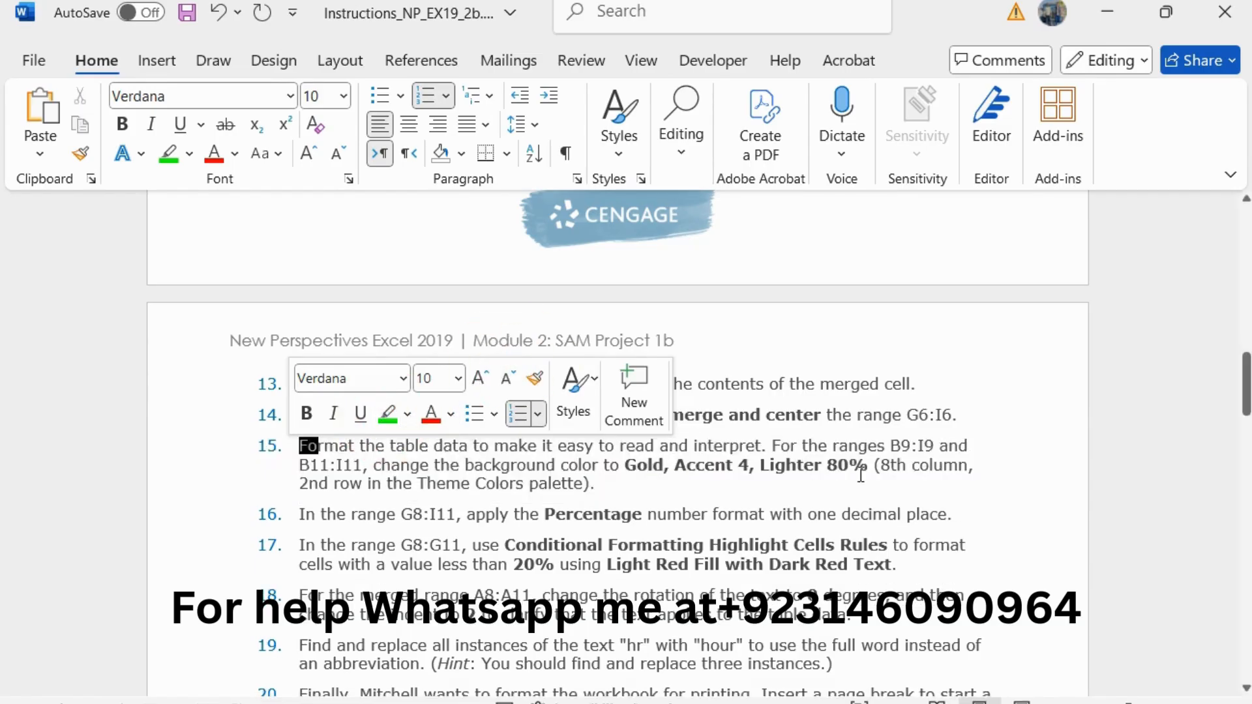
# Step: Enlarge the step 16 instruction about the Percentage number format to 11 pt and highlight it in green
pyautogui.moveTo(964, 515); pyautogui.dragTo(302, 522)
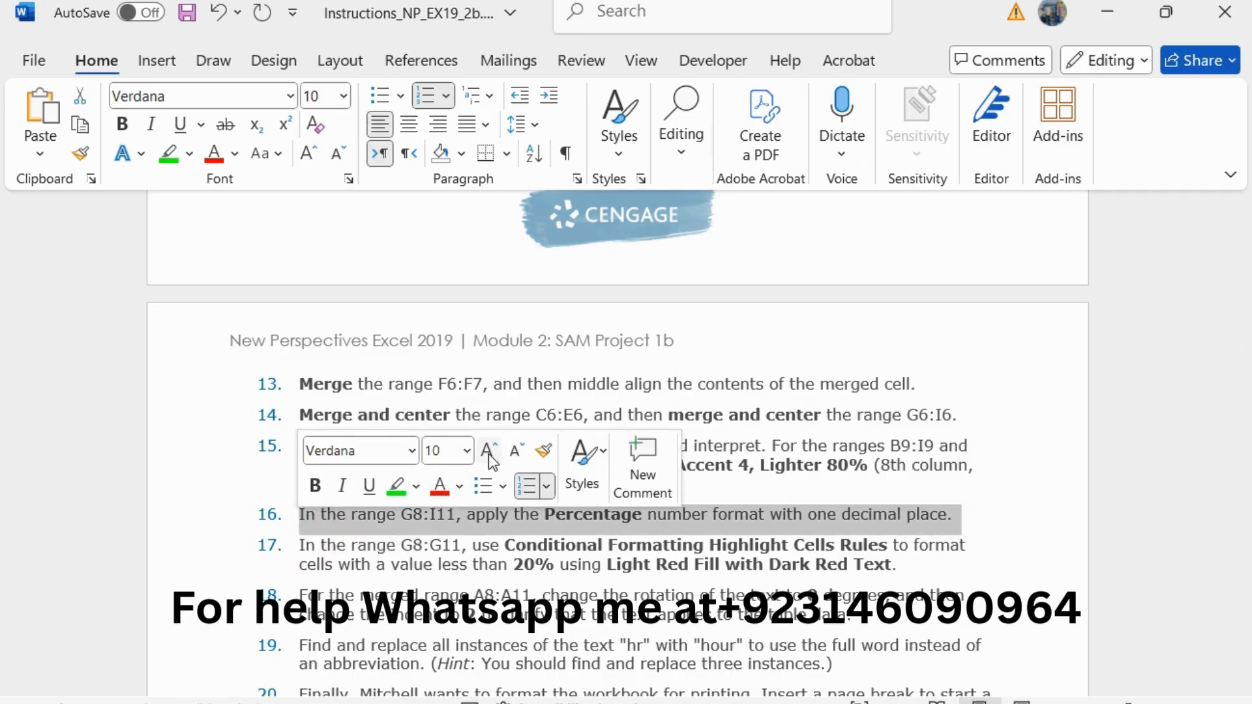
pyautogui.click(488, 454)
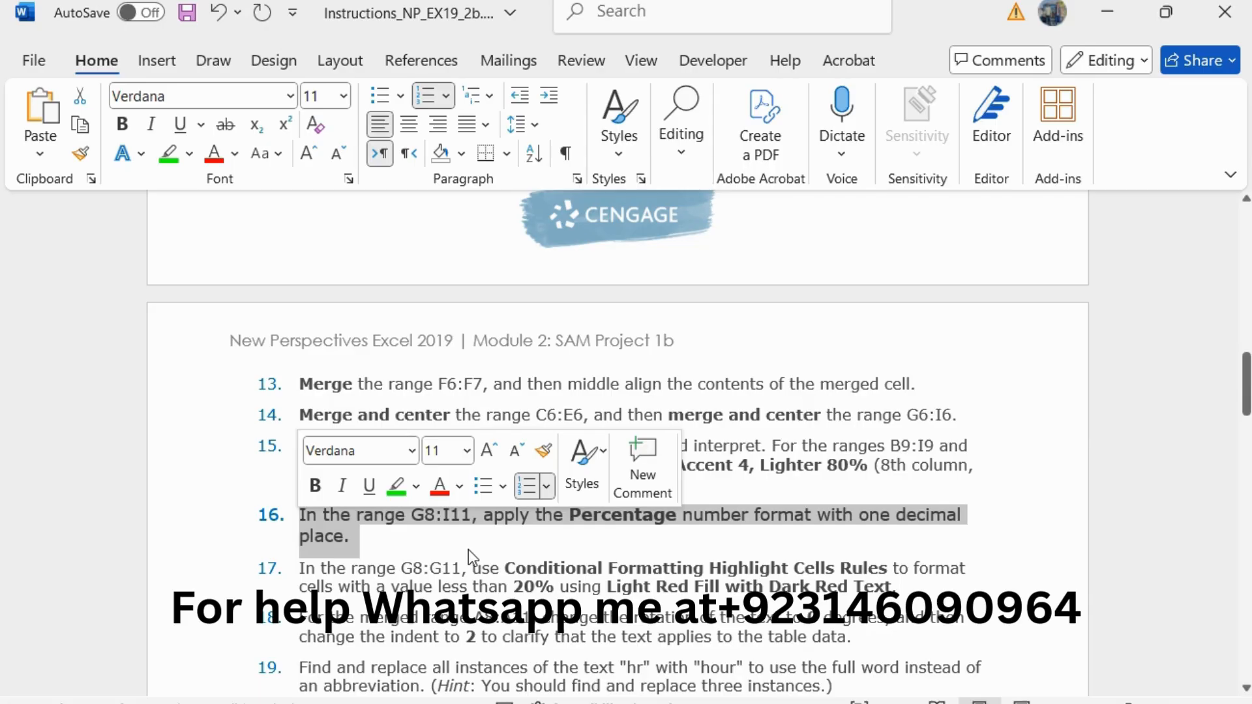
pyautogui.click(396, 488)
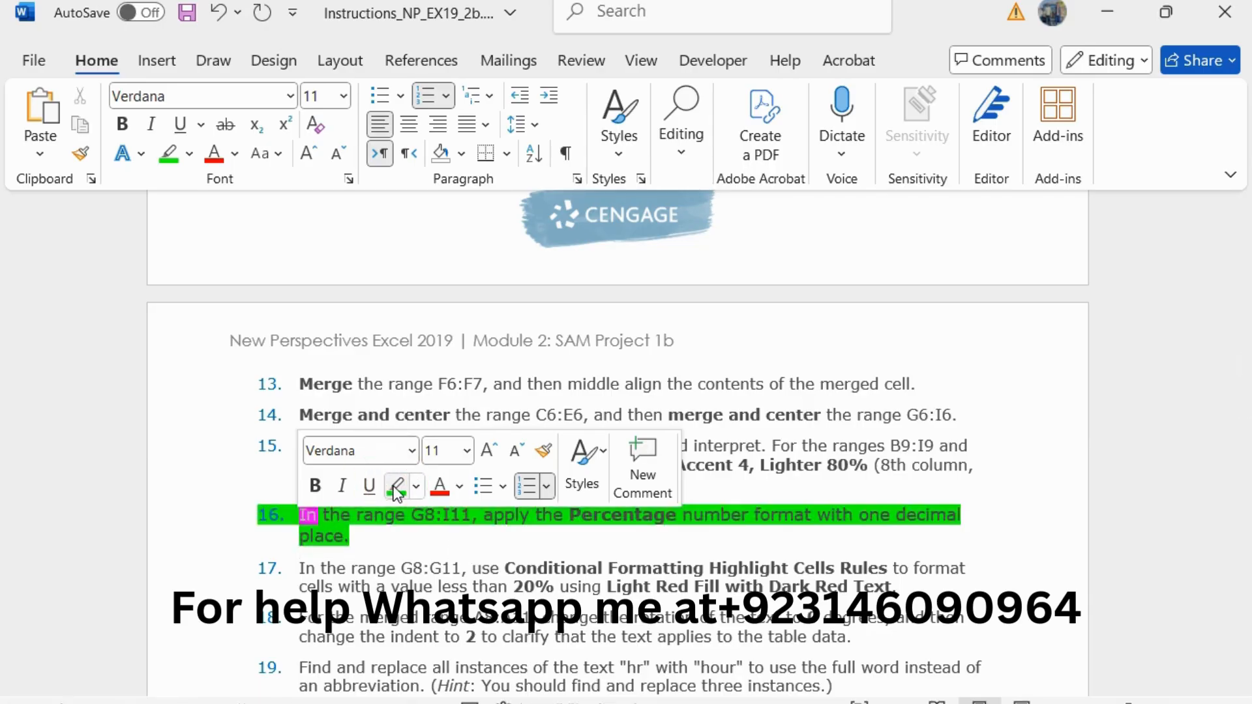
# Step: Copy the G8:I11 reference from step 16, switch to Excel, and format that range as Percentage with 1 decimal place
pyautogui.click(418, 515)
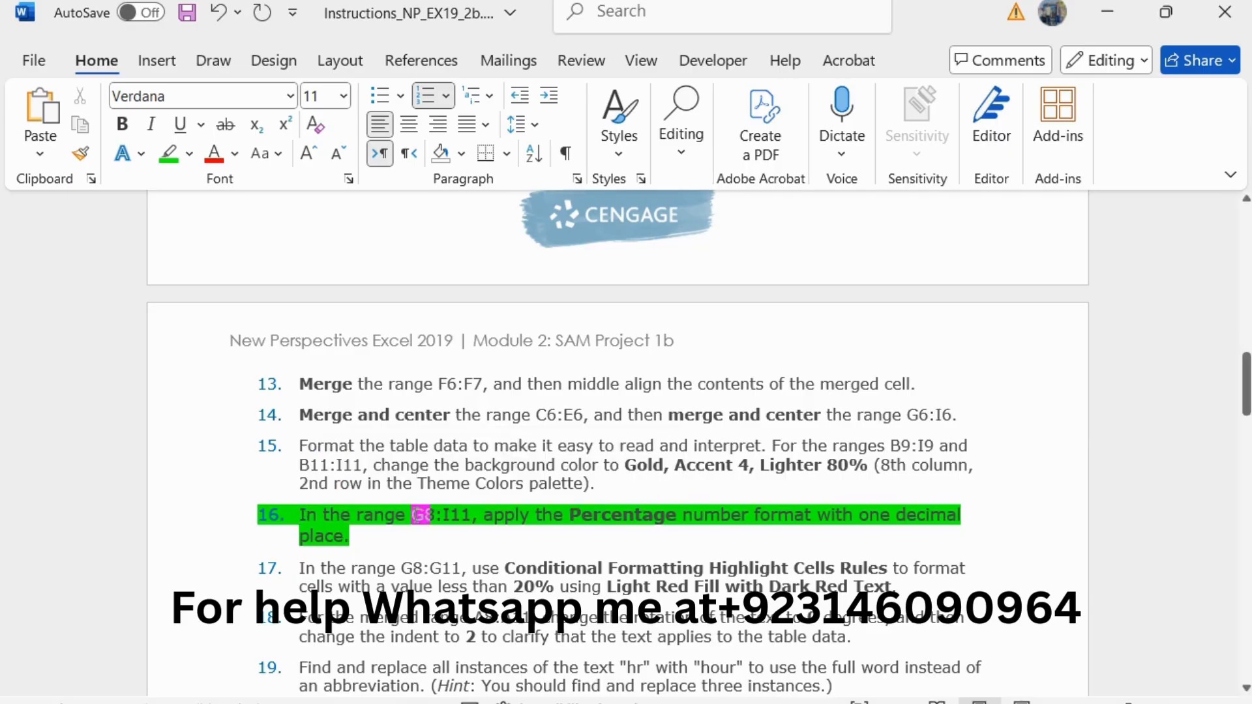
pyautogui.moveTo(413, 515); pyautogui.dragTo(469, 516)
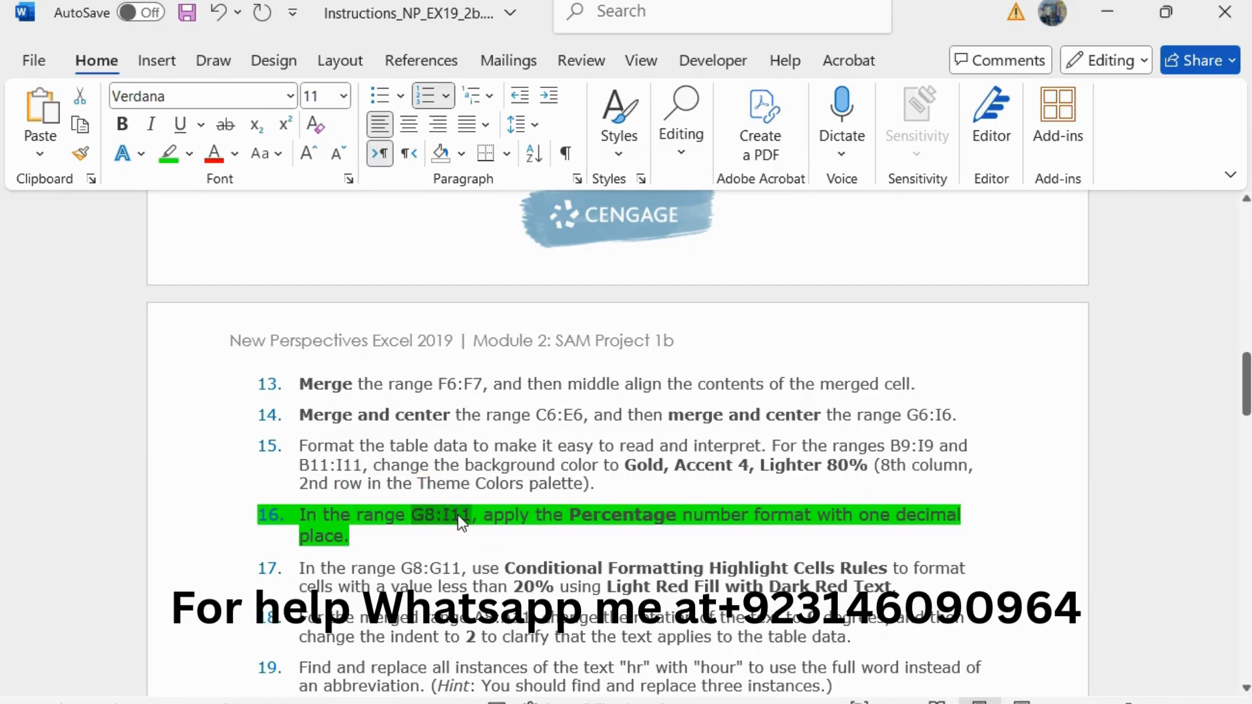
pyautogui.hotkey('alt', 'Tab')
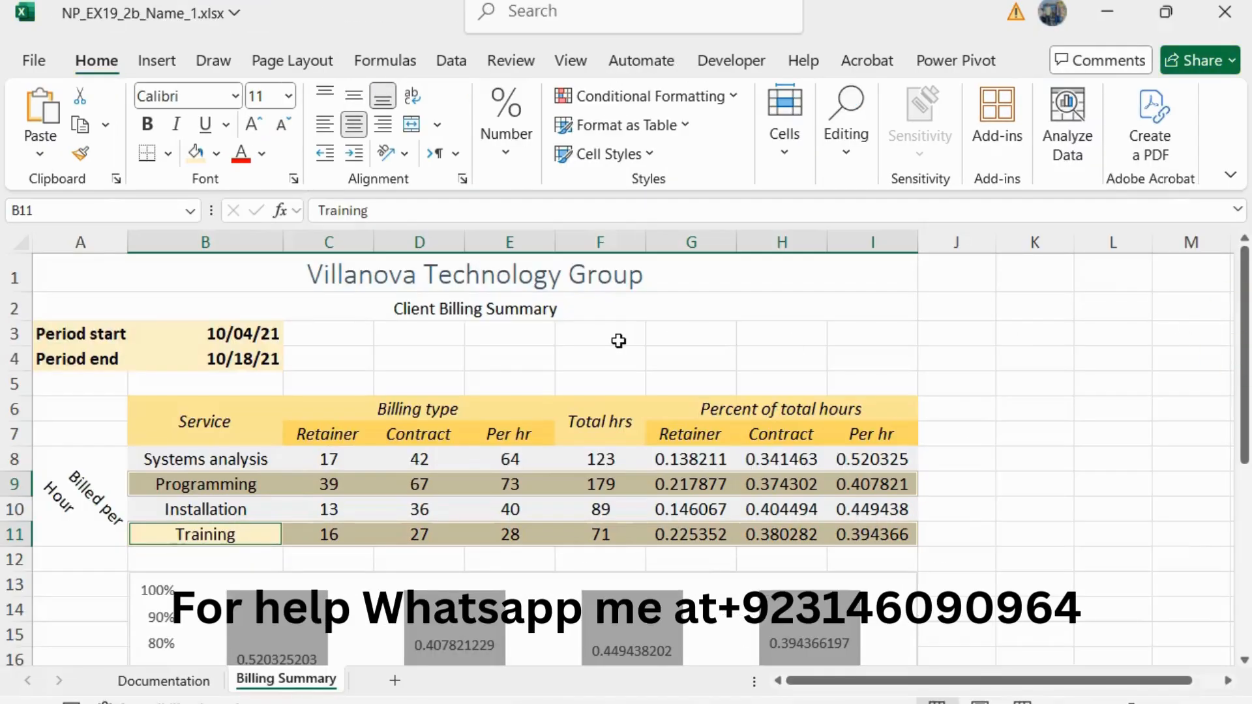
pyautogui.click(94, 203)
pyautogui.write('G8:I11')
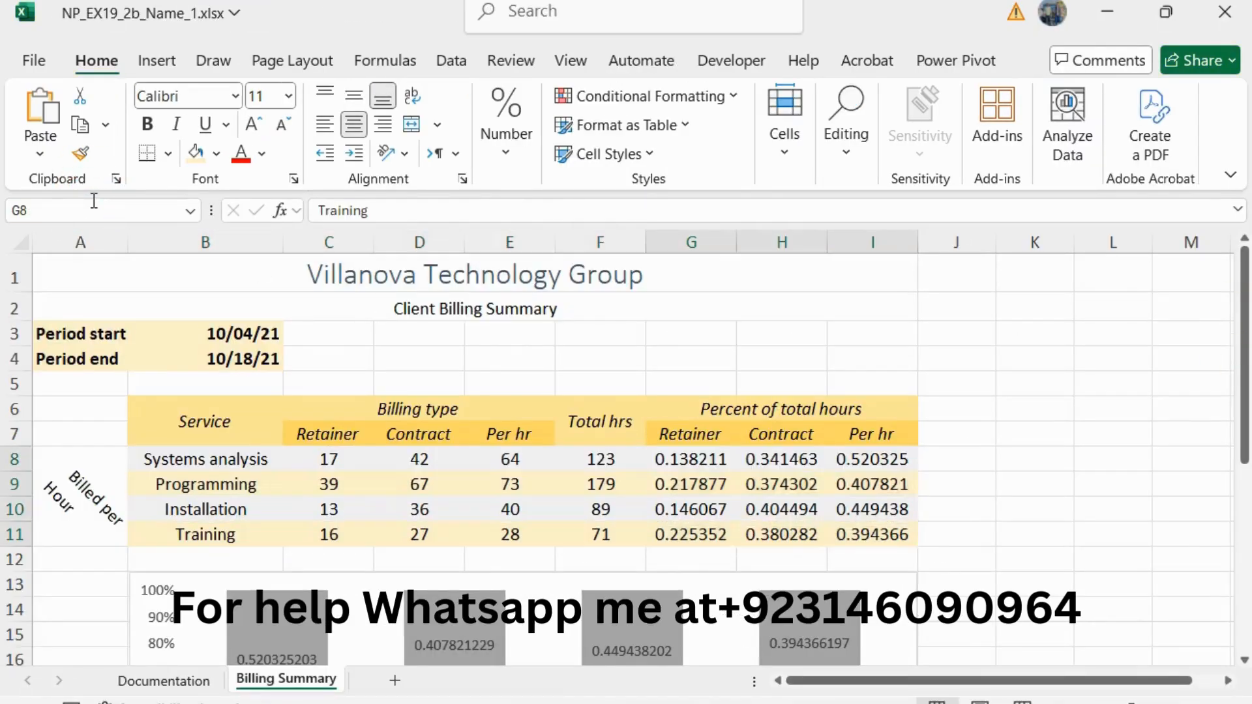
pyautogui.press('Return')
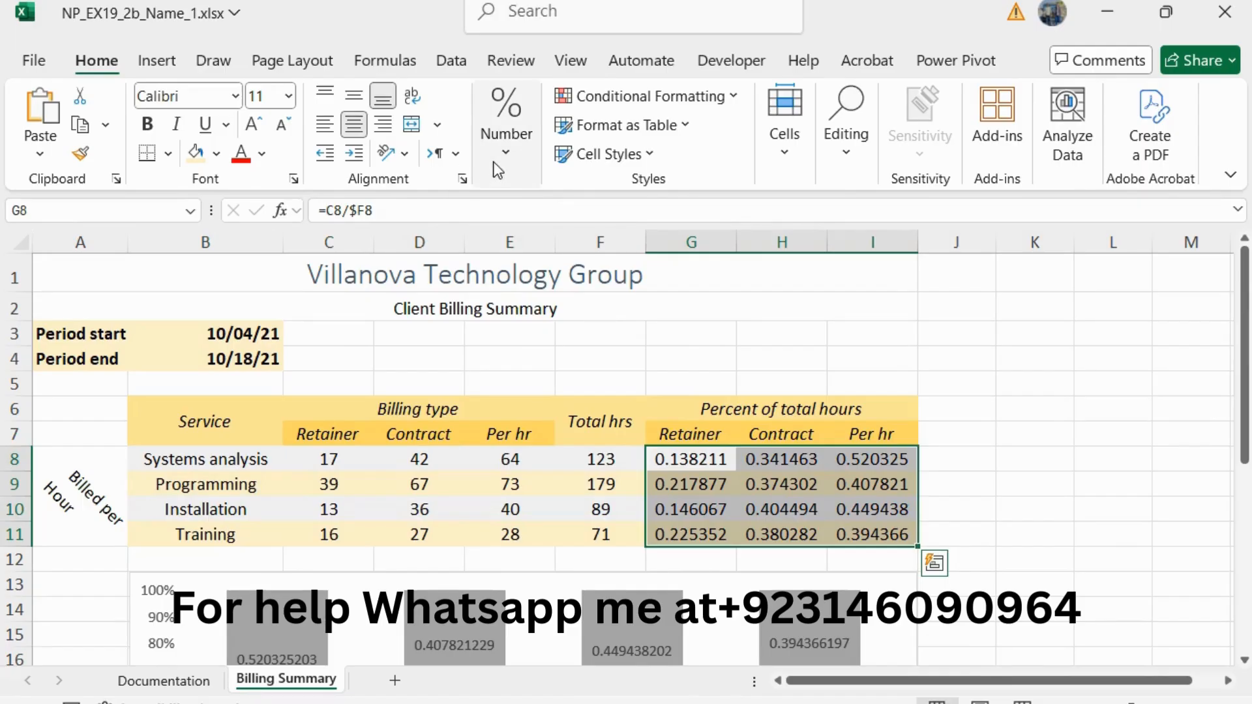
pyautogui.click(506, 131)
pyautogui.click(638, 289)
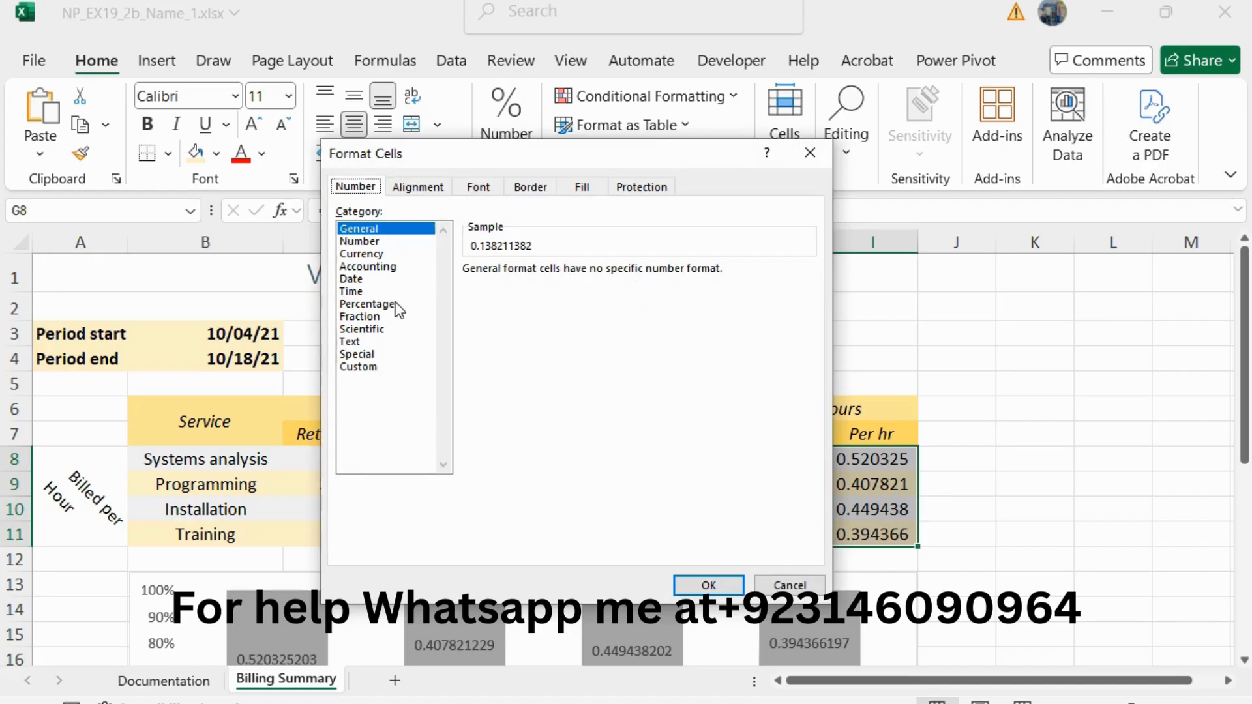
pyautogui.click(390, 305)
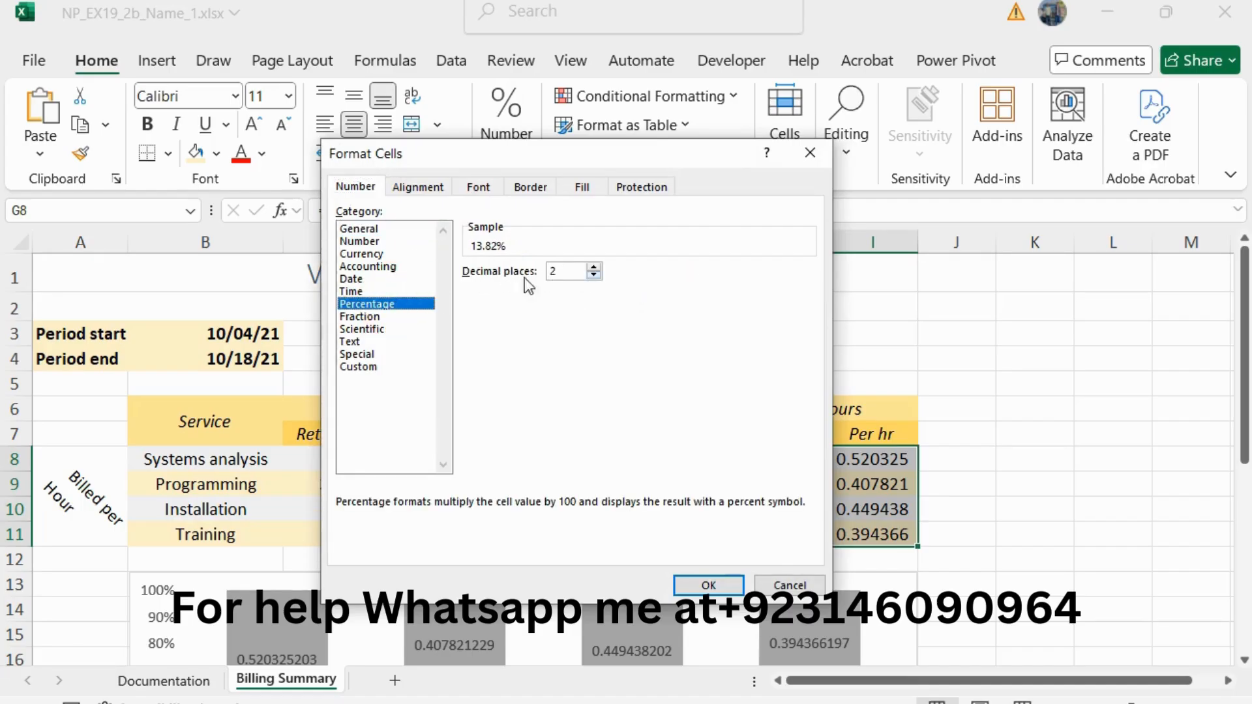
pyautogui.click(593, 274)
pyautogui.click(708, 585)
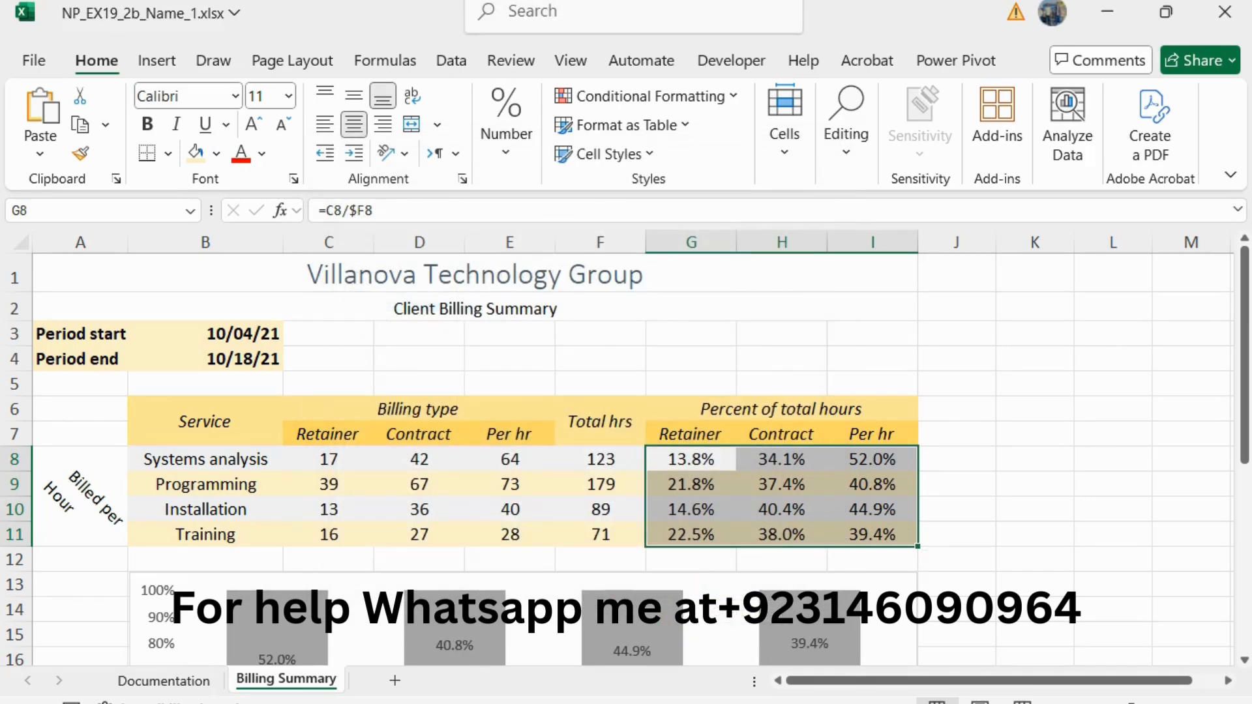
# Step: Return to the highlighted step 16 in the Word instructions
pyautogui.hotkey('alt', 'Tab')
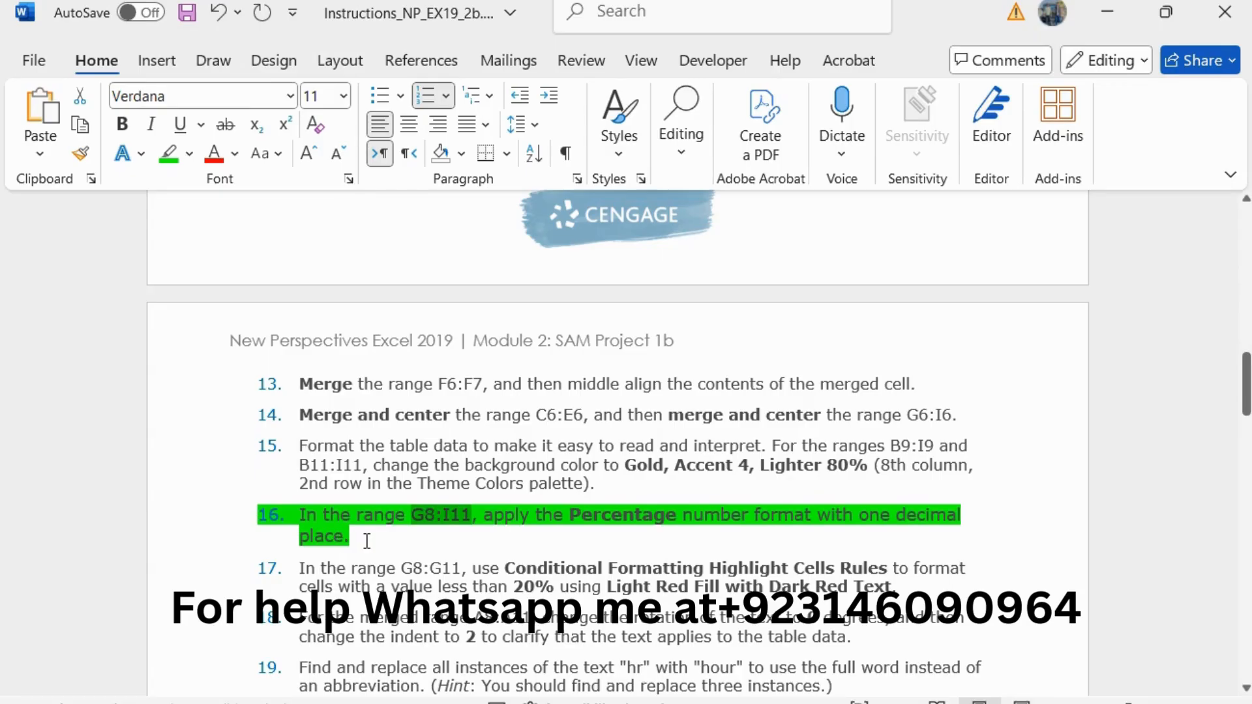